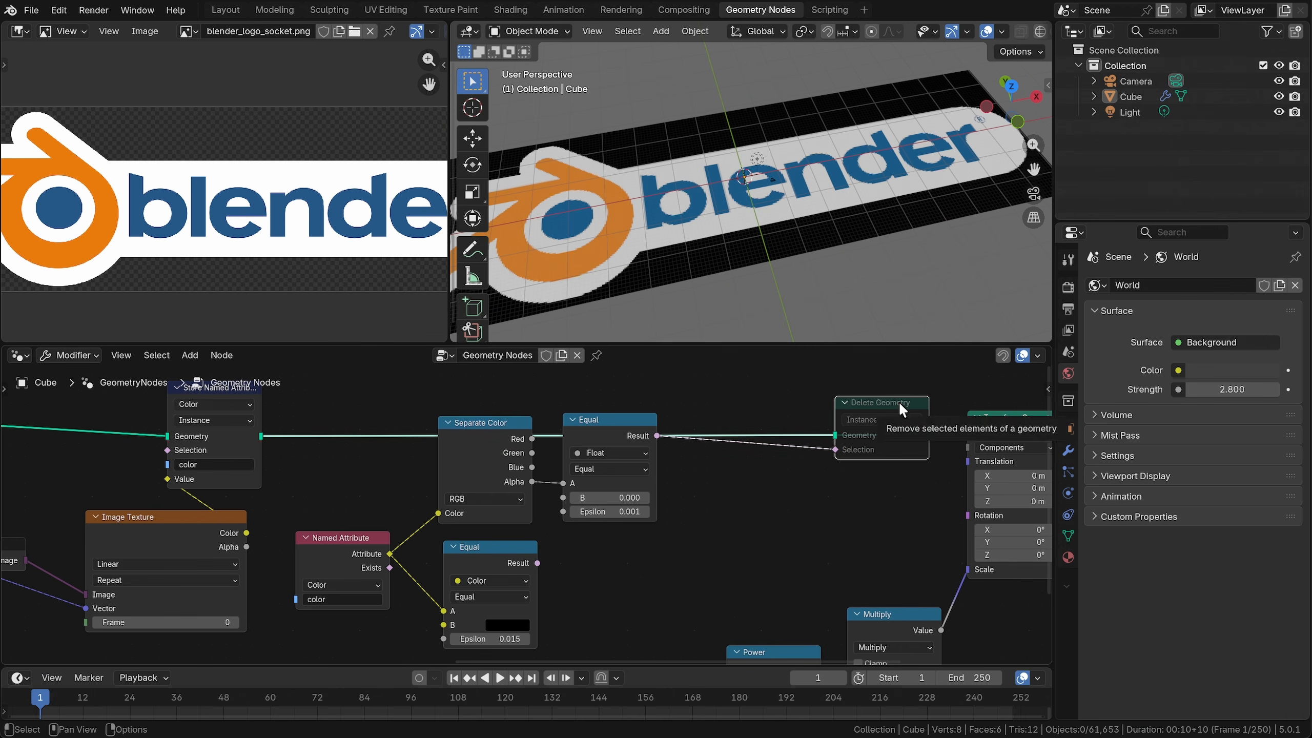
key(m)
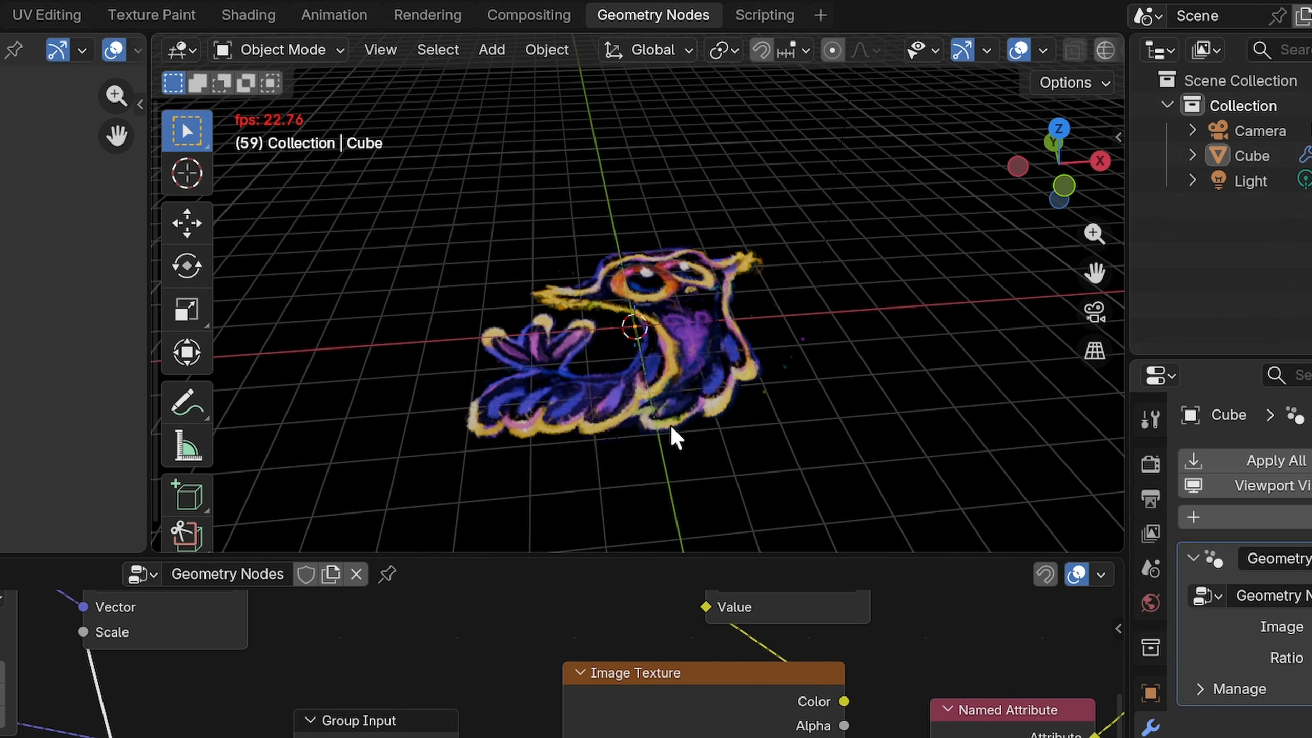
key(space)
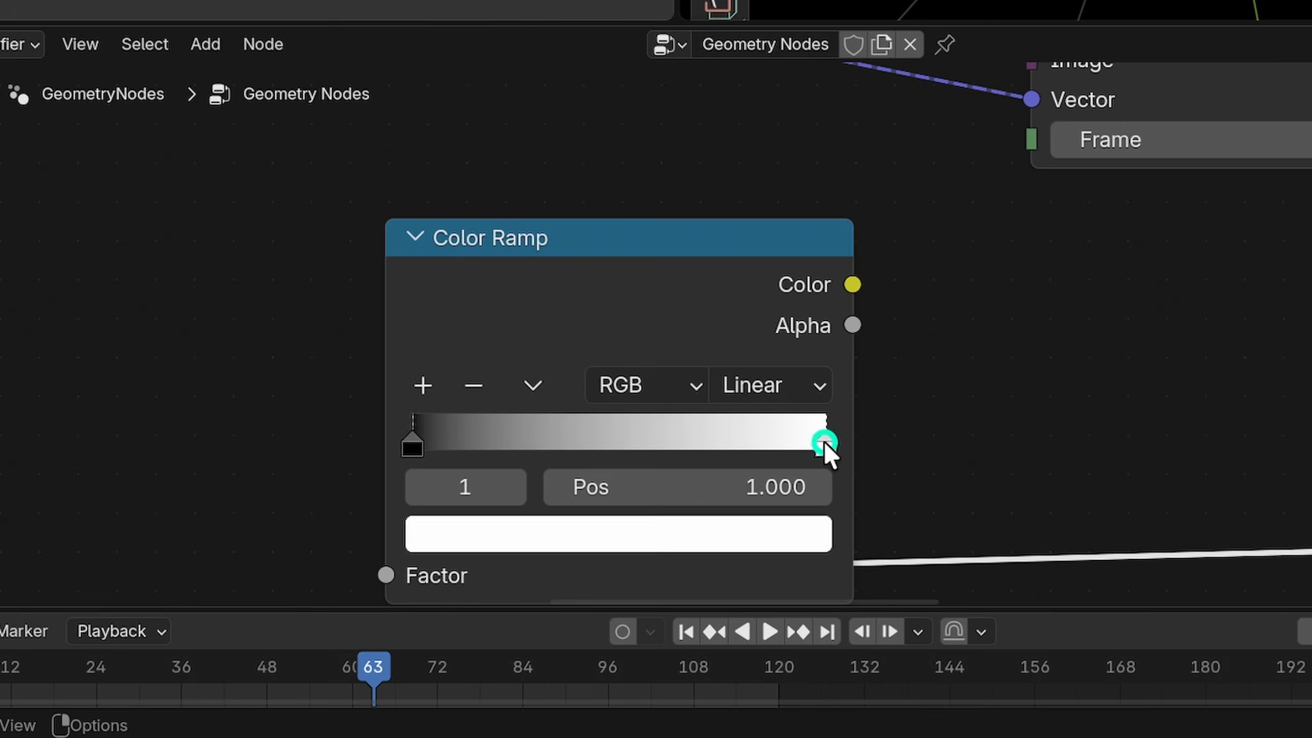
drag(823, 443, 581, 444)
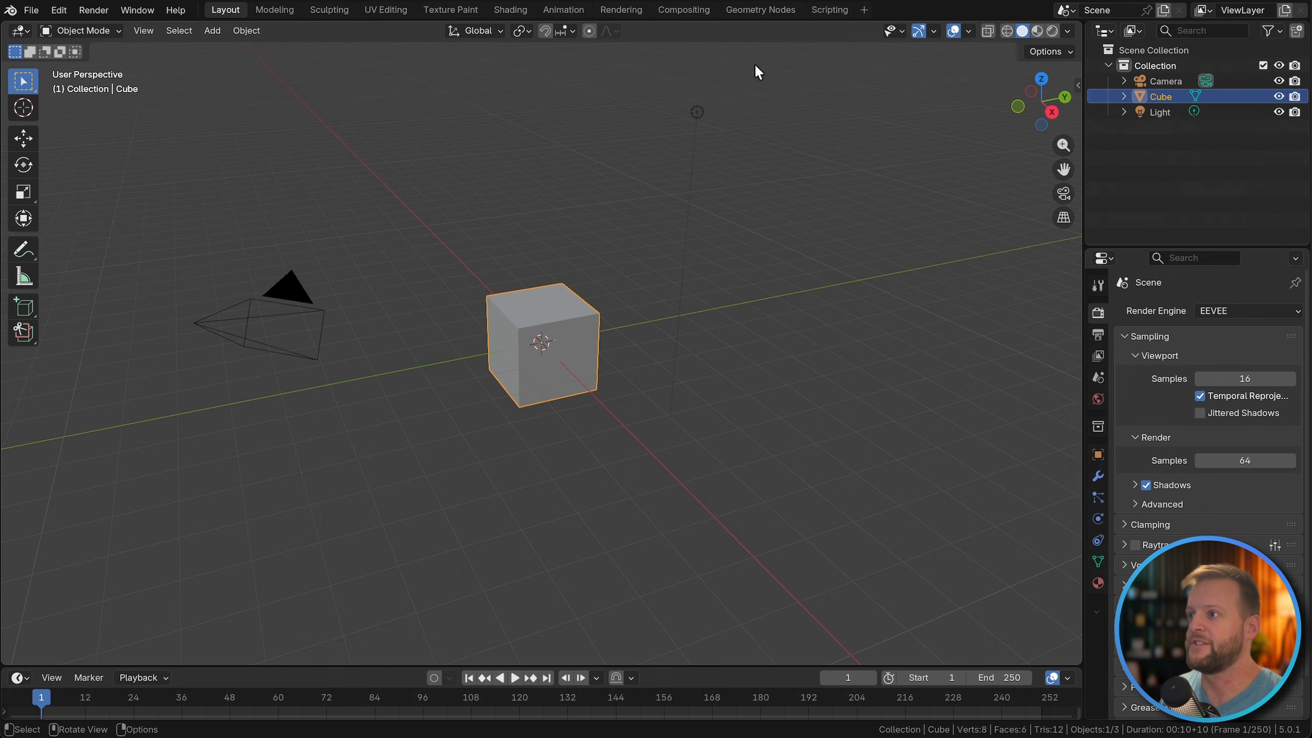
Step: Switch to the Geometry Nodes workspace, create a new node tree on the cube and delete its Group Input node
click(767, 11)
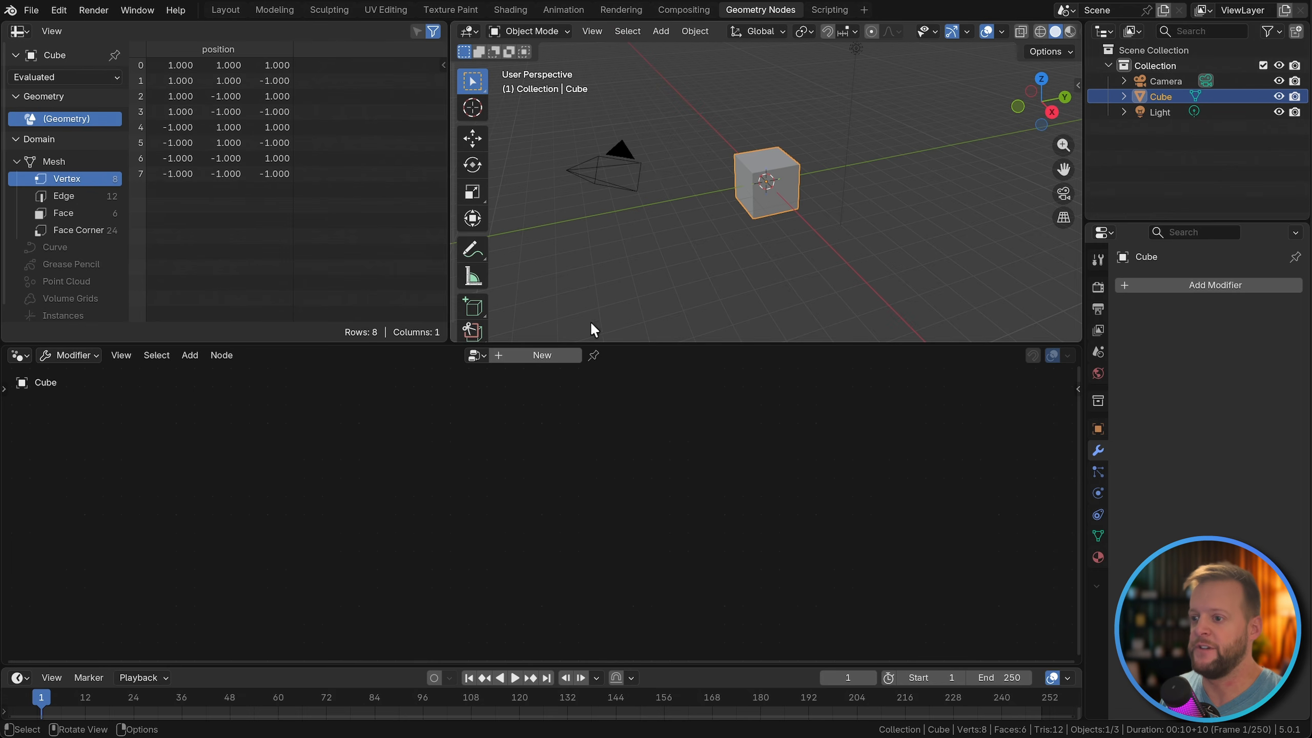
click(542, 355)
click(429, 517)
key(x)
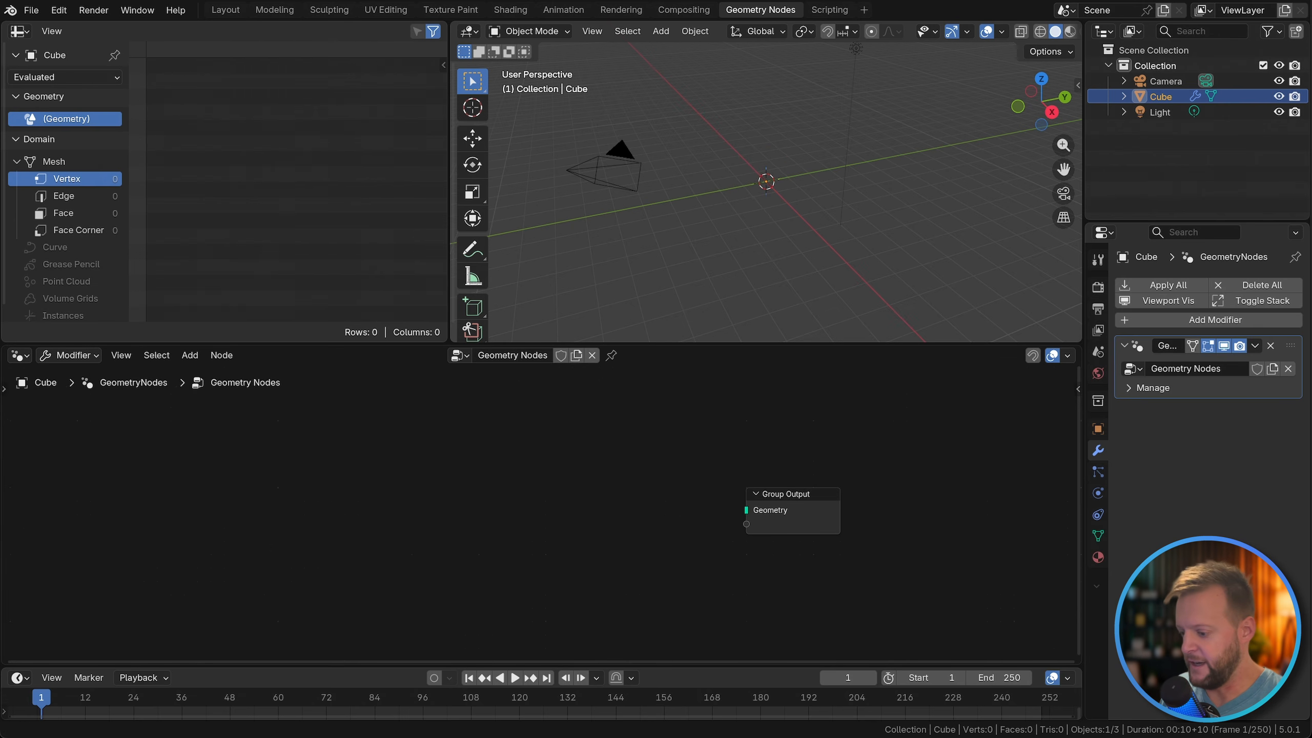
Step: Bring singularity.png into the node editor and delete the Image Texture node made for it
drag(403, 601, 590, 500)
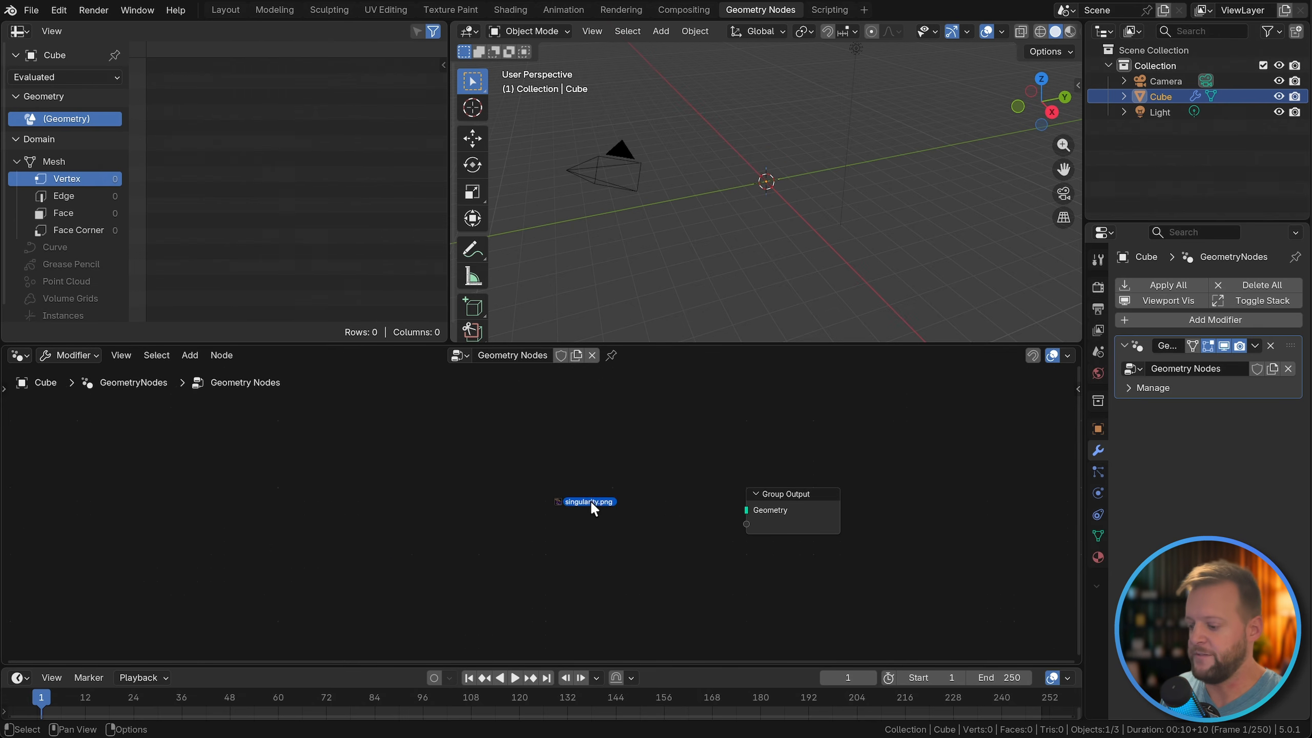
drag(440, 496, 441, 496)
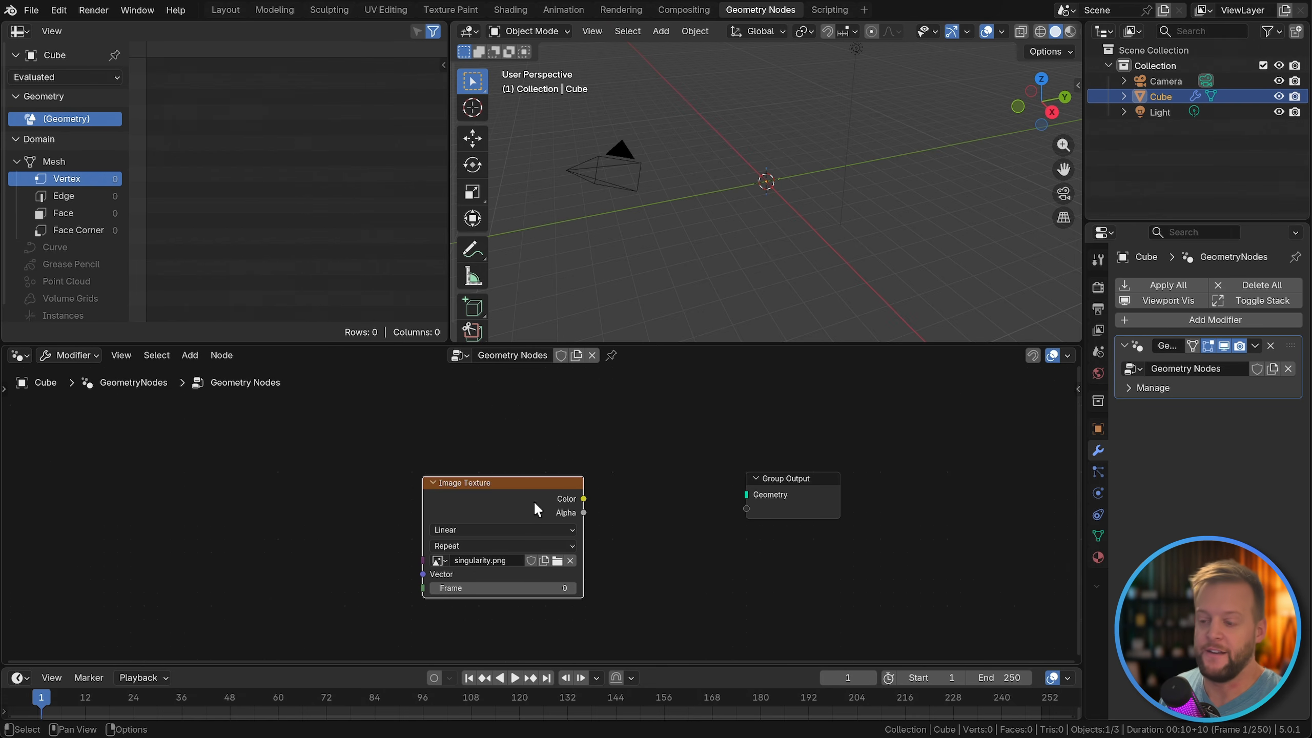
key(x)
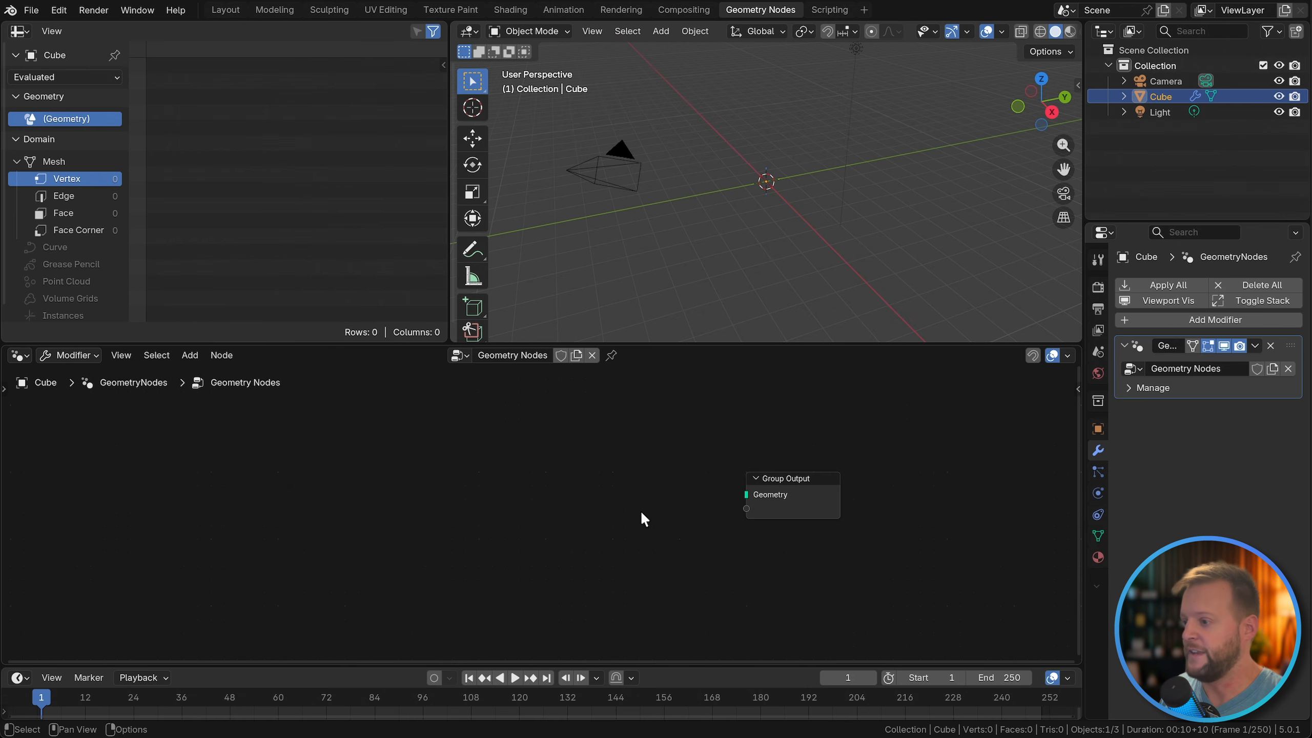
Step: Add an Image Info node and assign singularity.png as its image
middle_drag(642, 514, 685, 502)
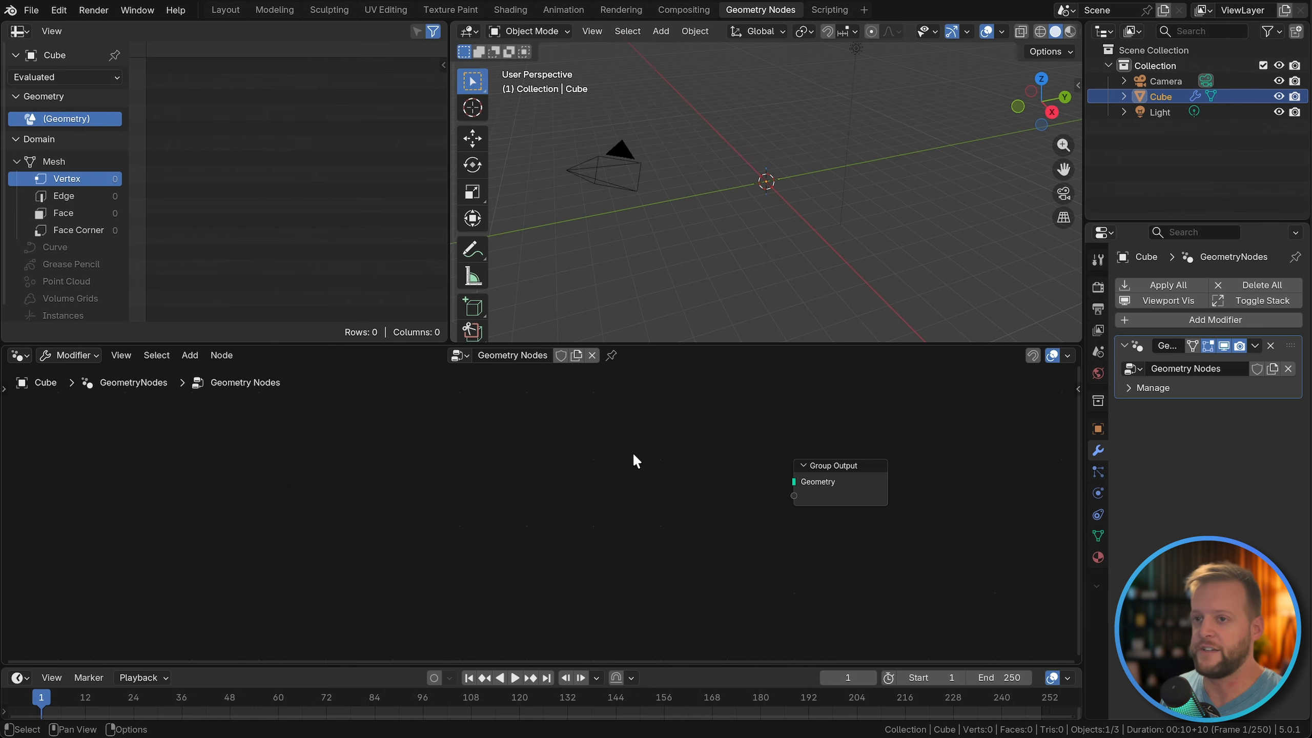
key(shift+a)
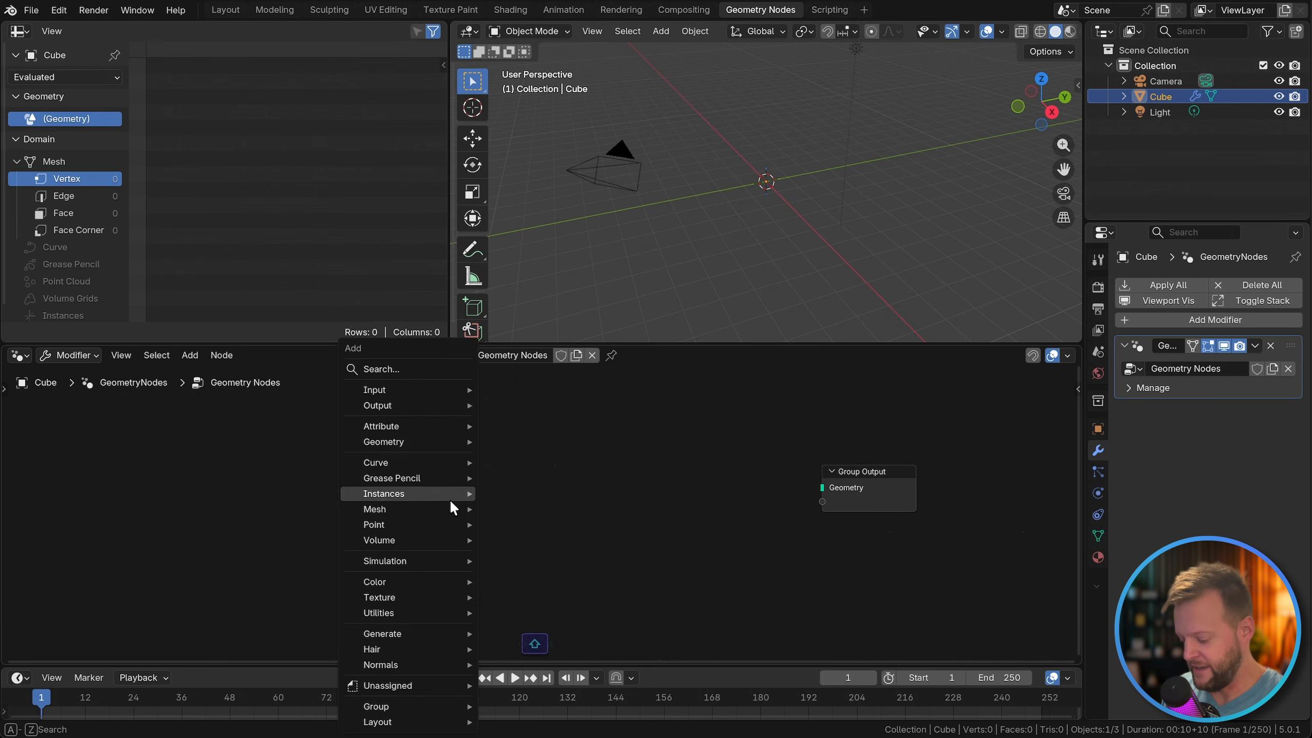
text(image)
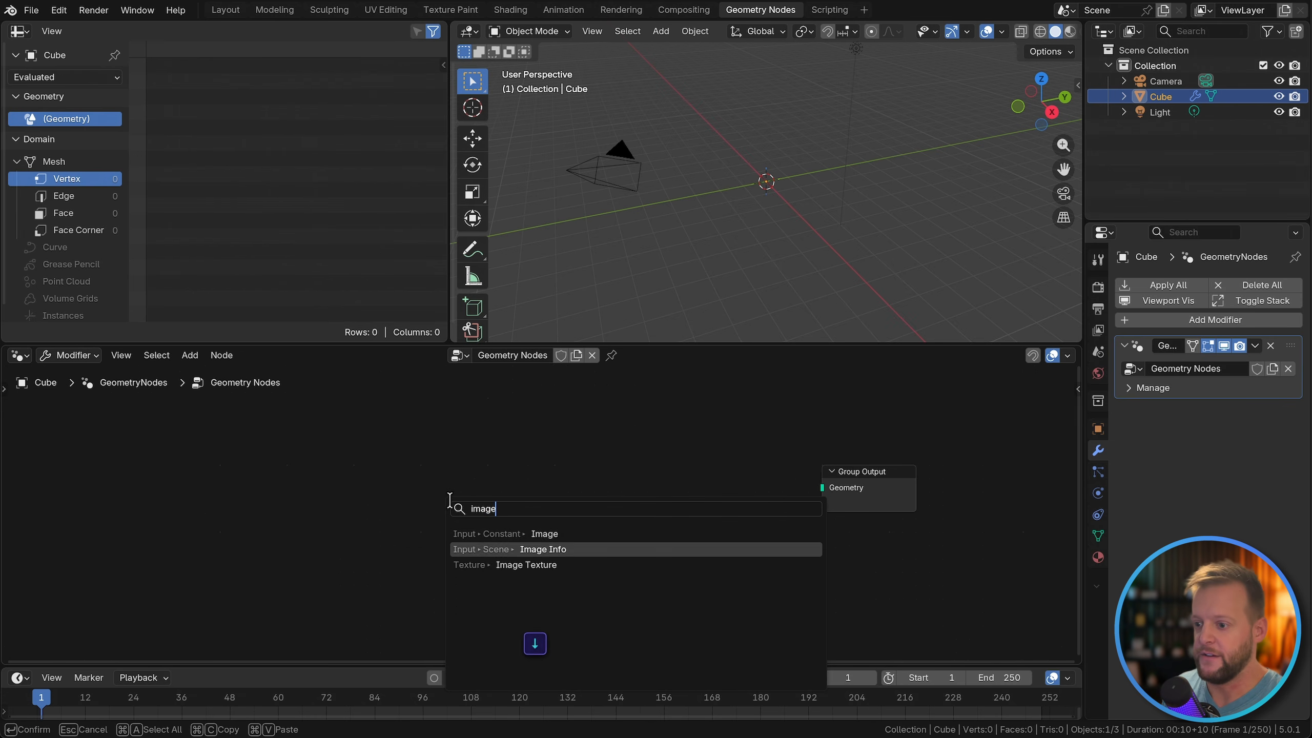
key(Return)
click(217, 465)
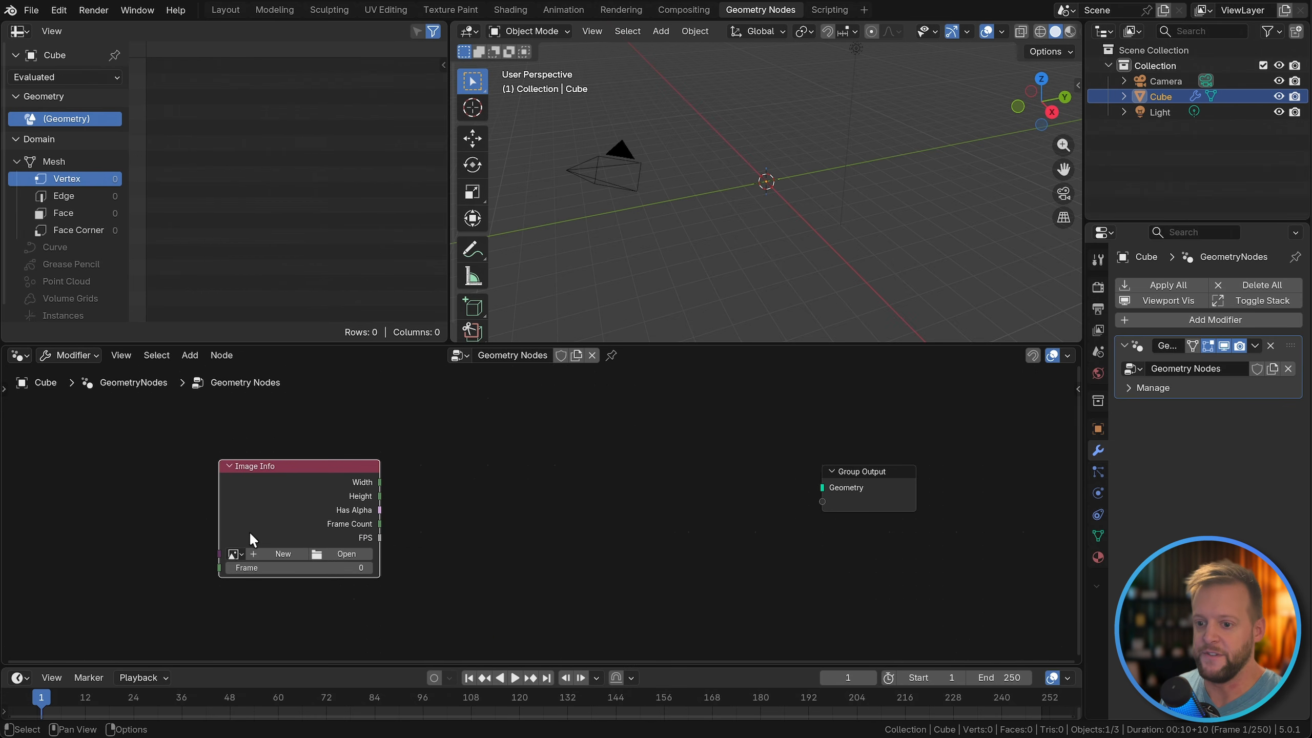
click(235, 554)
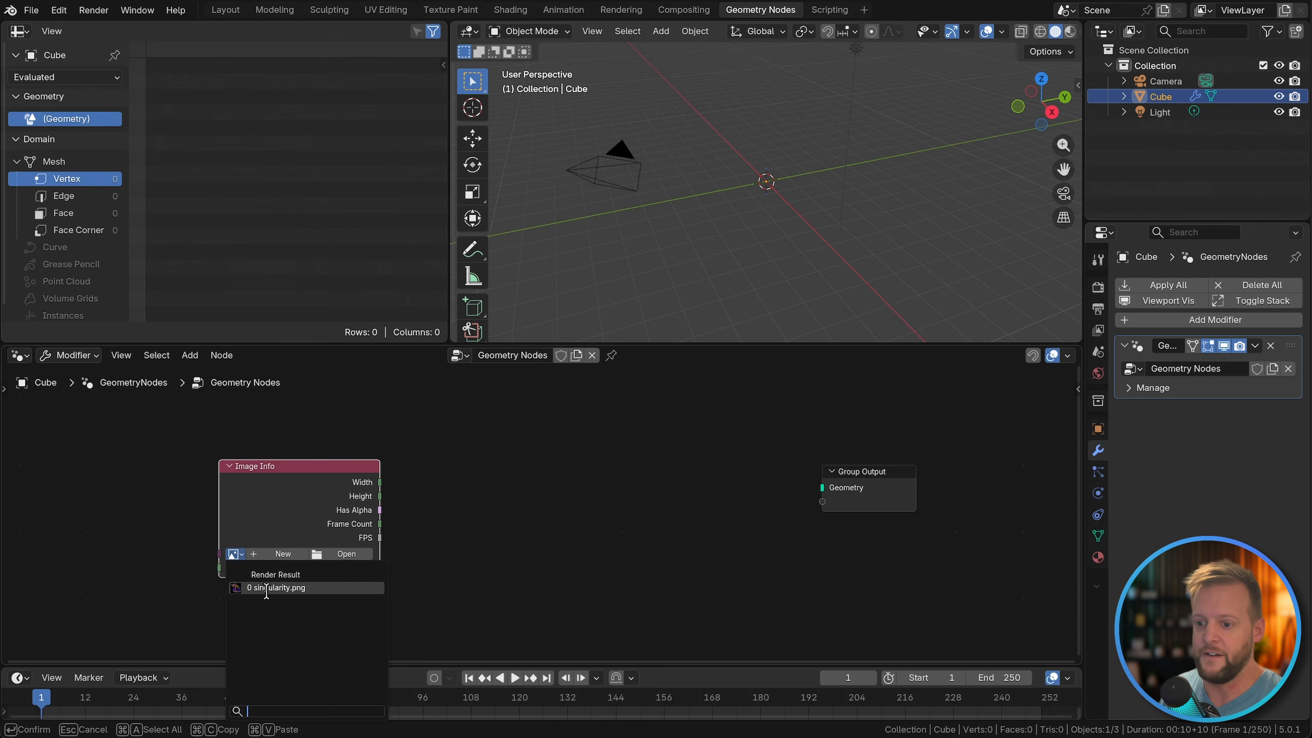
click(267, 589)
Step: Expose the Image Info node's Image socket through a Group Input node and choose singularity.png in the modifier
middle_drag(277, 522, 333, 511)
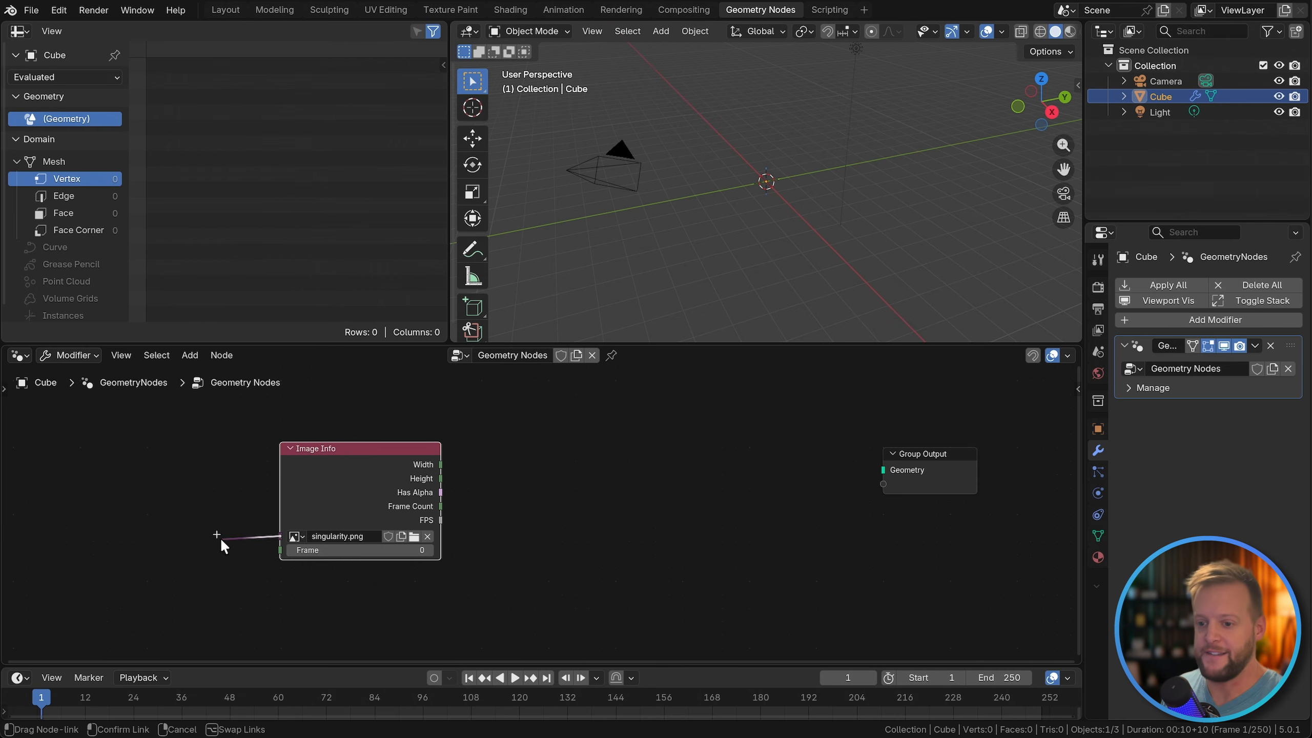
key(shift+a)
text(group)
key(Return)
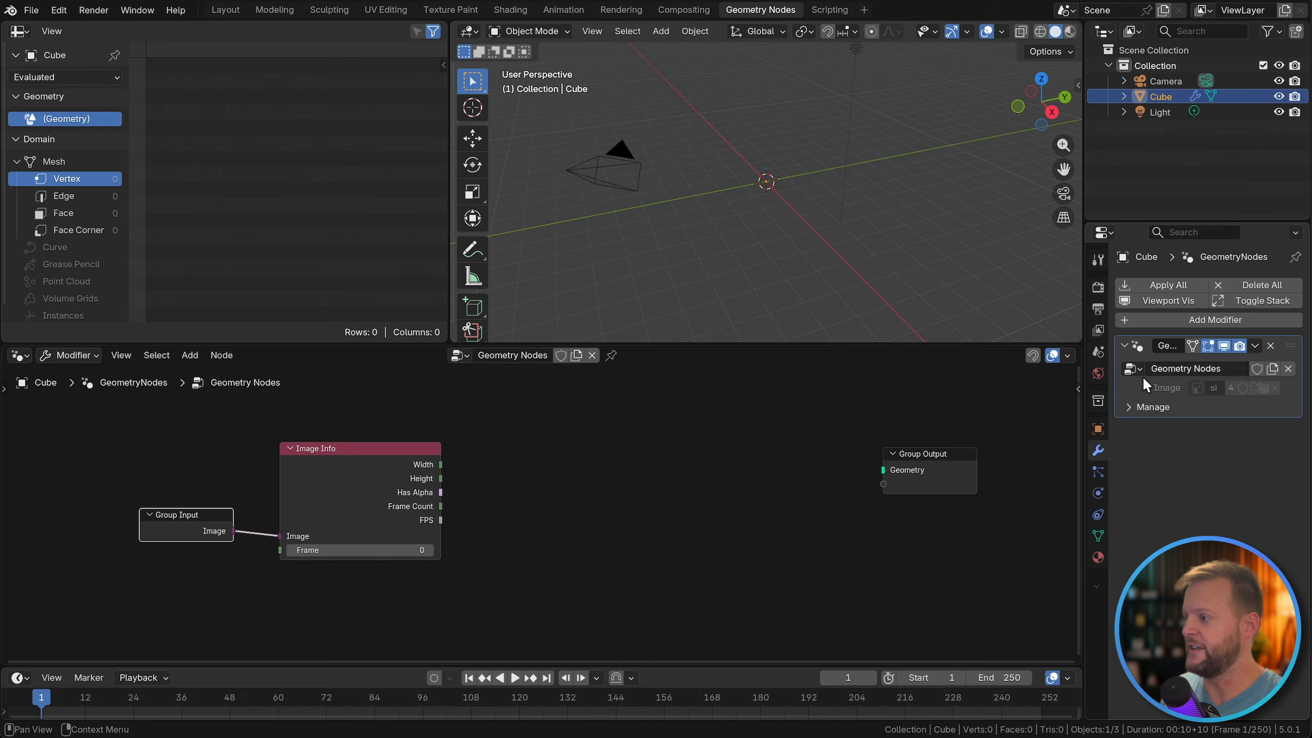
click(1198, 387)
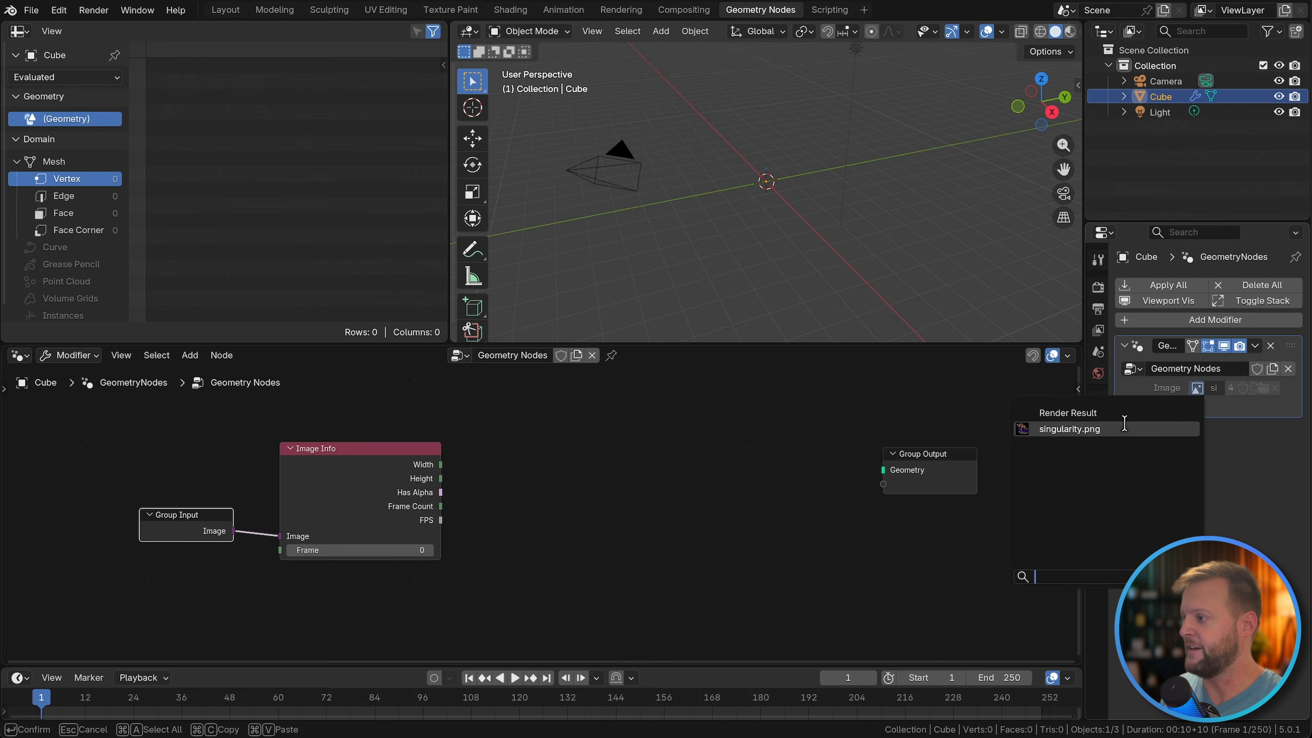
click(1073, 428)
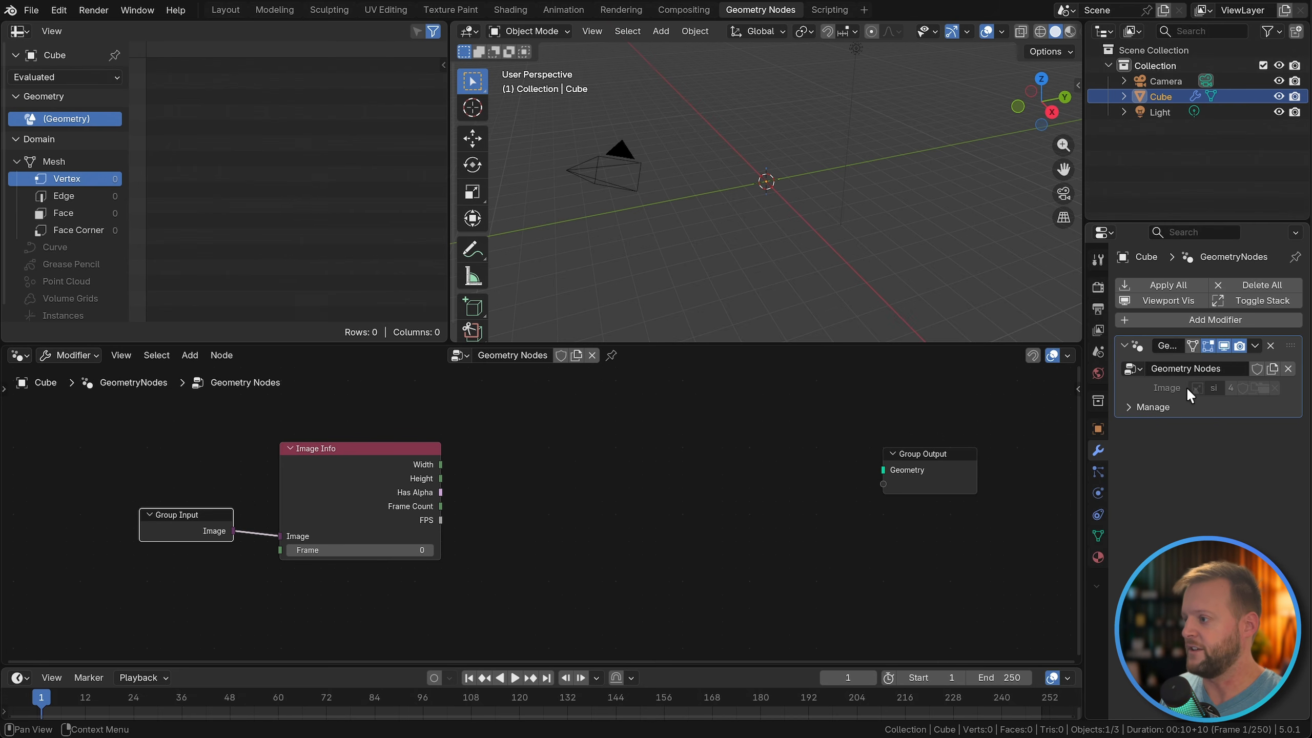
Step: Move the Group Output node farther from the Image Info node to make room for more nodes
middle_drag(925, 507, 829, 507)
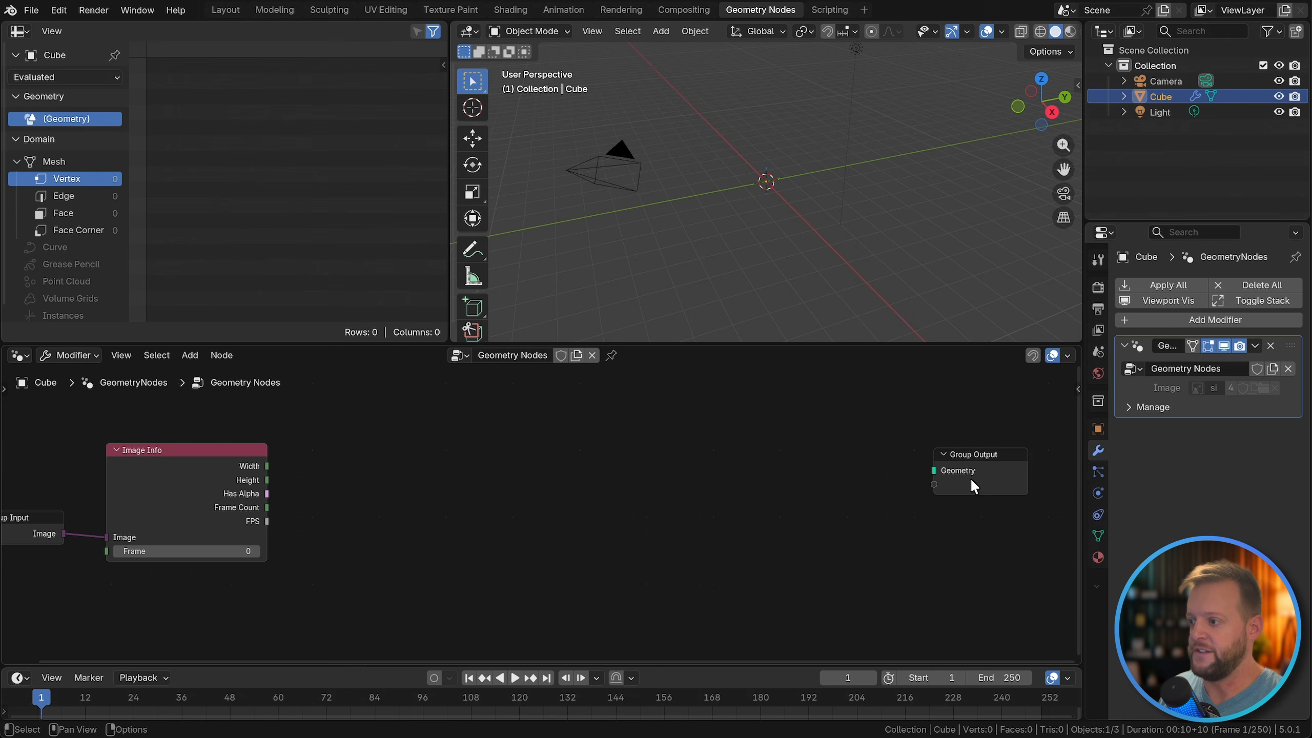
drag(974, 486, 970, 488)
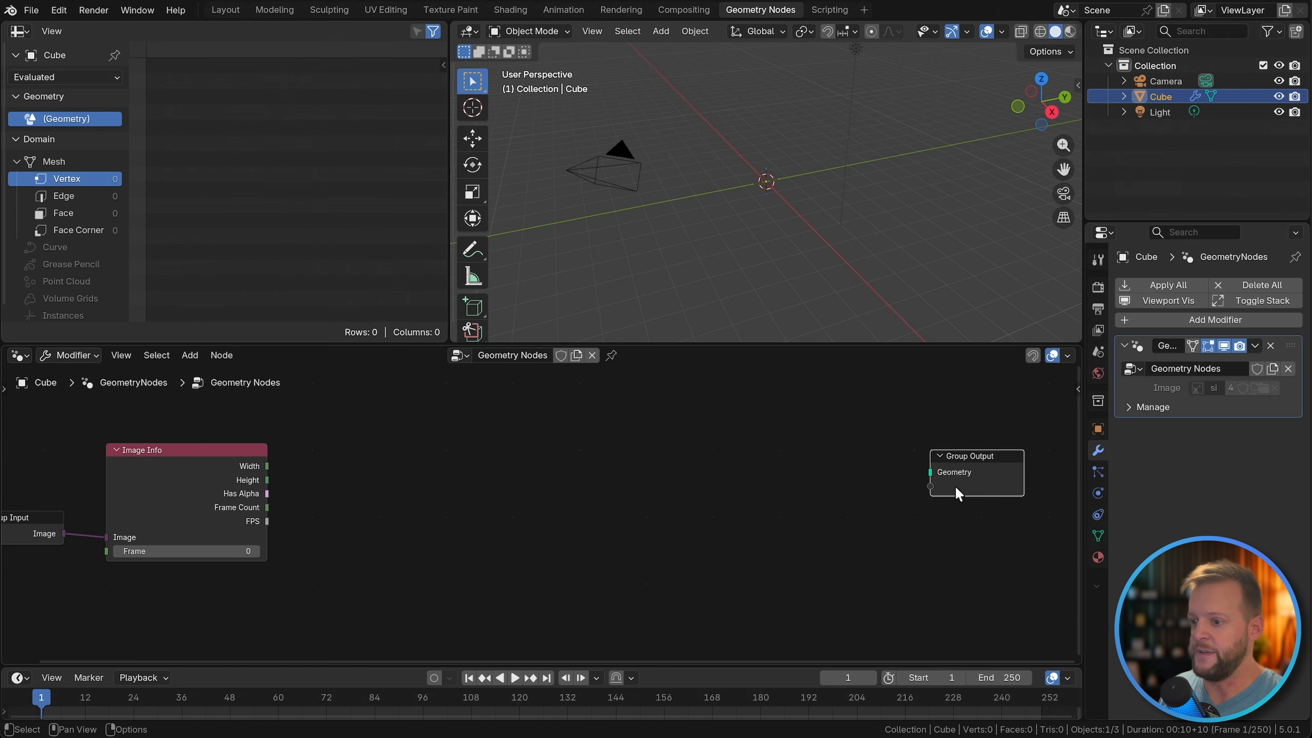
click(485, 516)
key(Home)
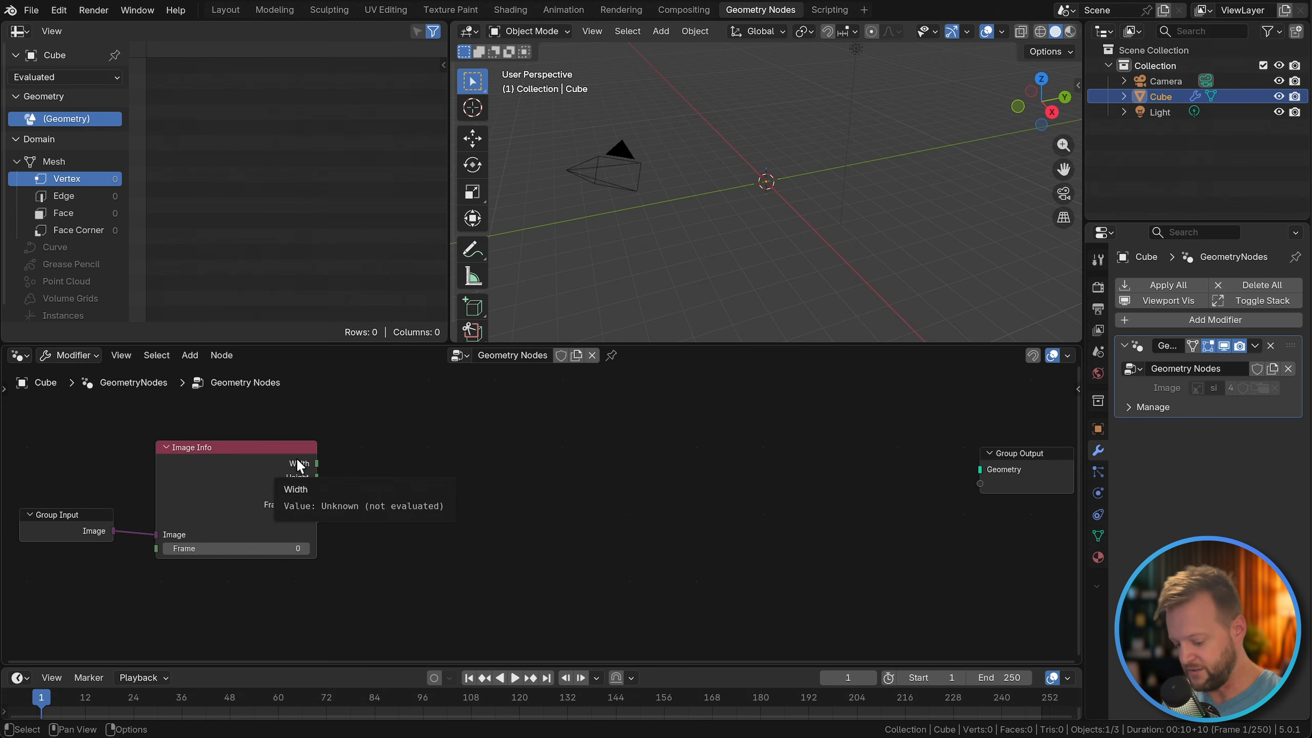
Step: Inspect the Image Info node's Width and Height outputs with a temporary Viewer node and delete the Viewer
ctrl+shift+click(287, 472)
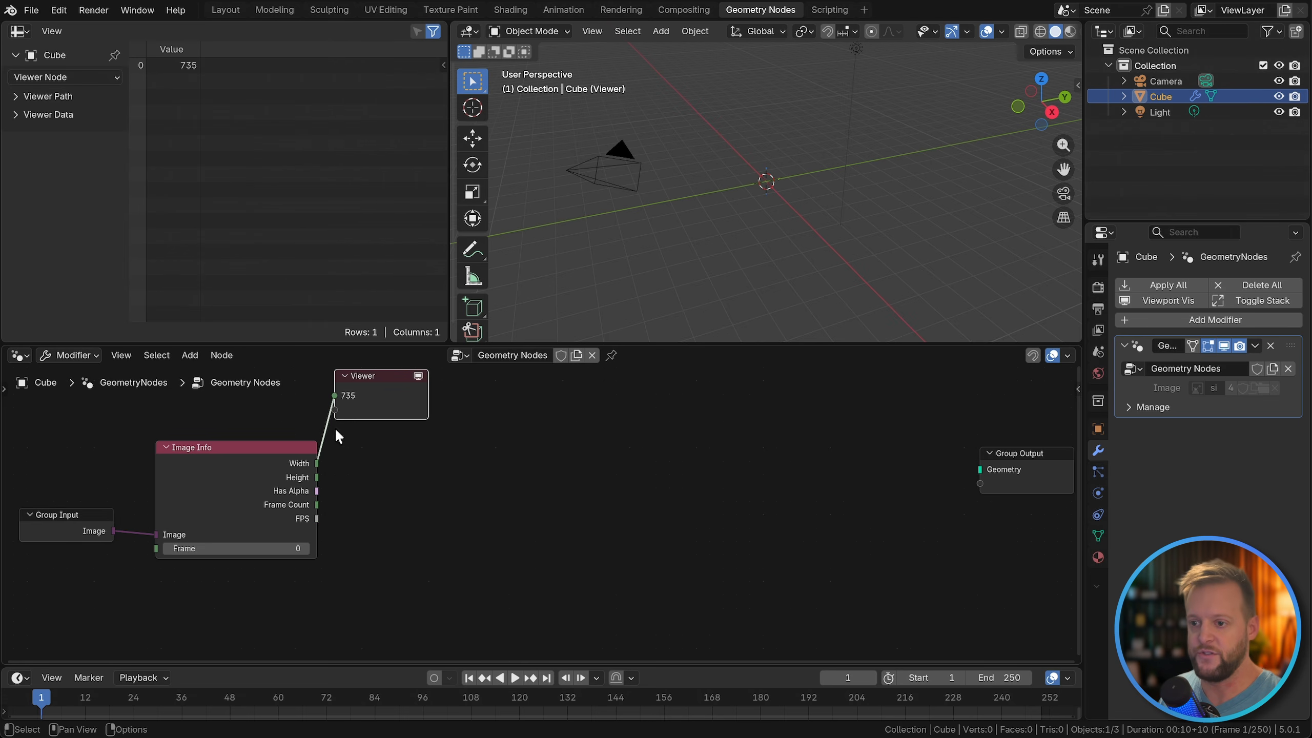
drag(366, 409, 374, 424)
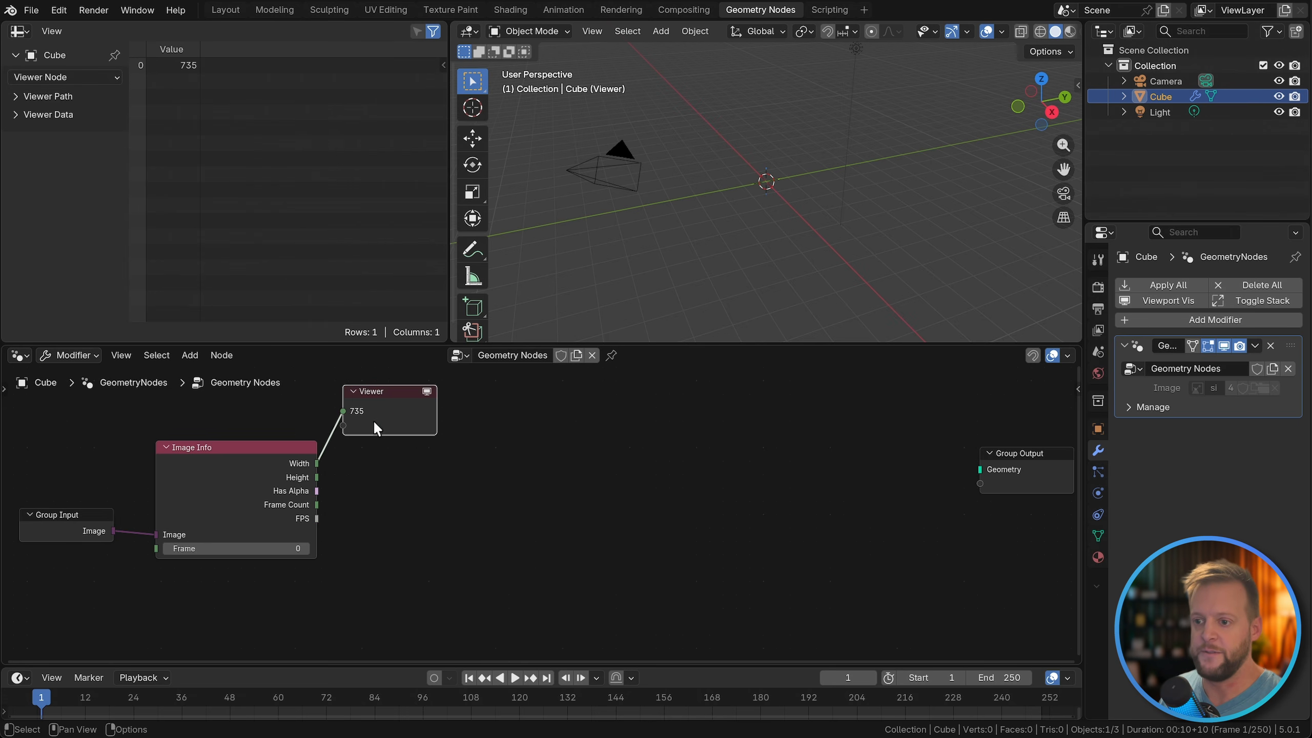
click(277, 484)
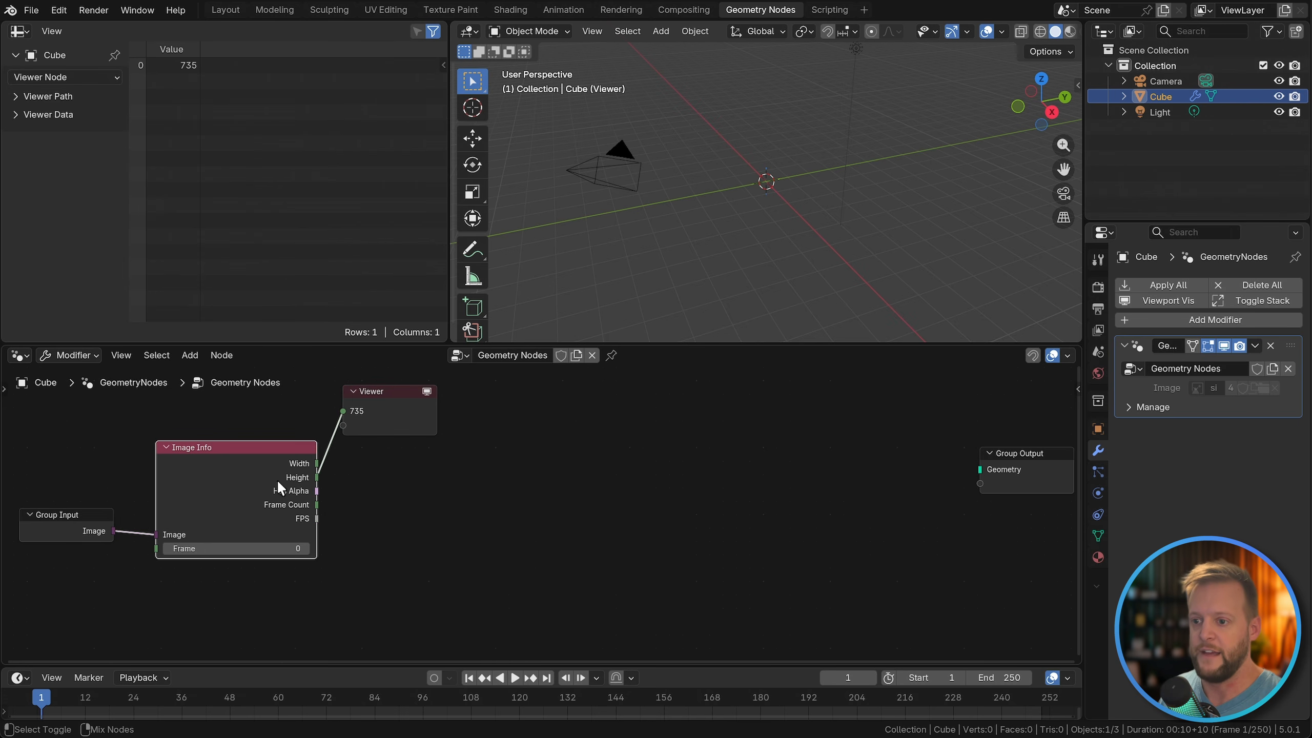
click(363, 412)
middle_drag(475, 452, 458, 469)
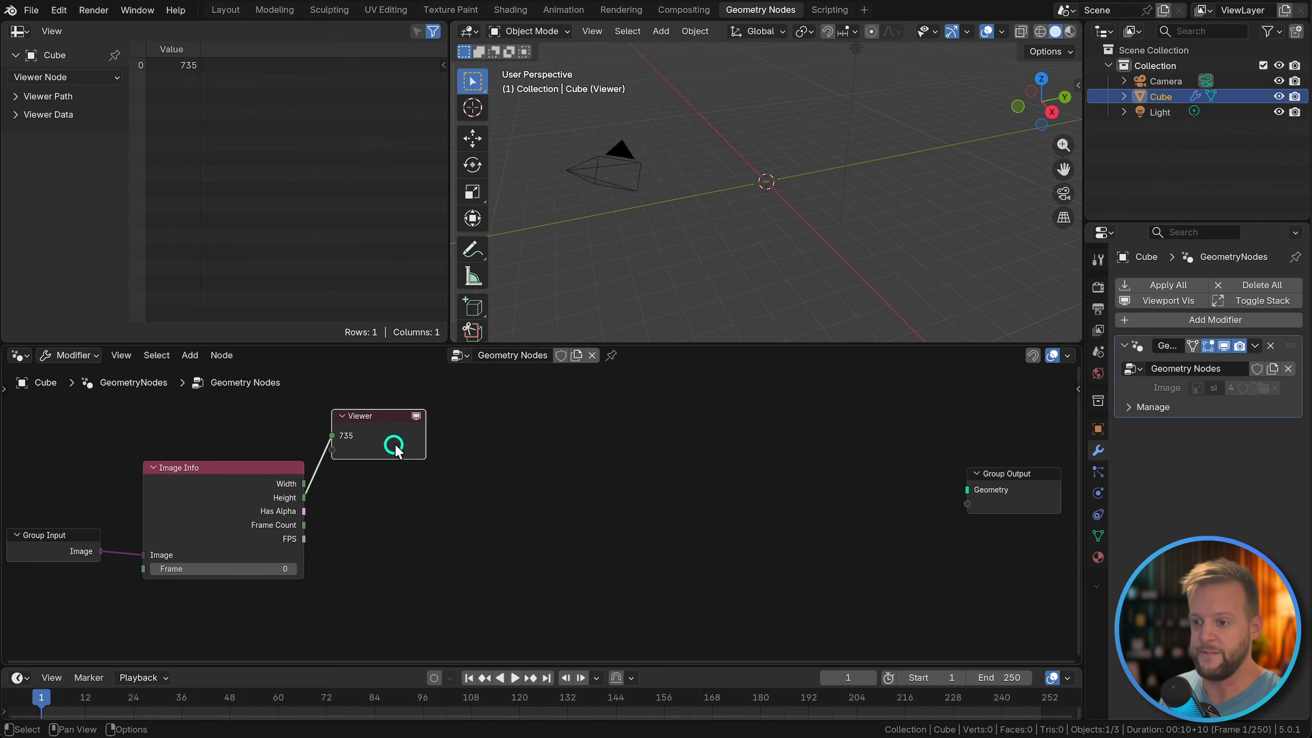
drag(399, 450, 402, 449)
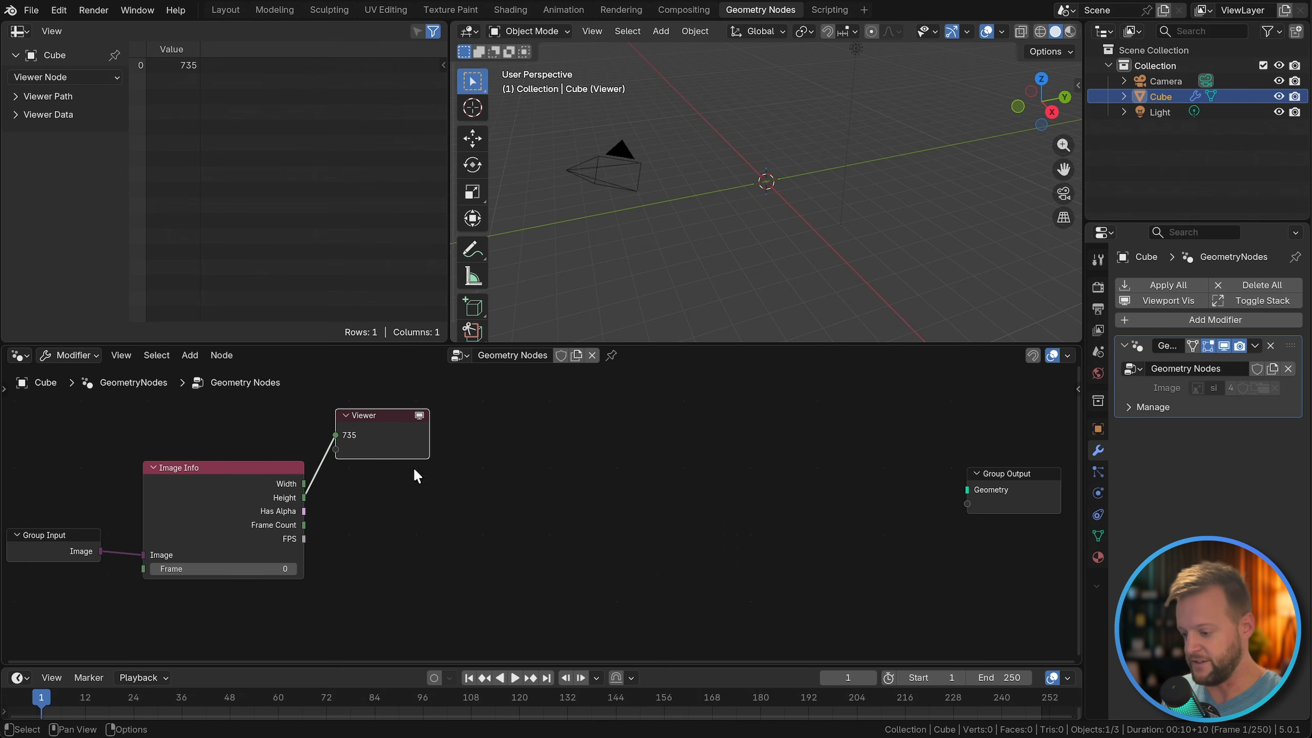
click(587, 558)
click(400, 444)
key(x)
Step: Add a Divide math node fed by the Image Info node's Width output and position it beside that node
middle_drag(442, 469, 389, 486)
scroll(389, 485, down, 1)
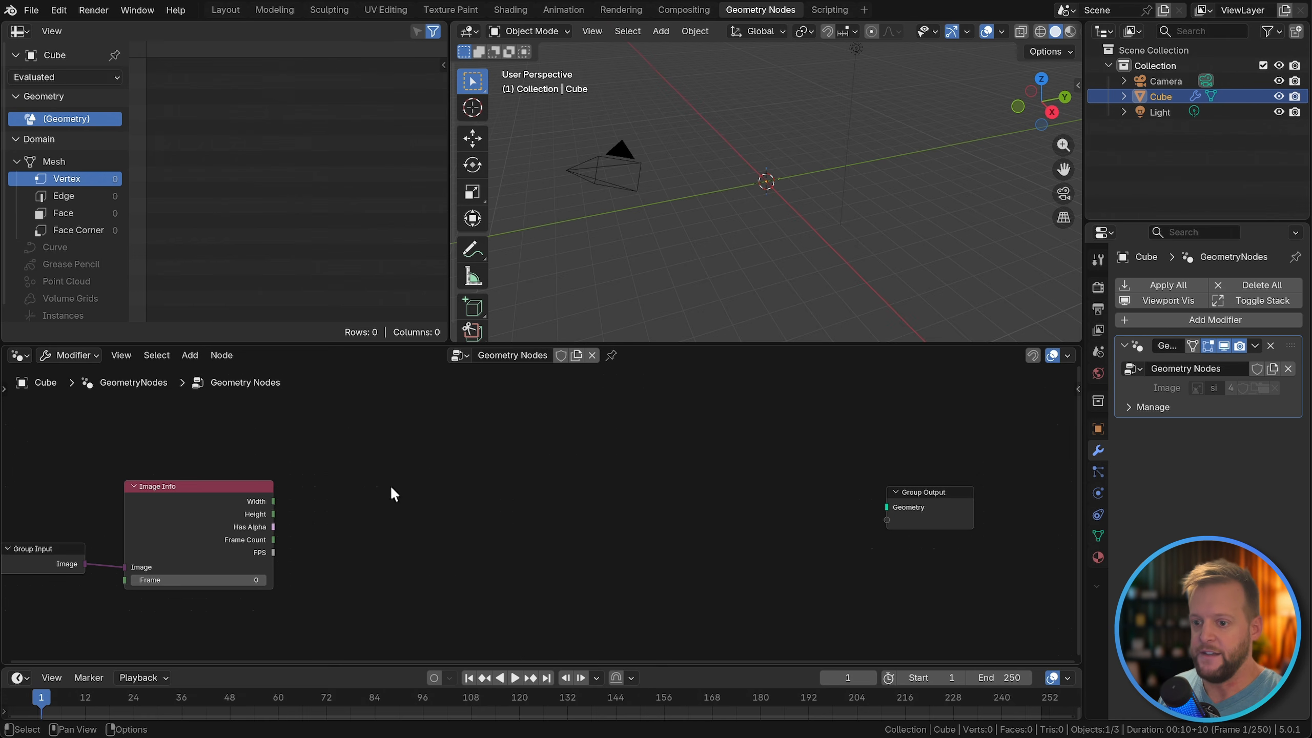
drag(273, 500, 374, 439)
text(divide)
key(Return)
click(355, 416)
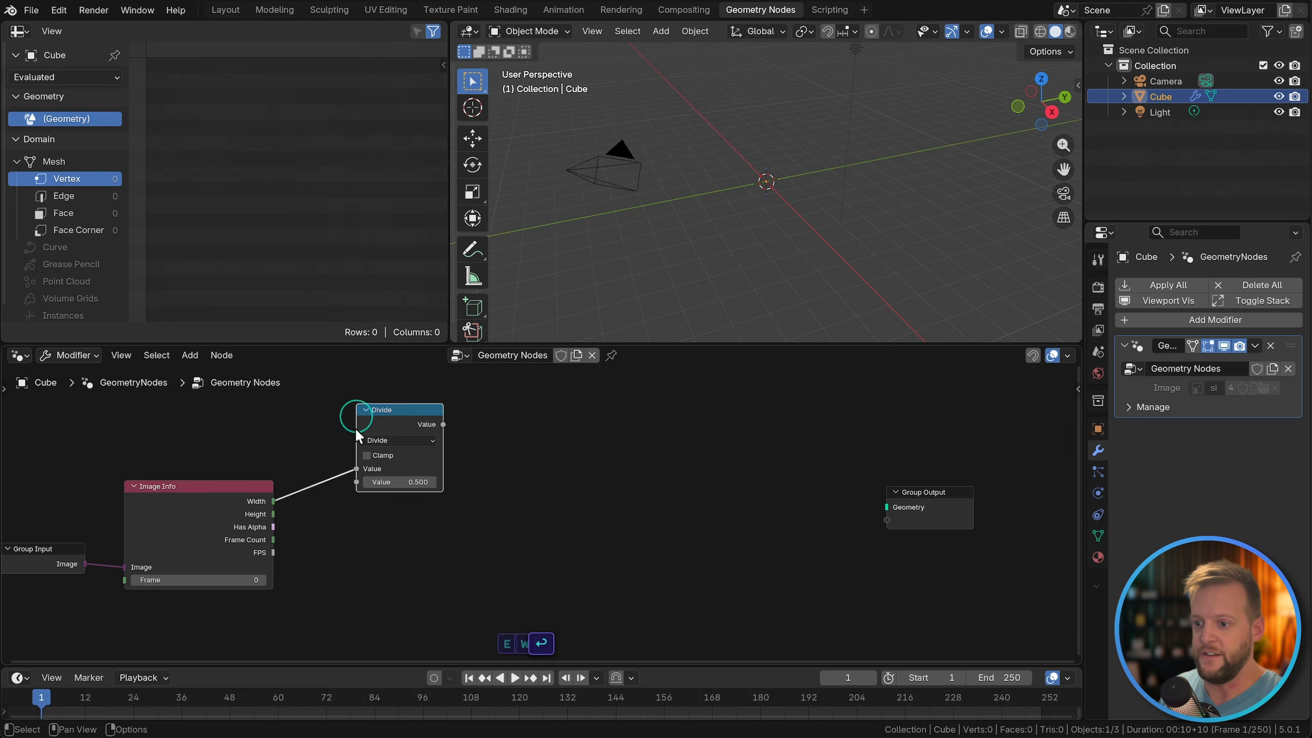
middle_drag(373, 426, 410, 431)
drag(410, 430, 398, 425)
Step: Feed the Divide node's second value from a new Group Input node placed above the Image Info node
drag(385, 479, 306, 439)
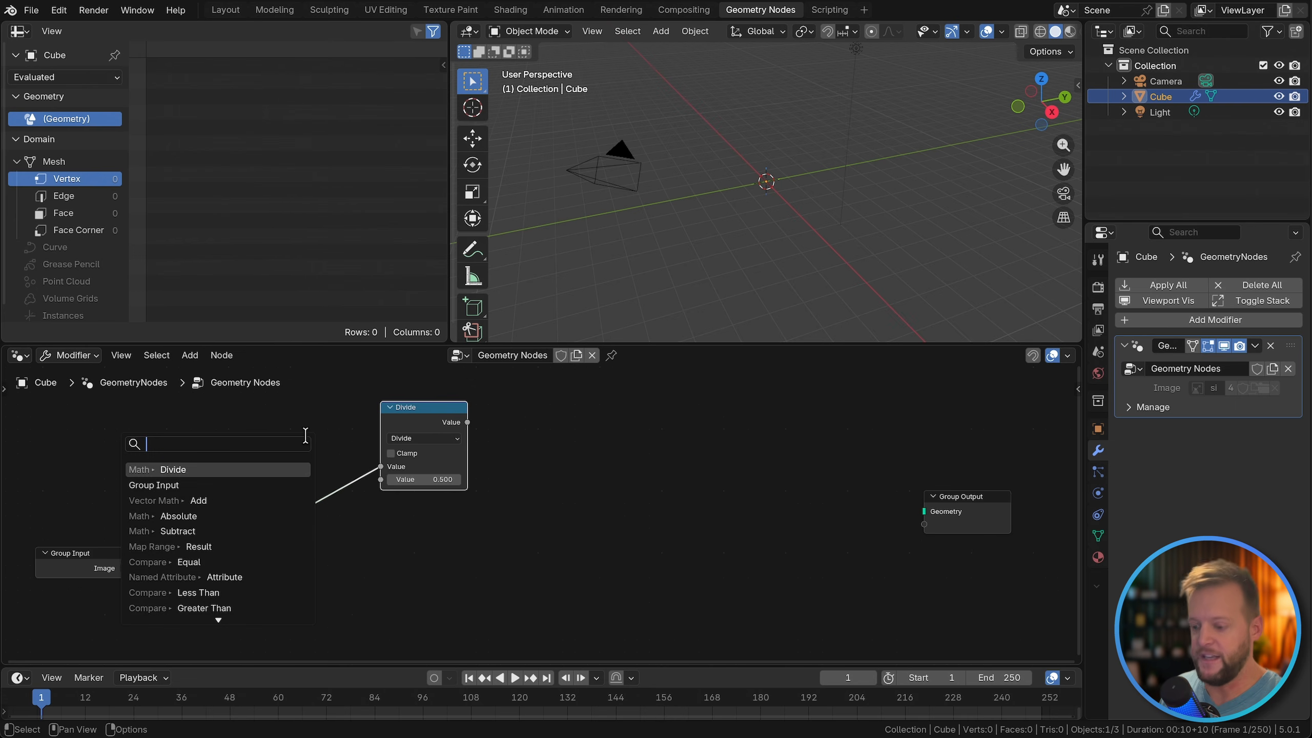
text(group)
key(Return)
click(242, 442)
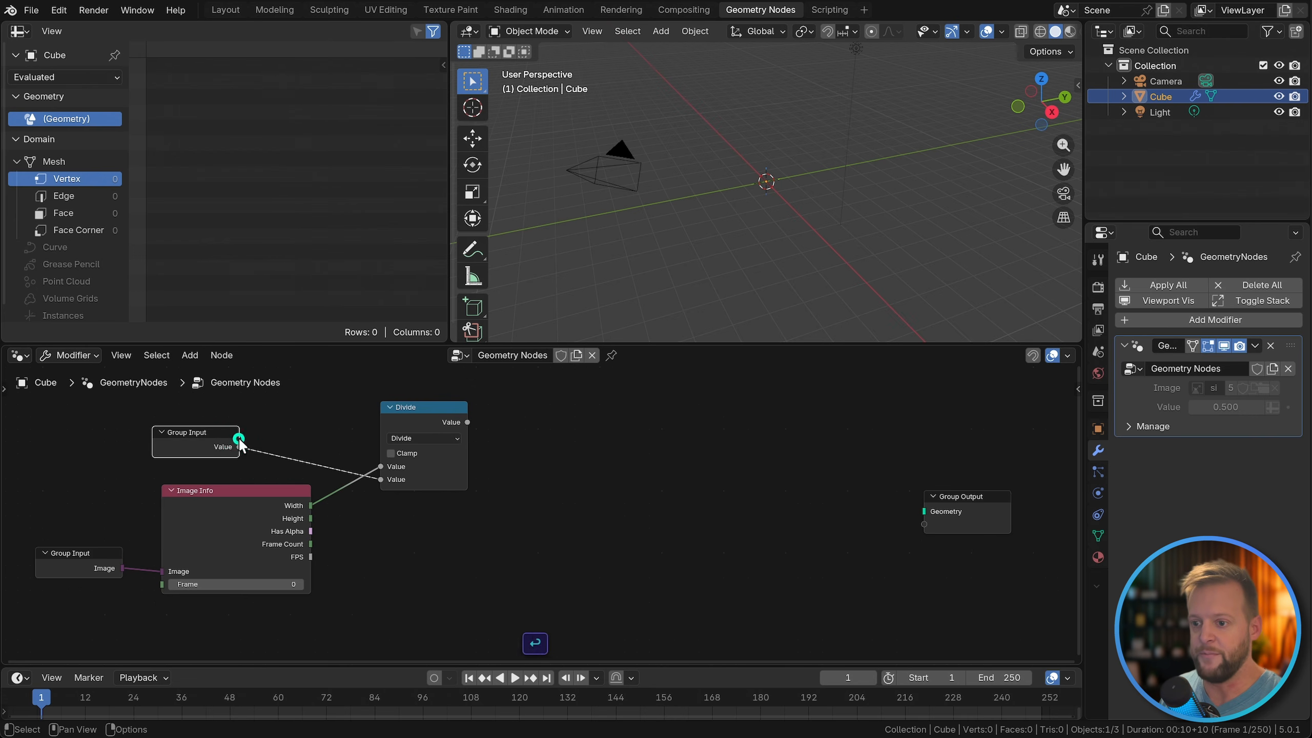
Step: Rename the Value group socket to Ratio and set its type to Integer
key(n)
double_click(916, 637)
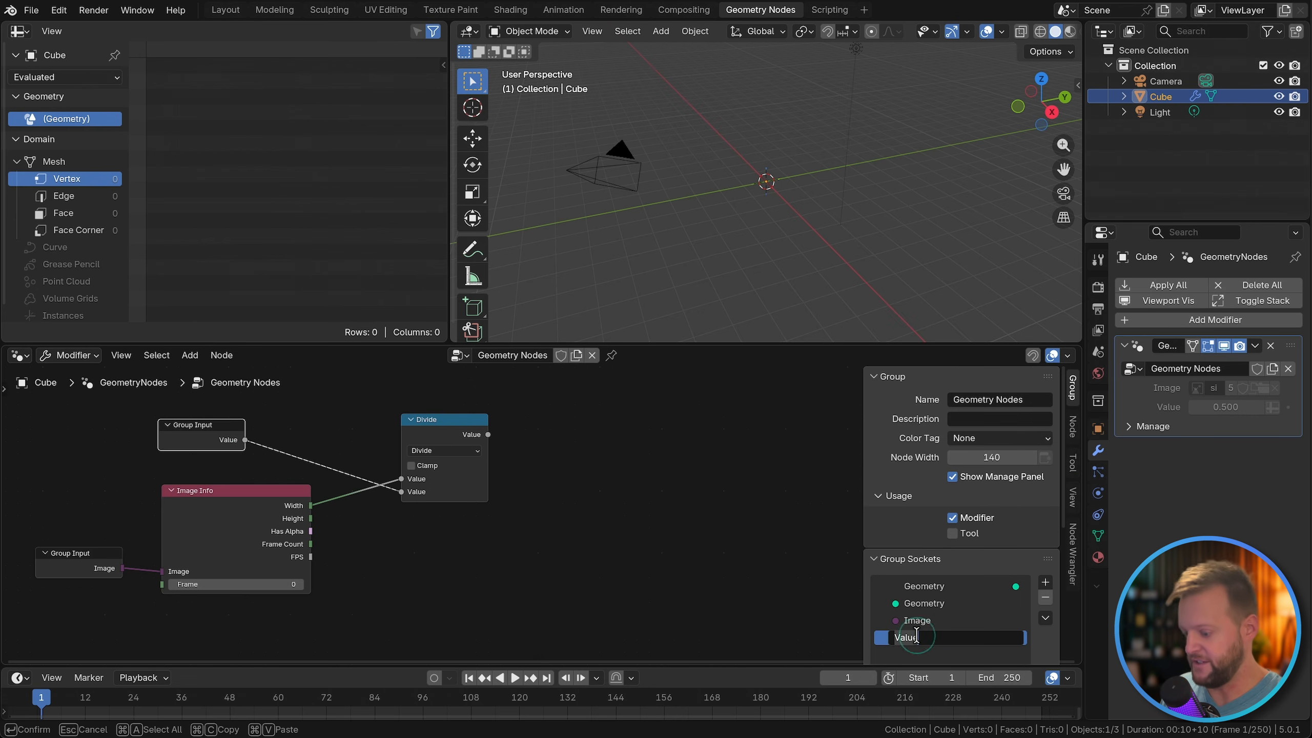
text(Ratio)
key(Return)
key(n)
scroll(960, 539, down, 3)
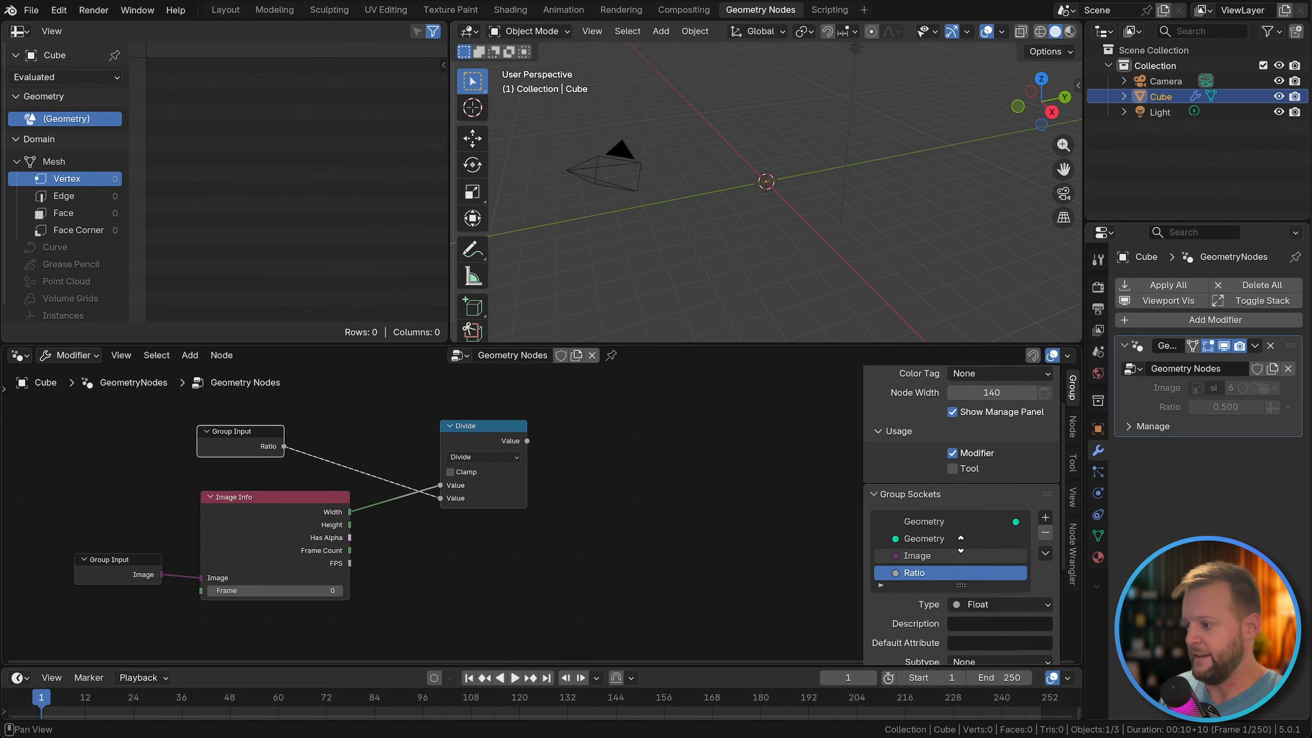
click(988, 577)
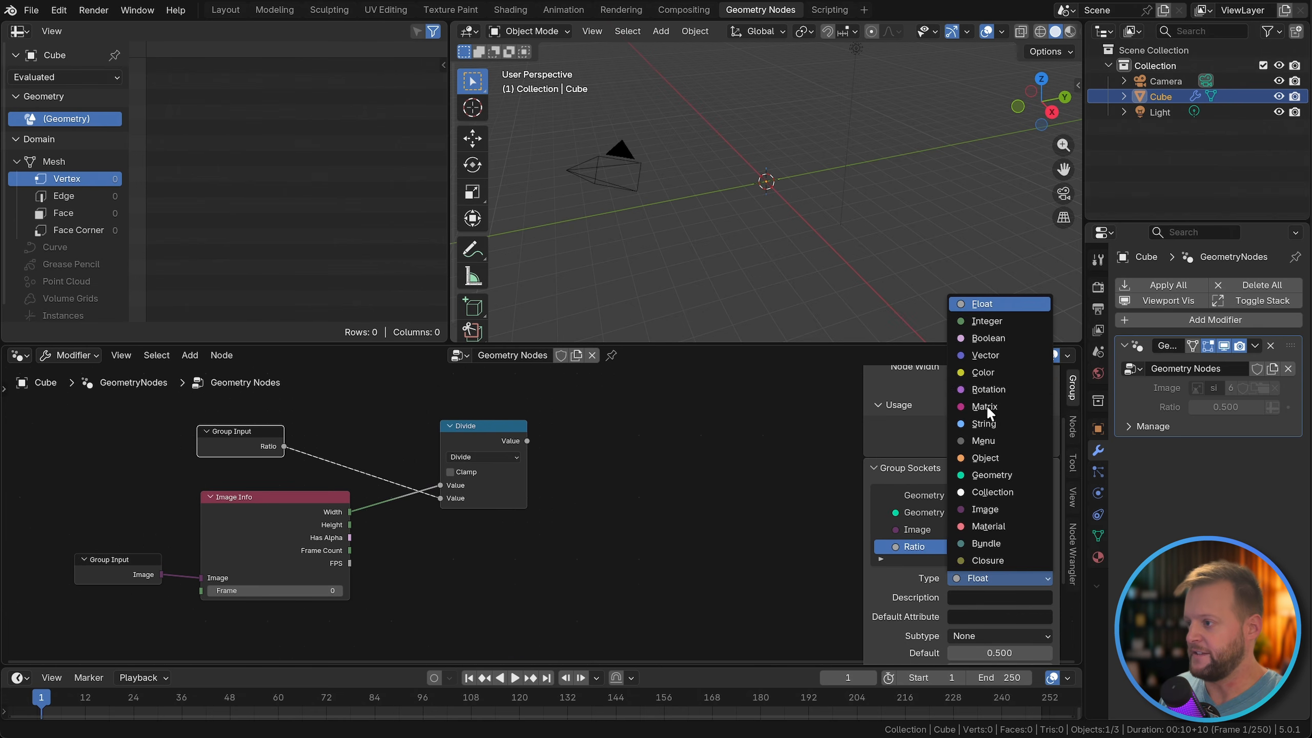
click(991, 322)
key(n)
Step: Insert a Power math node with Base 2 between the Ratio Group Input and the Divide node, using Ratio as the exponent
key(shift+a)
text(math)
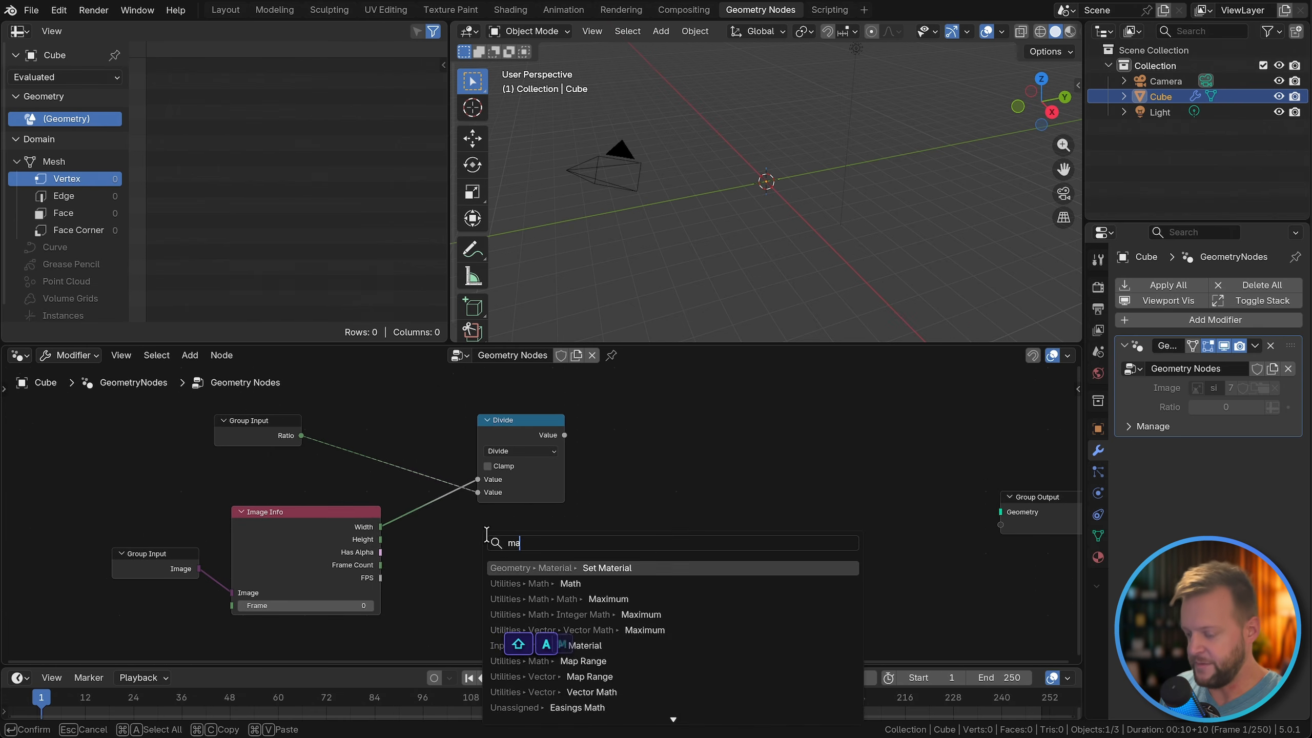
key(Return)
click(311, 382)
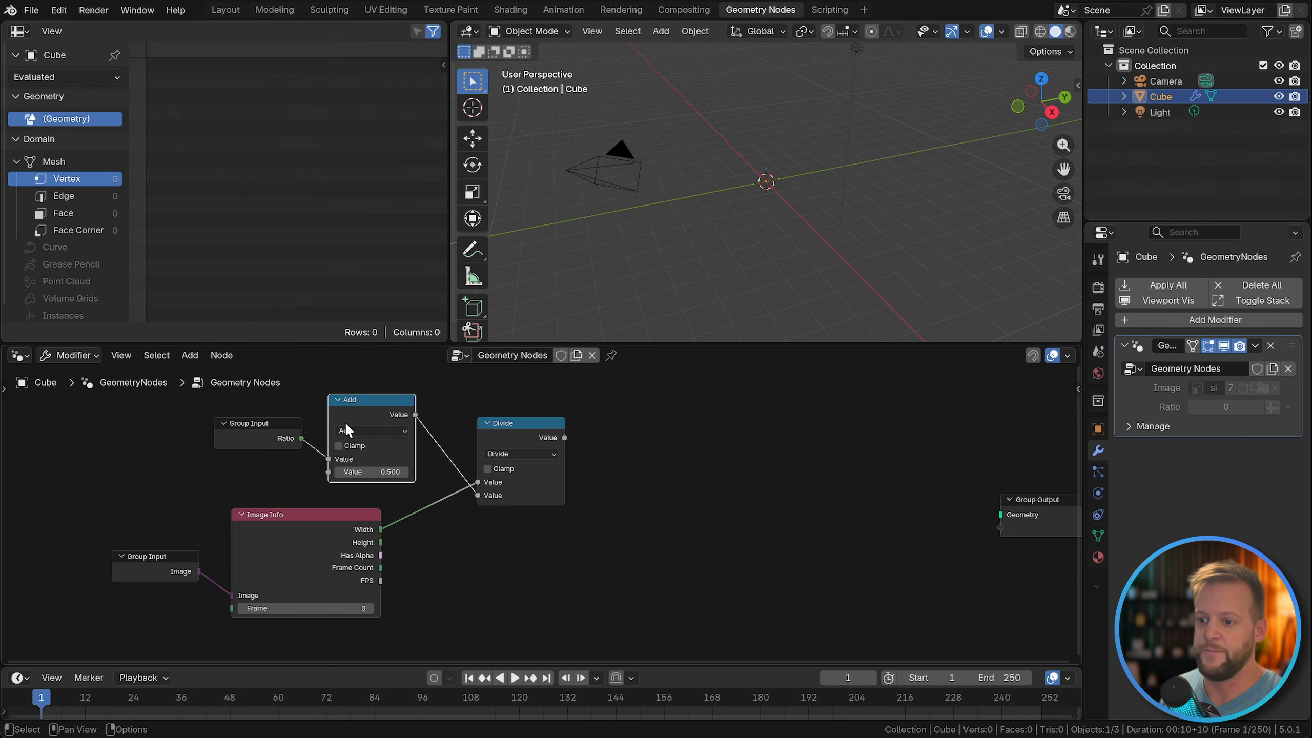
click(359, 432)
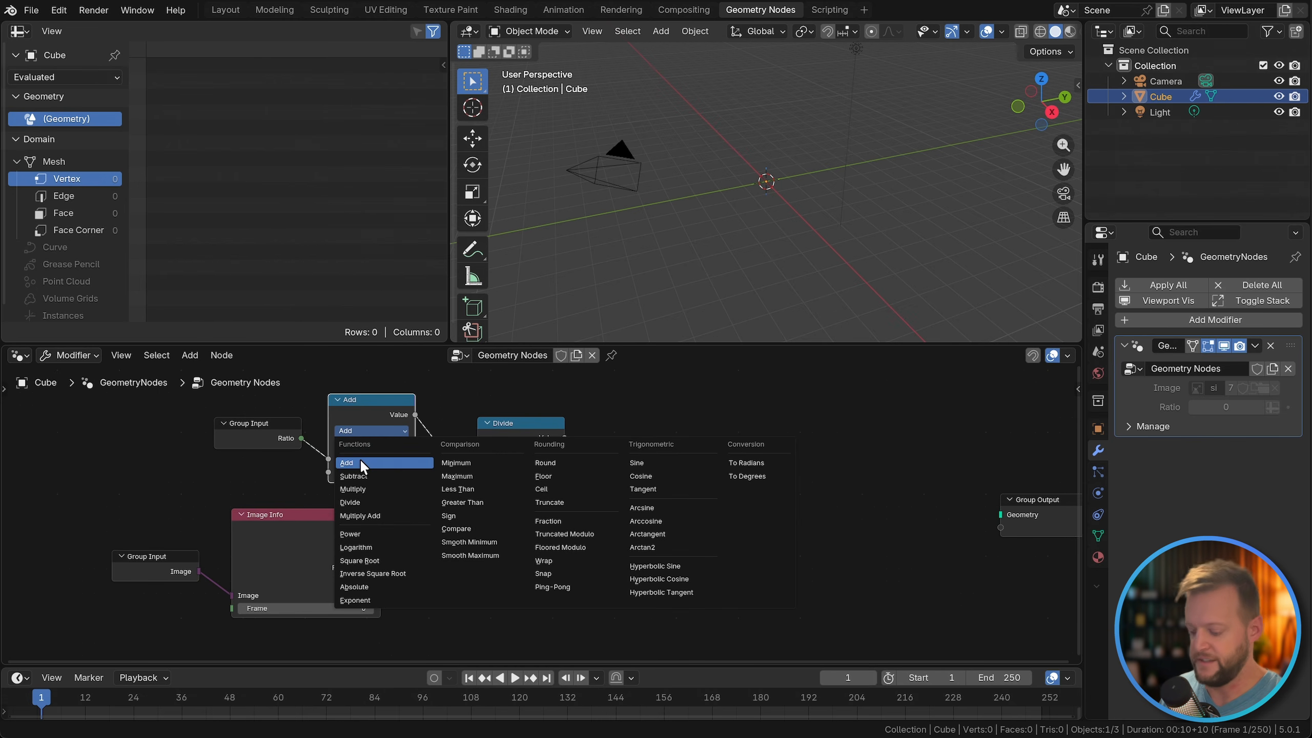
key(p)
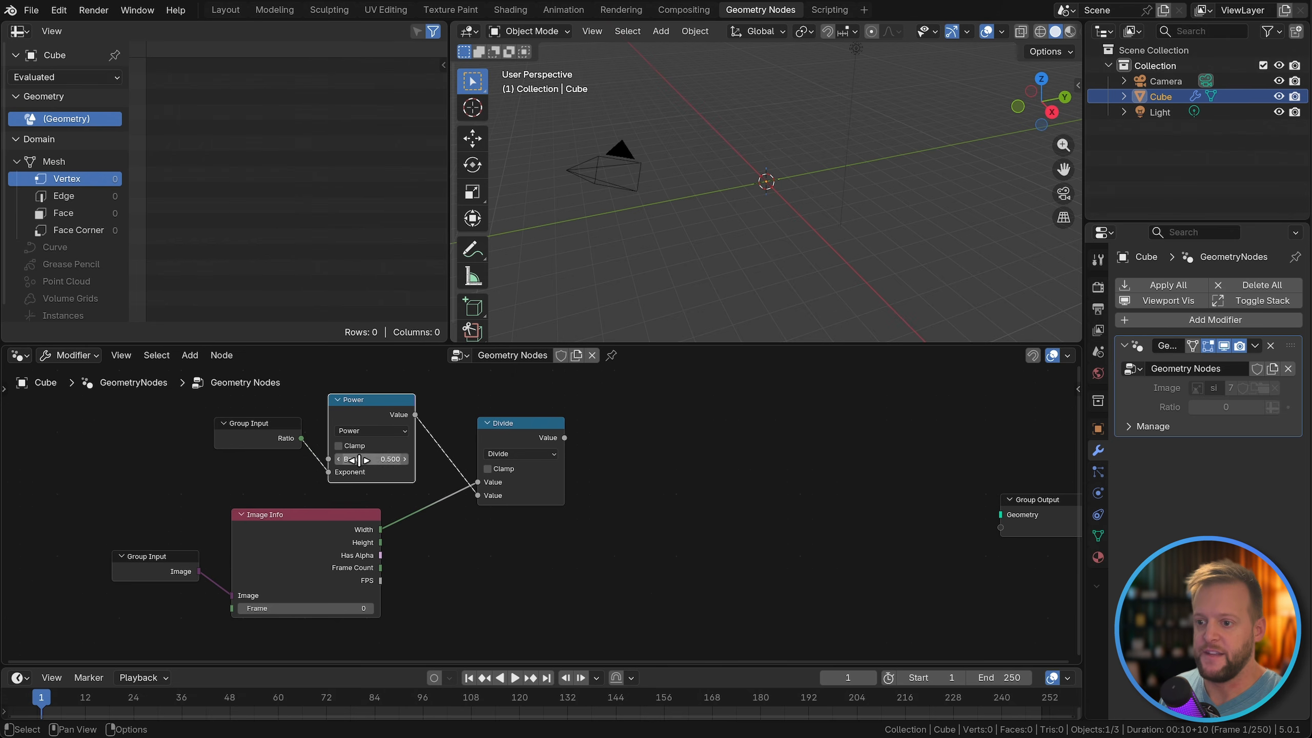
click(358, 459)
text(2)
key(Return)
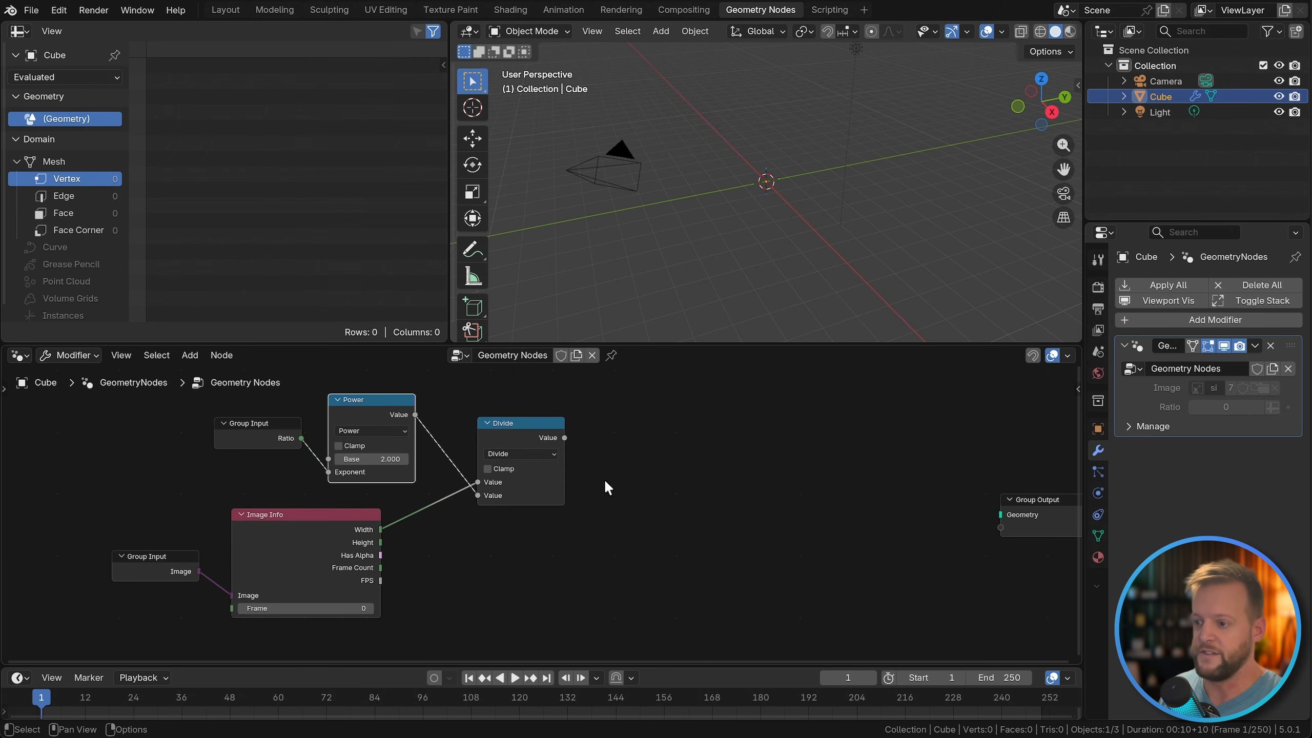
Step: Add a Grid node with Size X driven by the Divide node and connect its Mesh to the Group Output
middle_drag(711, 509, 629, 505)
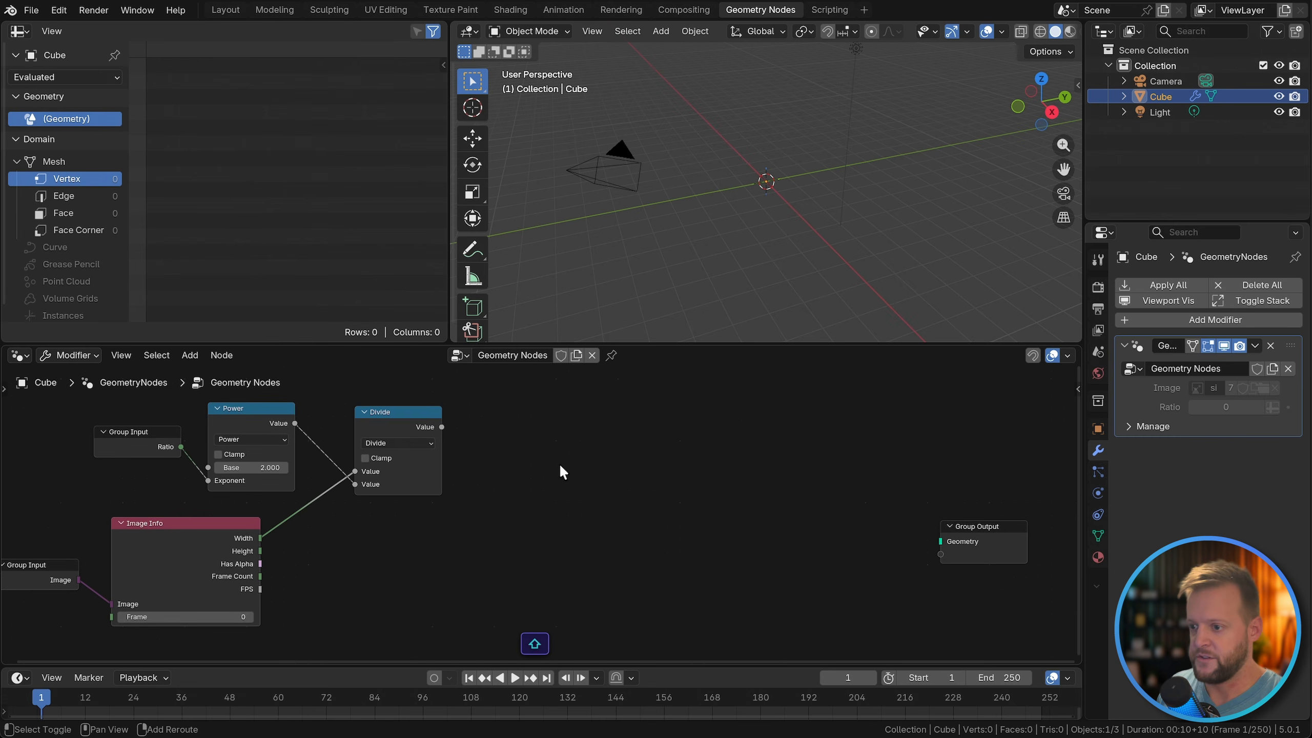
key(shift+a)
text(grid)
key(Return)
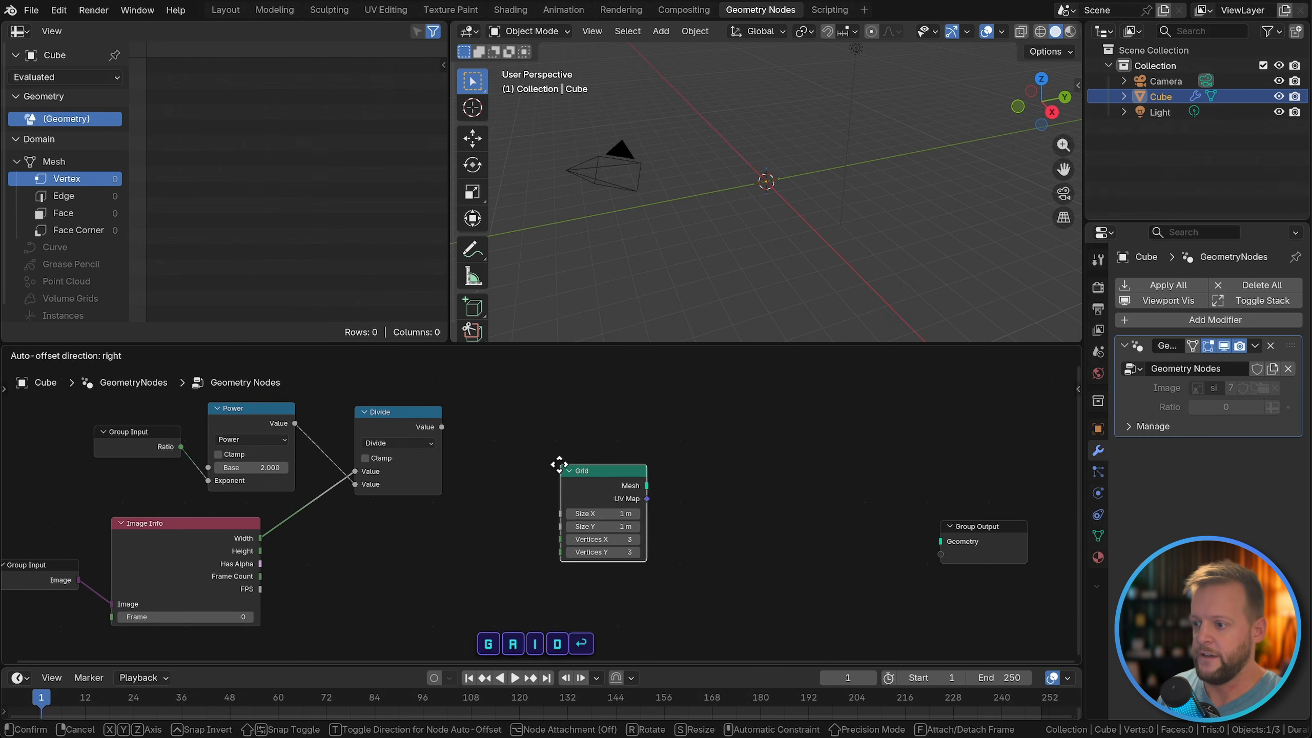
click(560, 434)
drag(441, 426, 600, 456)
alt+shift+click(601, 456)
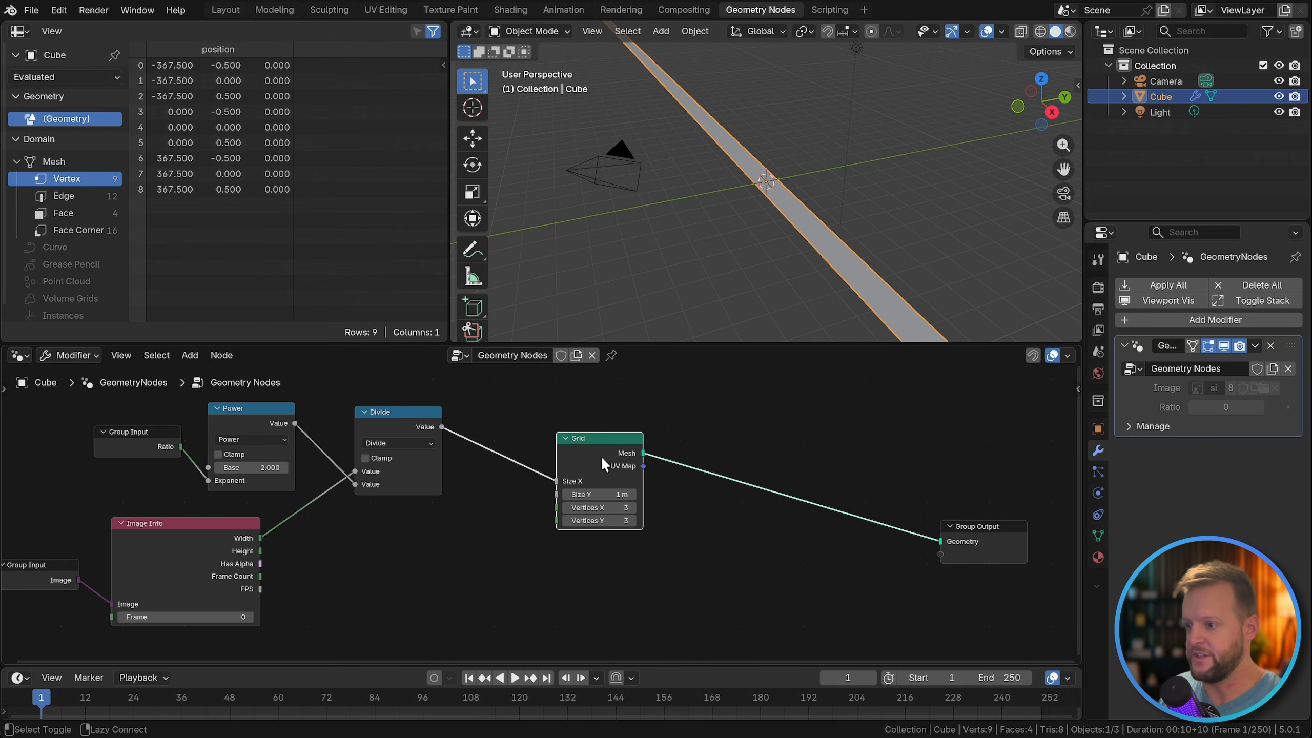
drag(1009, 538, 1030, 474)
middle_drag(759, 223, 875, 252)
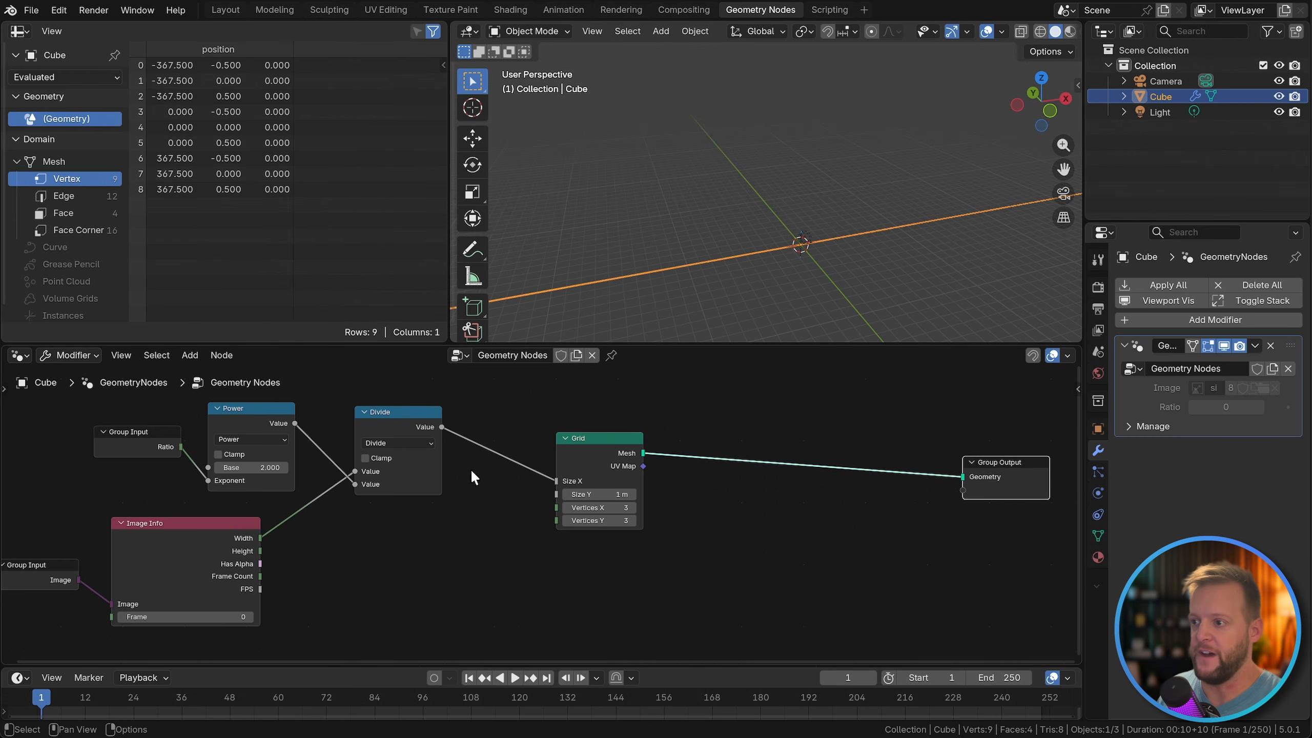
drag(587, 458, 594, 472)
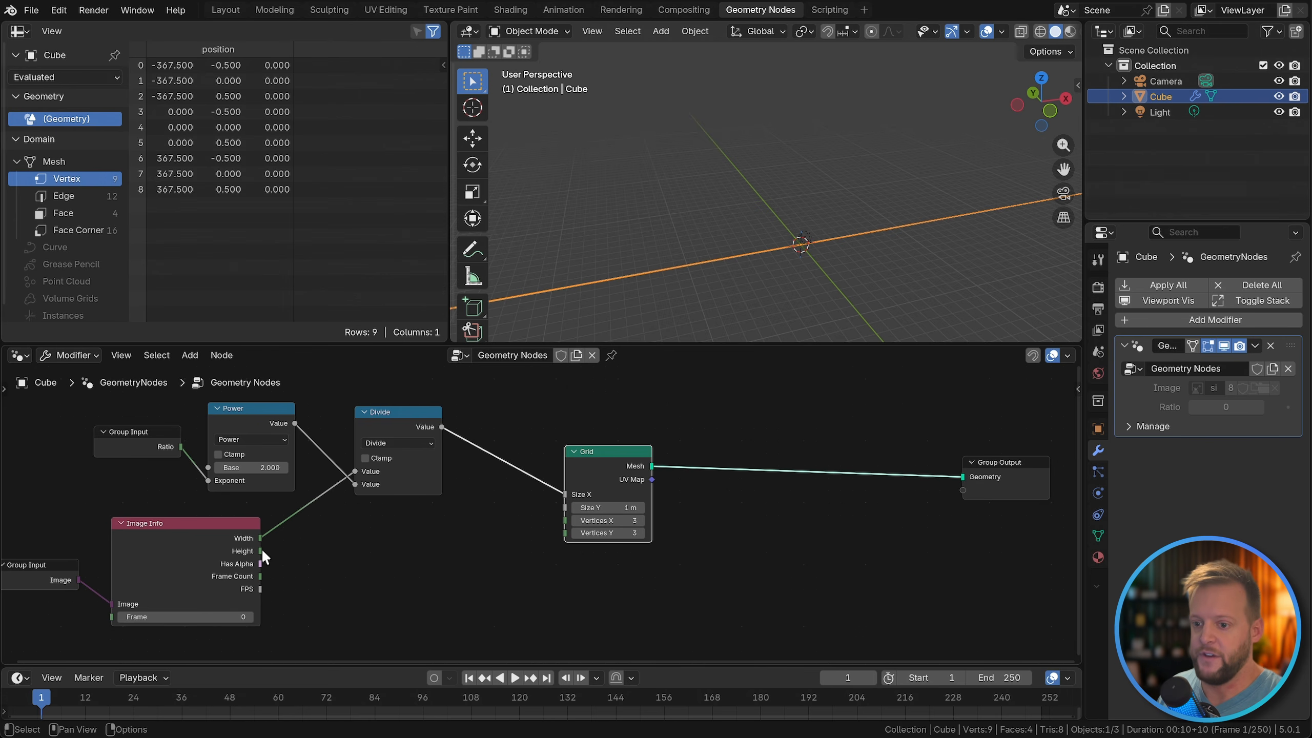
Step: Add a second Divide node dividing the image Height by the Power value and connect its result to the Grid's Size Y
middle_drag(262, 548, 289, 480)
drag(287, 480, 413, 483)
text(divid)
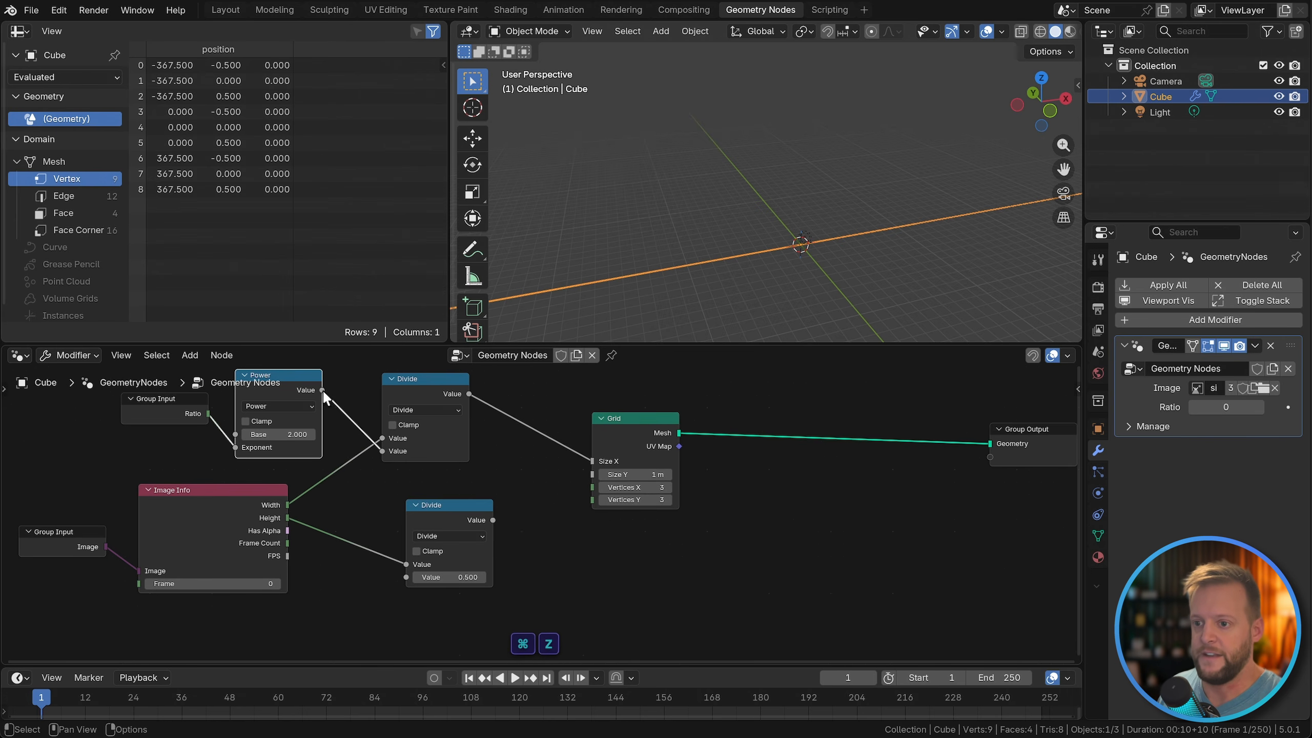
drag(322, 390, 407, 577)
drag(436, 532, 589, 475)
middle_drag(755, 274, 747, 210)
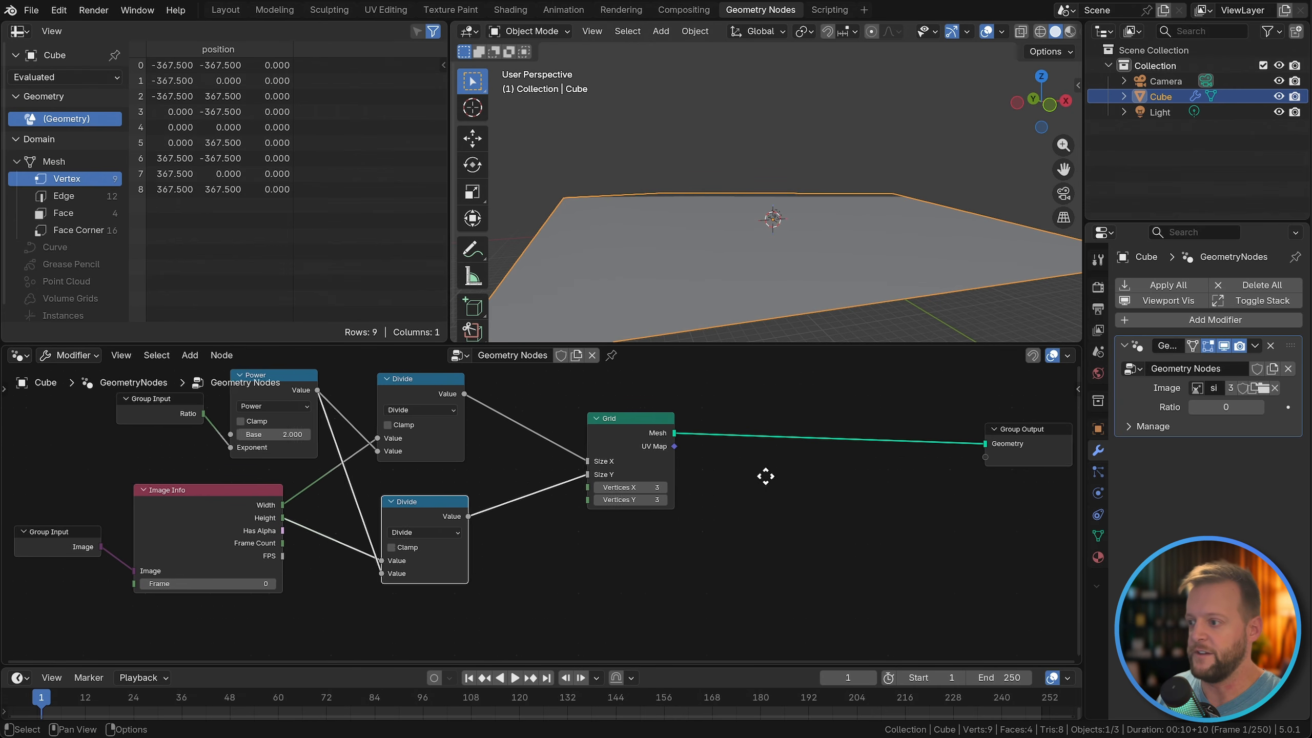
Step: Insert a Transform Geometry node before the Group Output with Scale 0.1 on all axes and view the grid from the top
ctrl+scroll(764, 475, right, 5)
key(shift+a)
text(trans)
key(Return)
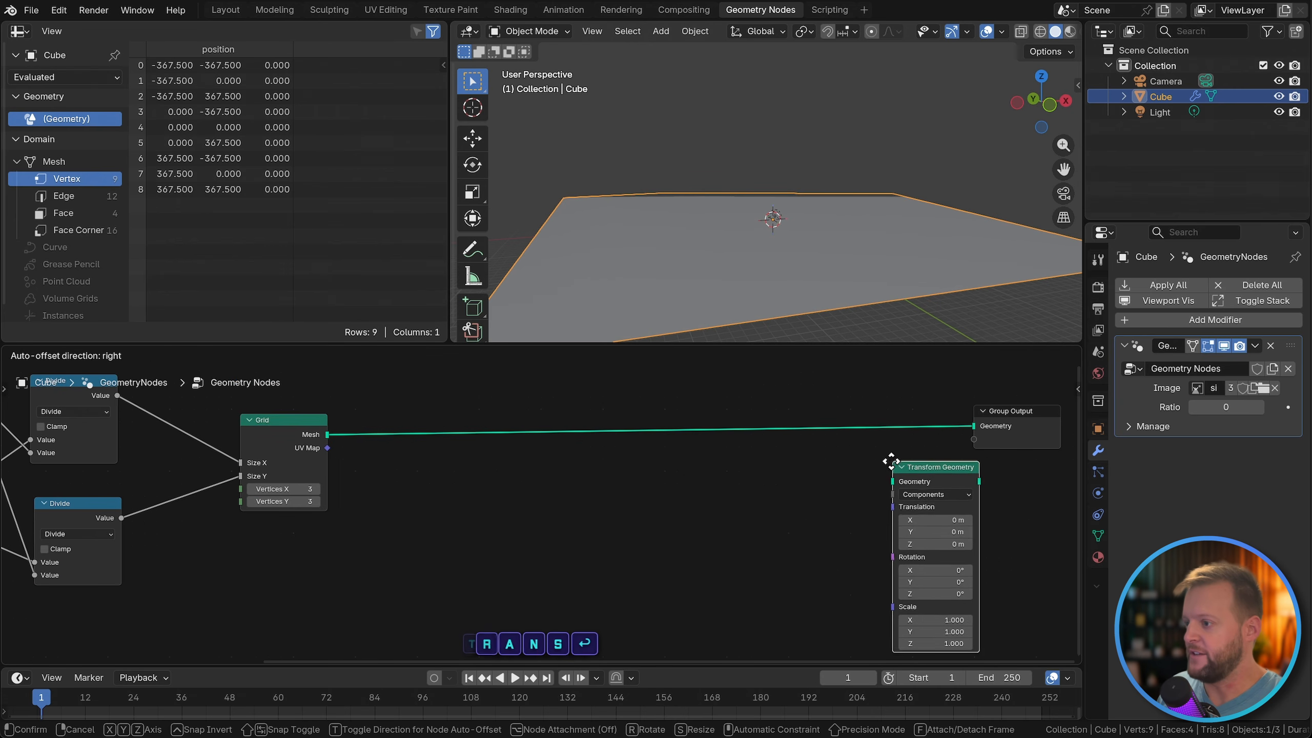
click(848, 391)
drag(882, 551, 881, 575)
text(.1)
key(Return)
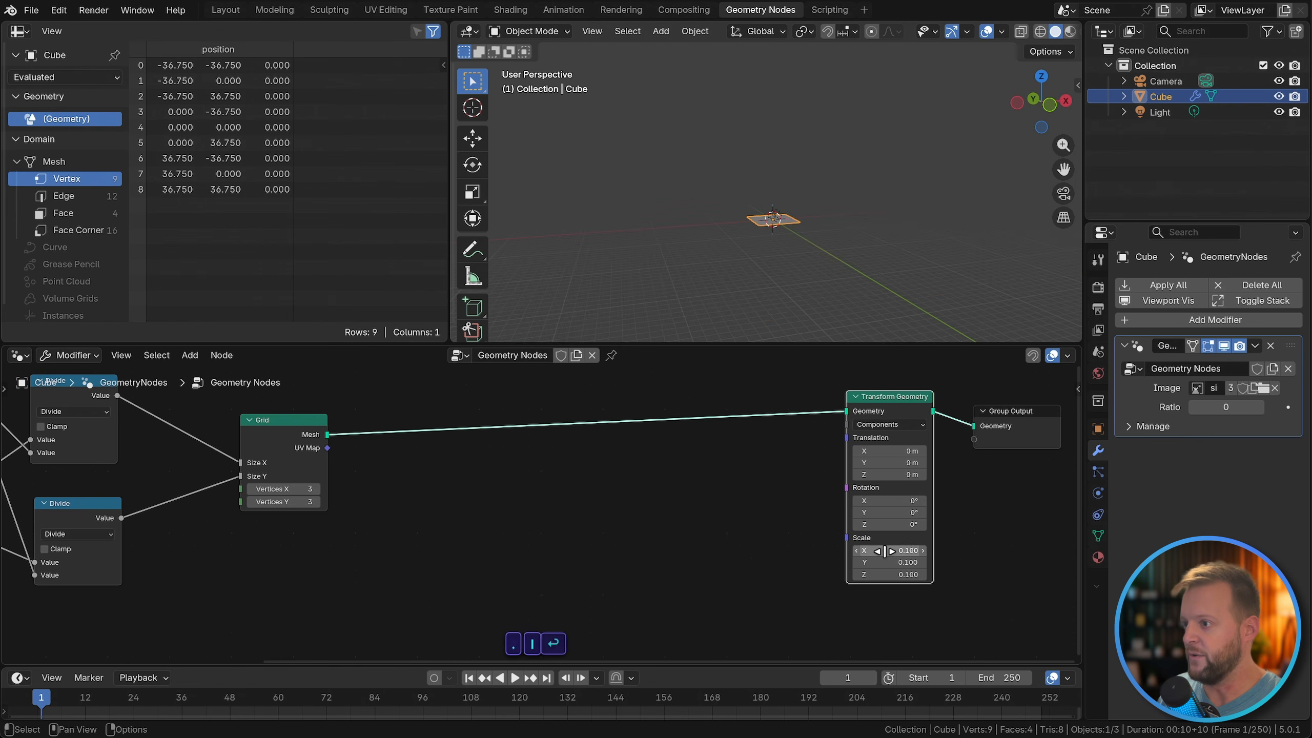
key(KP_7)
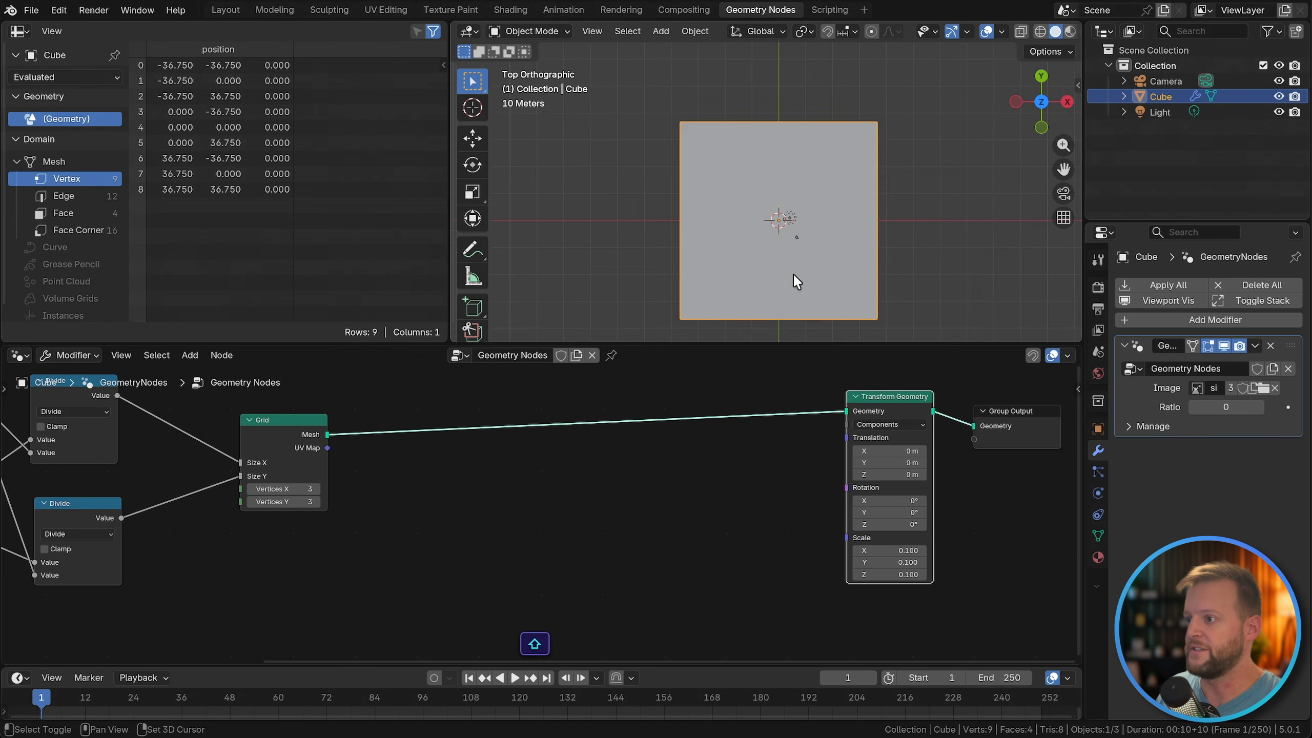
Step: Connect the width Divide result to the Grid's Vertices X and the height Divide result to Vertices Y
middle_drag(461, 550, 705, 538)
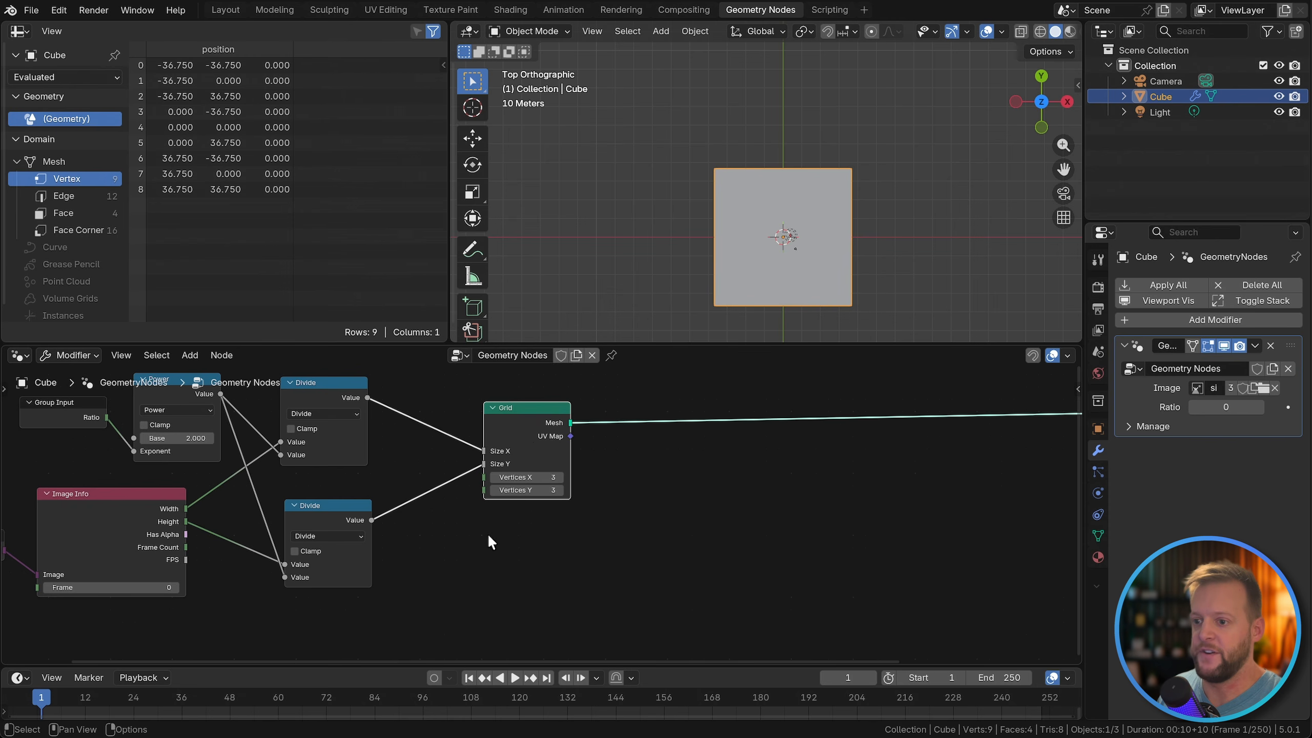
middle_drag(488, 533, 528, 561)
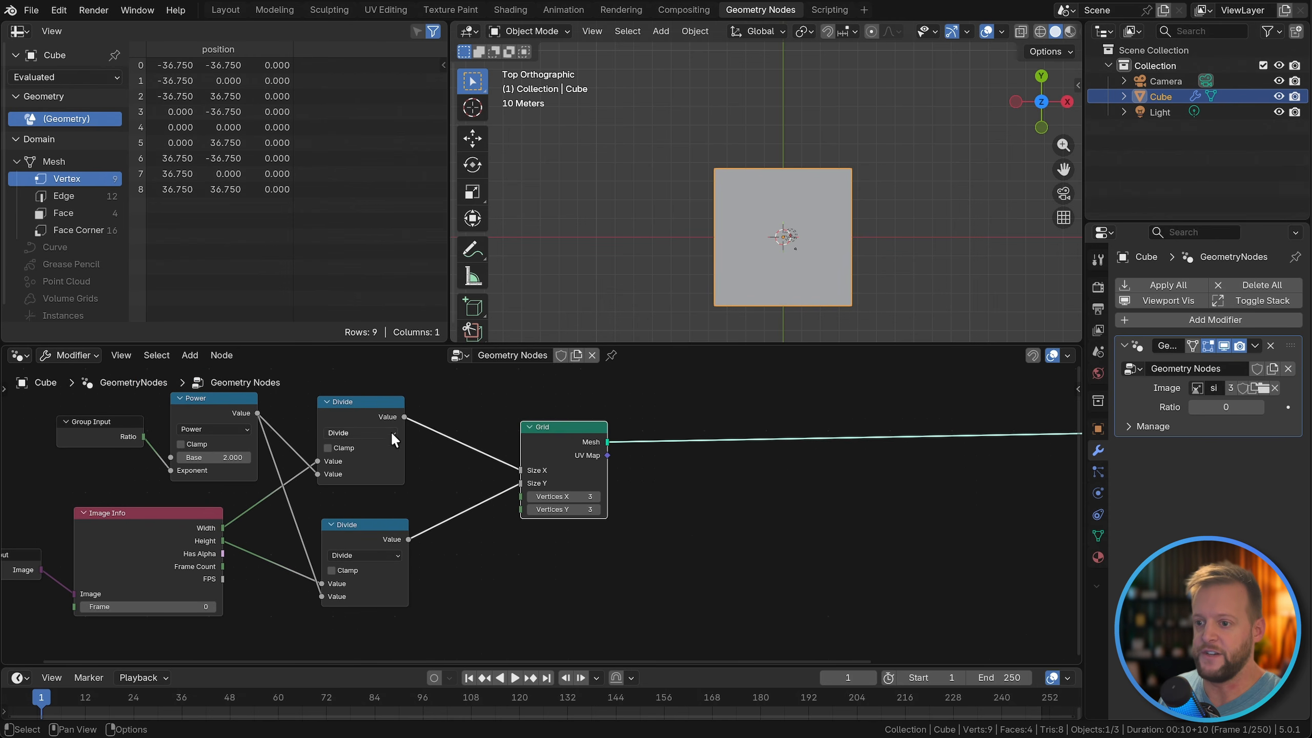
drag(404, 417, 525, 495)
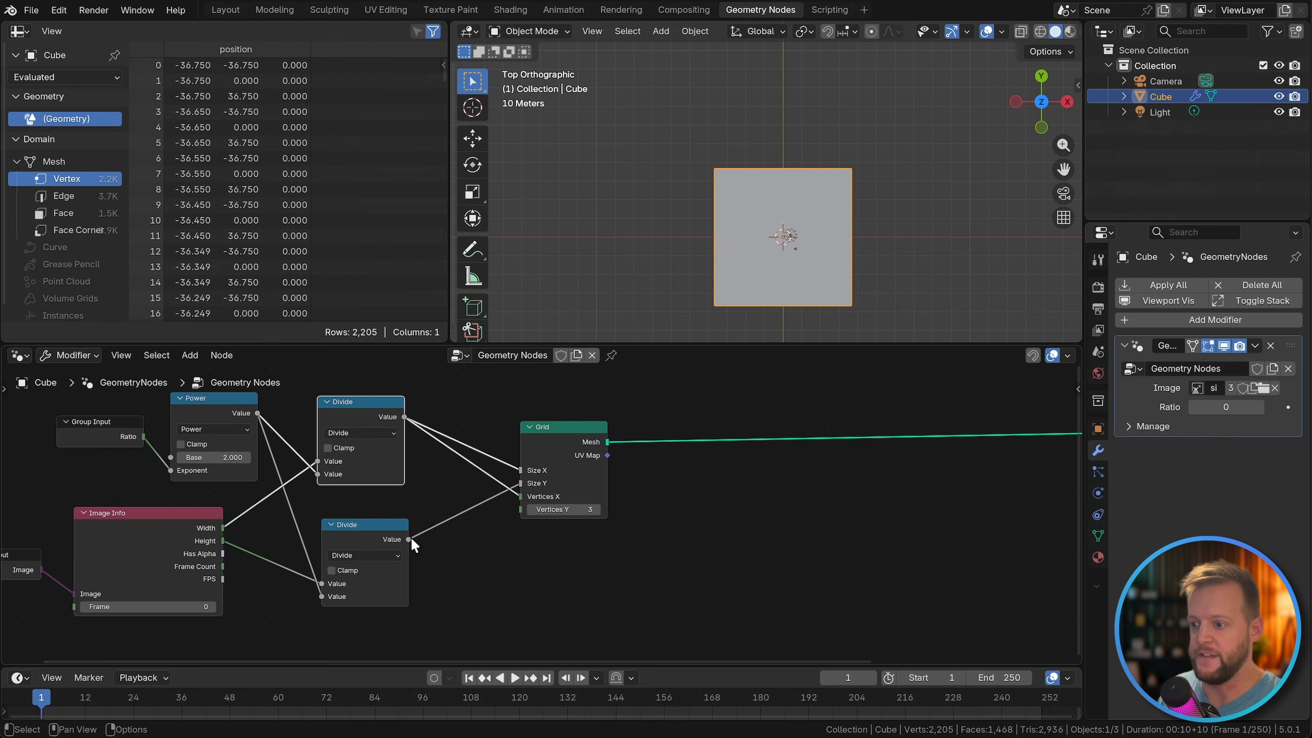
drag(409, 539, 520, 509)
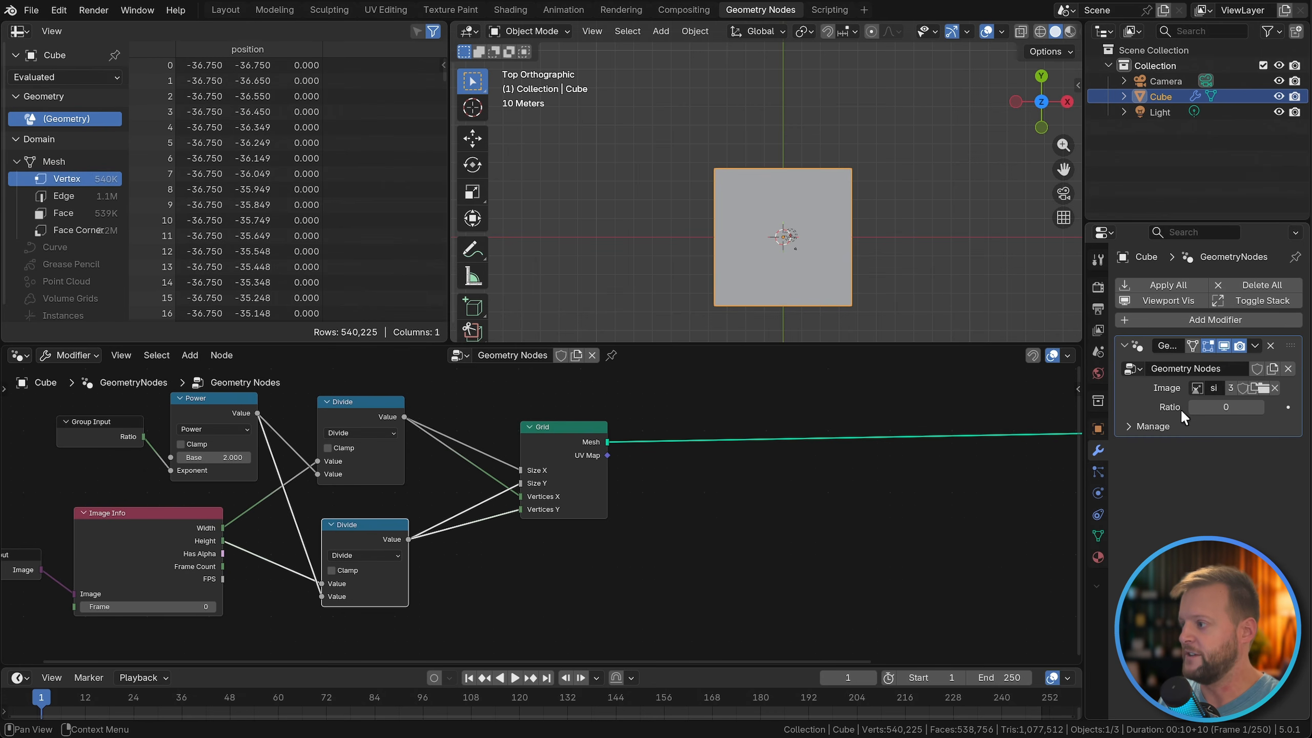
Step: Try Ratio values from 1 to 3 in the modifier and leave the Ratio at 2
click(1259, 407)
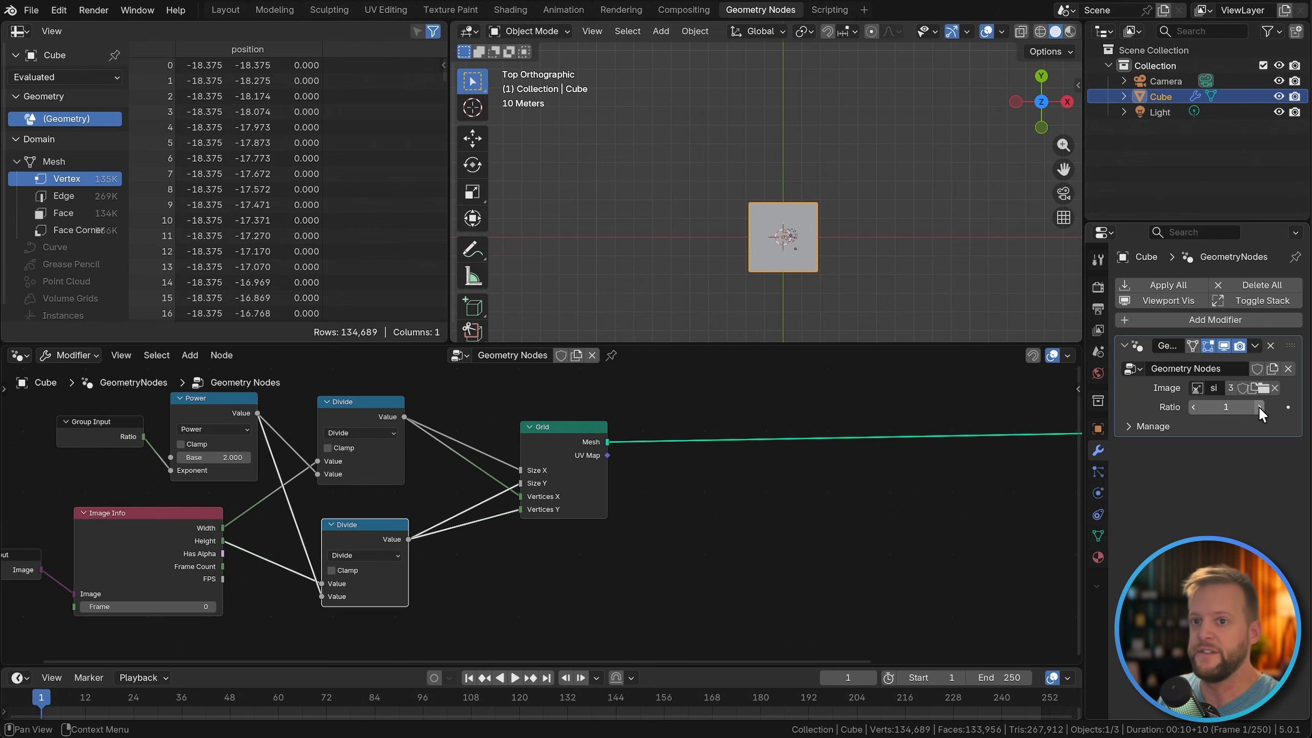
click(1258, 406)
click(1259, 406)
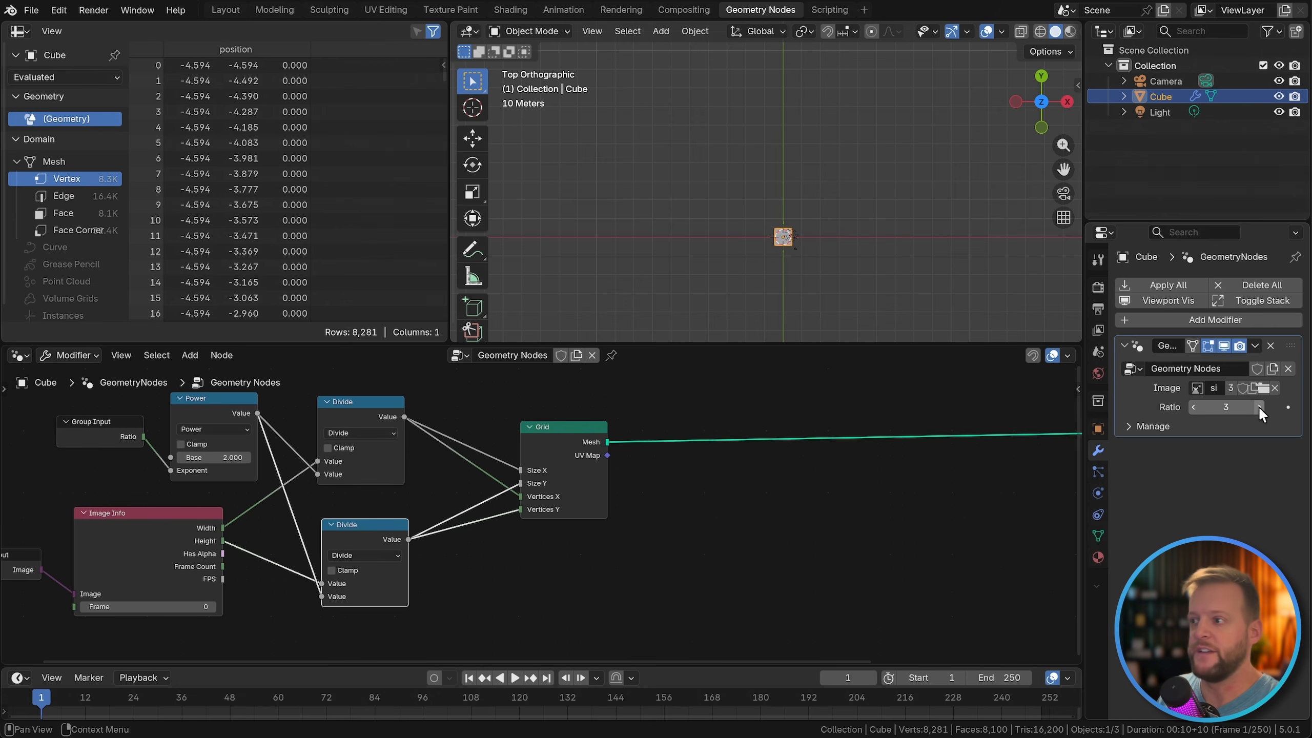
click(1194, 407)
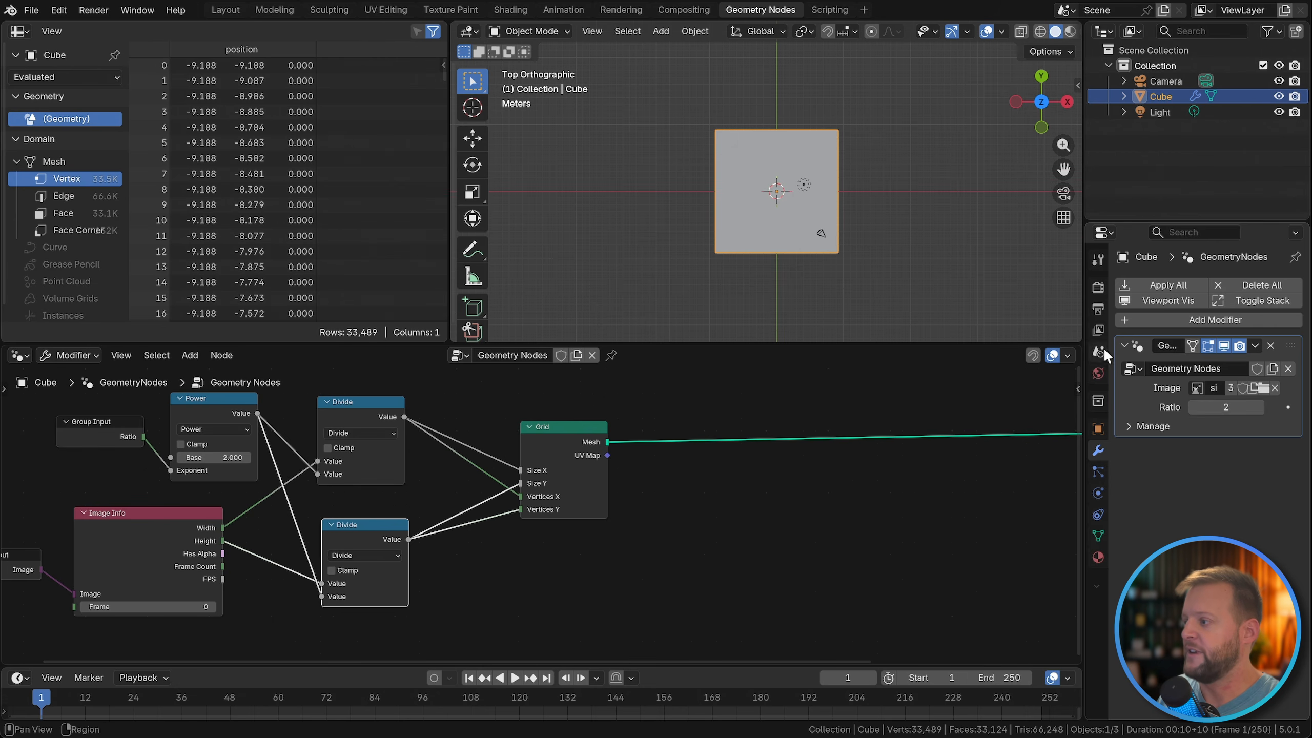
click(1258, 406)
click(1194, 408)
click(1194, 408)
click(1258, 407)
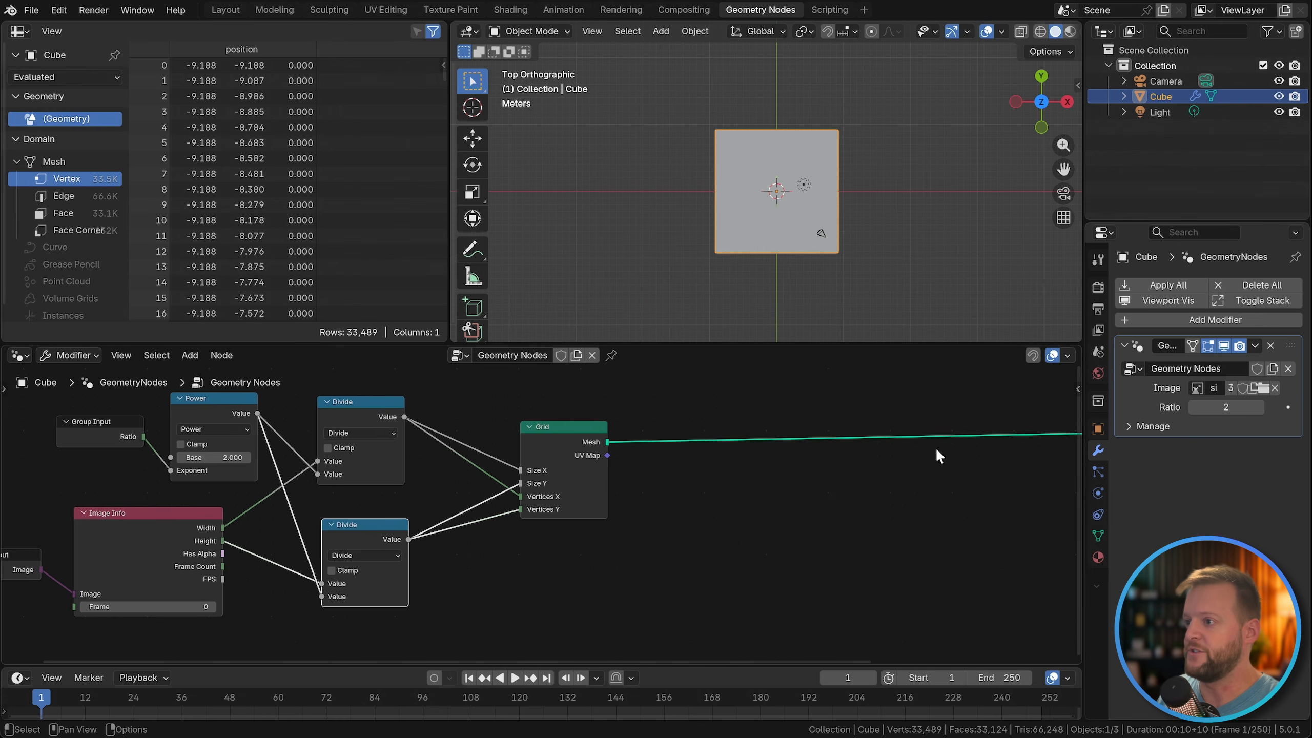
Step: Duplicate the Ratio Group Input and Power nodes below Transform Geometry and connect the Power value to its Scale
key(Home)
drag(83, 411, 264, 471)
key(g)
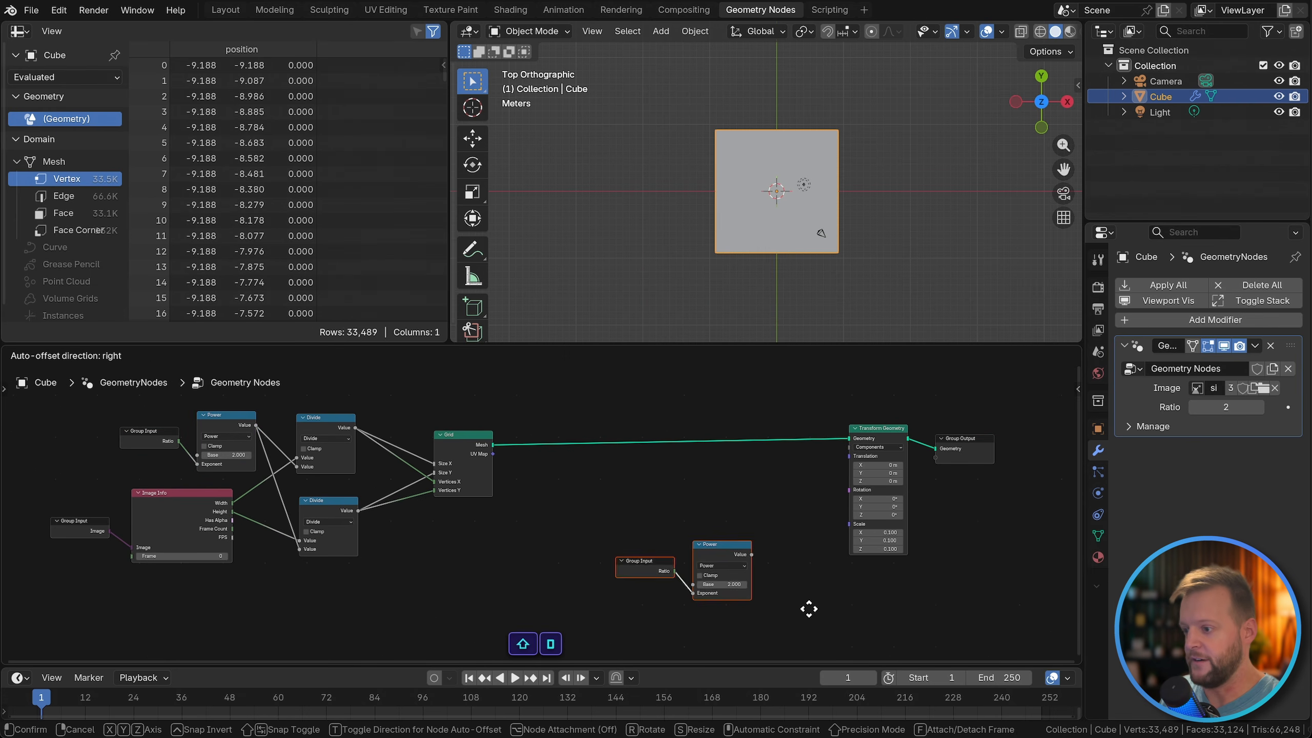
click(857, 626)
scroll(858, 627, up, 2)
drag(753, 536, 832, 448)
Step: Insert a Multiply math node with a value of 0.1 between the duplicated Power node and the Transform Geometry Scale
key(shift+a)
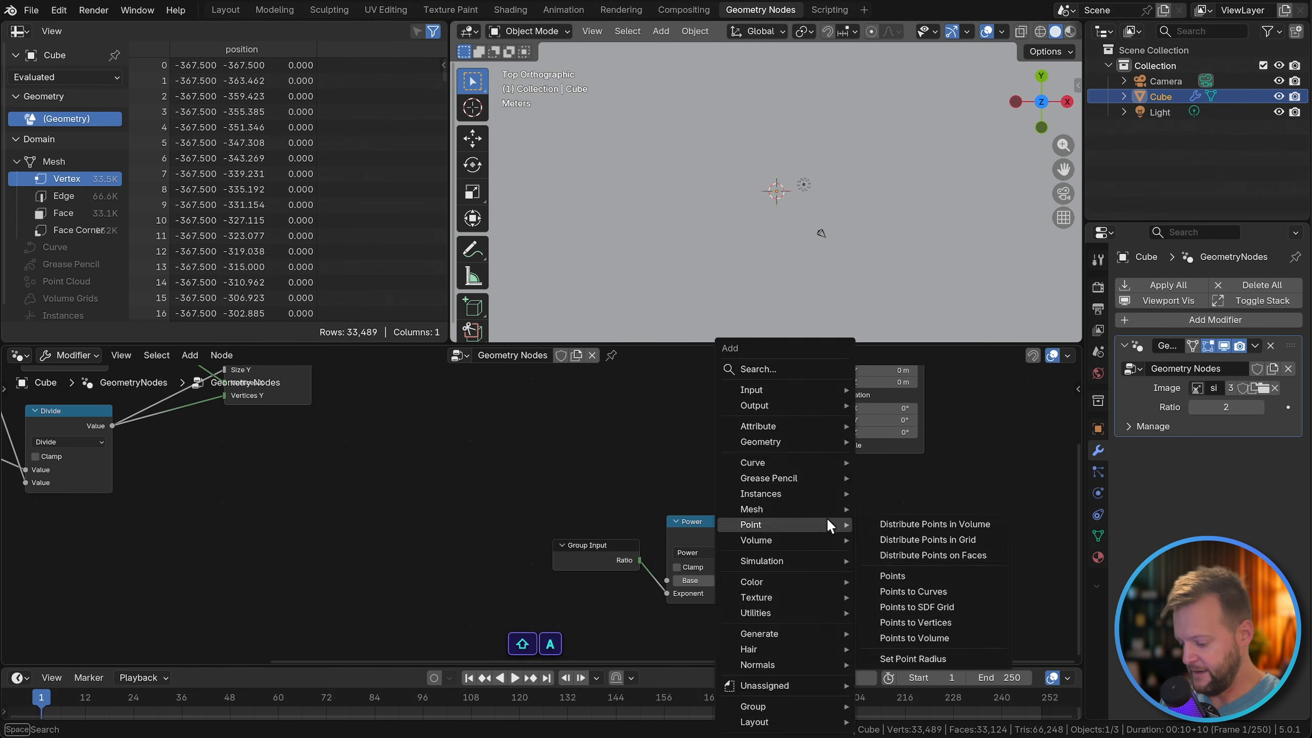
text(math)
key(Return)
click(768, 478)
click(824, 517)
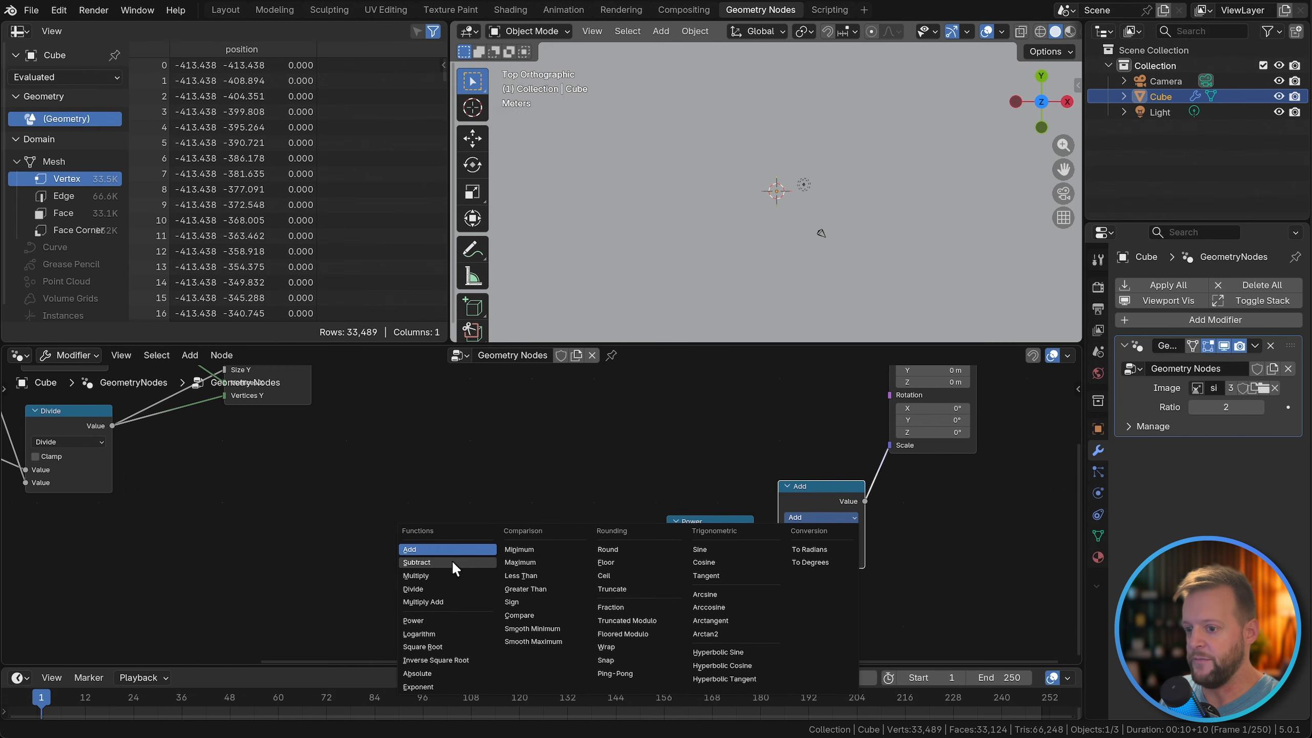
click(441, 573)
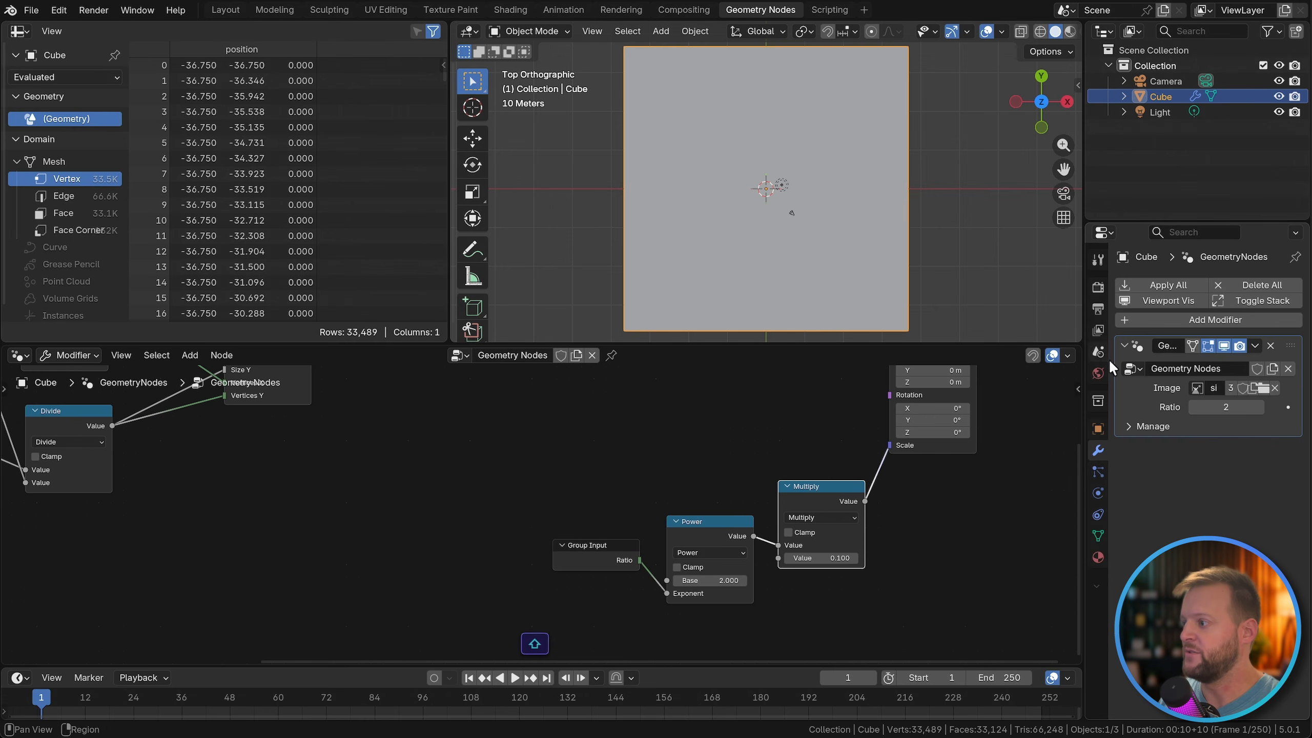
Step: Vary the modifier's Ratio up to 4 to check the grid's overall size, and return it to 2
click(1255, 406)
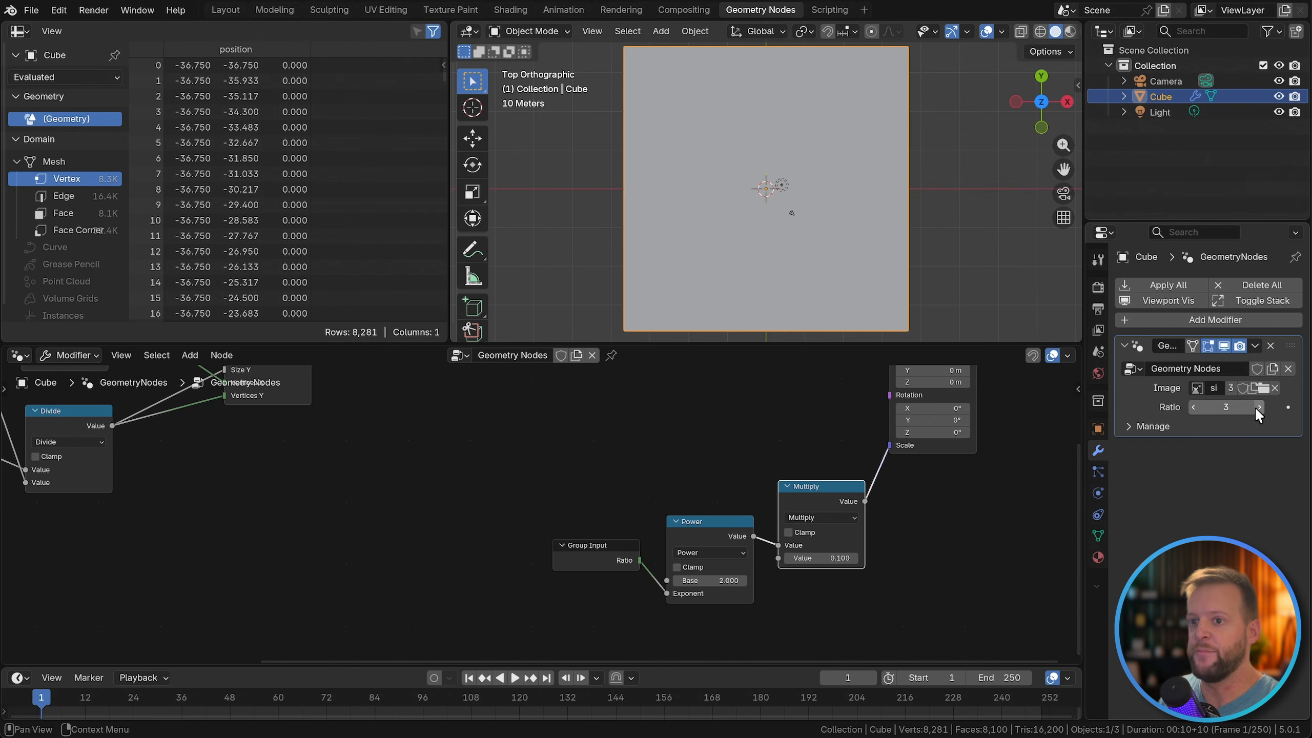
click(1256, 407)
drag(1188, 406, 1192, 409)
click(1257, 408)
click(1257, 409)
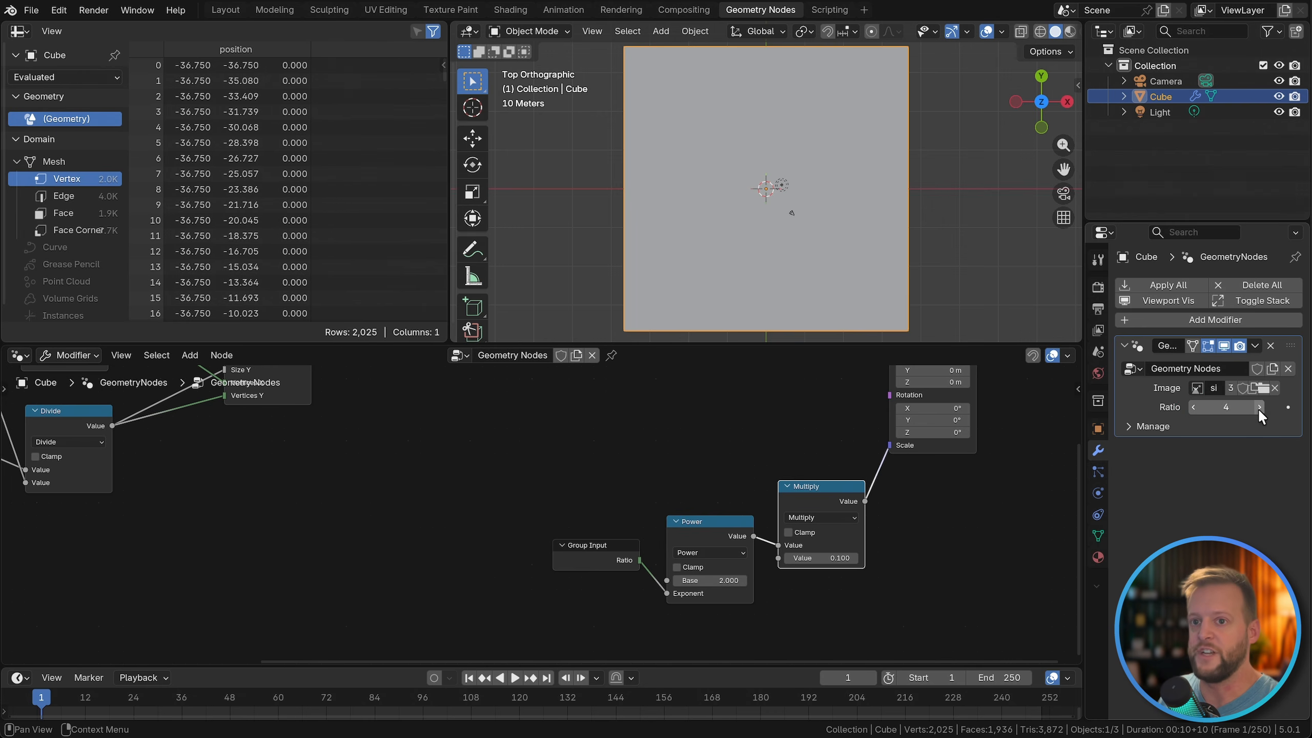
click(1193, 408)
click(1192, 409)
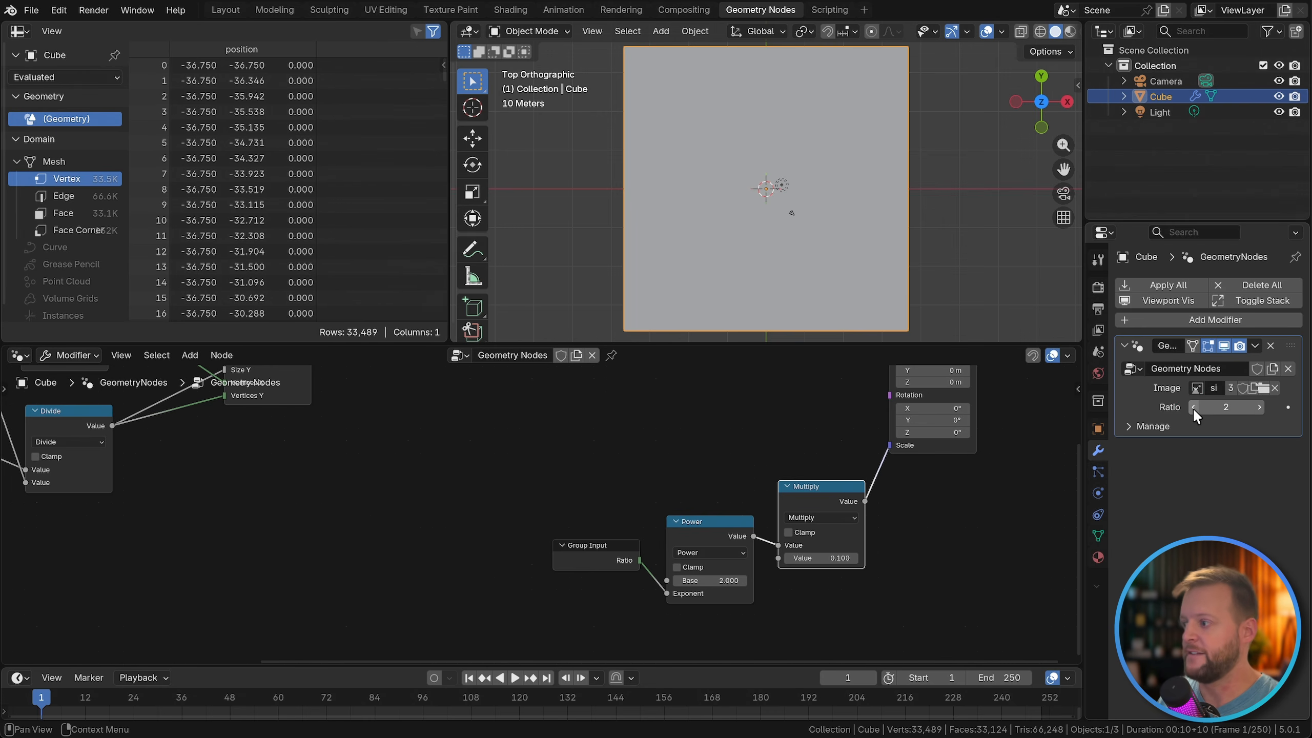
Step: Insert an Instance on Points node between the Grid and Transform Geometry nodes
key(Home)
key(shift+a)
text(instance)
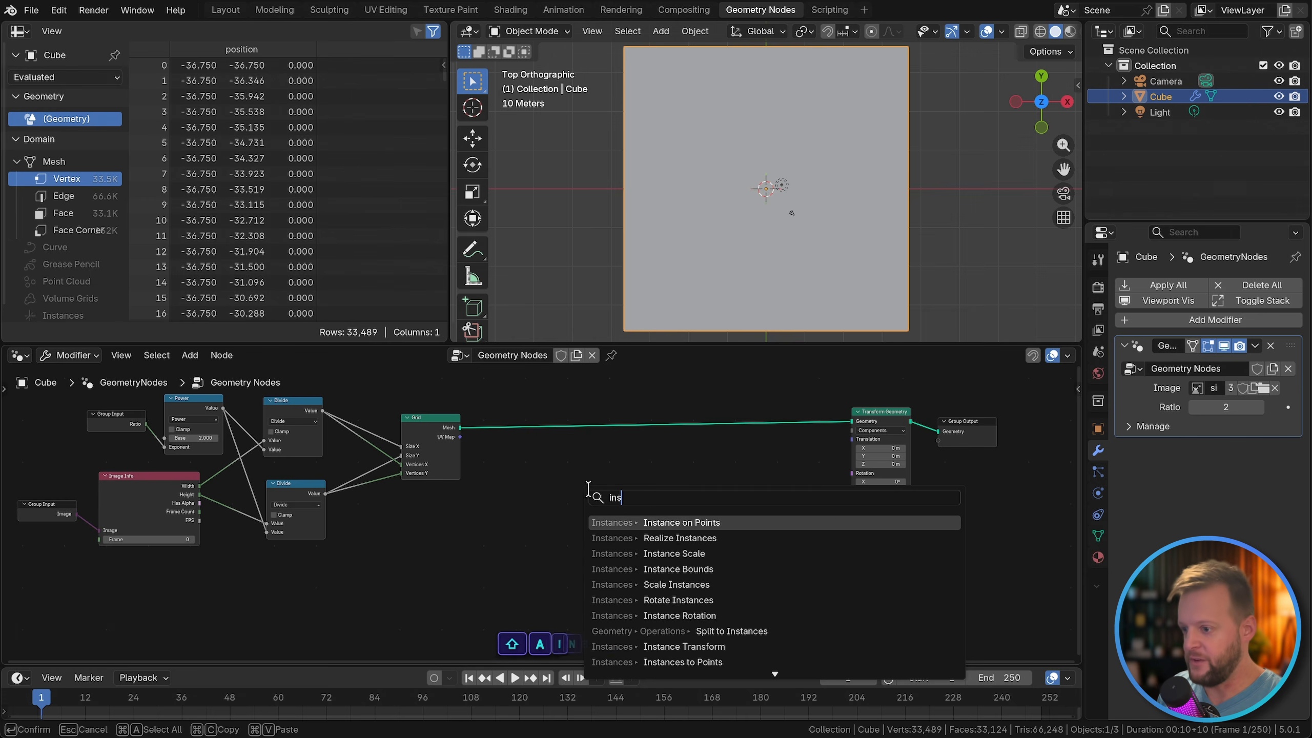
key(Return)
click(545, 438)
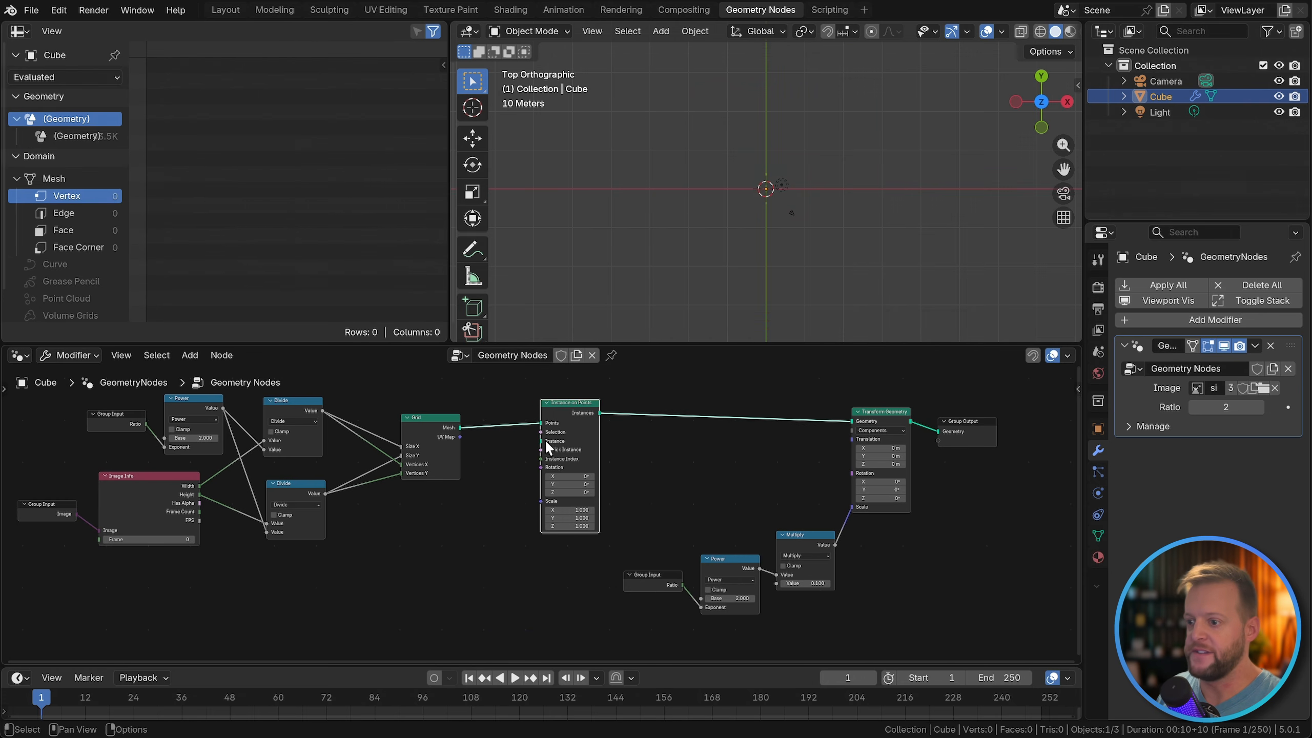
Step: Add a Cube mesh node feeding the Instance input of Instance on Points and place it below the Grid node
scroll(539, 438, up, 3)
drag(664, 464, 589, 558)
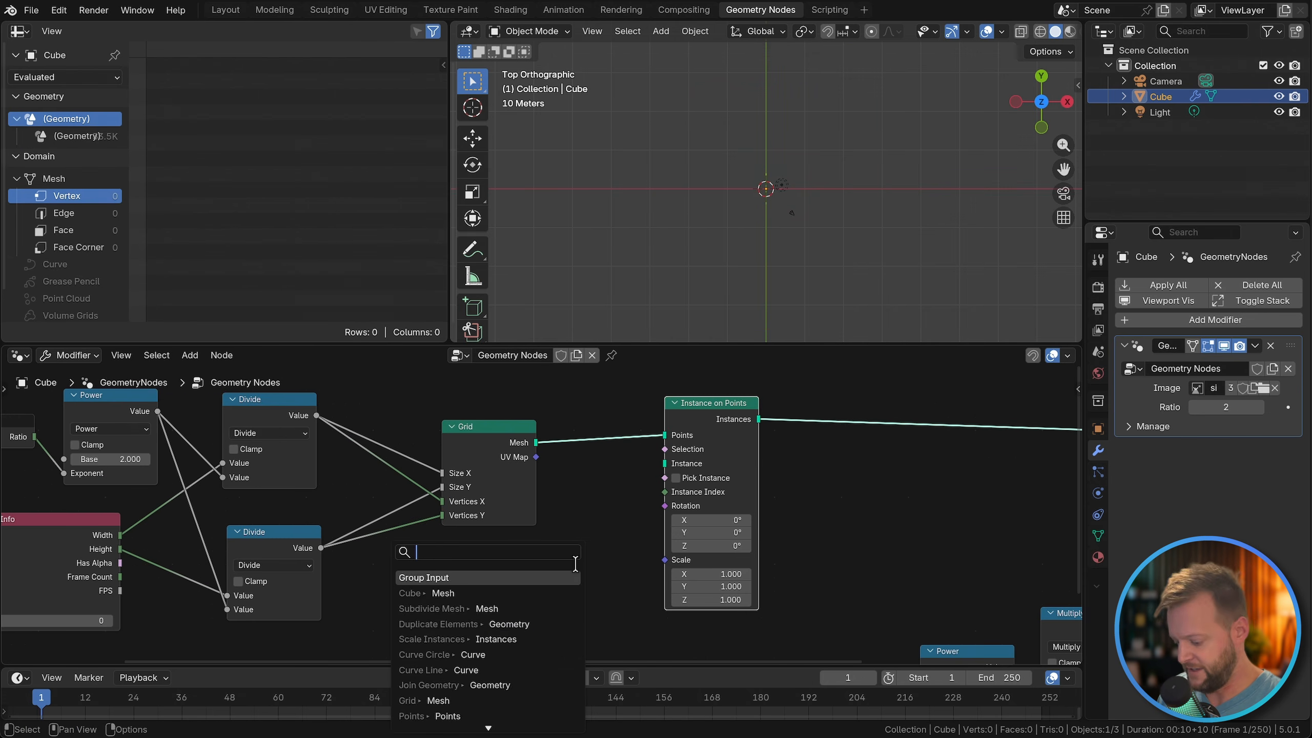
text(cube)
key(Return)
click(587, 496)
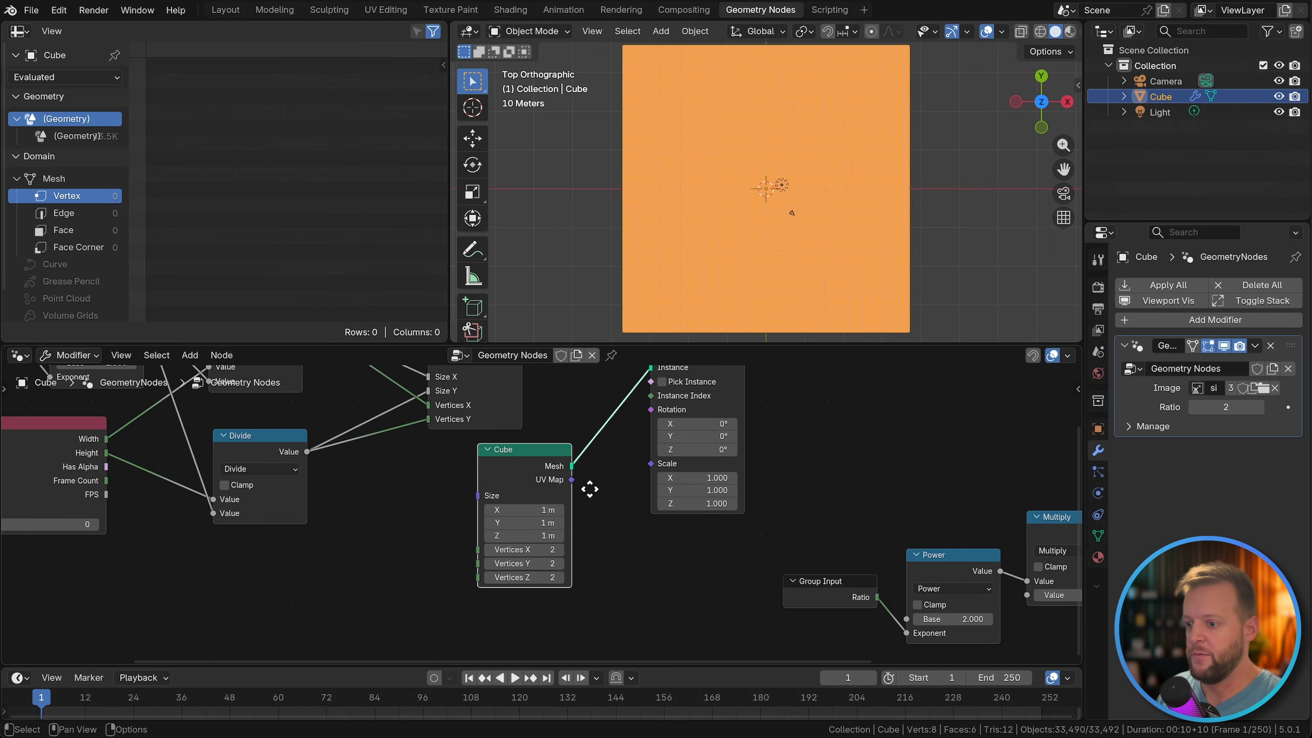
middle_drag(578, 550, 578, 552)
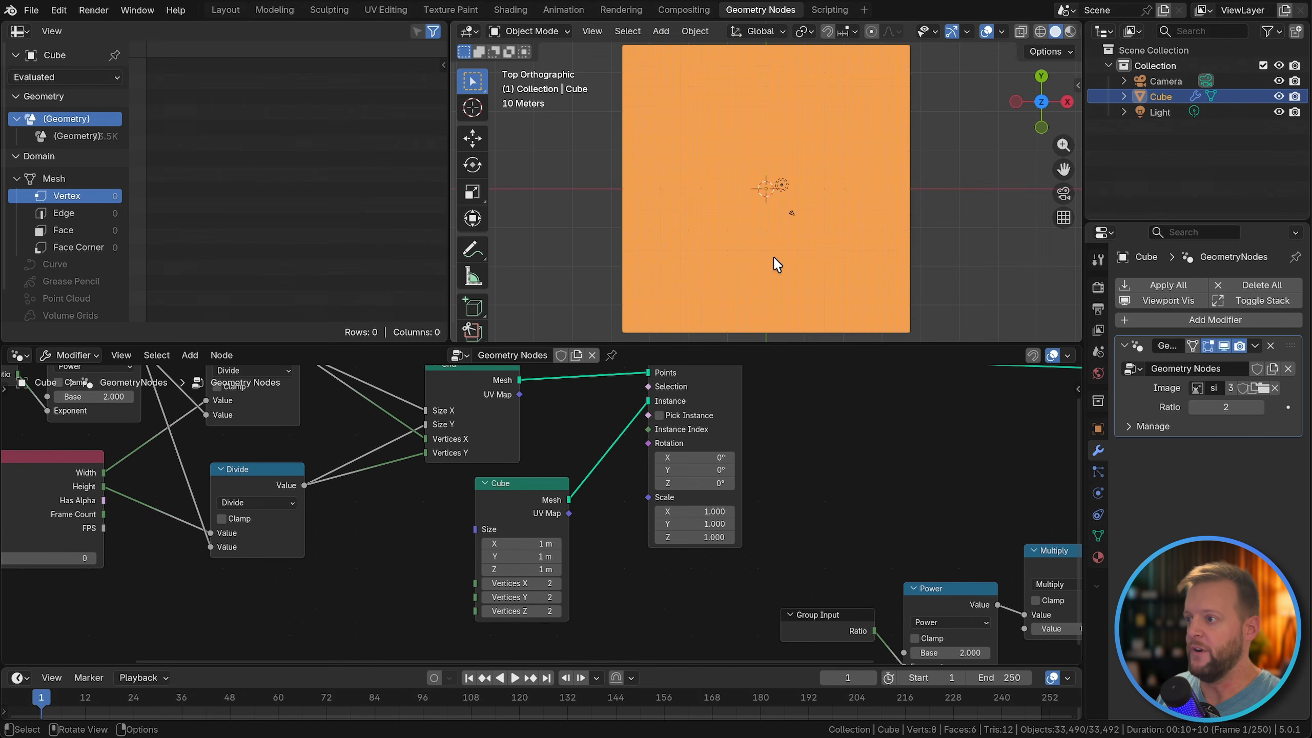
Step: Deselect the cube grid and set the modifier's Ratio to 3
click(996, 265)
scroll(730, 248, up, 5)
scroll(76, 264, down, 2)
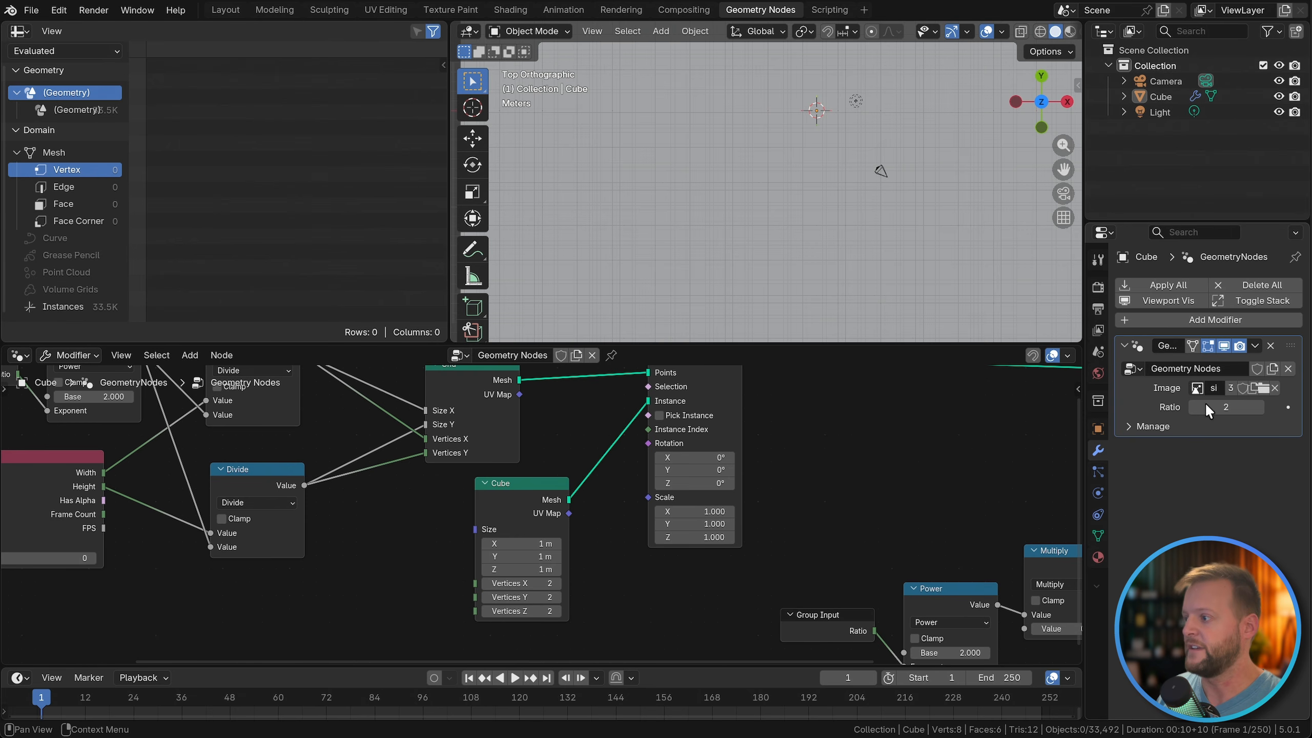
click(1258, 408)
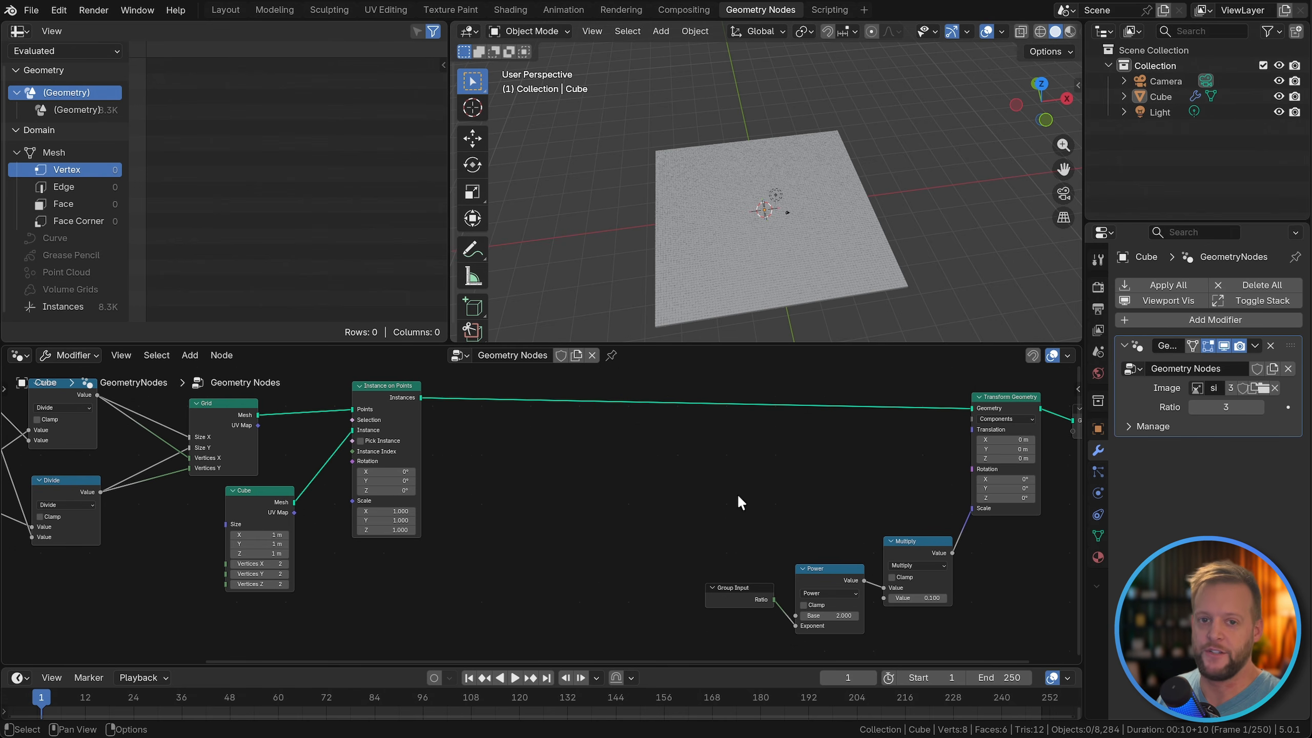
Step: Insert a Store Named Attribute node between the Instance on Points and Transform Geometry nodes
scroll(728, 467, up, 1)
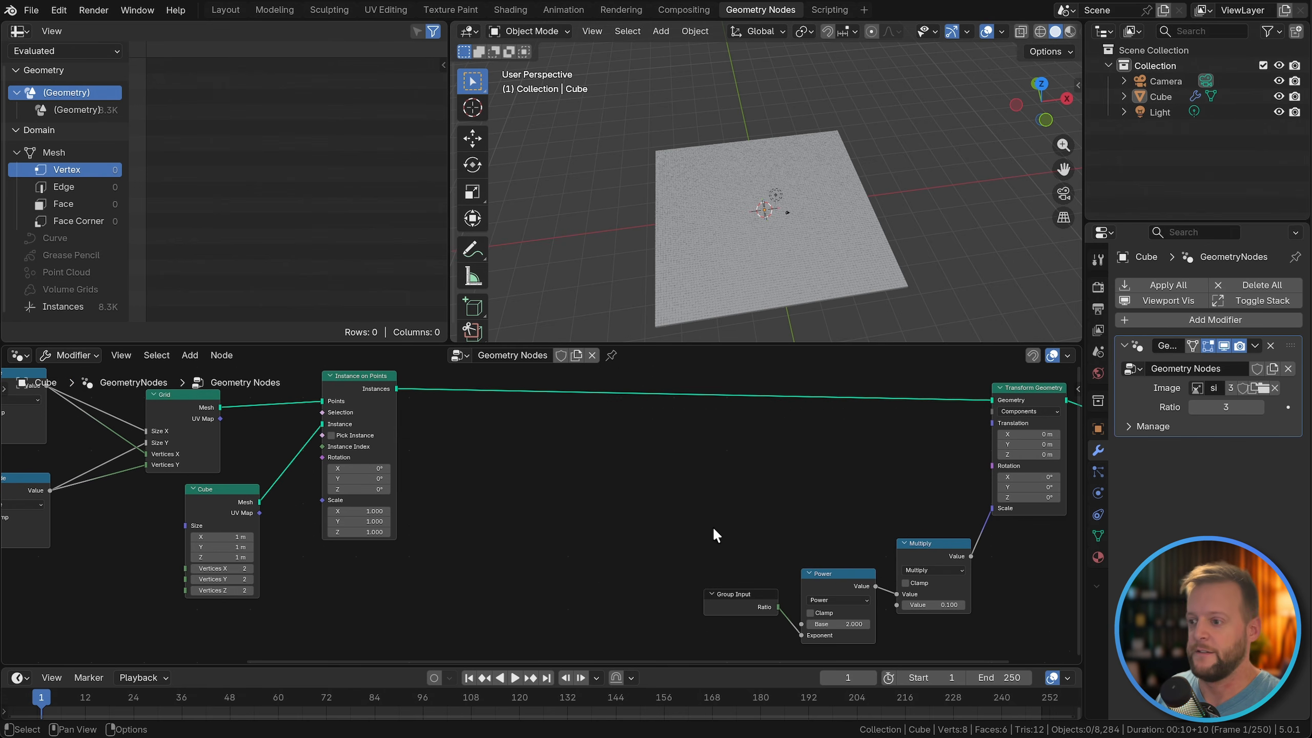
scroll(713, 538, right, 1)
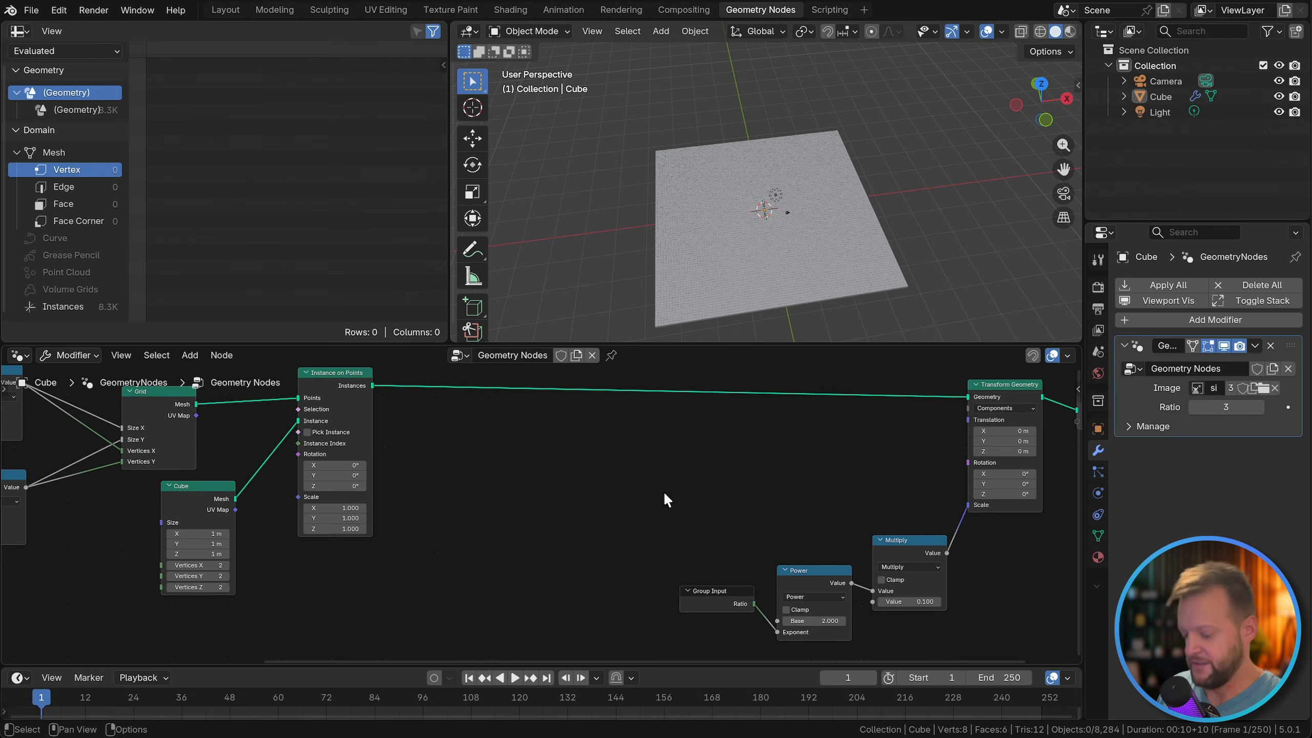
key(shift+a)
text(storena)
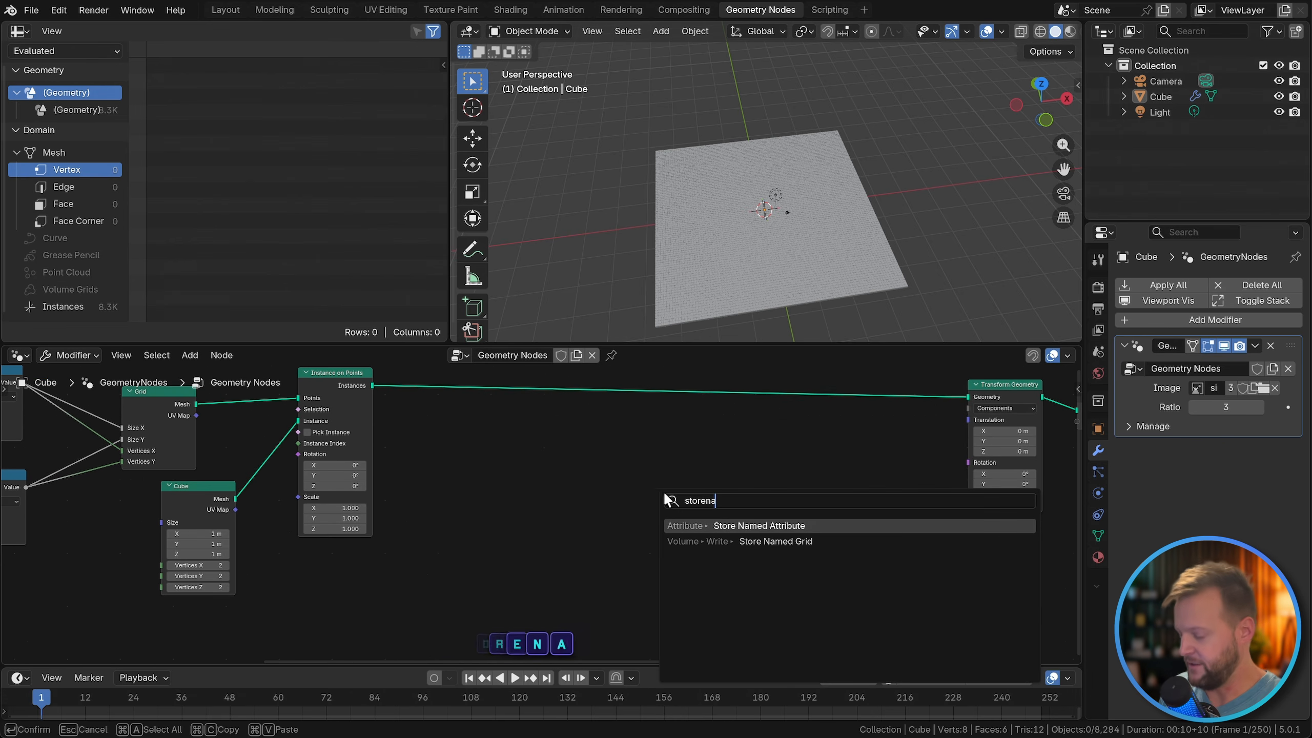
key(Return)
click(736, 395)
scroll(729, 403, up, 2)
Step: Configure Store Named Attribute with data type Color, domain Instance and the attribute name "color"
click(726, 390)
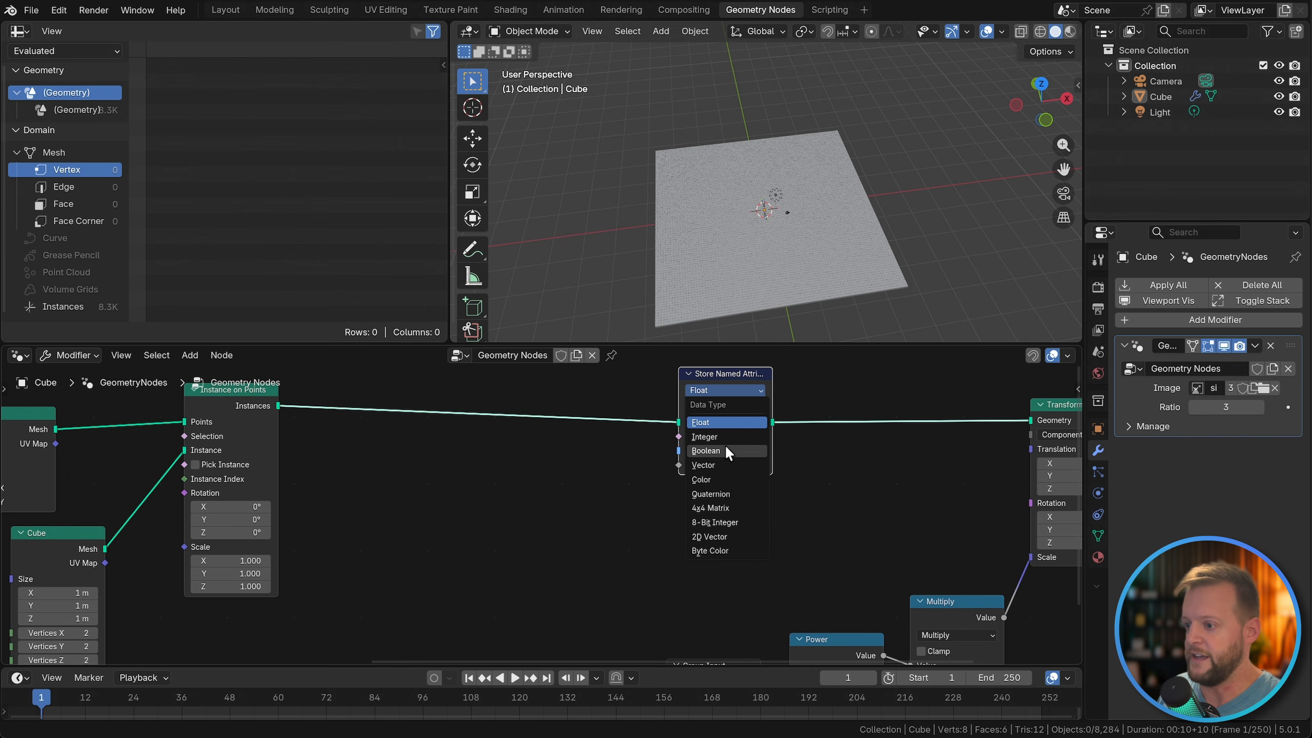
click(724, 479)
click(716, 408)
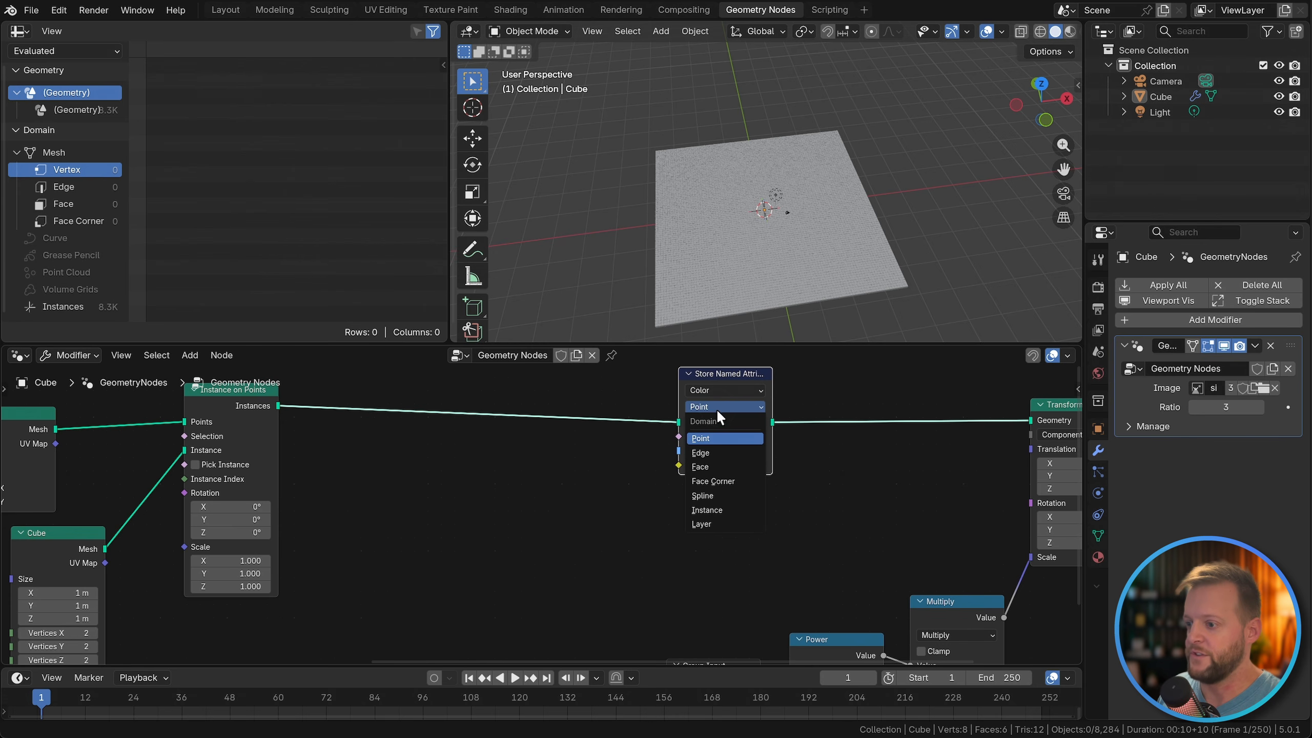
click(722, 509)
click(720, 448)
text(color)
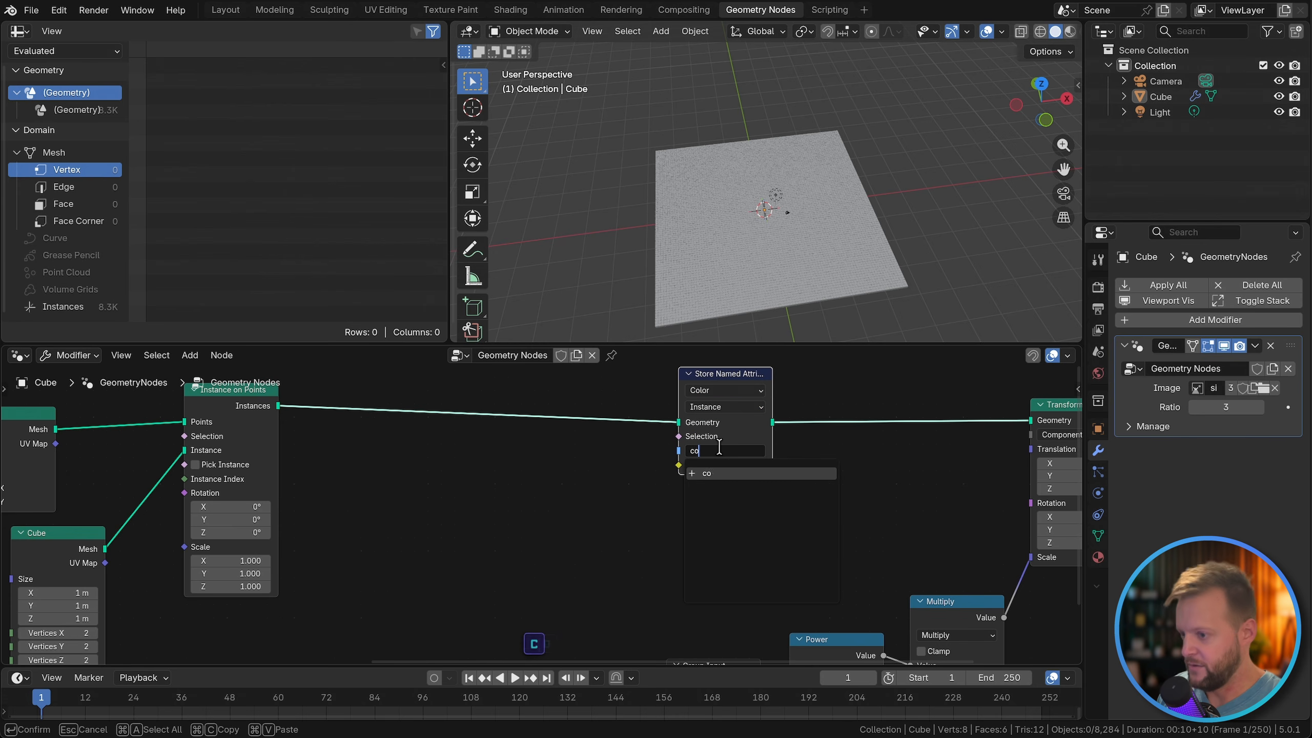
key(Return)
Step: Add an Image Texture node and connect its Color output to the Value input of Store Named Attribute
scroll(680, 577, left, 5)
scroll(681, 578, down, 2)
key(shift+a)
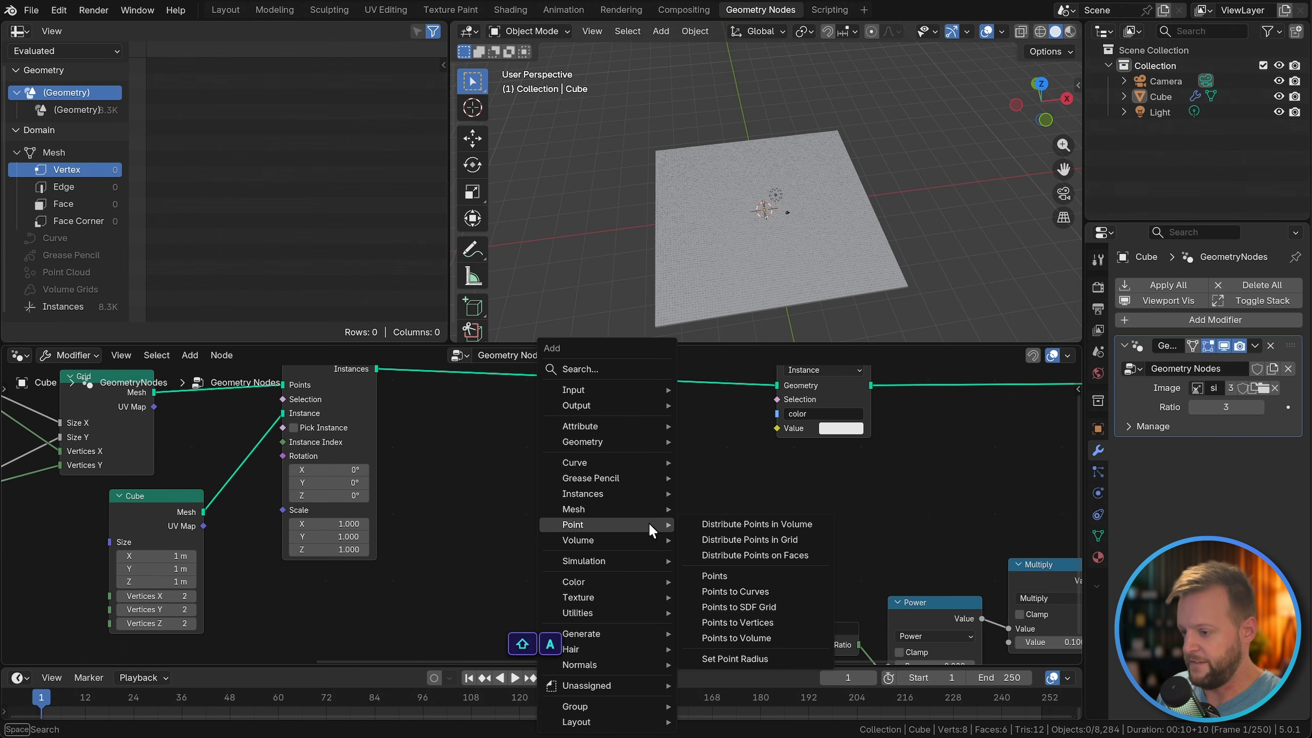
text(image)
key(Down)
key(Down)
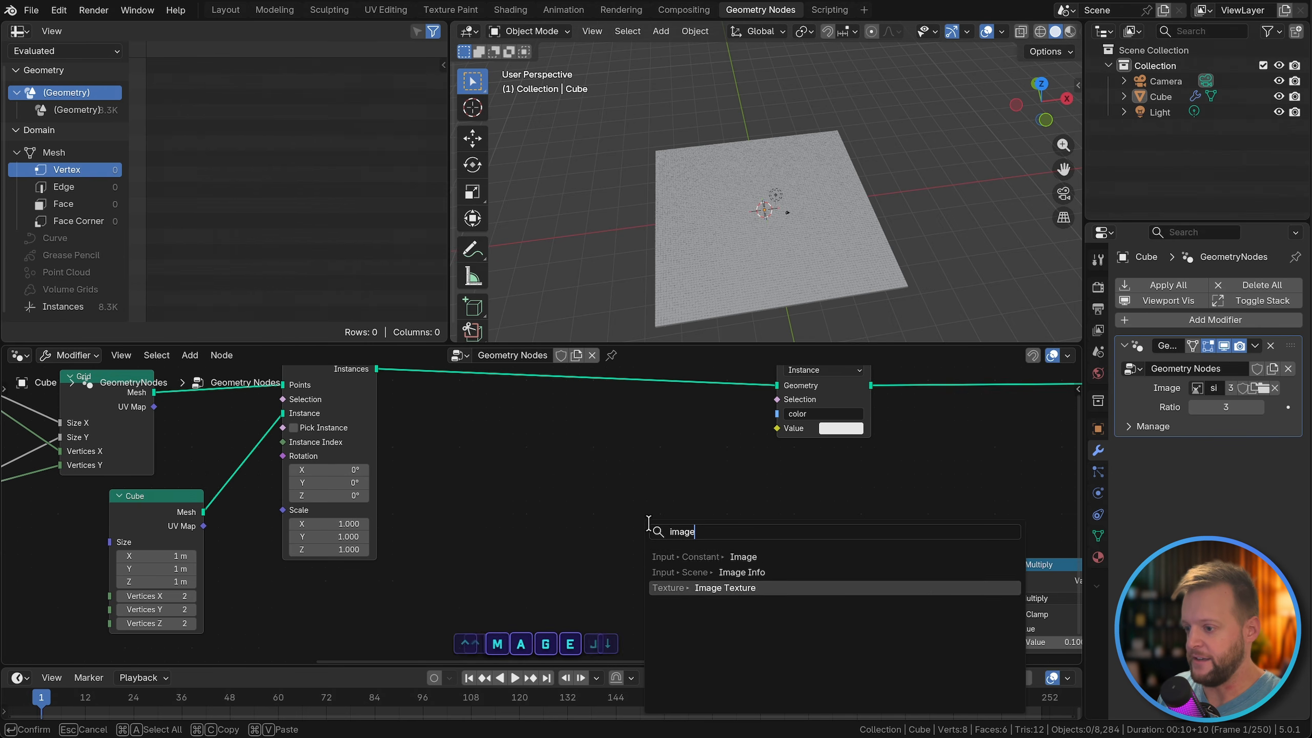
key(Return)
click(723, 502)
drag(735, 504, 776, 428)
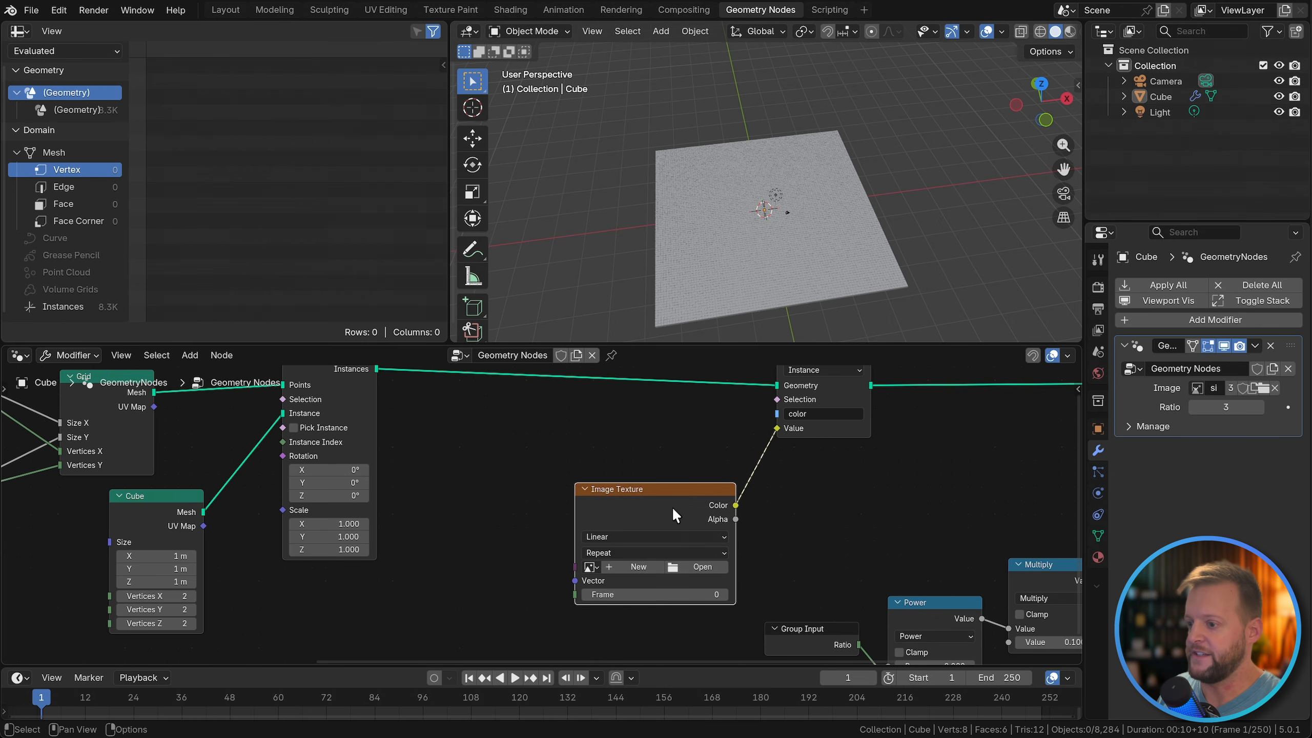
Step: Place the Image Texture under Store Named Attribute, feed its Image input from a new Group Input node, and save the file
drag(673, 506, 793, 483)
drag(696, 544, 463, 545)
text(group)
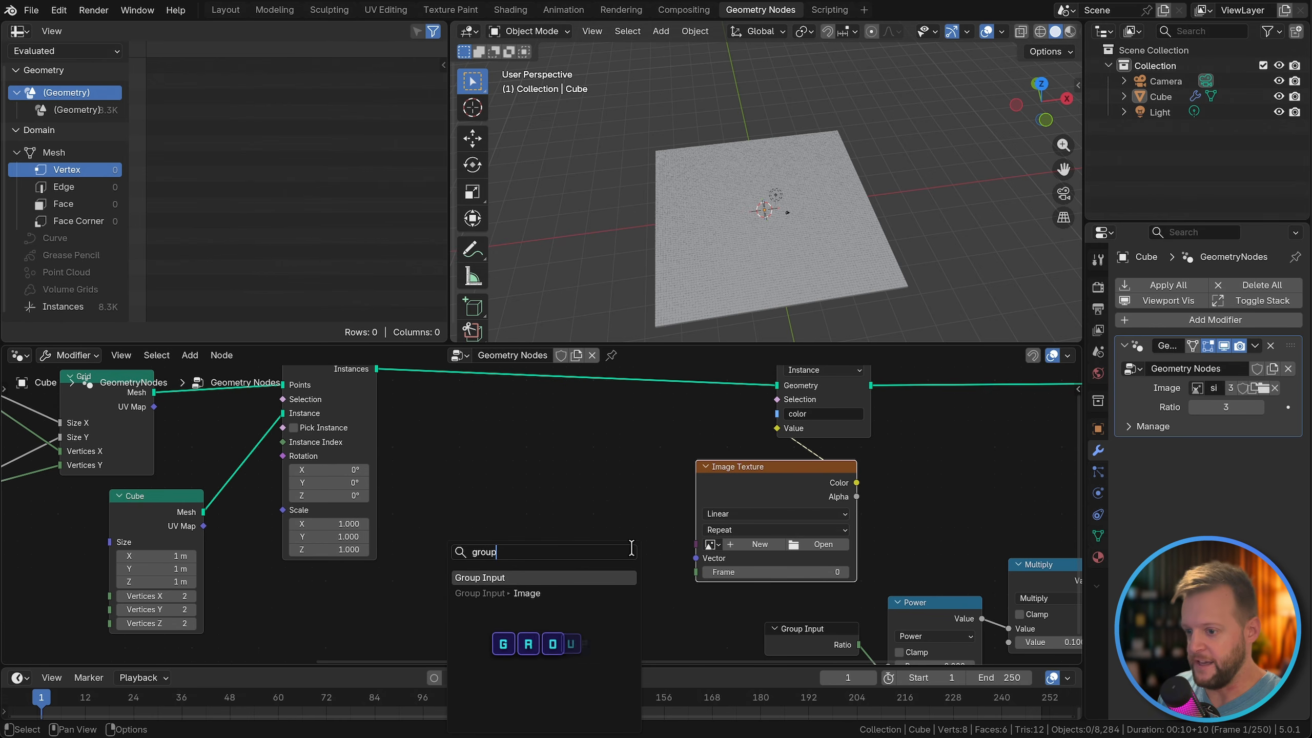
key(Return)
click(640, 536)
key(ctrl+s)
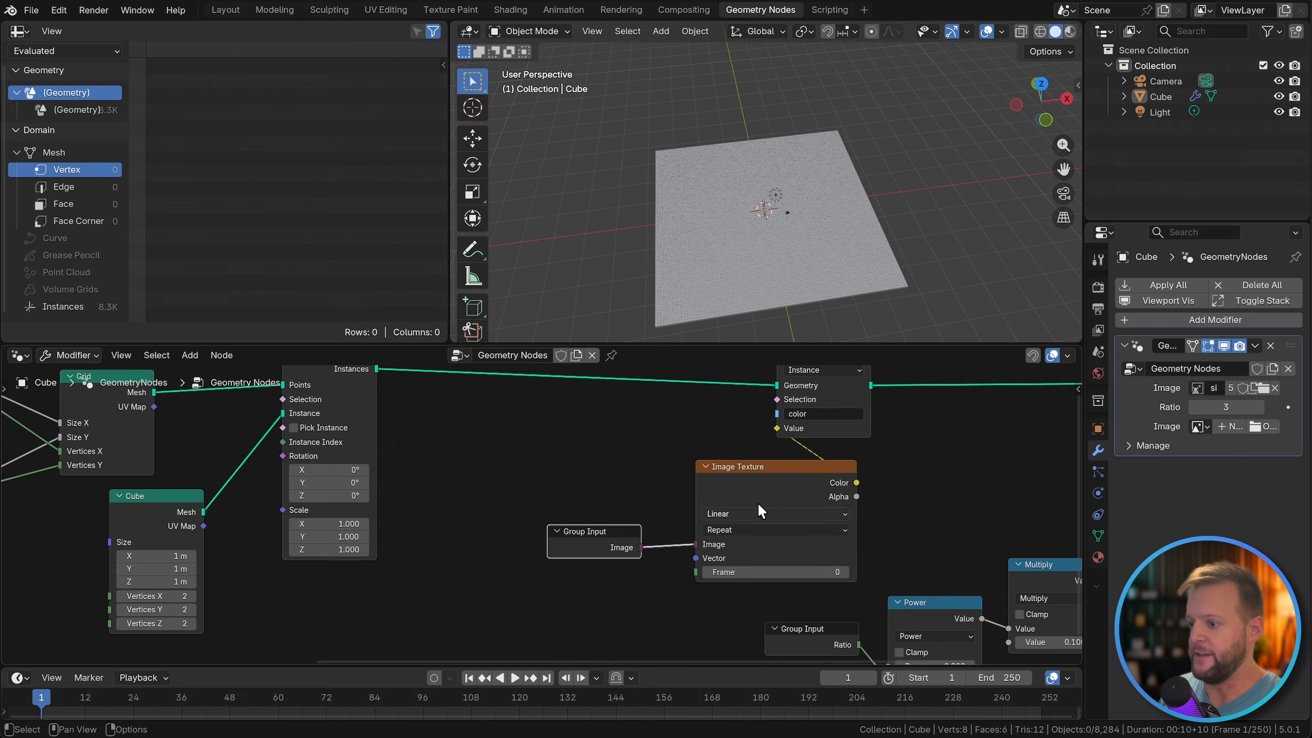
Step: Move Group Output aside and insert a Set Material node between it and Transform Geometry
middle_drag(937, 452, 584, 492)
scroll(753, 444, right, 5)
drag(768, 442, 959, 429)
key(shift+a)
text(s)
key(Down)
key(Return)
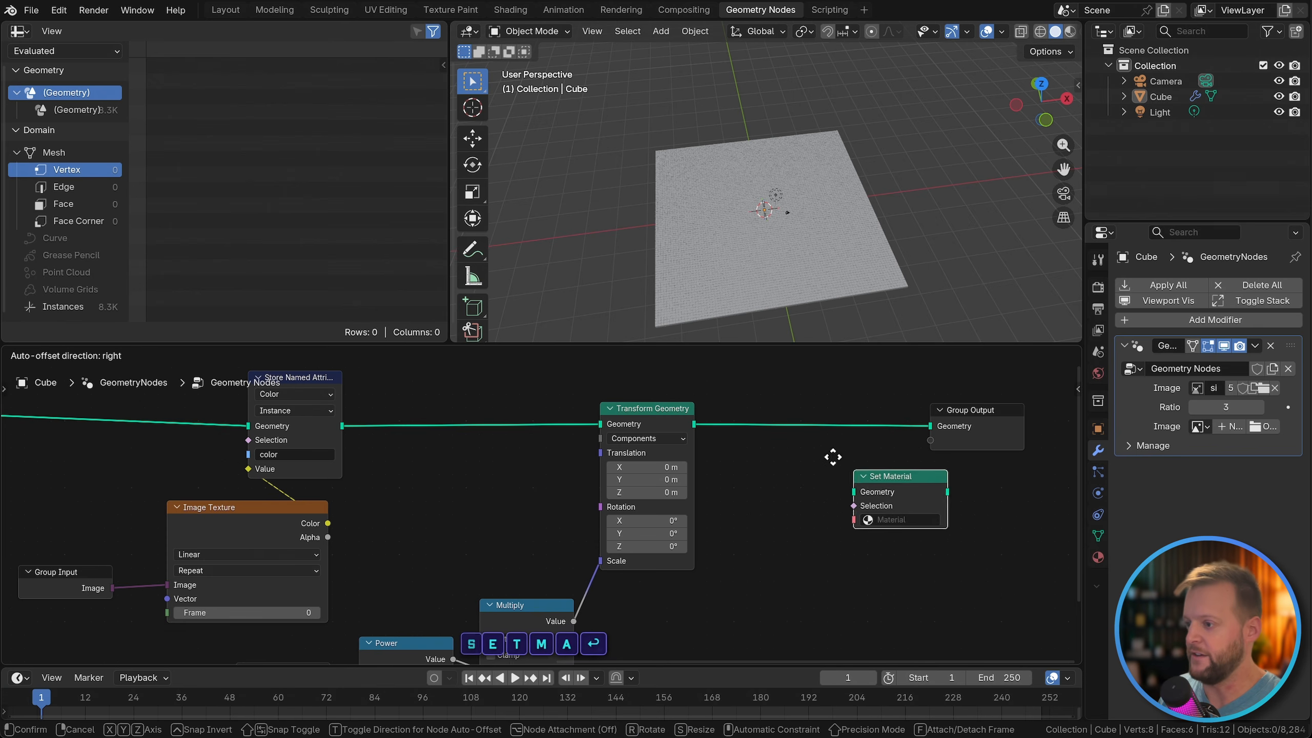
click(805, 421)
Step: Switch to the Shading workspace and delete the Principled BSDF node from the cube's material
click(511, 10)
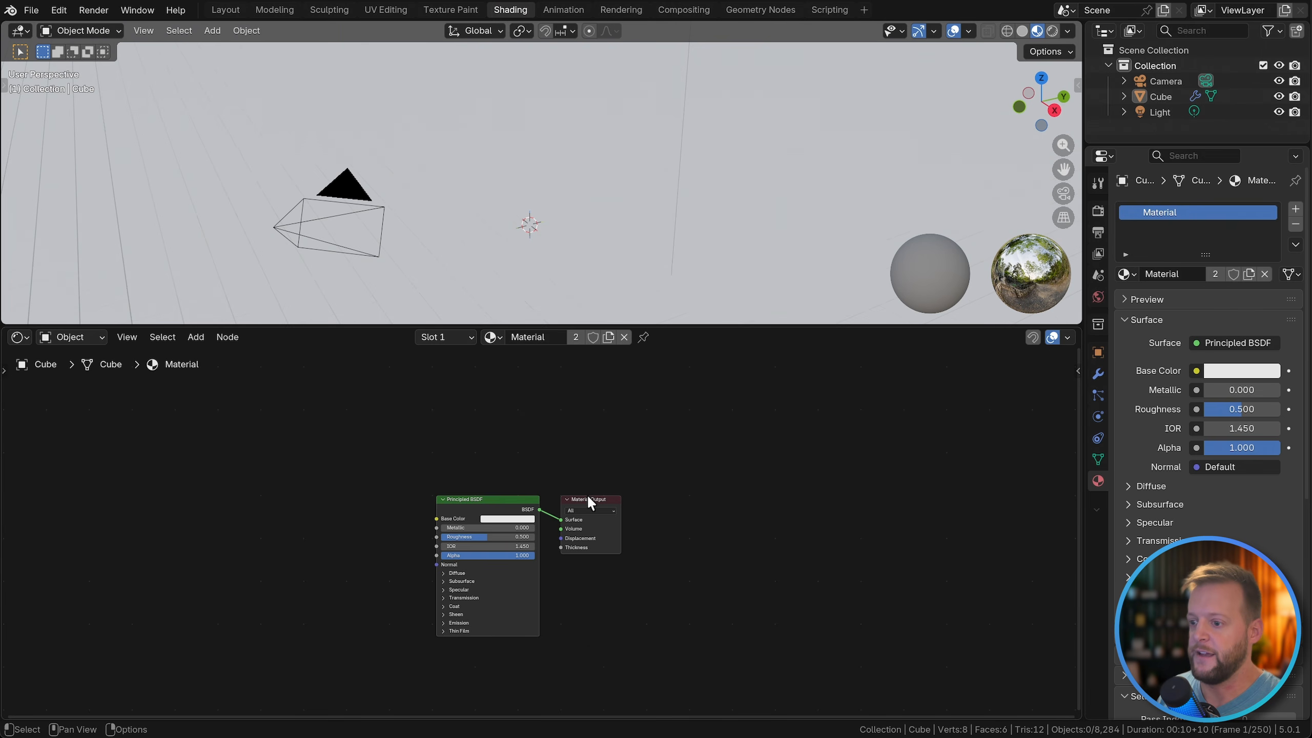
click(471, 500)
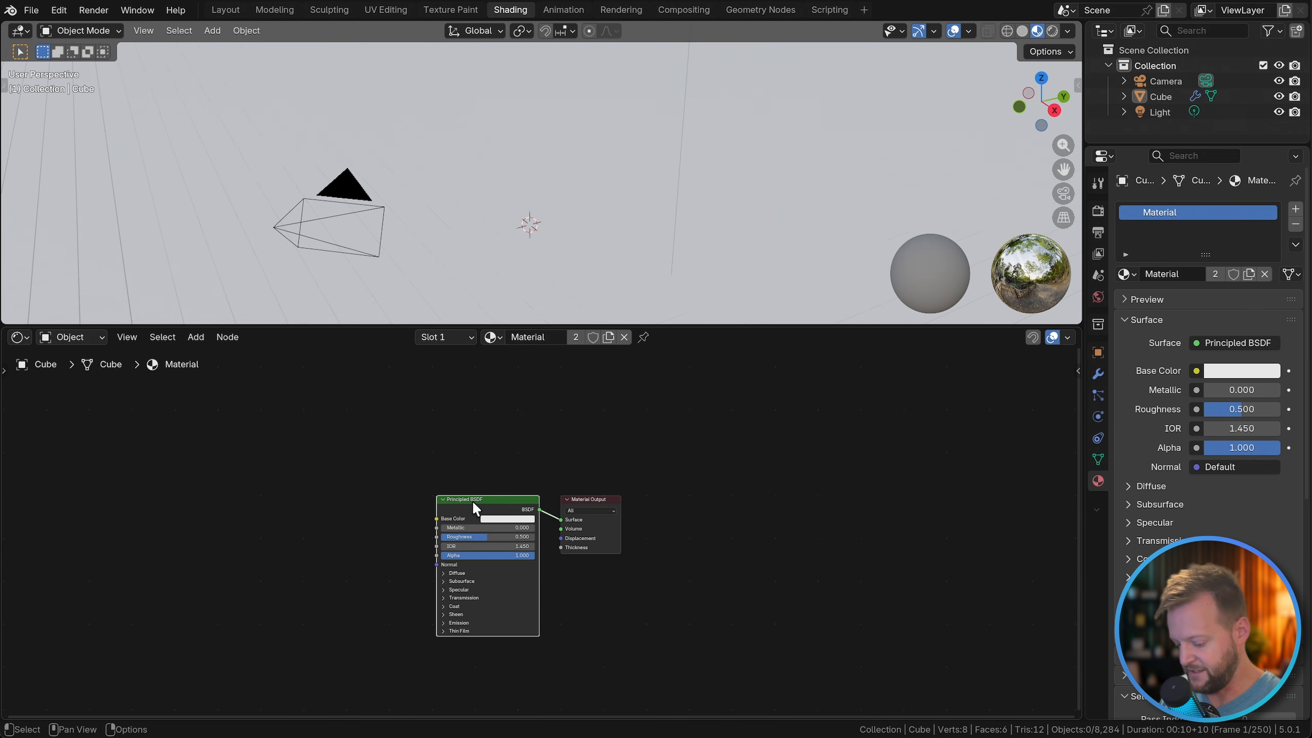
key(x)
Step: Add an Attribute node beside the Material Output node
key(Home)
key(shift+a)
text(attr)
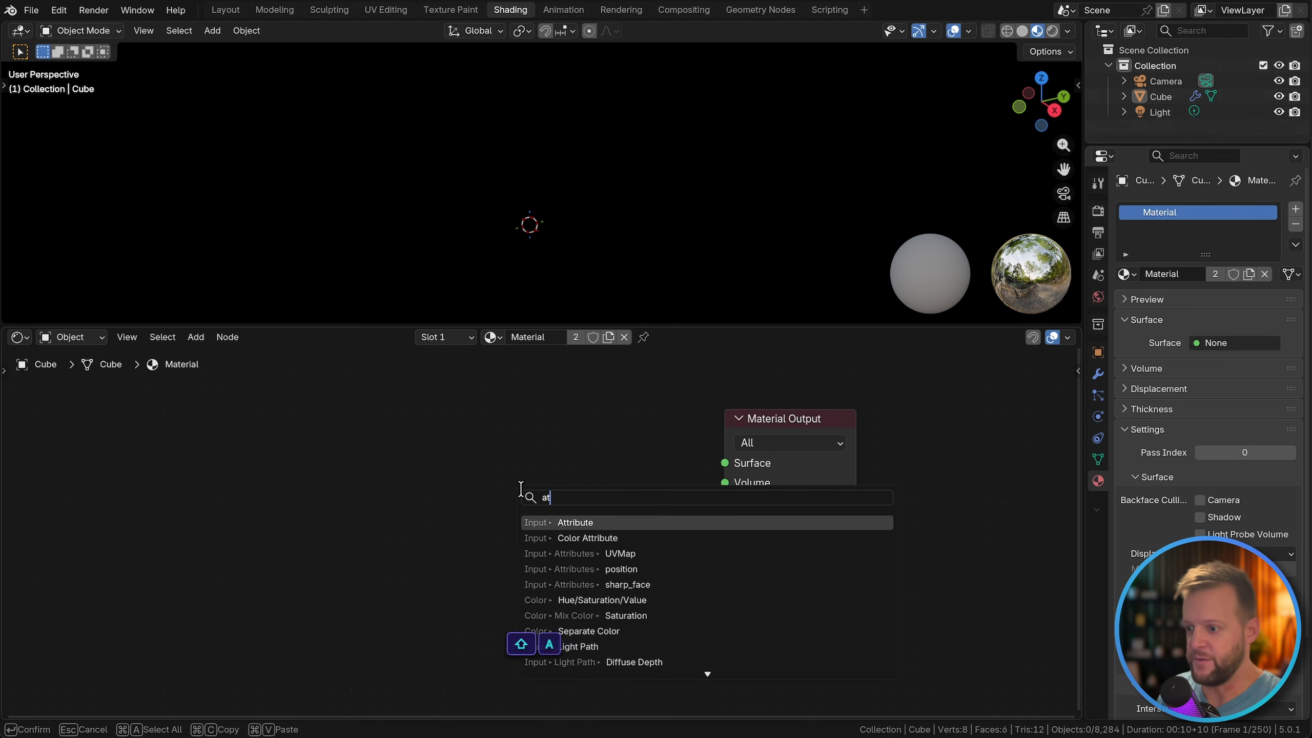
key(Return)
click(413, 430)
Step: Set the Attribute node to type Instancer with the name "color" and connect its Color output to the Material Output Surface
click(480, 541)
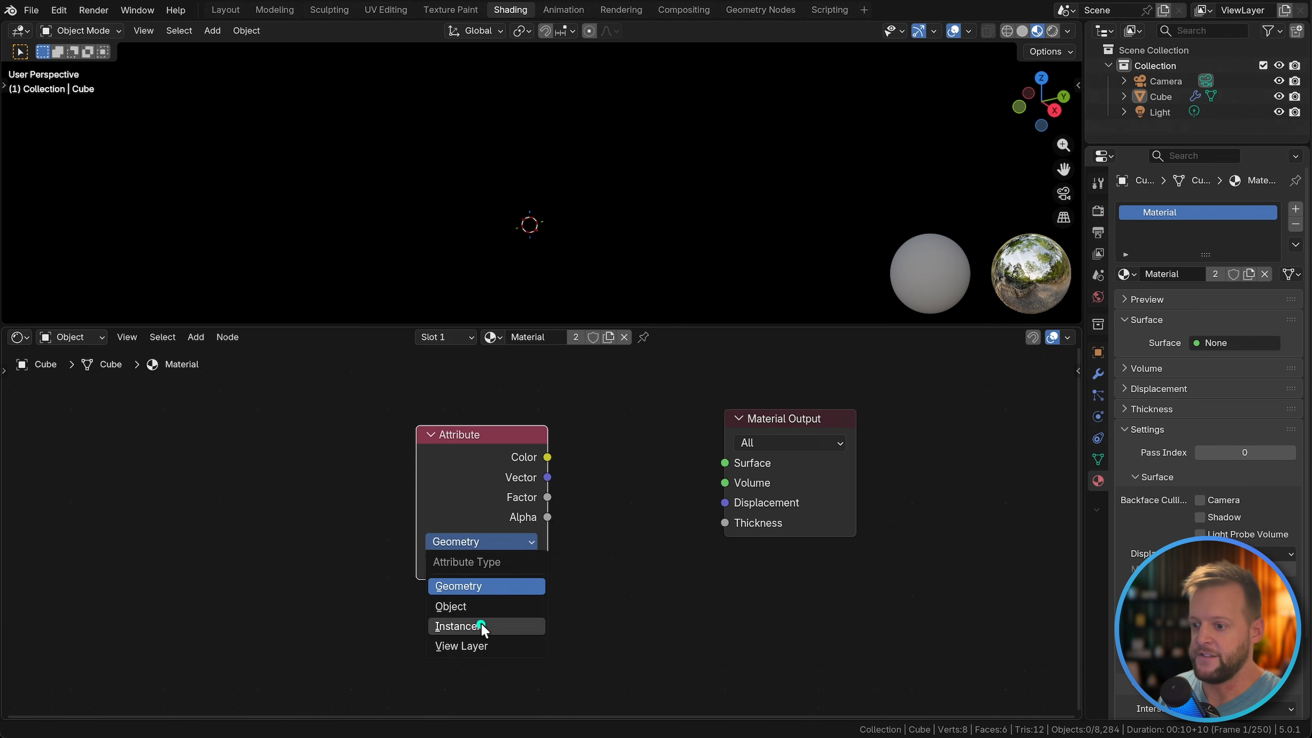
click(481, 624)
click(474, 562)
text(color)
key(Return)
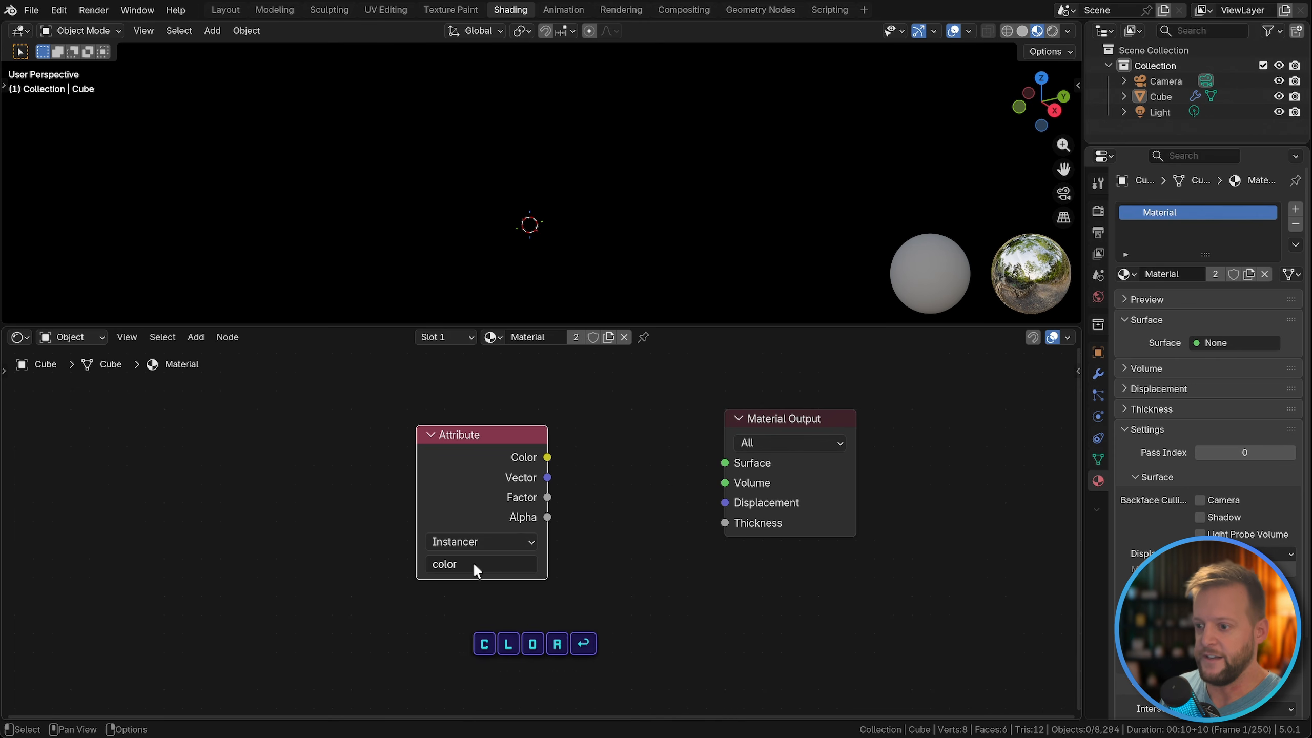
drag(547, 454, 727, 462)
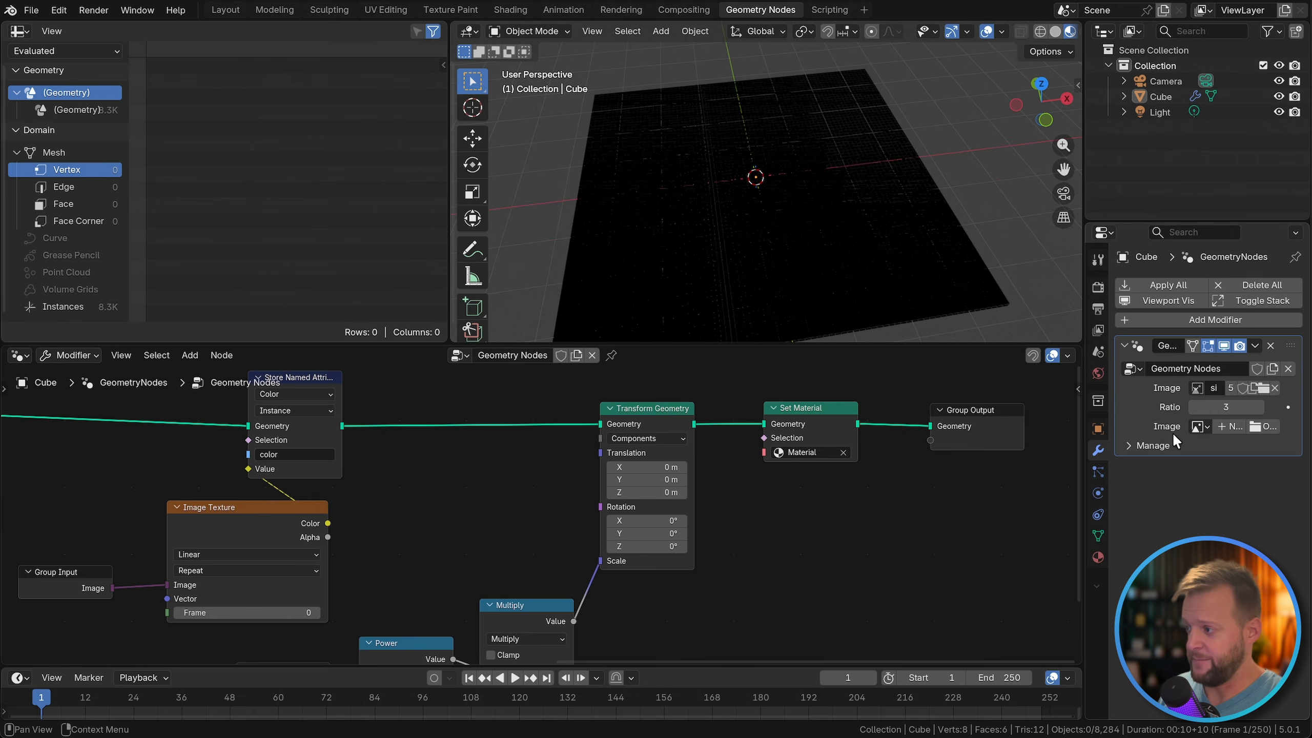
Step: Assign the source image to the modifier's second Image input, view the grid from the top, and save the file
click(1199, 426)
click(1135, 467)
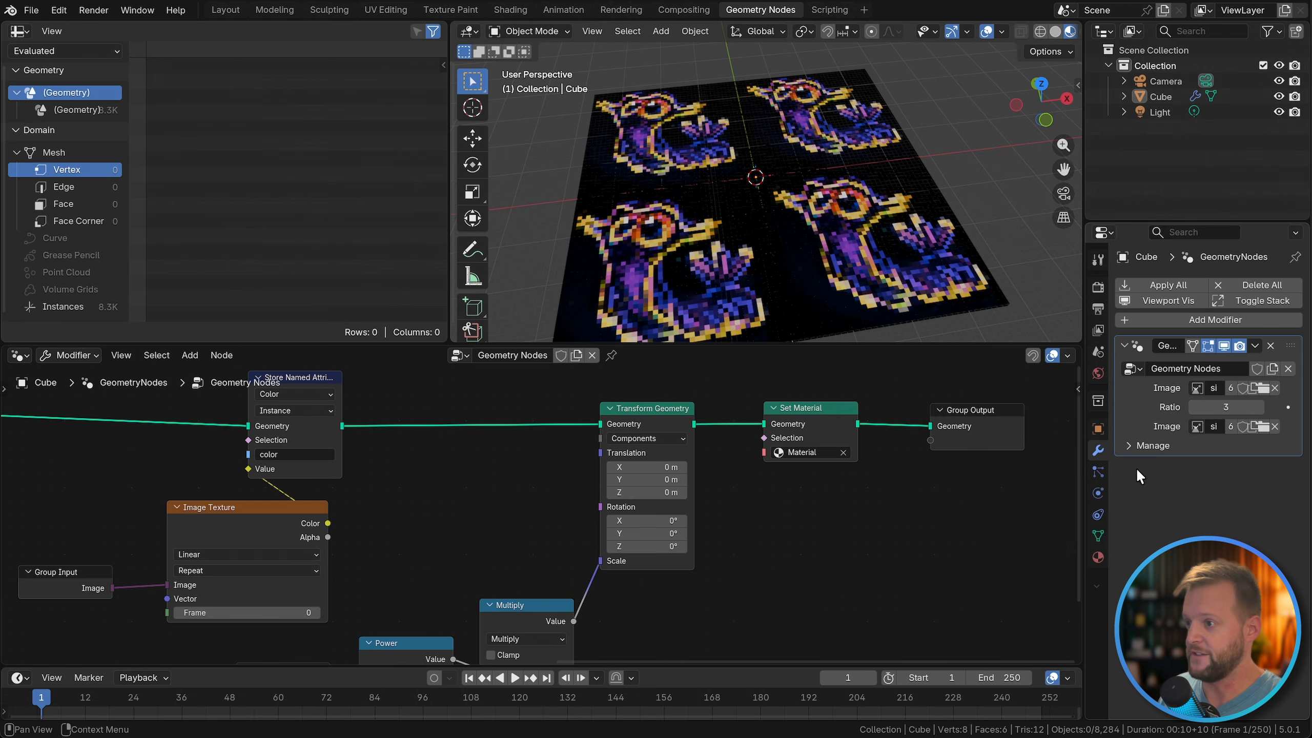
key(KP_7)
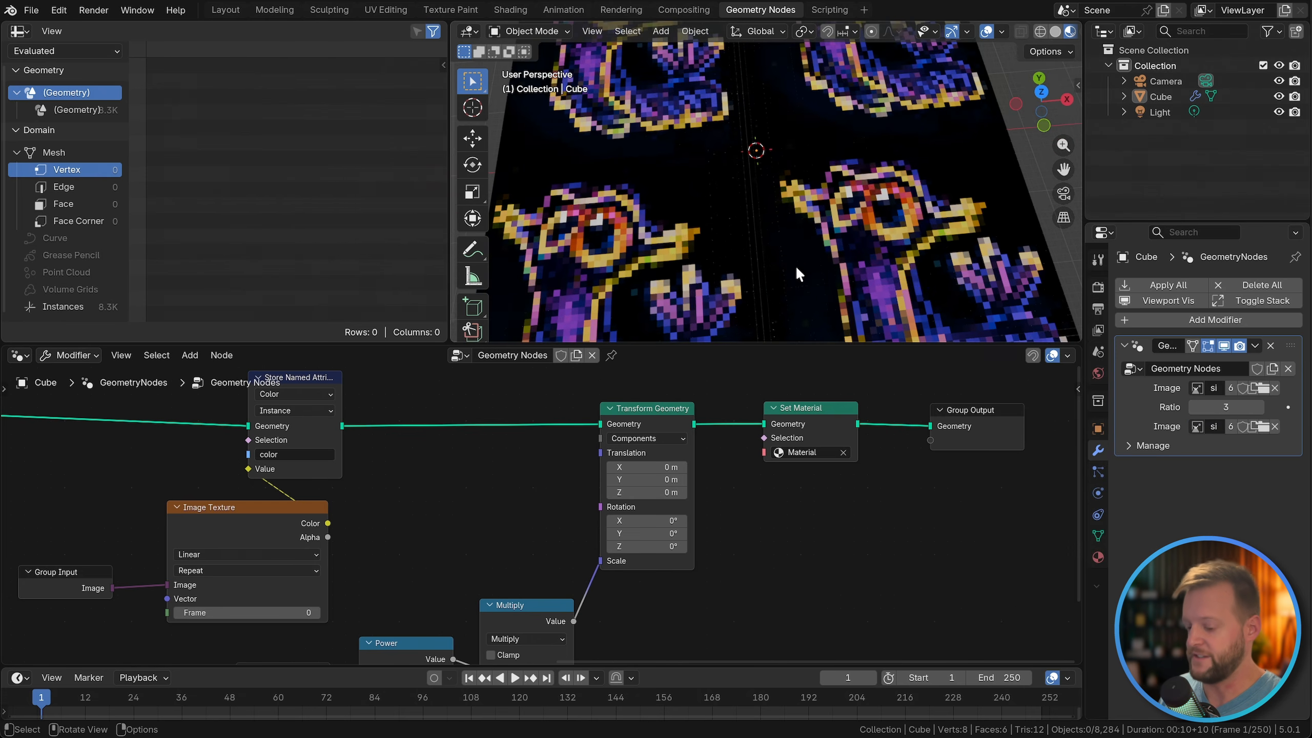
scroll(792, 207, down, 3)
key(ctrl+s)
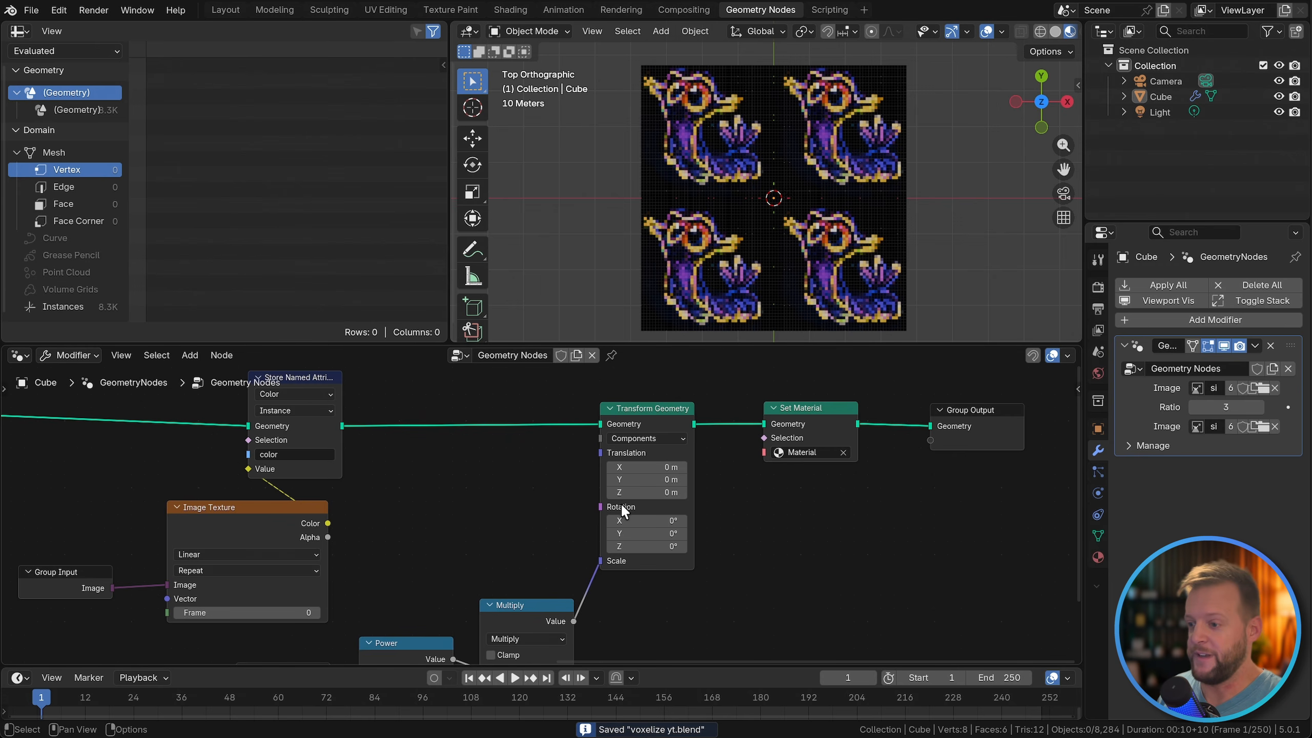
Step: Connect the Grid node's UV Map output to the Image Texture's Vector input
scroll(556, 501, up, 2)
middle_drag(555, 501, 765, 477)
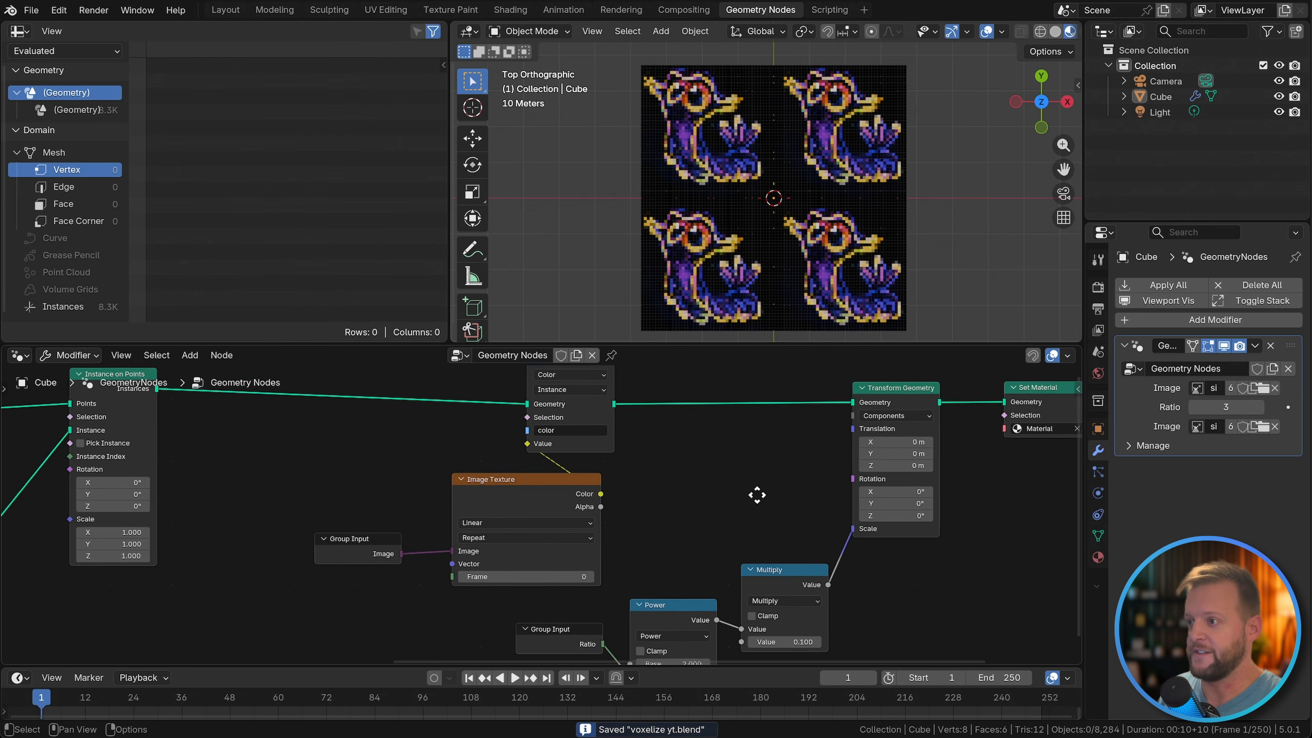
scroll(641, 491, up, 3)
middle_drag(642, 490, 683, 492)
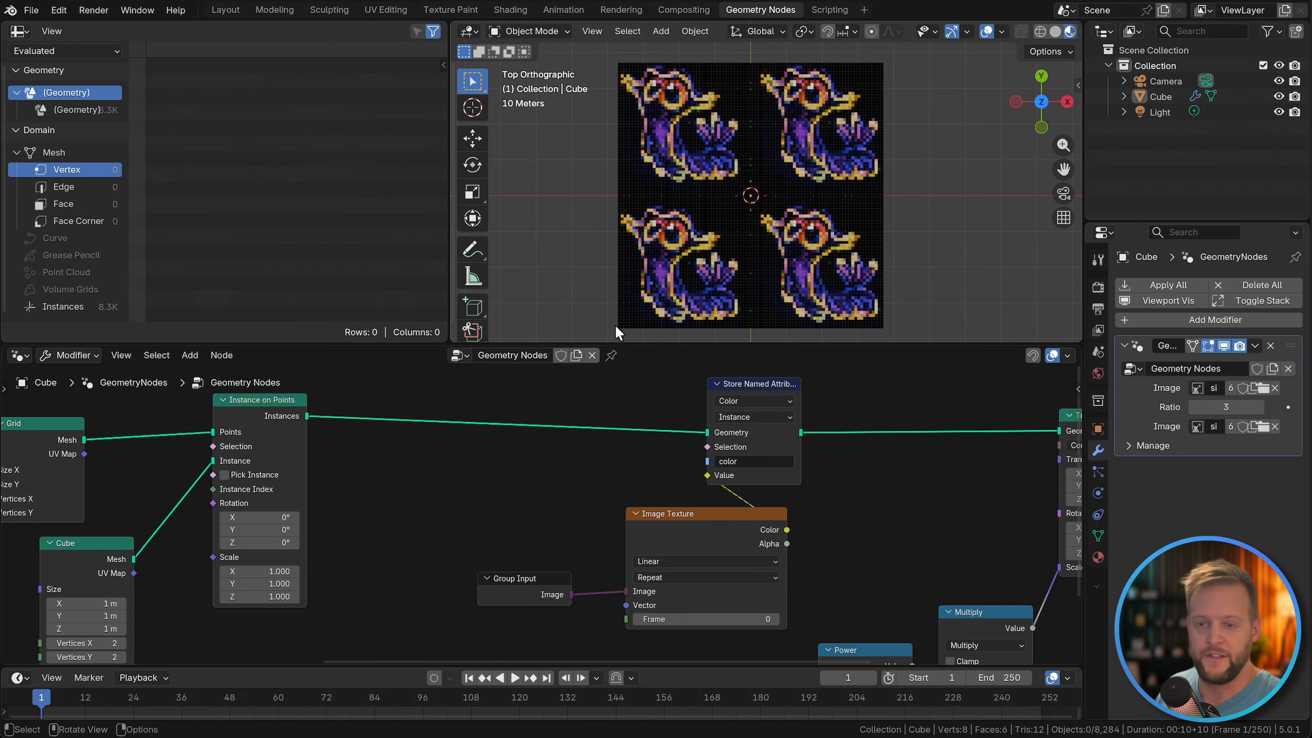
scroll(535, 446, down, 1)
middle_drag(535, 445, 595, 476)
scroll(596, 478, up, 1)
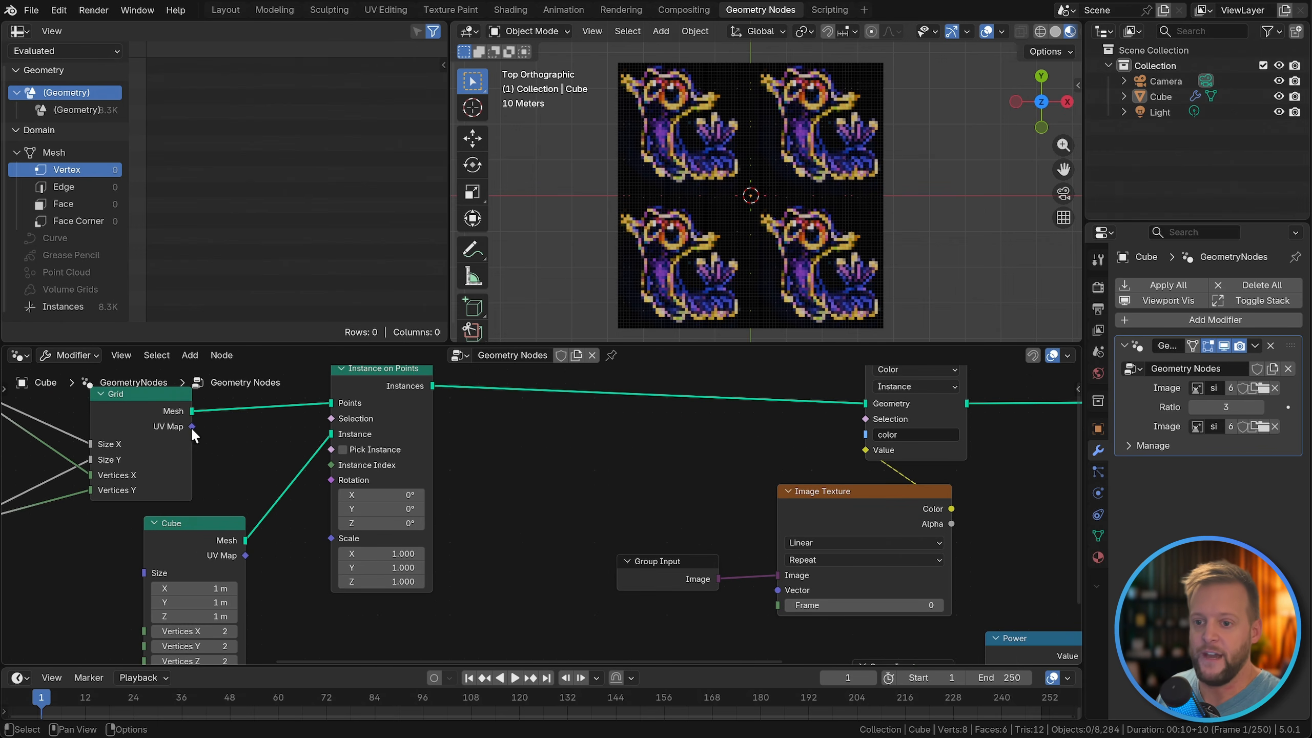
drag(192, 427, 778, 590)
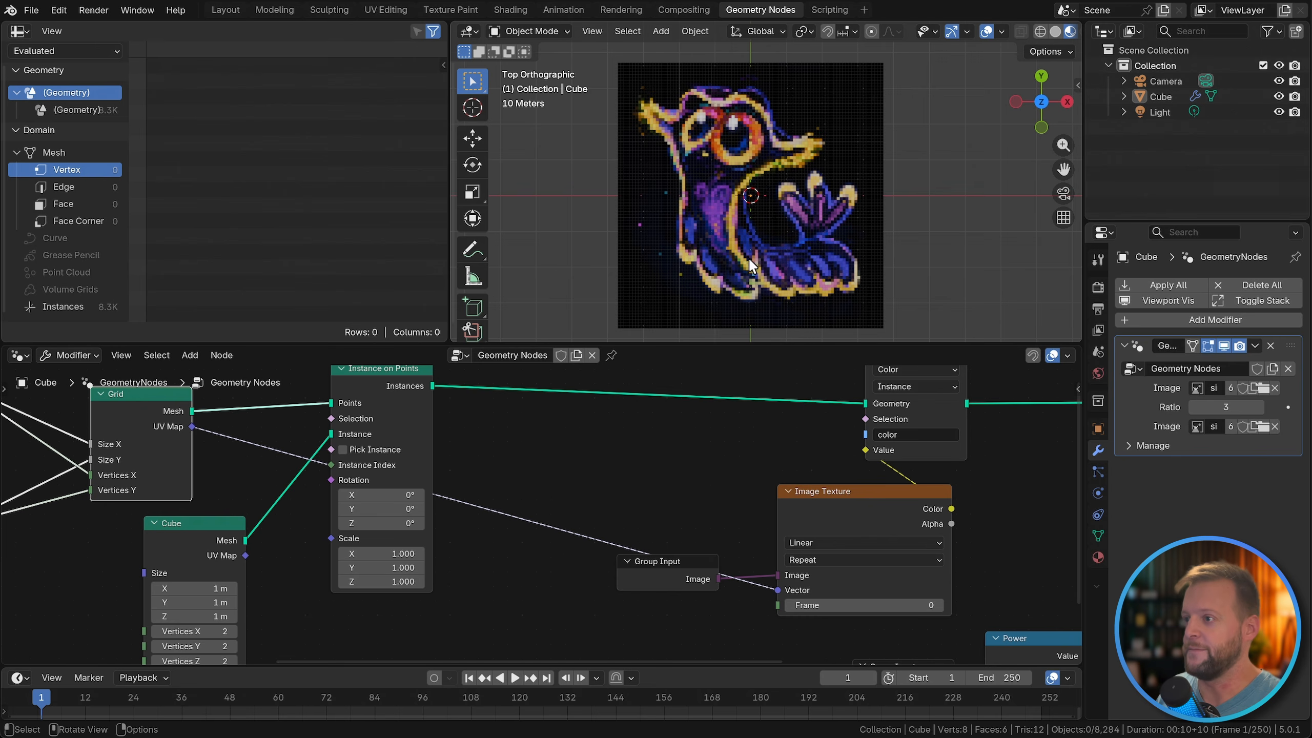
Step: Lower the modifier's Ratio to 1 and inspect the image grid at the finest detail
middle_drag(749, 264, 783, 227)
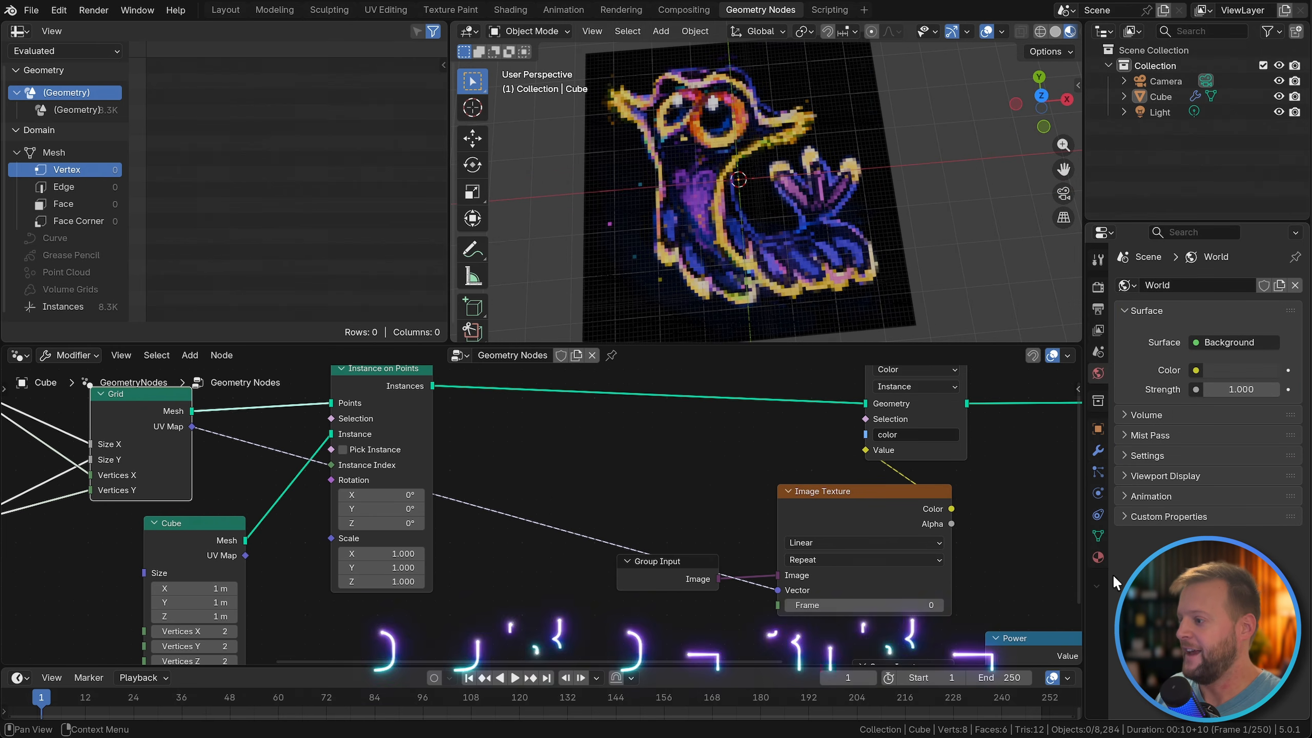
click(1098, 450)
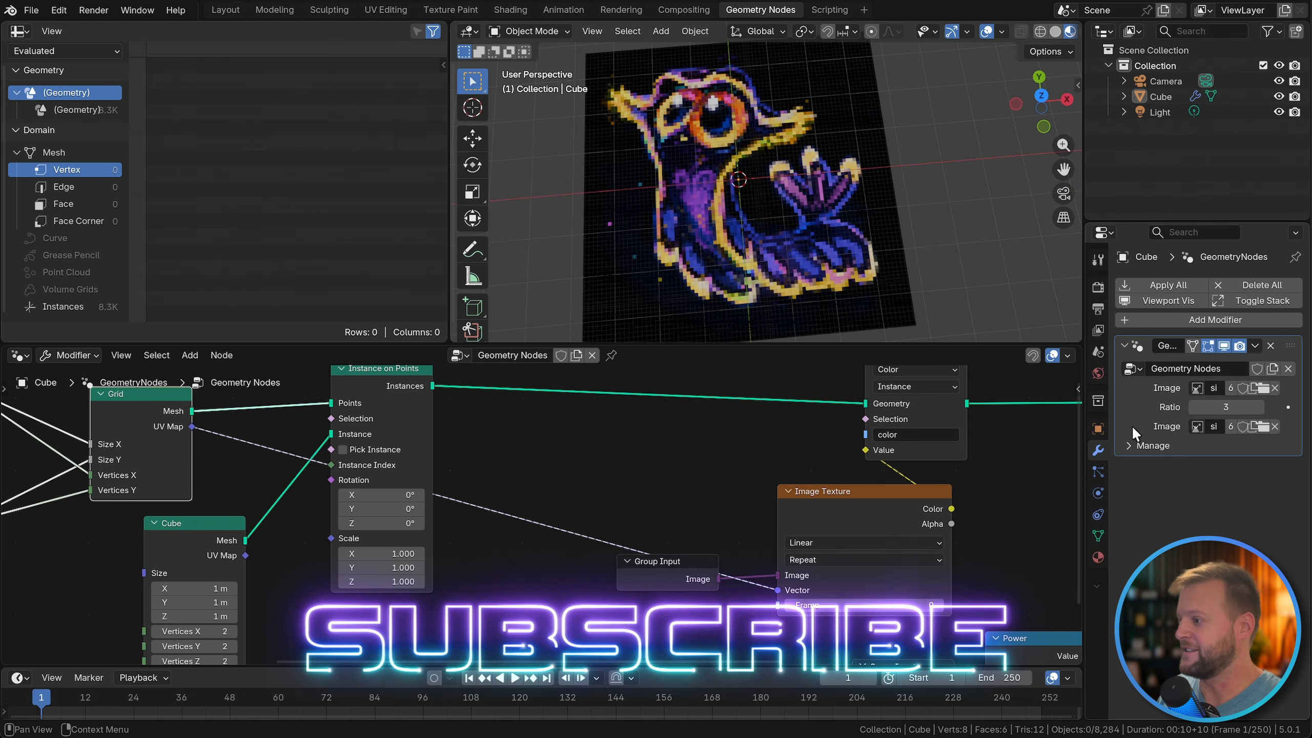
click(1194, 407)
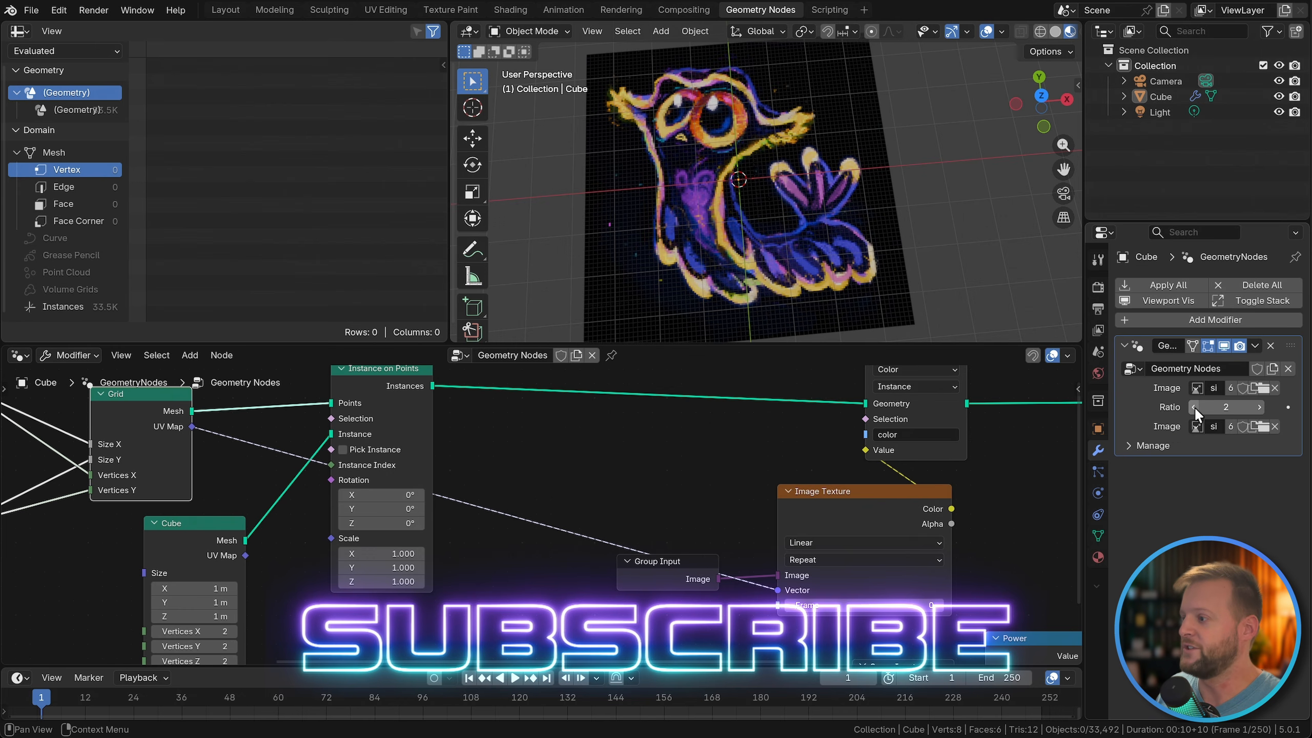
click(1193, 407)
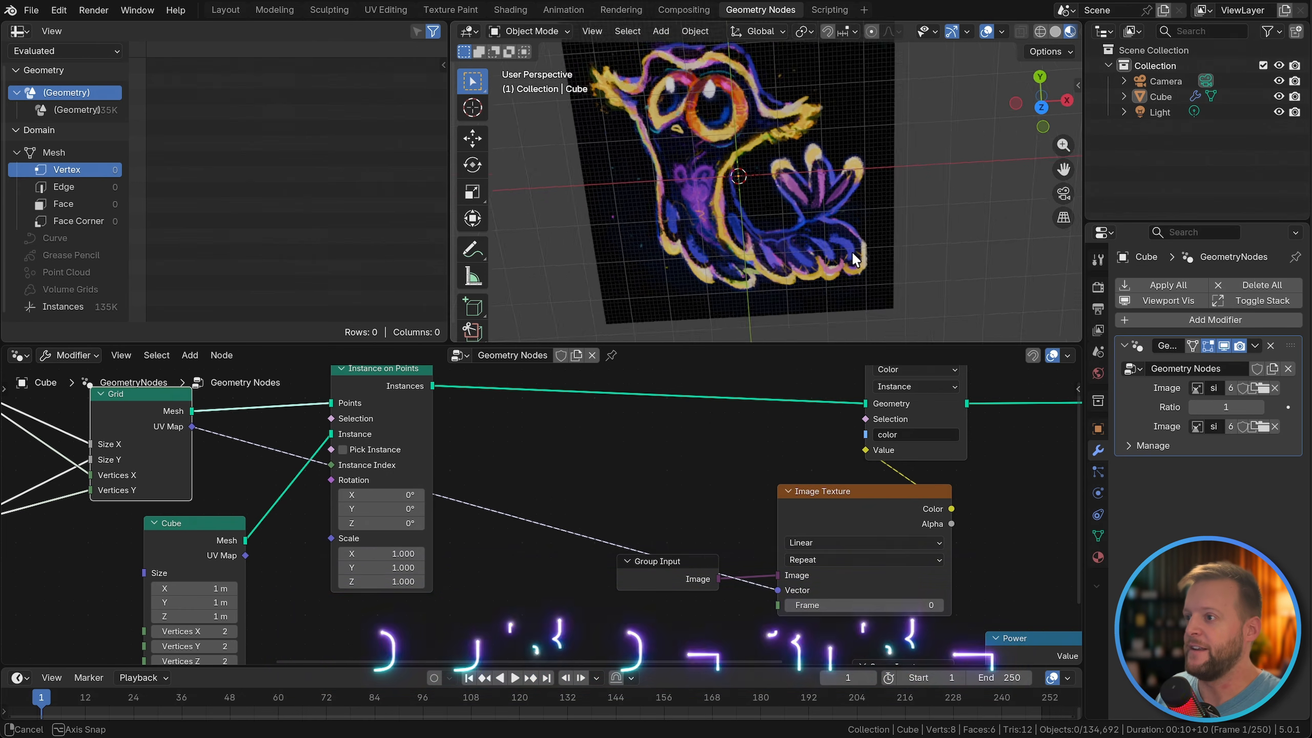
middle_drag(851, 250, 853, 151)
scroll(738, 202, up, 3)
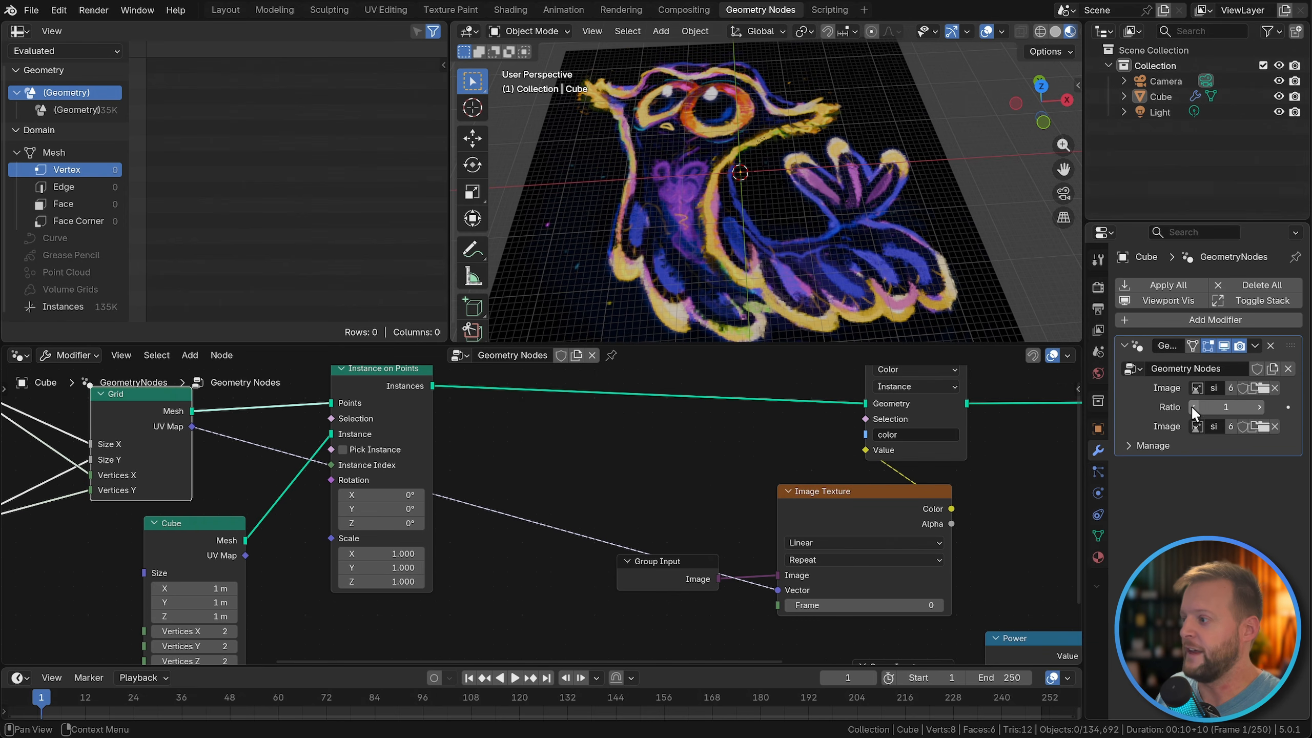
Step: Raise the modifier's Ratio to compare coarser cube resolutions, settling on 4
click(1258, 407)
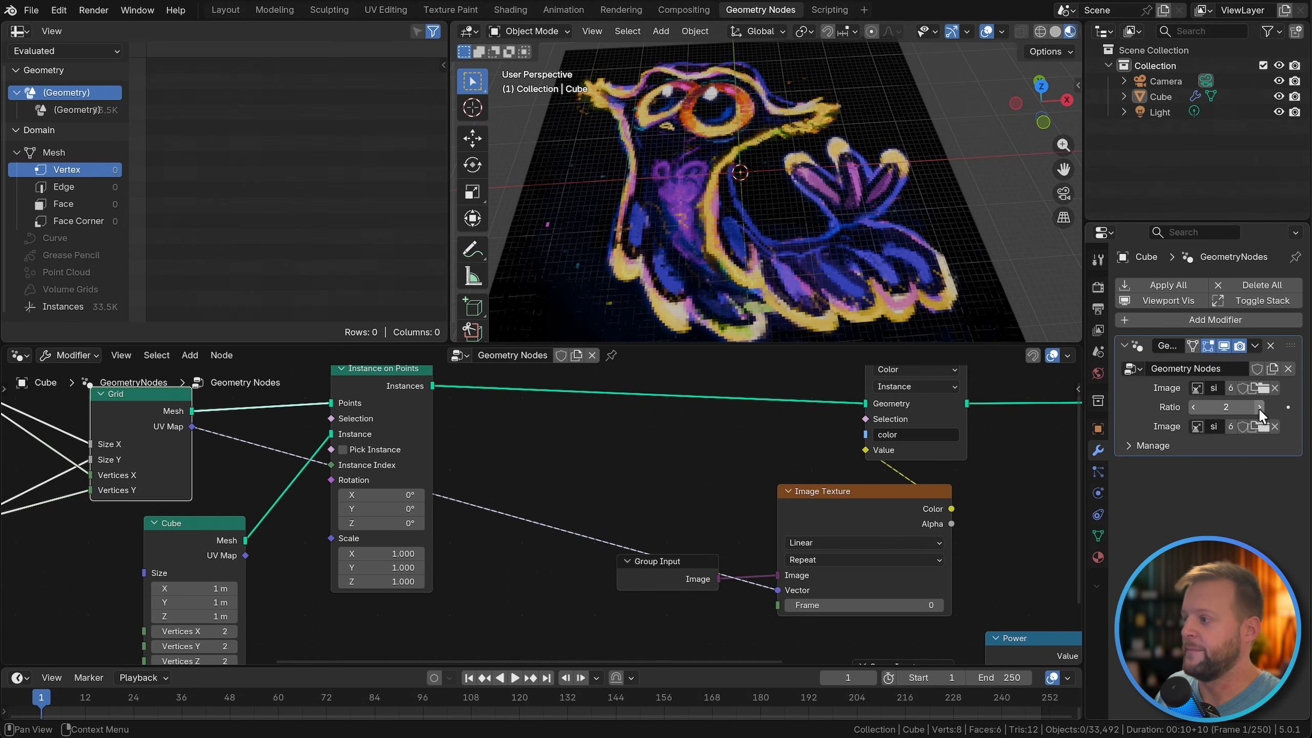
click(1258, 407)
click(1258, 408)
middle_drag(878, 232, 920, 262)
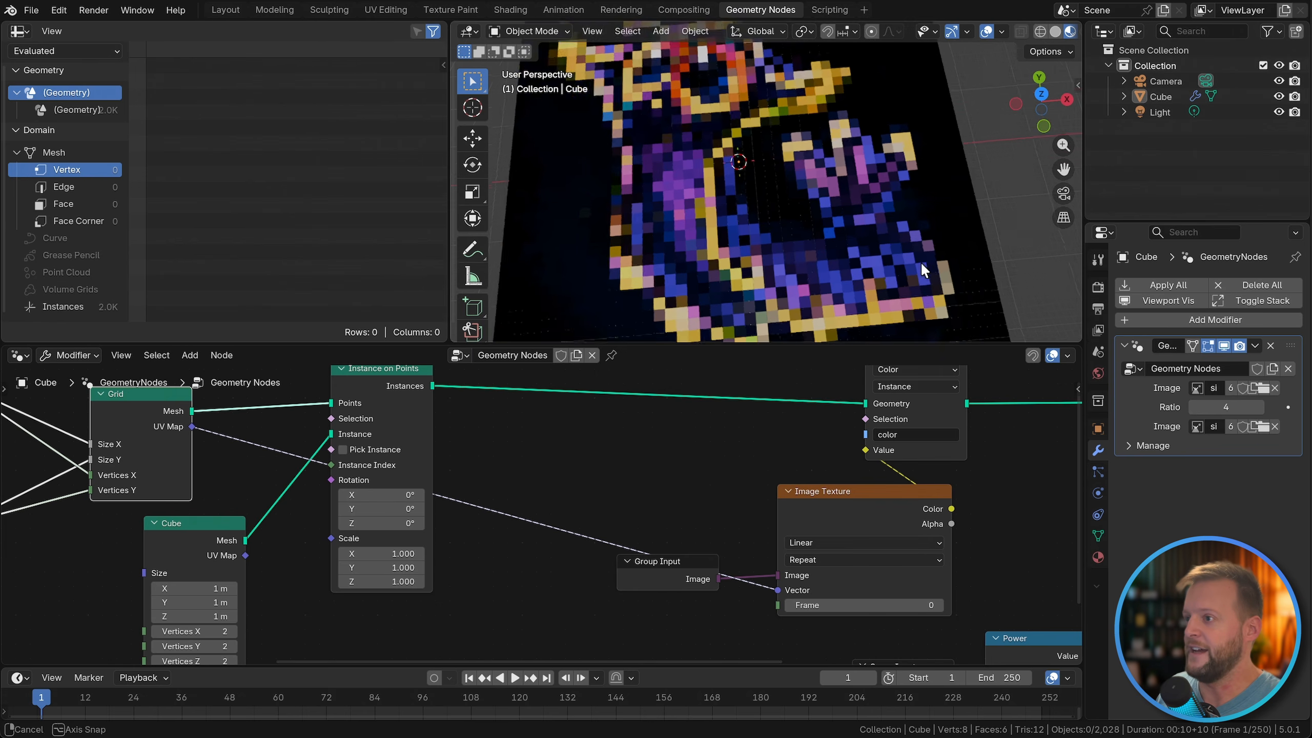
scroll(921, 261, down, 2)
click(1259, 406)
click(1194, 406)
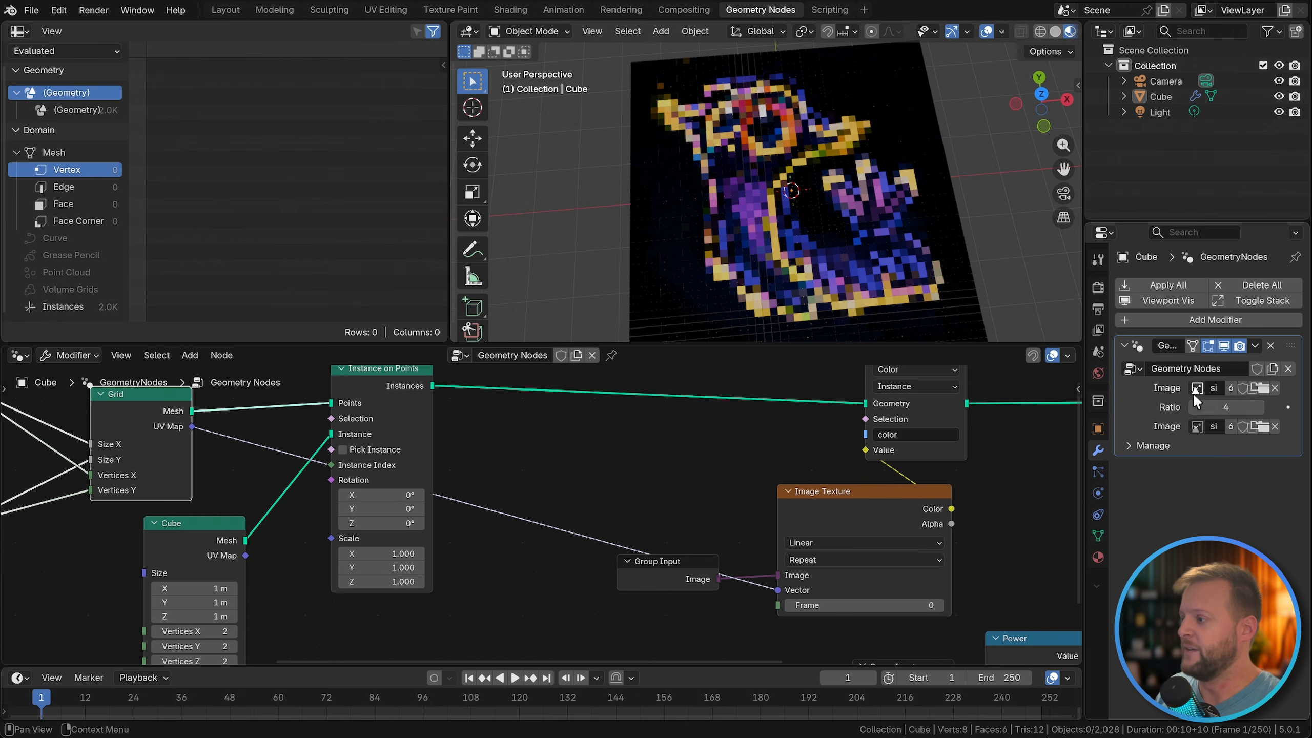
Step: Compare Ratio 5 with finer settings, set the modifier's Ratio to 2, and inspect the cube grid in perspective
click(1259, 407)
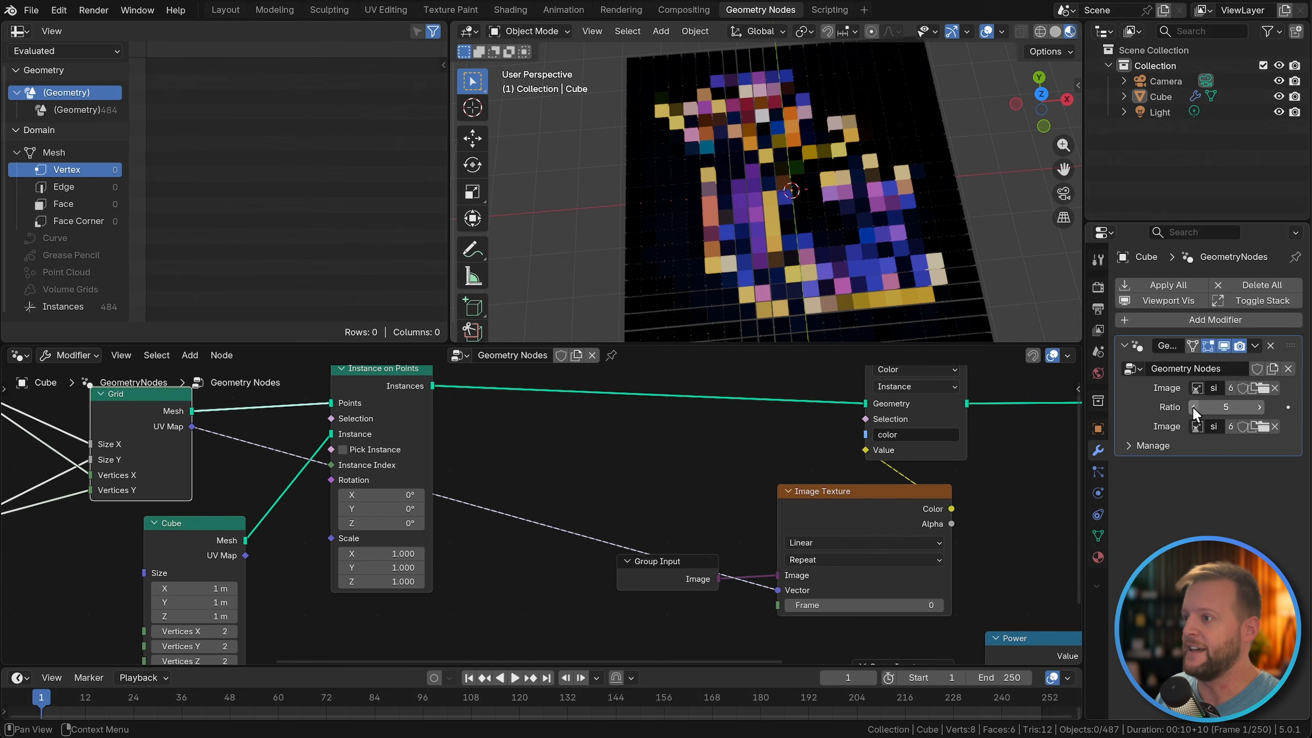
click(1192, 407)
click(1192, 406)
click(1192, 406)
mouse_move(819, 264)
middle_down()
mouse_move(811, 286)
mouse_move(814, 173)
mouse_move(800, 274)
middle_up()
scroll(807, 211, up, 2)
scroll(808, 211, down, 4)
middle_drag(832, 210, 806, 216)
Step: Insert a muted Delete Geometry node set to Instance between Store Named Attribute and Transform Geometry, and examine the image's black areas
key(Home)
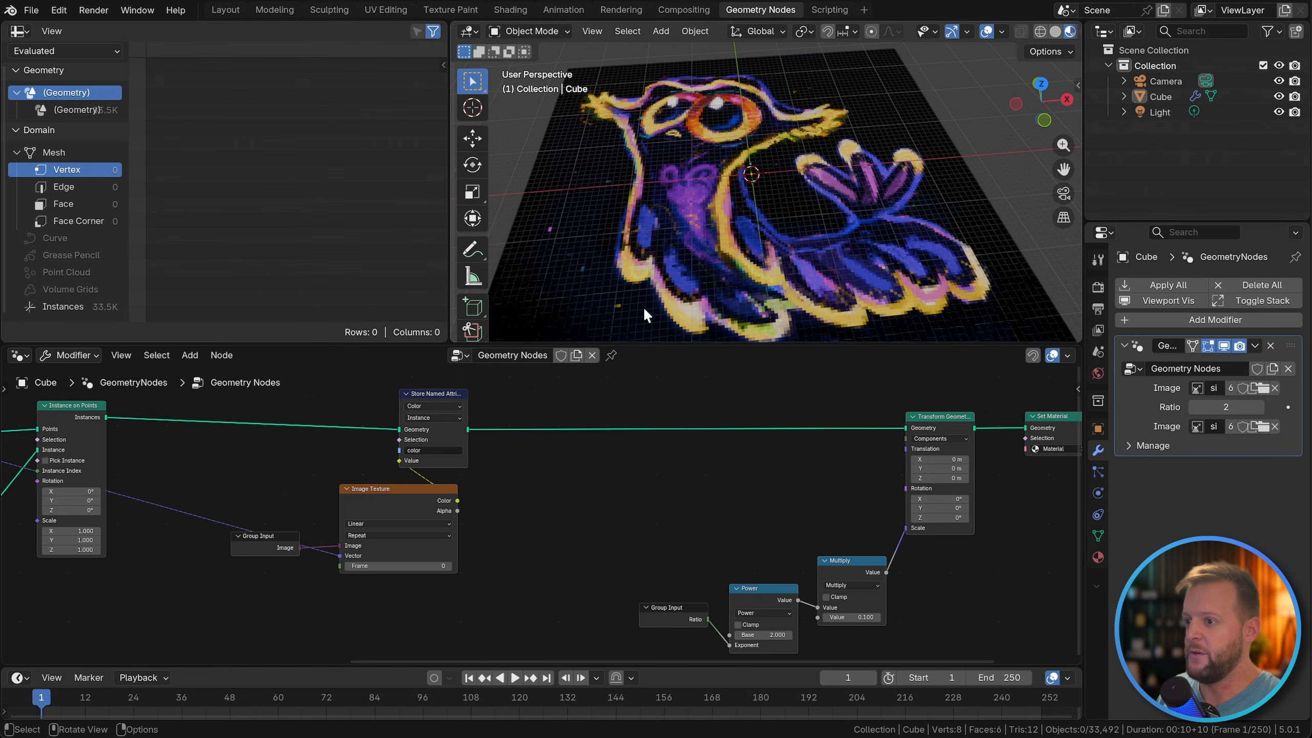
key(shift+a)
text(delete)
key(Return)
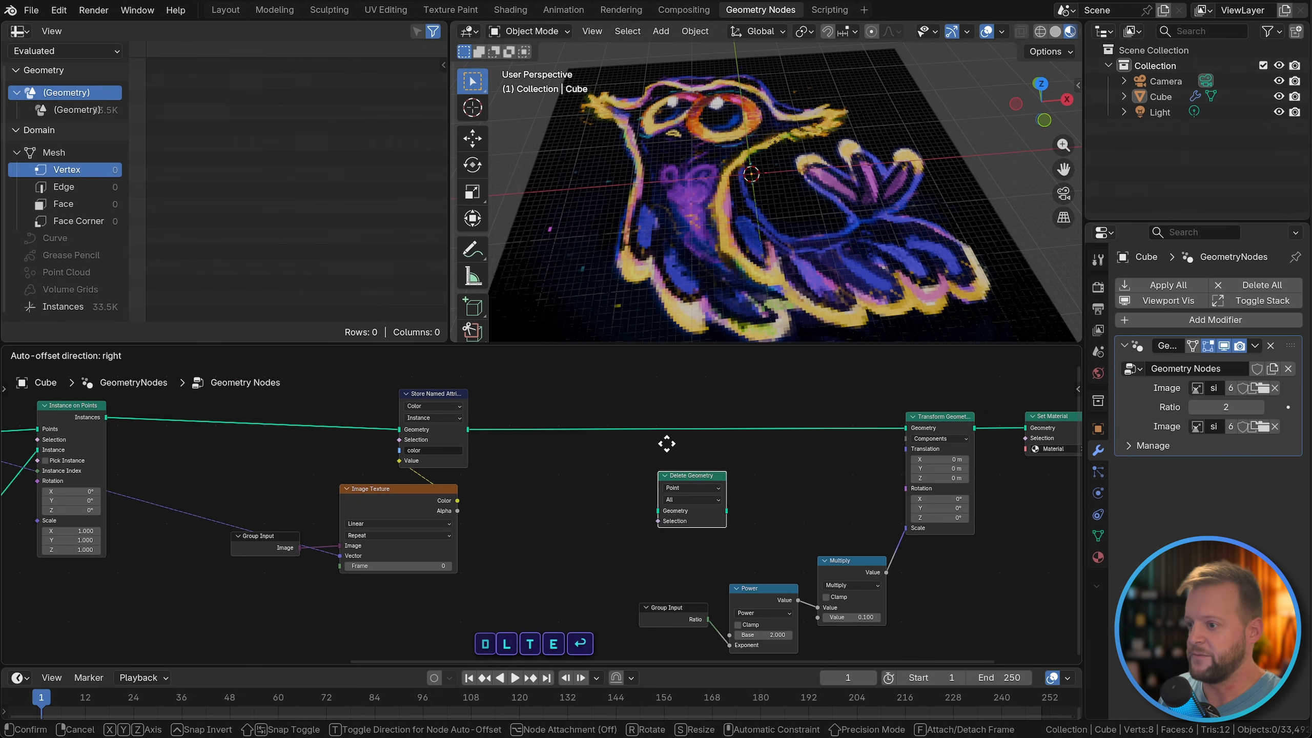
click(668, 416)
scroll(676, 430, up, 2)
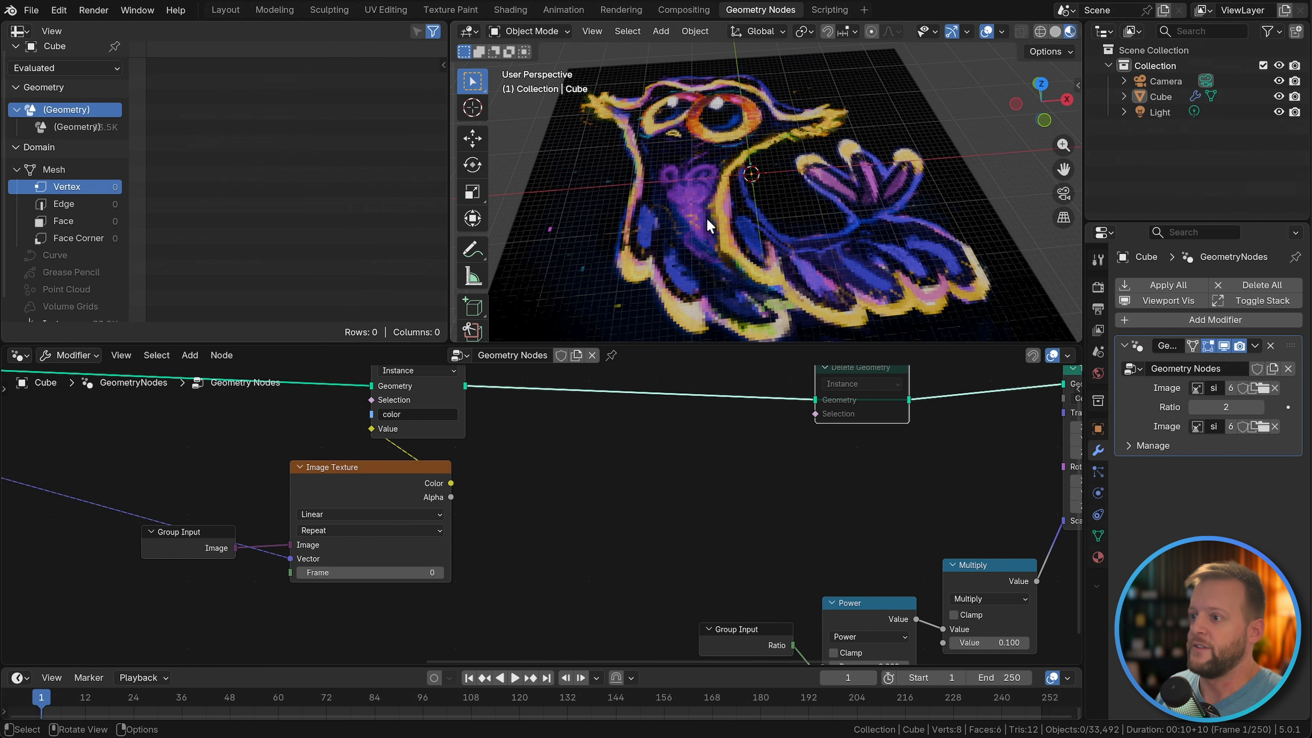
scroll(739, 205, up, 5)
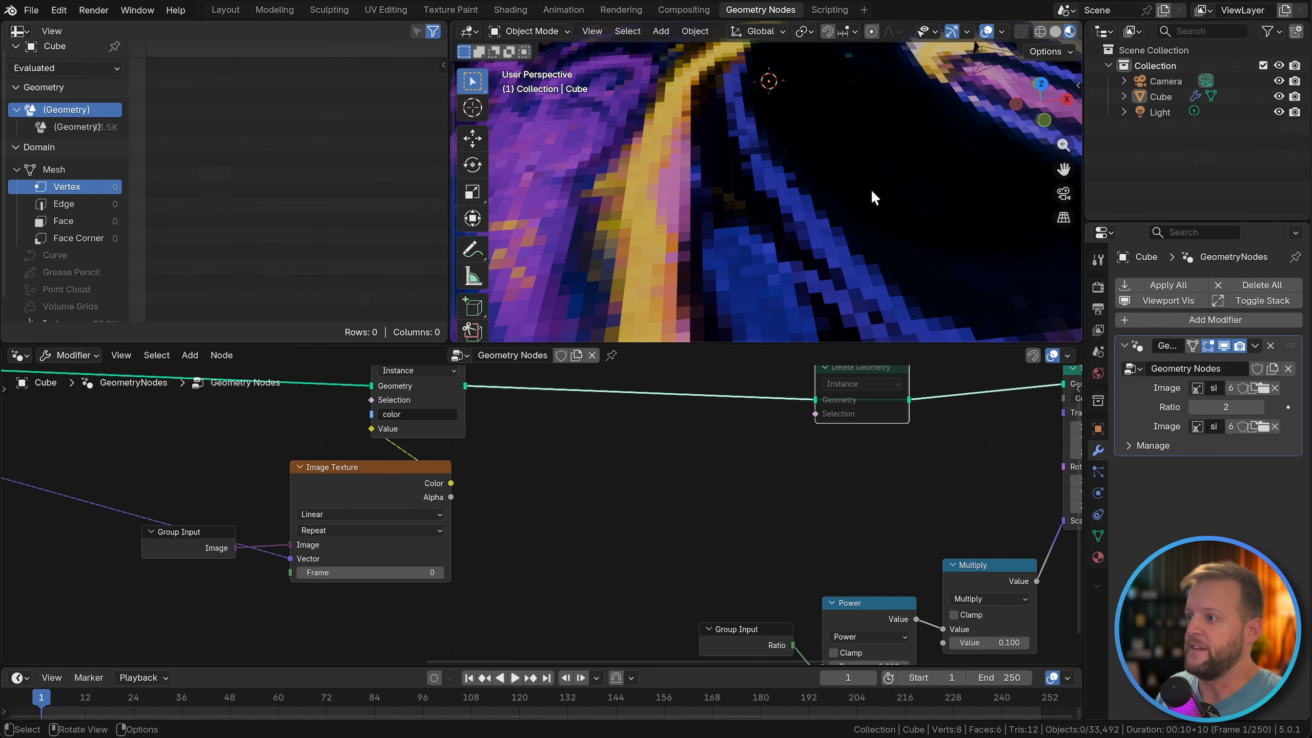
scroll(612, 206, down, 2)
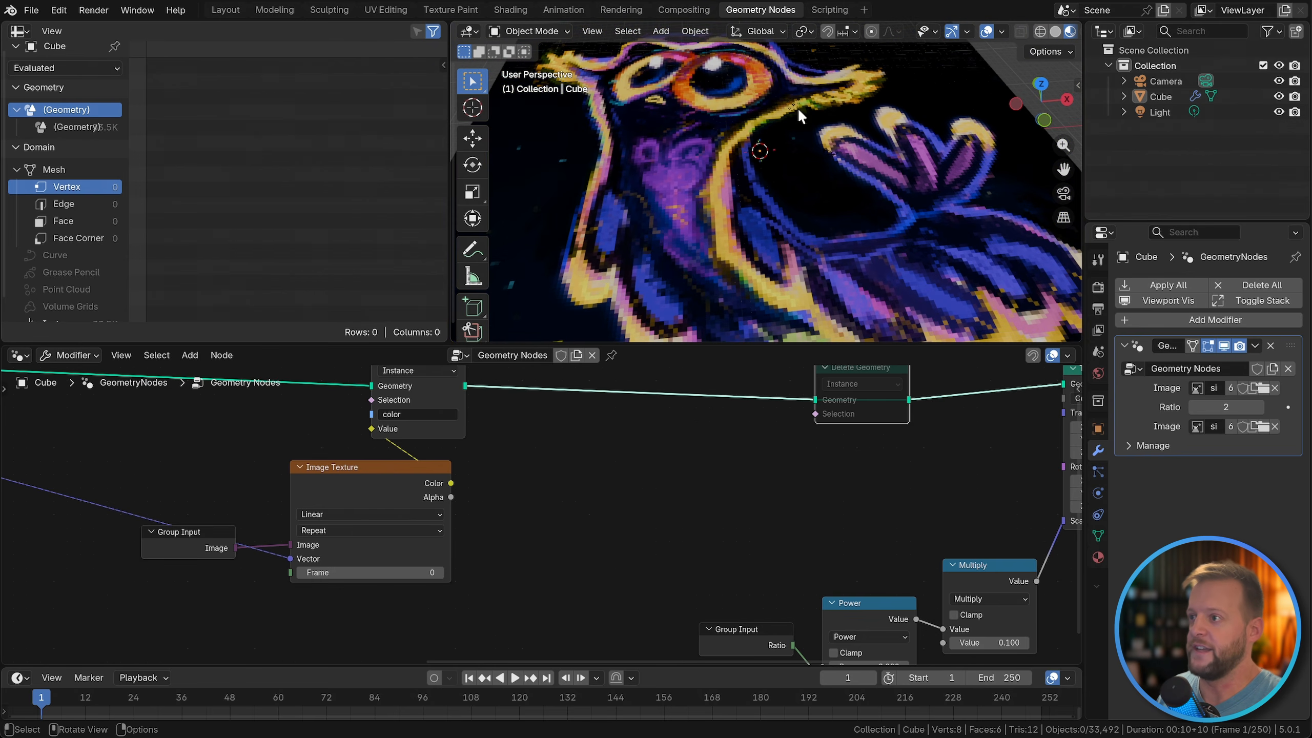
Step: Add a Named Attribute node of type Color that reads the attribute "color"
middle_drag(547, 479, 533, 533)
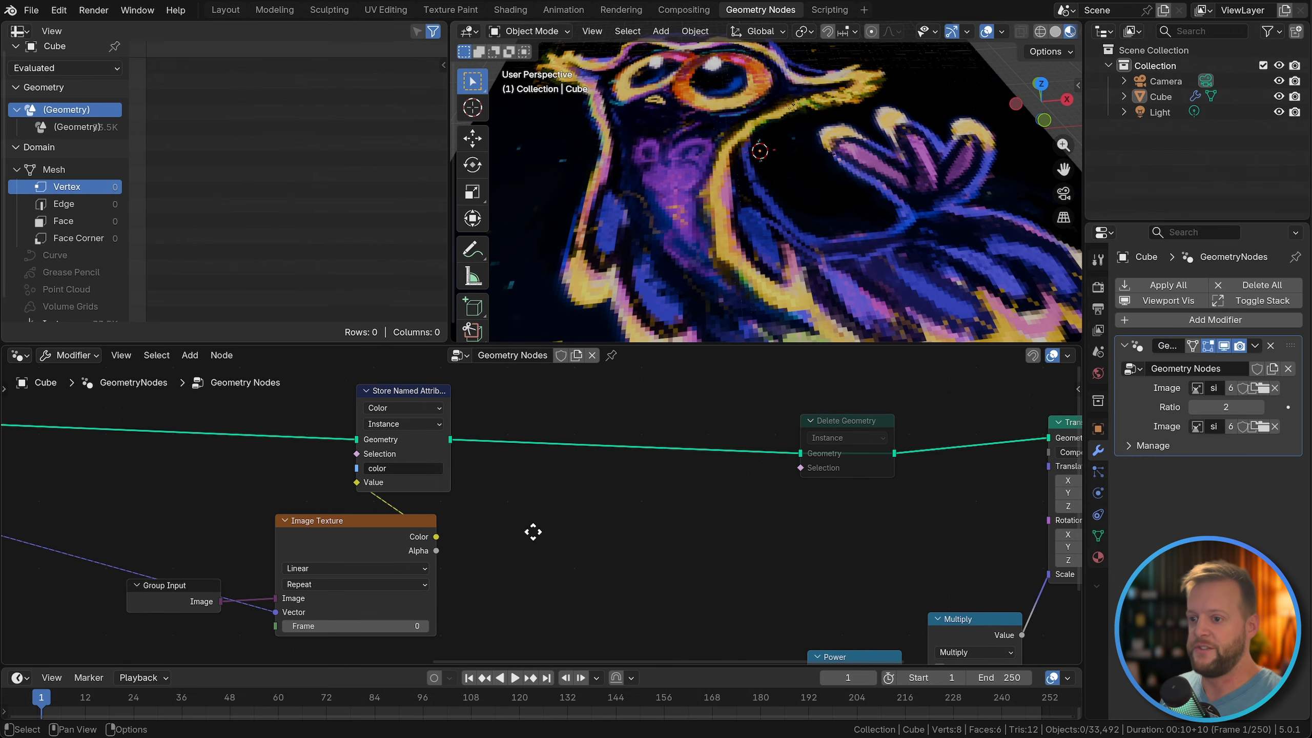
scroll(577, 530, down, 4)
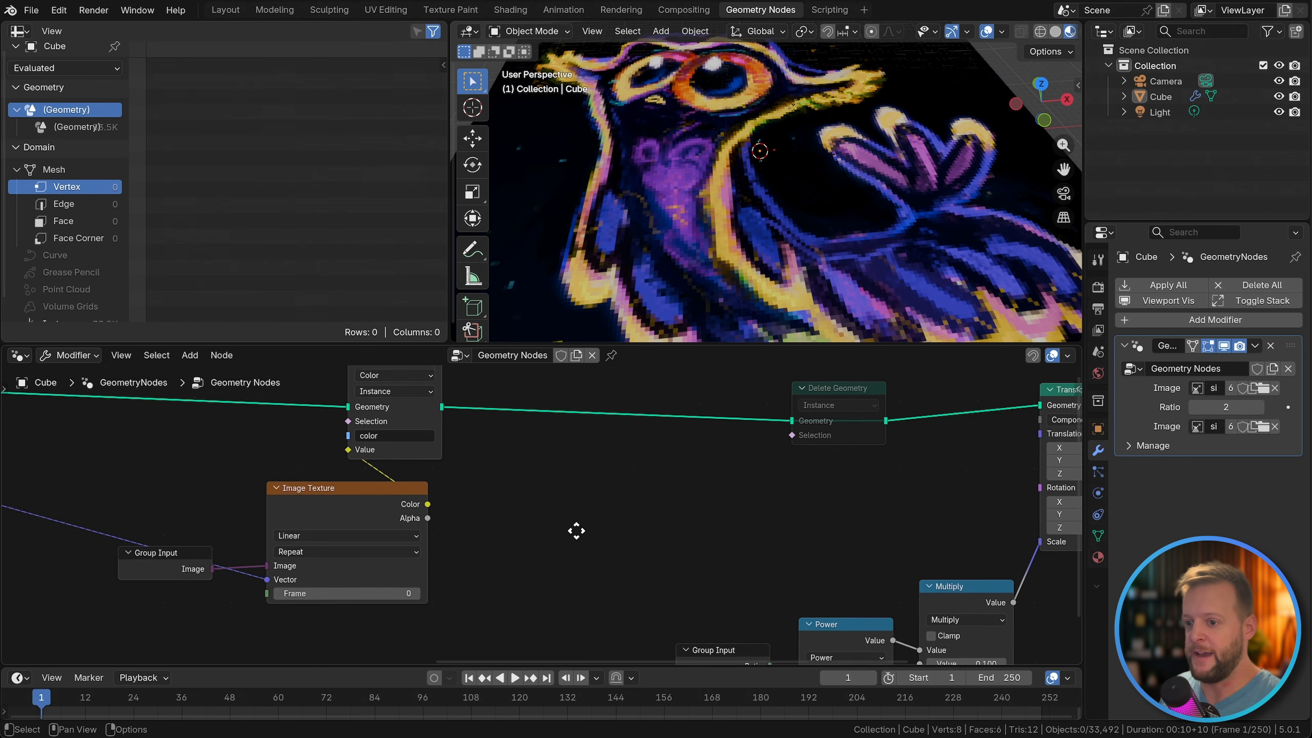
key(shift+a)
text(named)
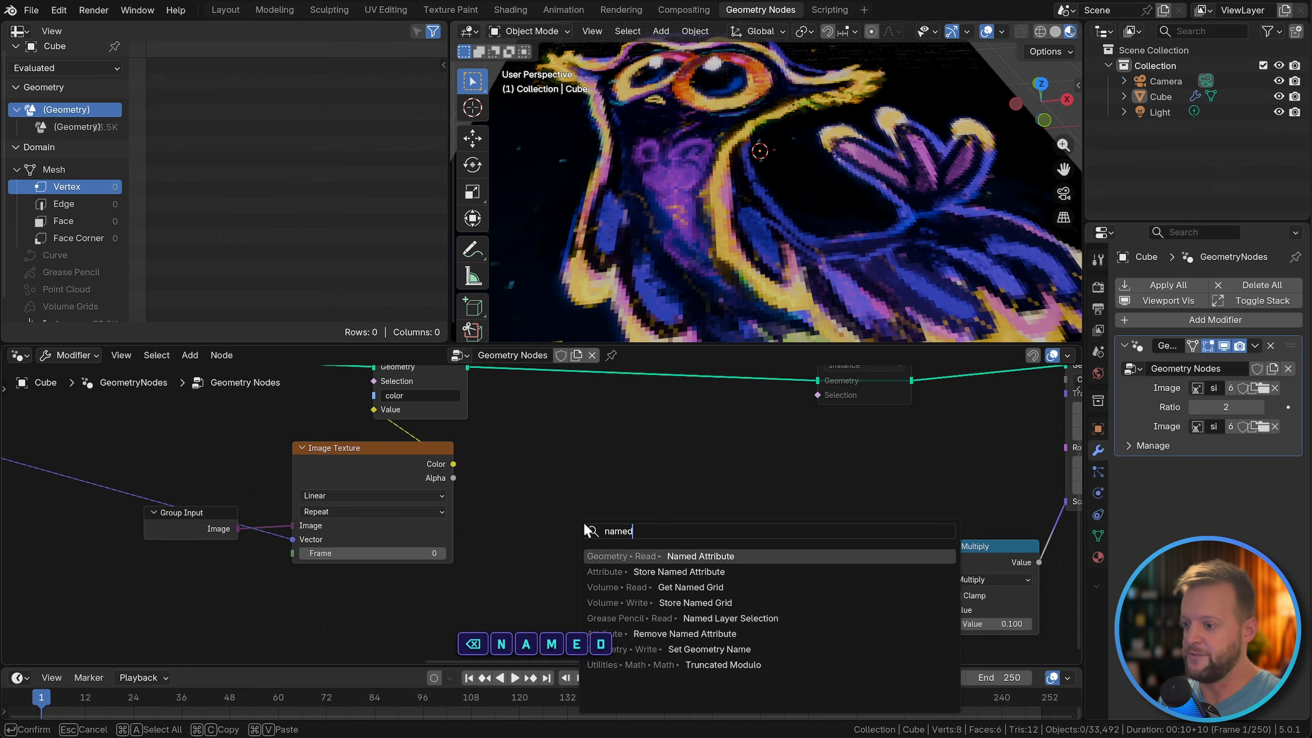
key(Return)
click(558, 540)
click(558, 540)
click(556, 626)
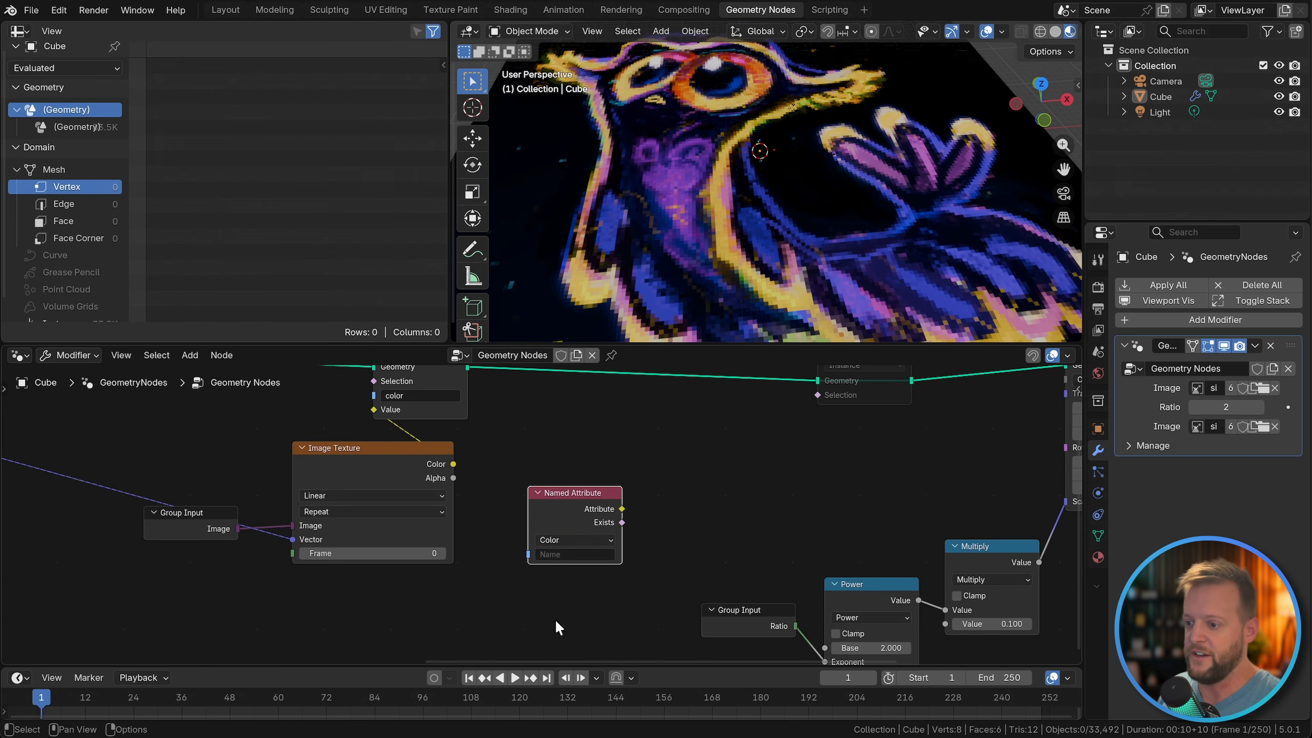
click(560, 553)
text(color)
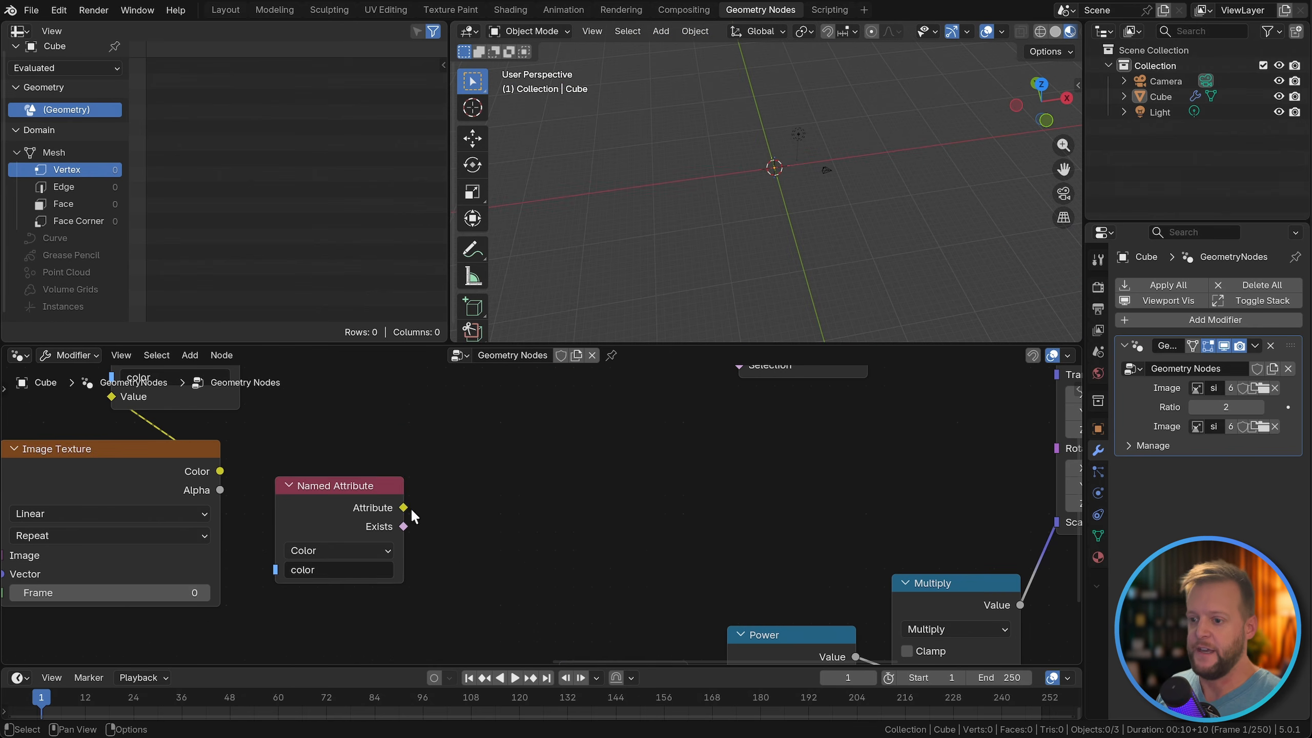
Step: Feed the Named Attribute's output into input A of a new Compare node set to Equal, with color B set to black
drag(404, 508, 477, 511)
text(compare)
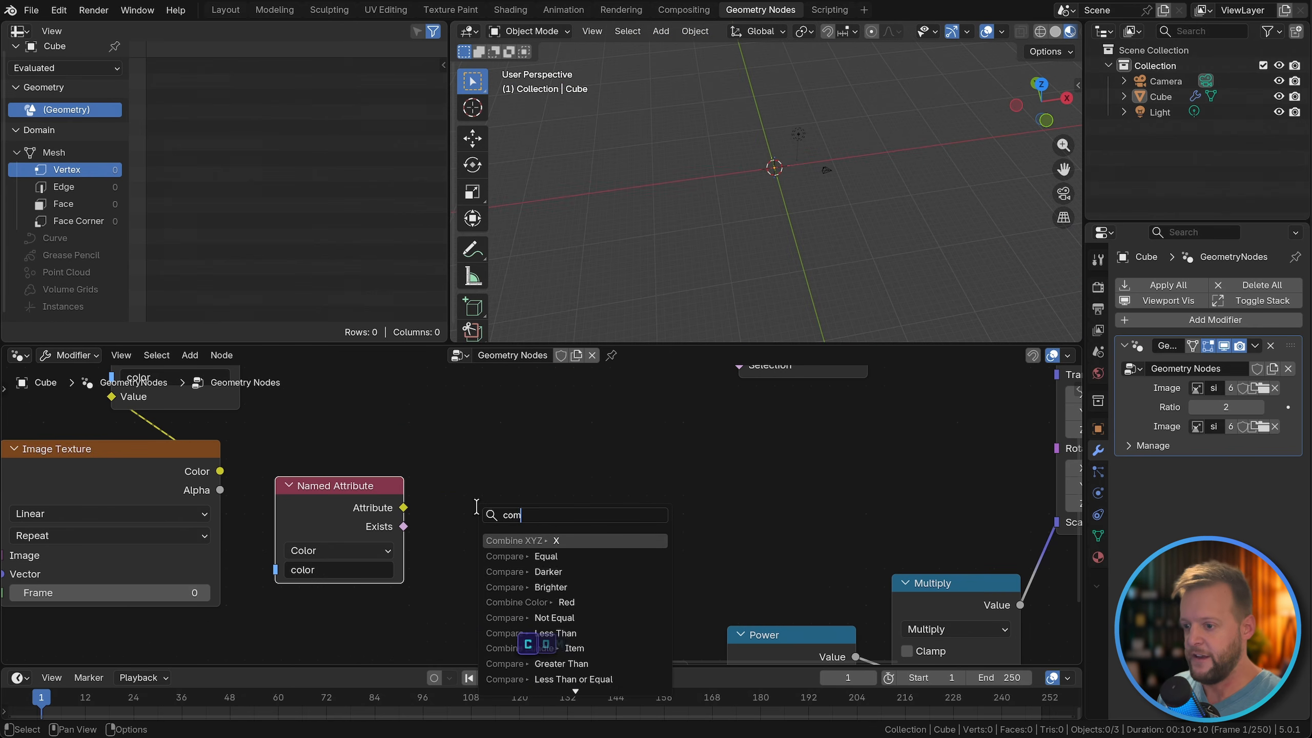
key(Return)
click(463, 475)
scroll(601, 511, down, 1)
middle_drag(599, 495, 604, 508)
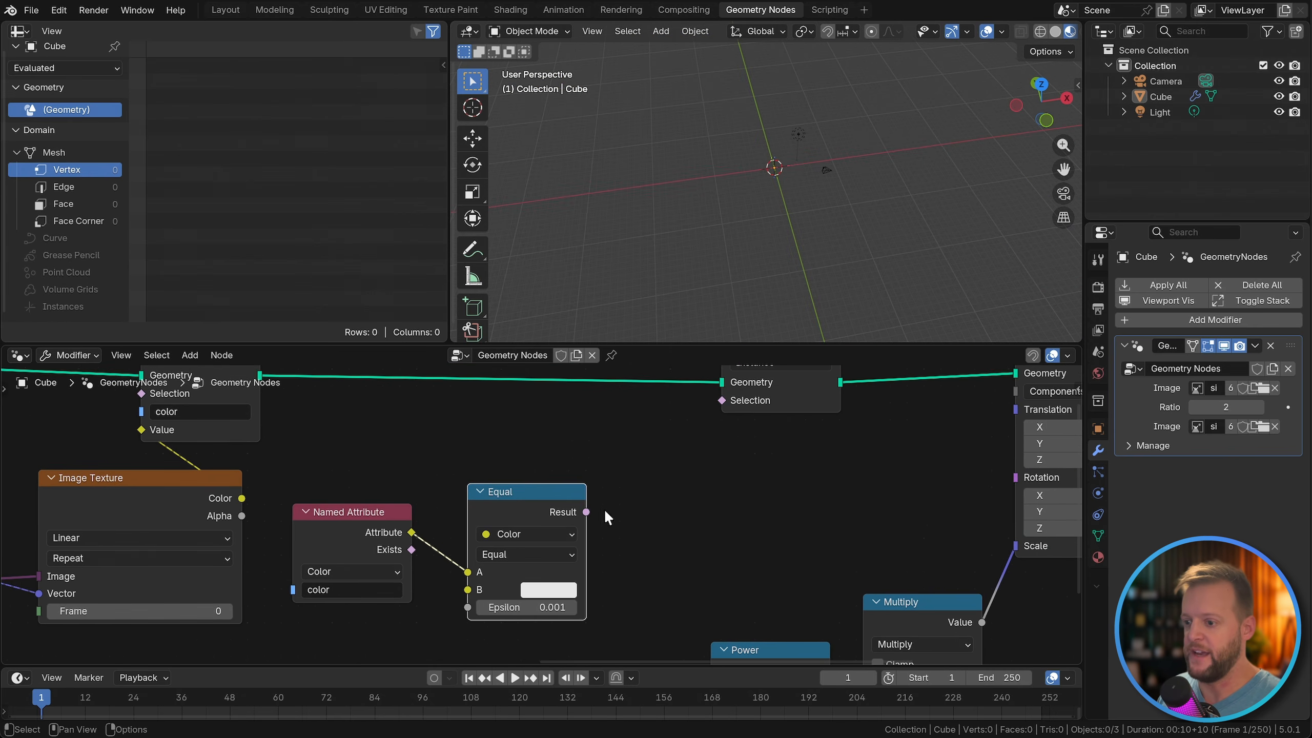
click(548, 589)
drag(672, 394, 675, 438)
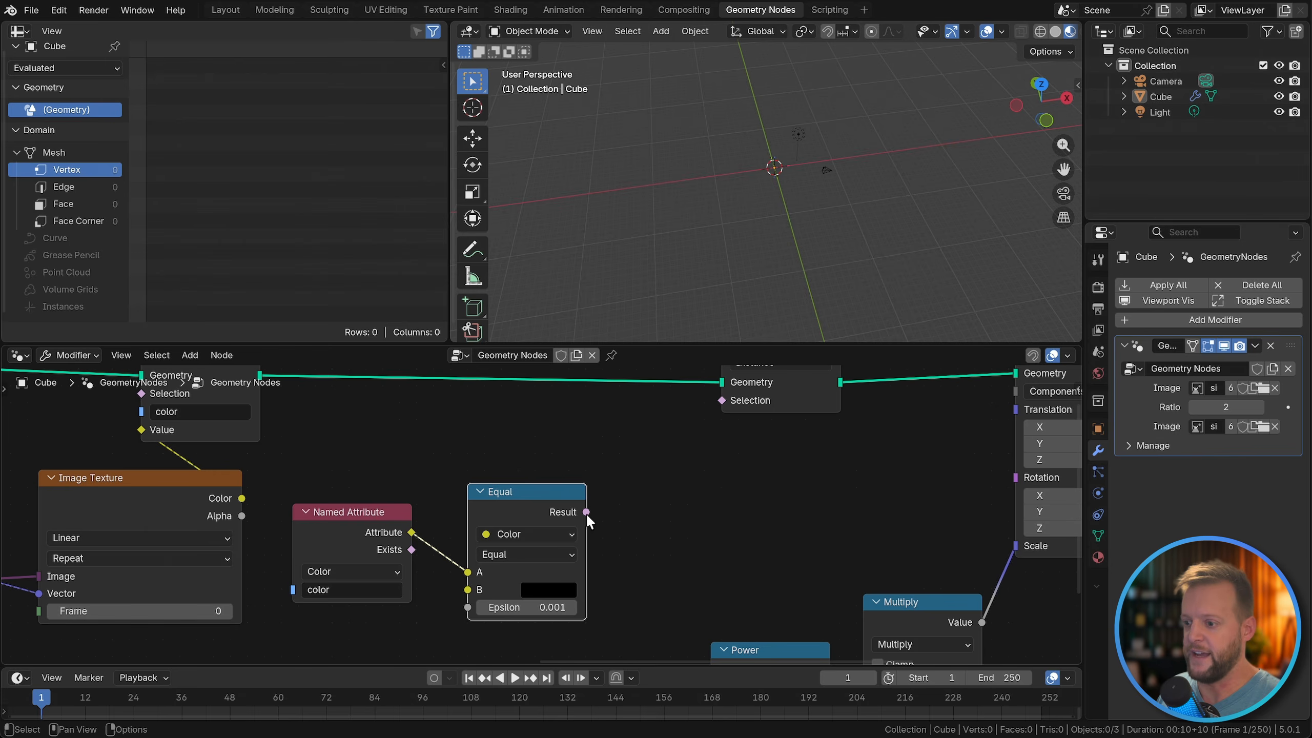
Step: Connect the Equal node's Result to Delete Geometry's Selection and set Epsilon to 0.01
drag(586, 511, 722, 400)
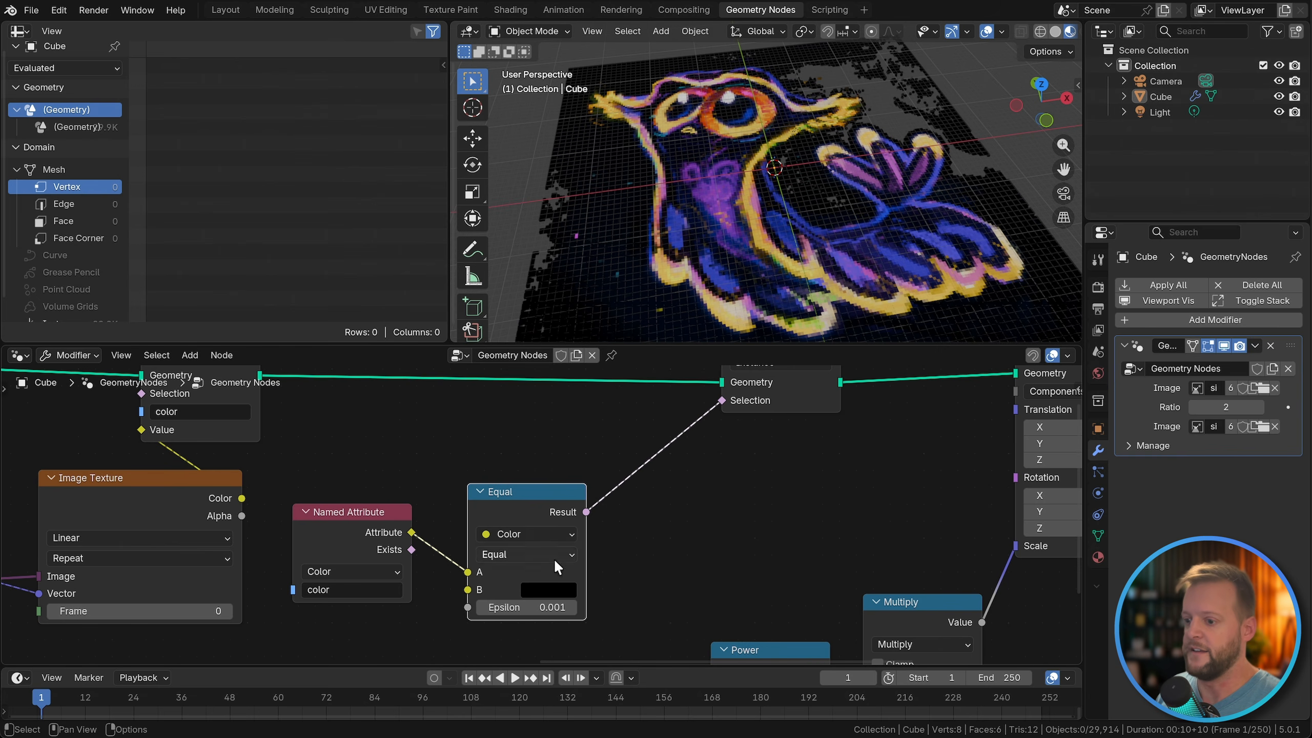
click(517, 607)
text(0.01)
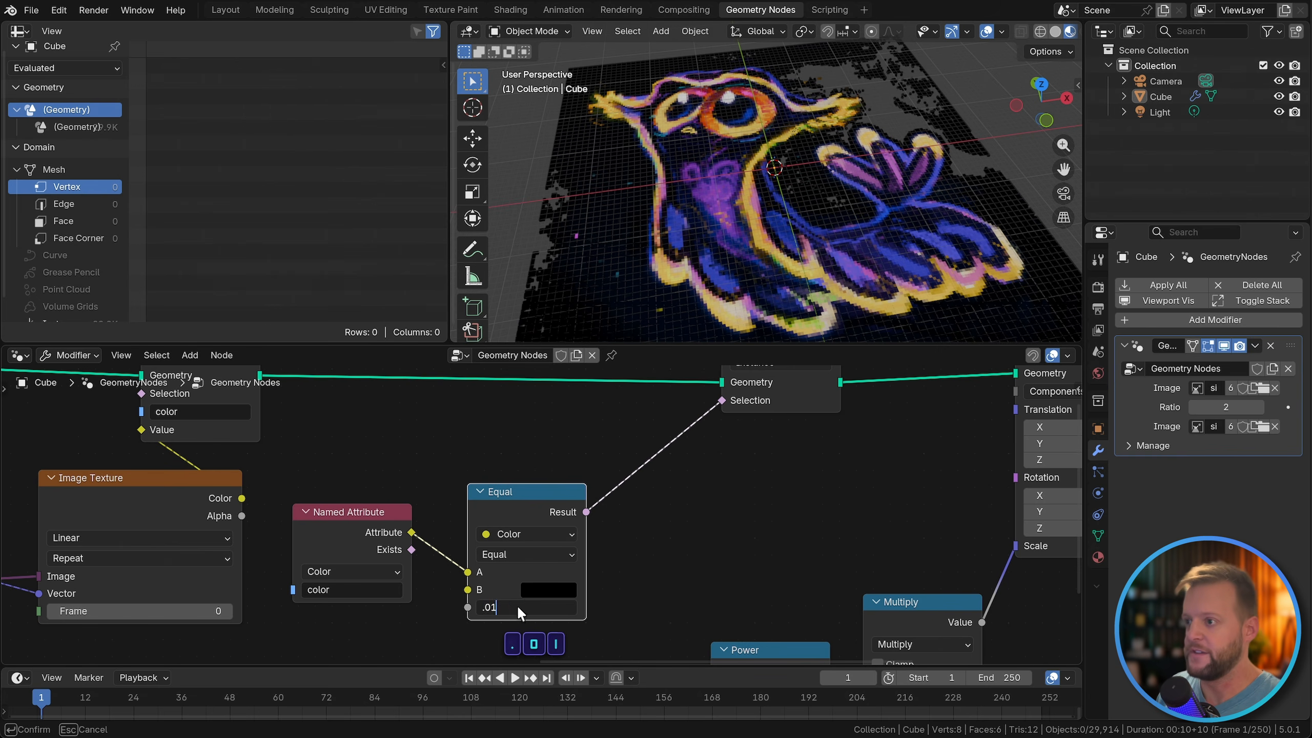
key(Return)
middle_drag(741, 259, 878, 259)
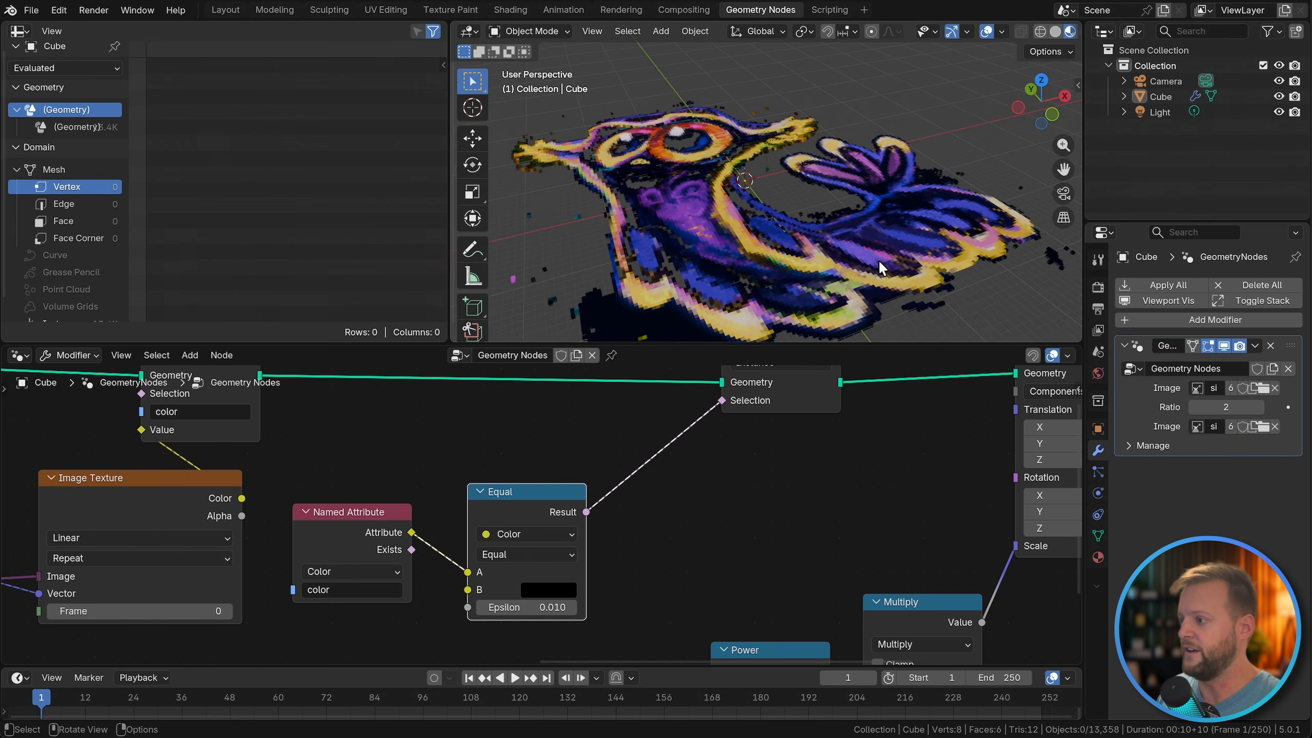
Step: Set the World background Strength to 0 in rendered shading, comparing the image against a brighter background
click(1098, 373)
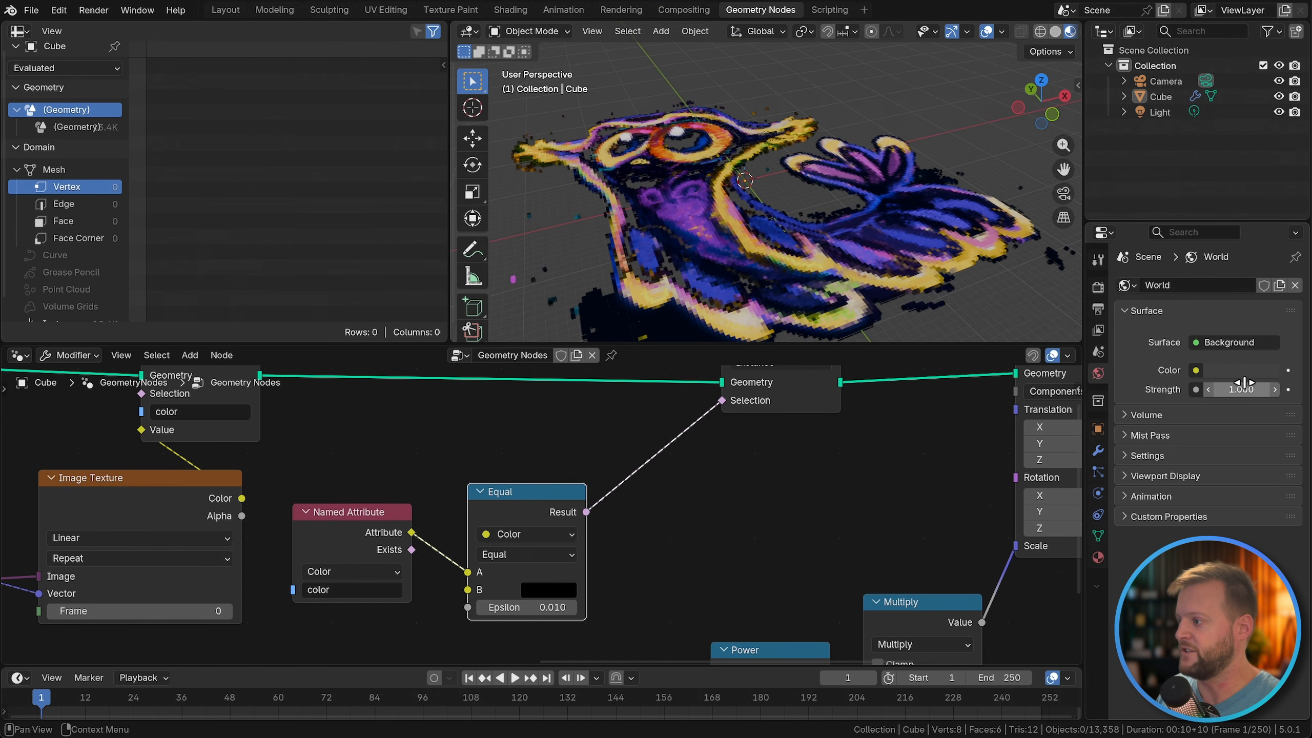
drag(1244, 389, 1188, 389)
key(z)
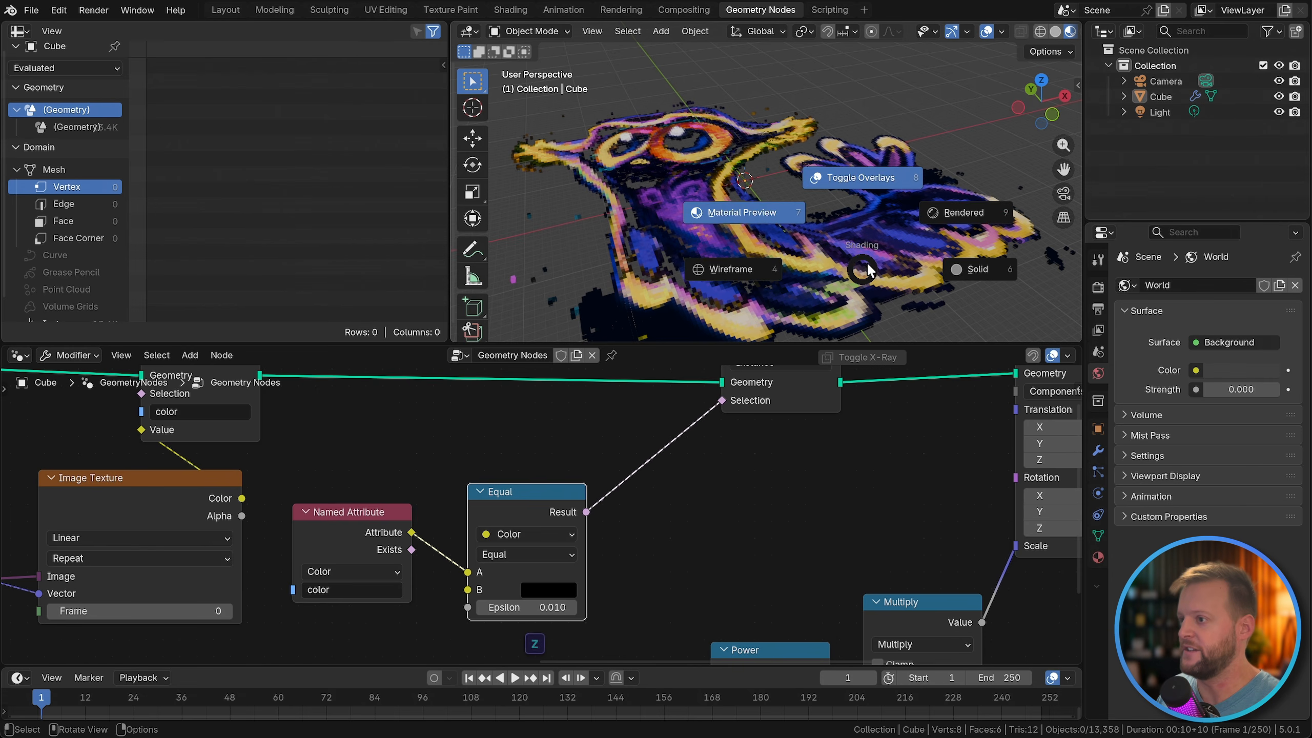
click(963, 206)
mouse_move(851, 197)
middle_down()
mouse_move(818, 256)
mouse_move(759, 258)
mouse_move(762, 237)
middle_up()
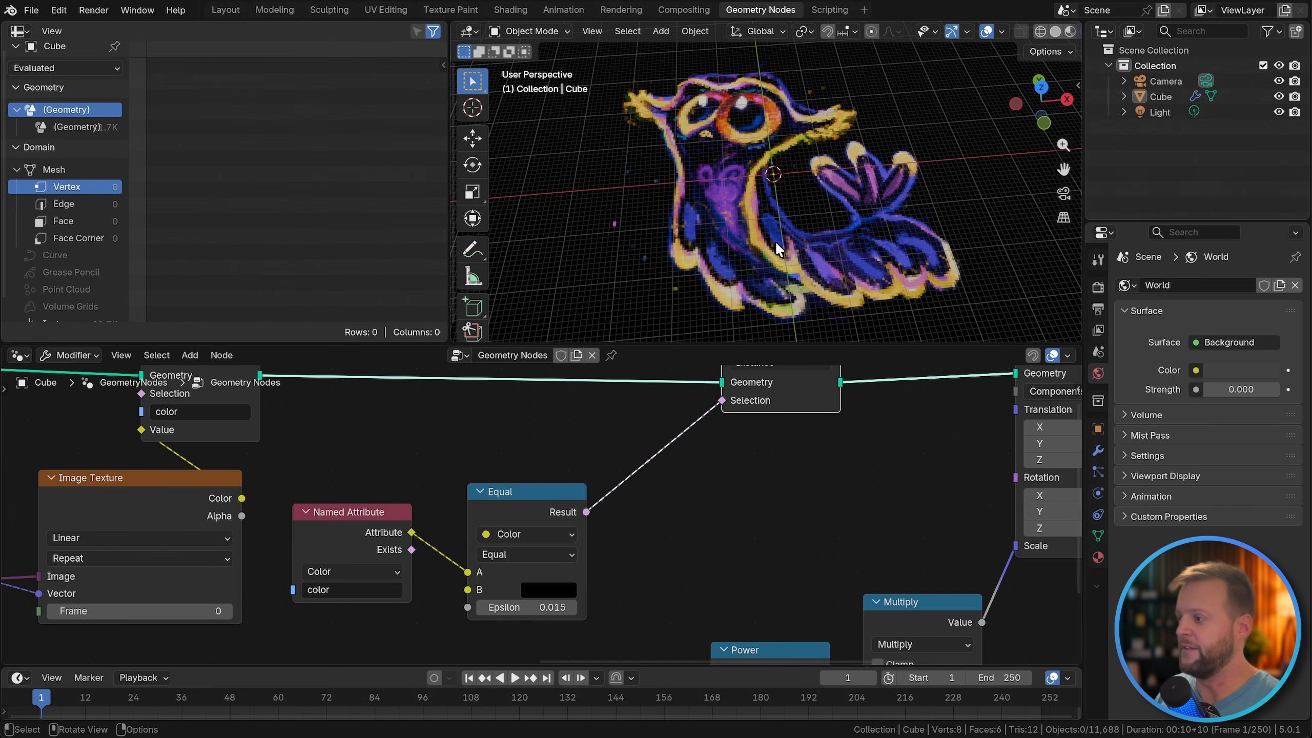
middle_drag(762, 214, 750, 261)
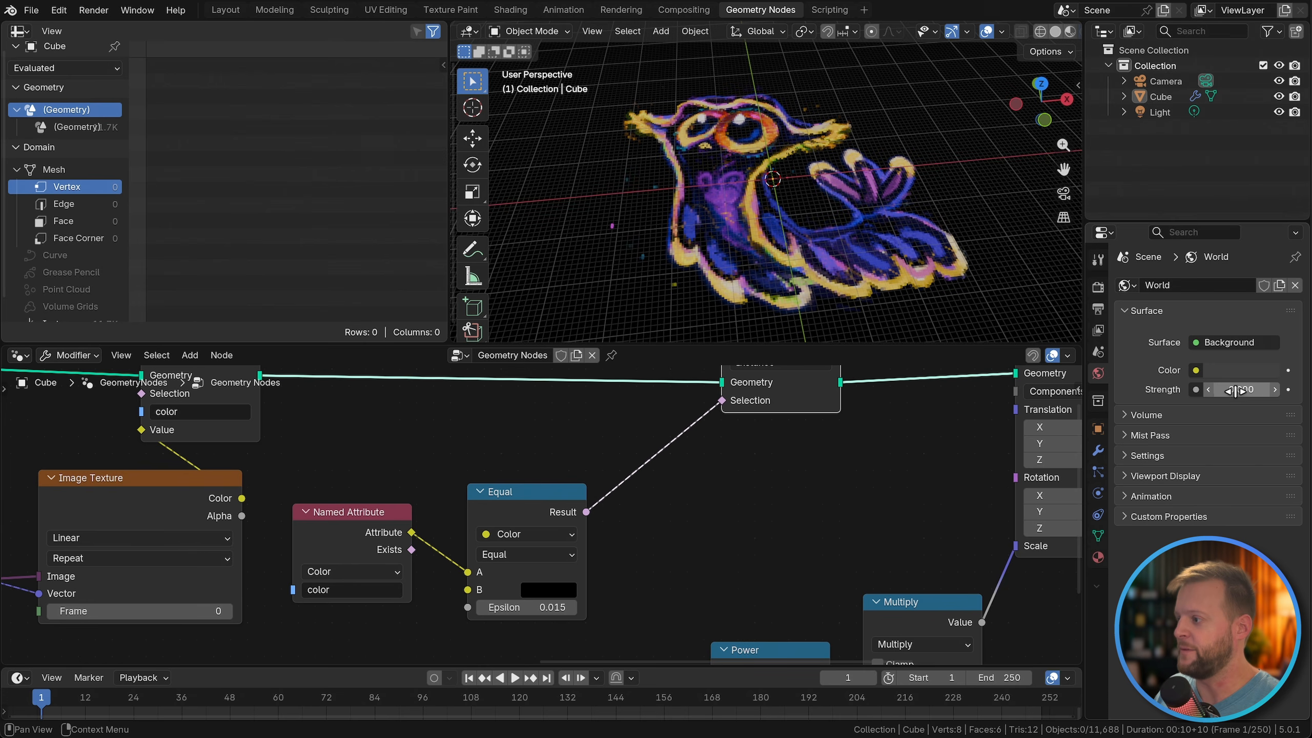
drag(1235, 389, 1275, 390)
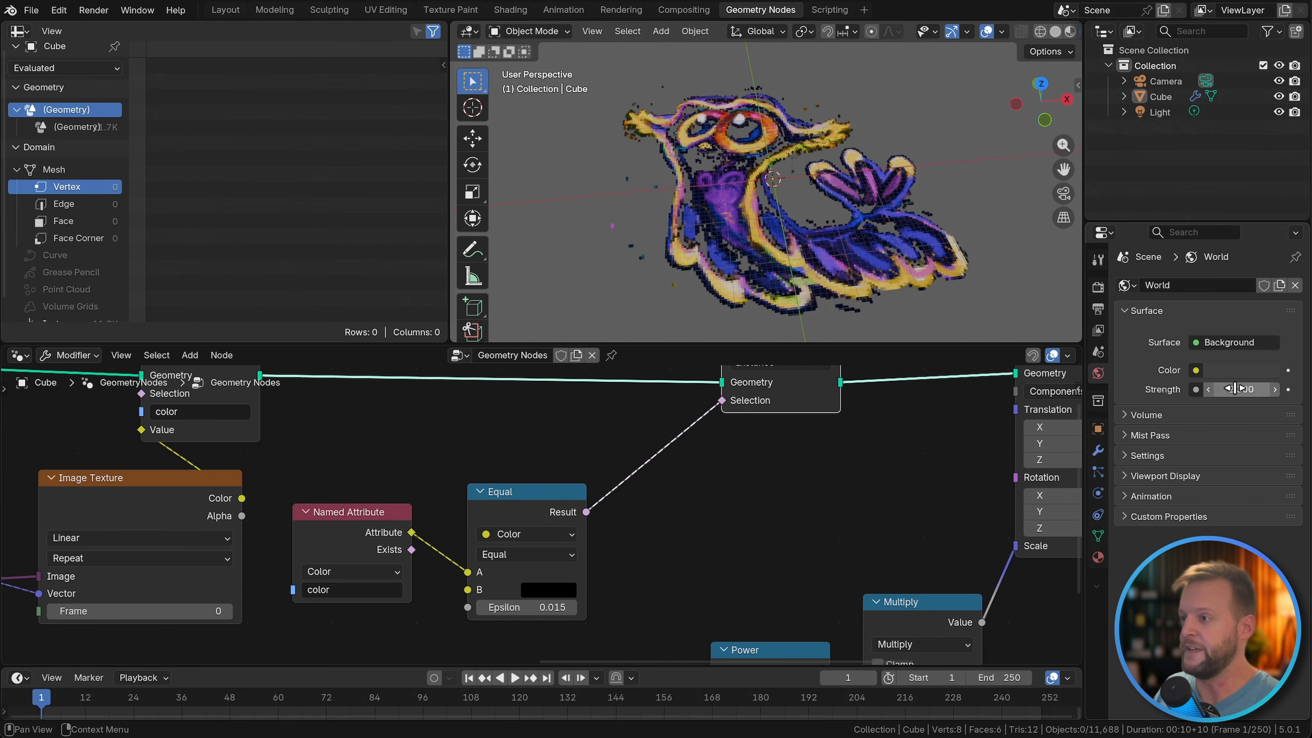
drag(1234, 388, 1126, 388)
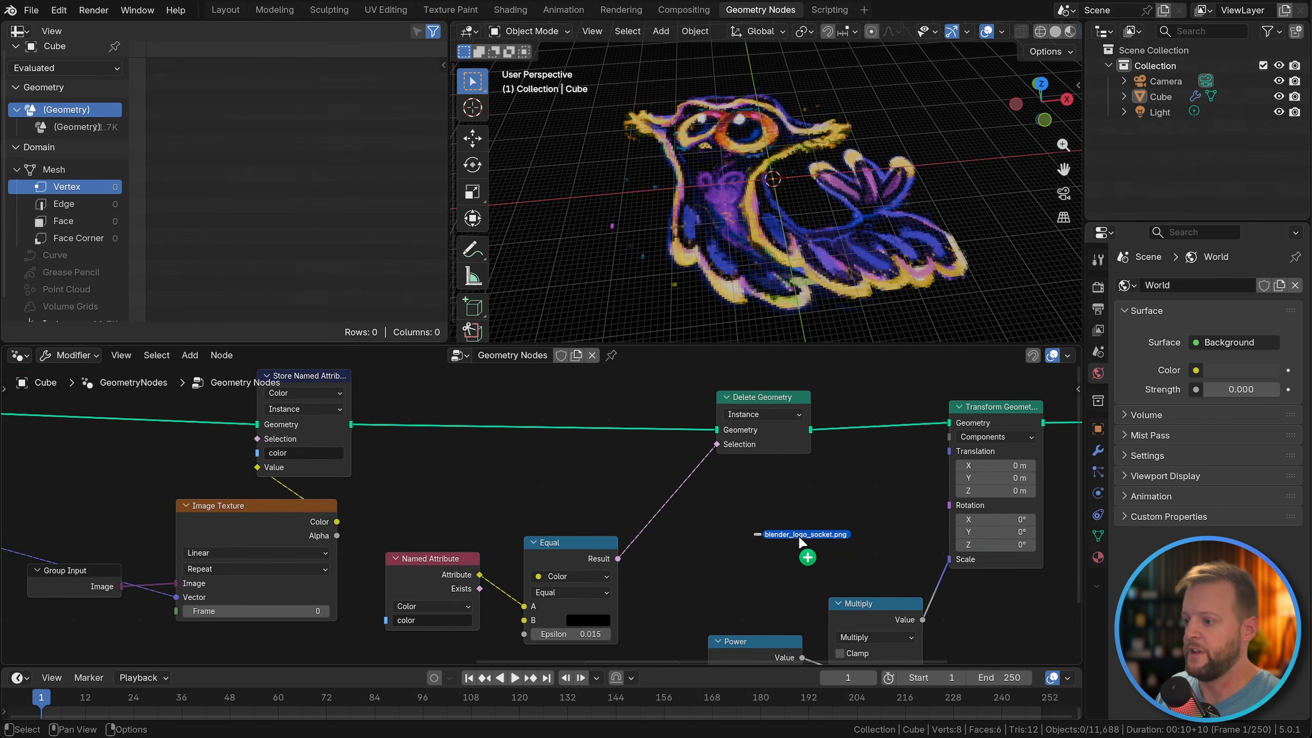
Step: Load blender_logo_socket.png as a new Image Texture node and delete that node, keeping the image in the file
drag(797, 535, 769, 515)
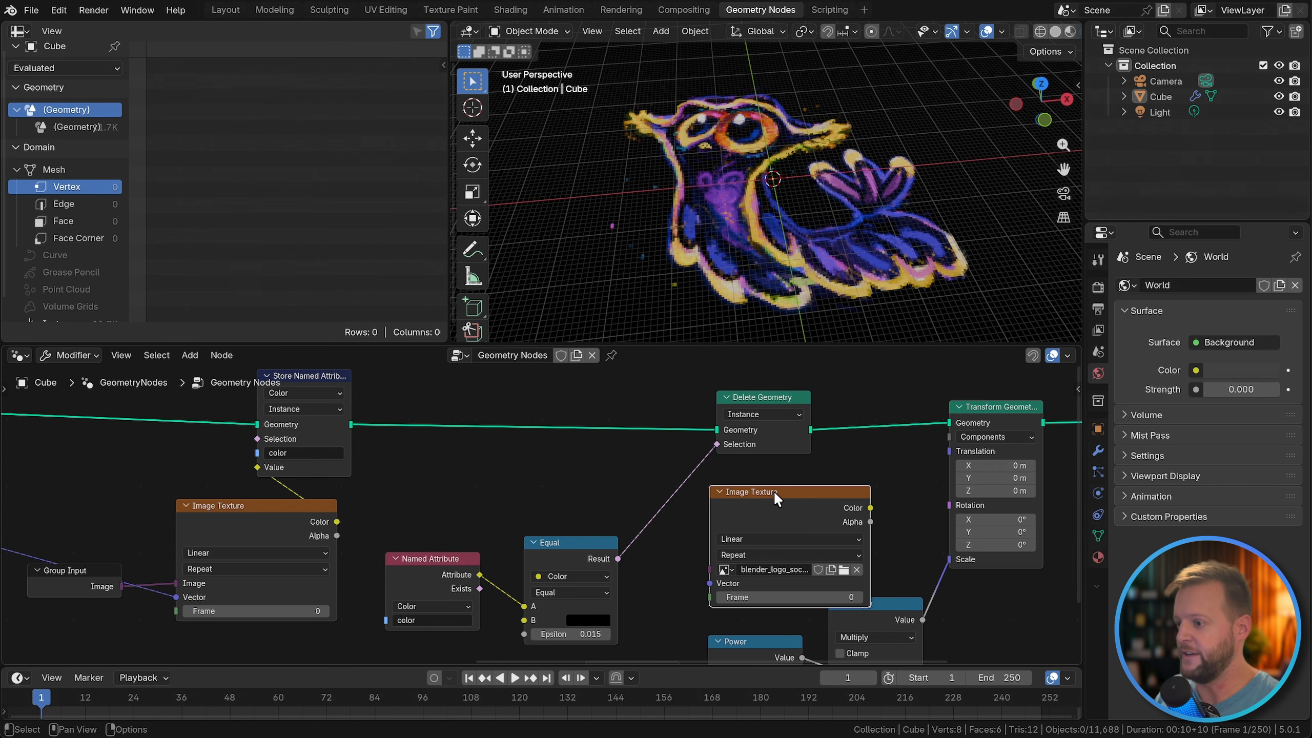
key(x)
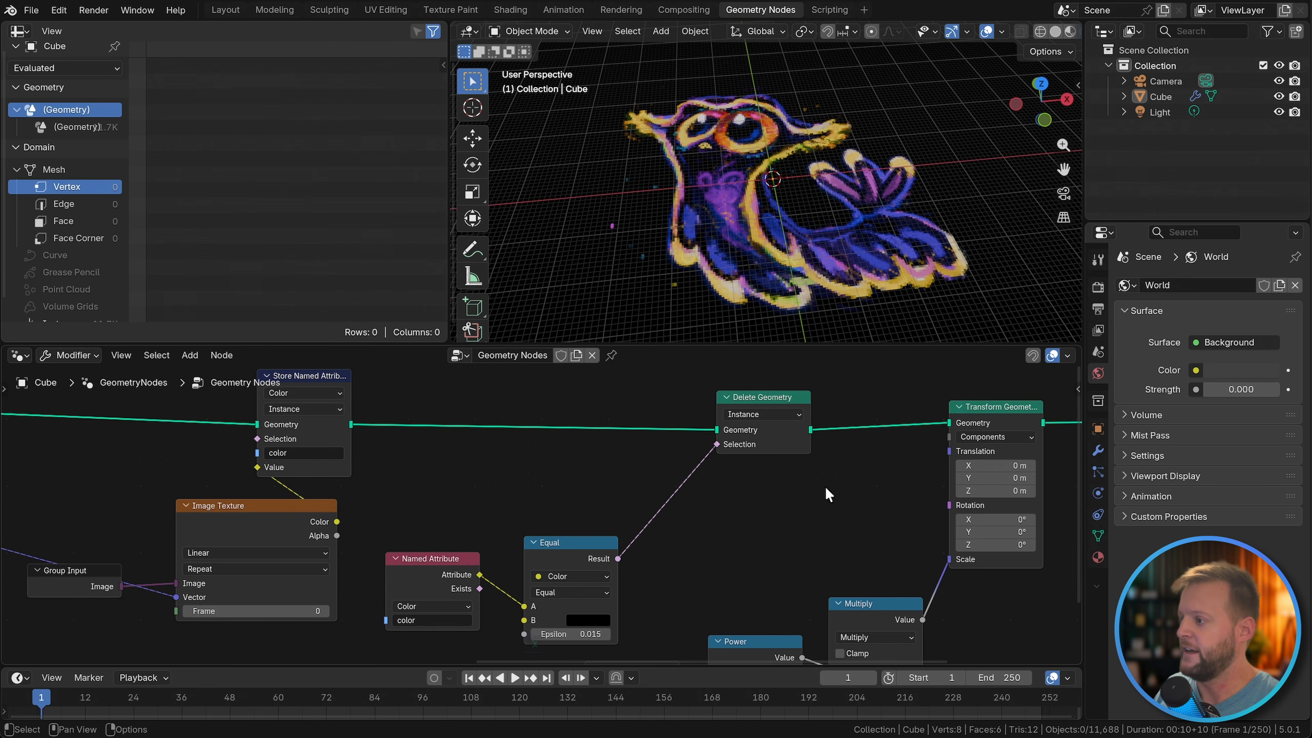
Step: Remove the duplicate second Image input from the node group's sockets
click(1098, 453)
key(n)
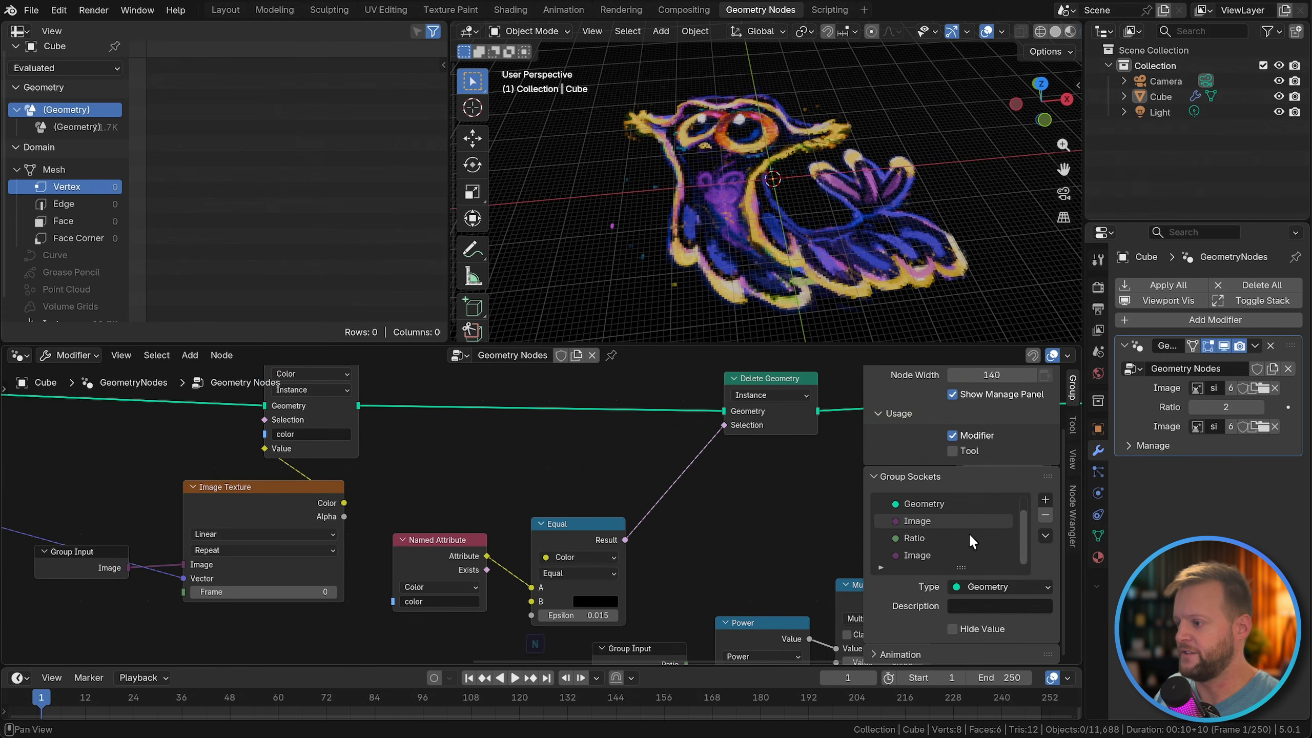
click(947, 554)
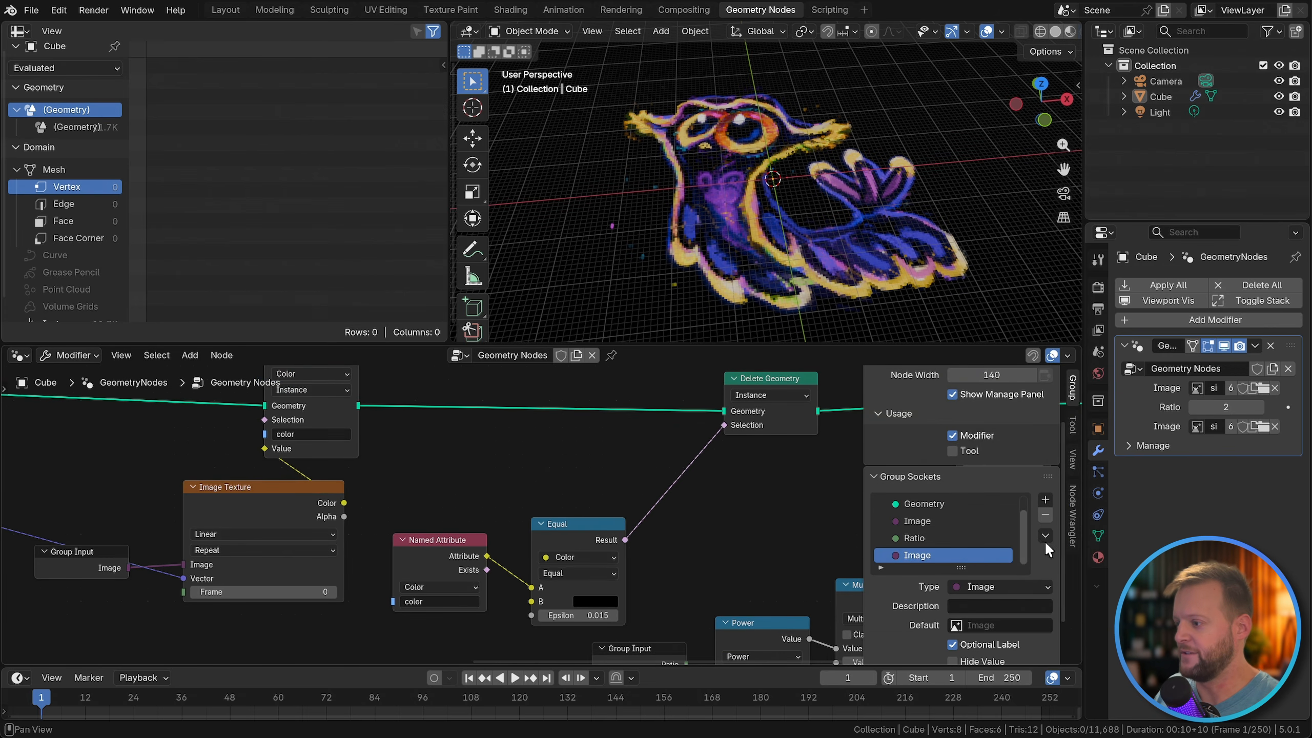
click(1044, 515)
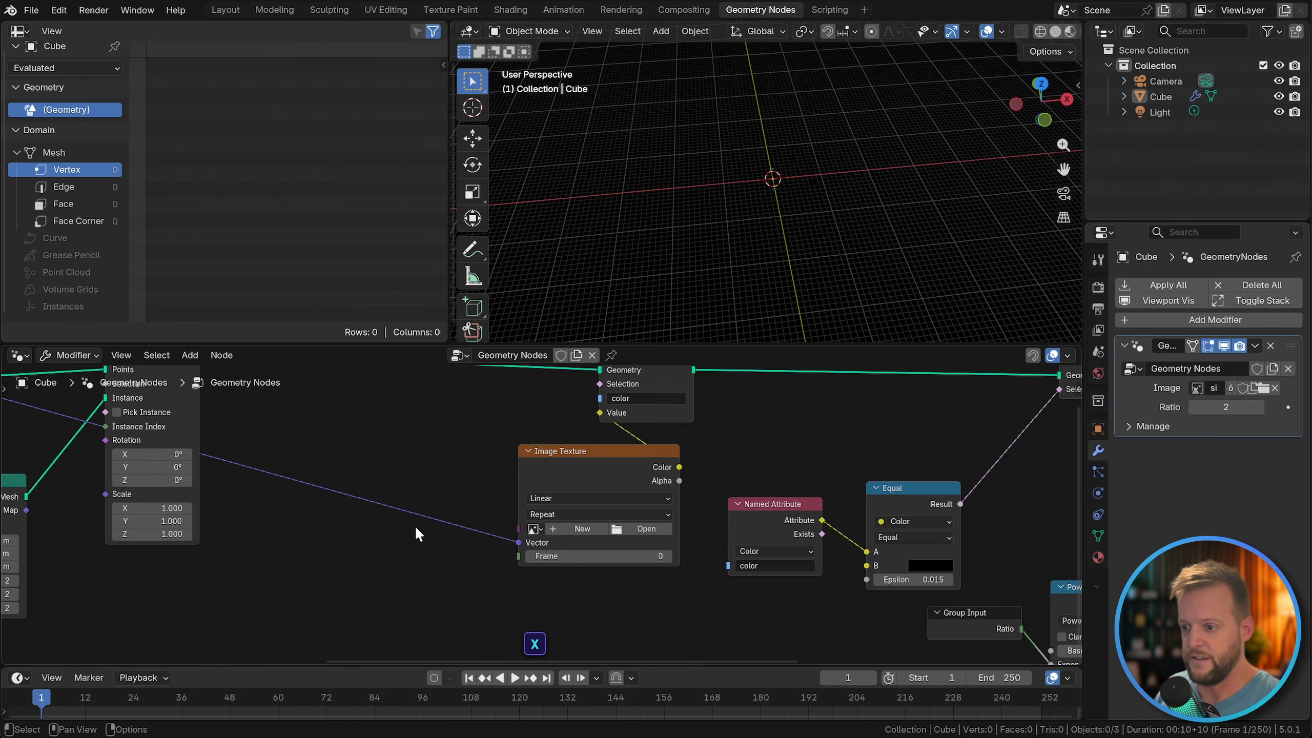
Step: Add a new Group Input node supplying the remaining Image input to the Image Texture's Image socket
drag(516, 526, 424, 537)
text(groupi)
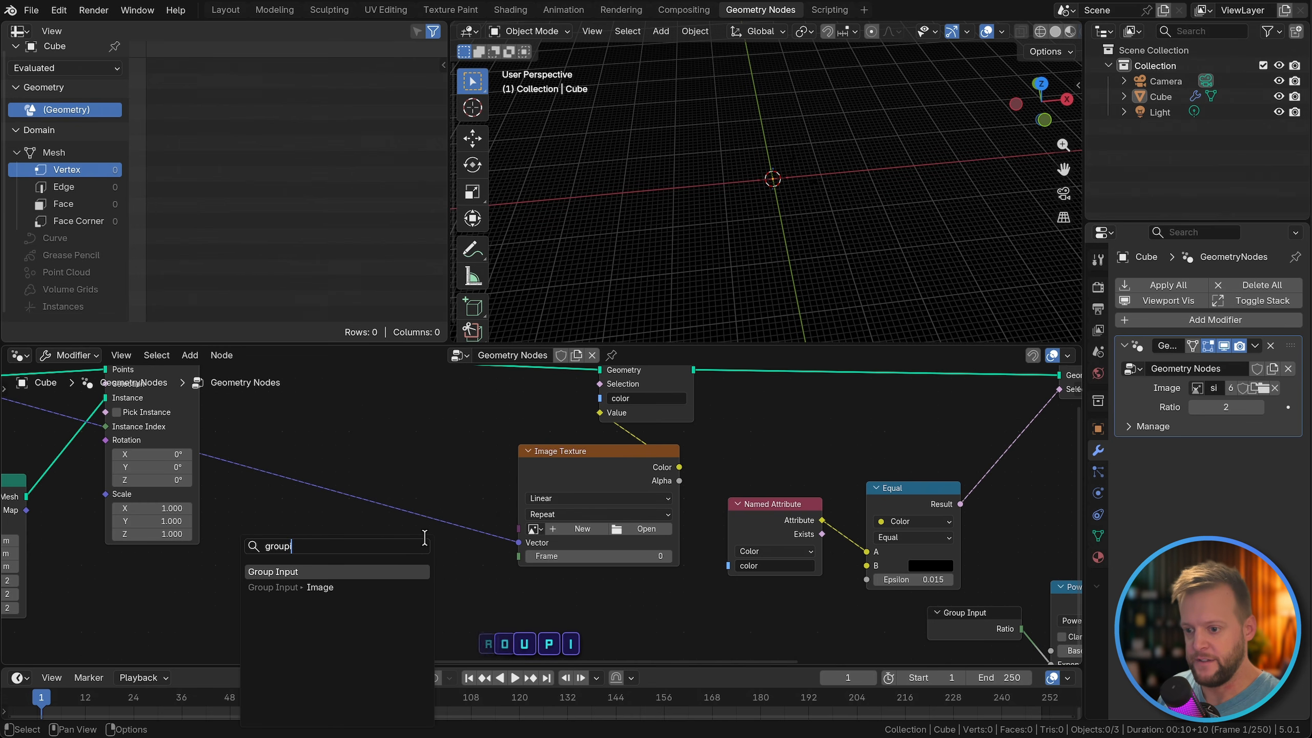
key(Return)
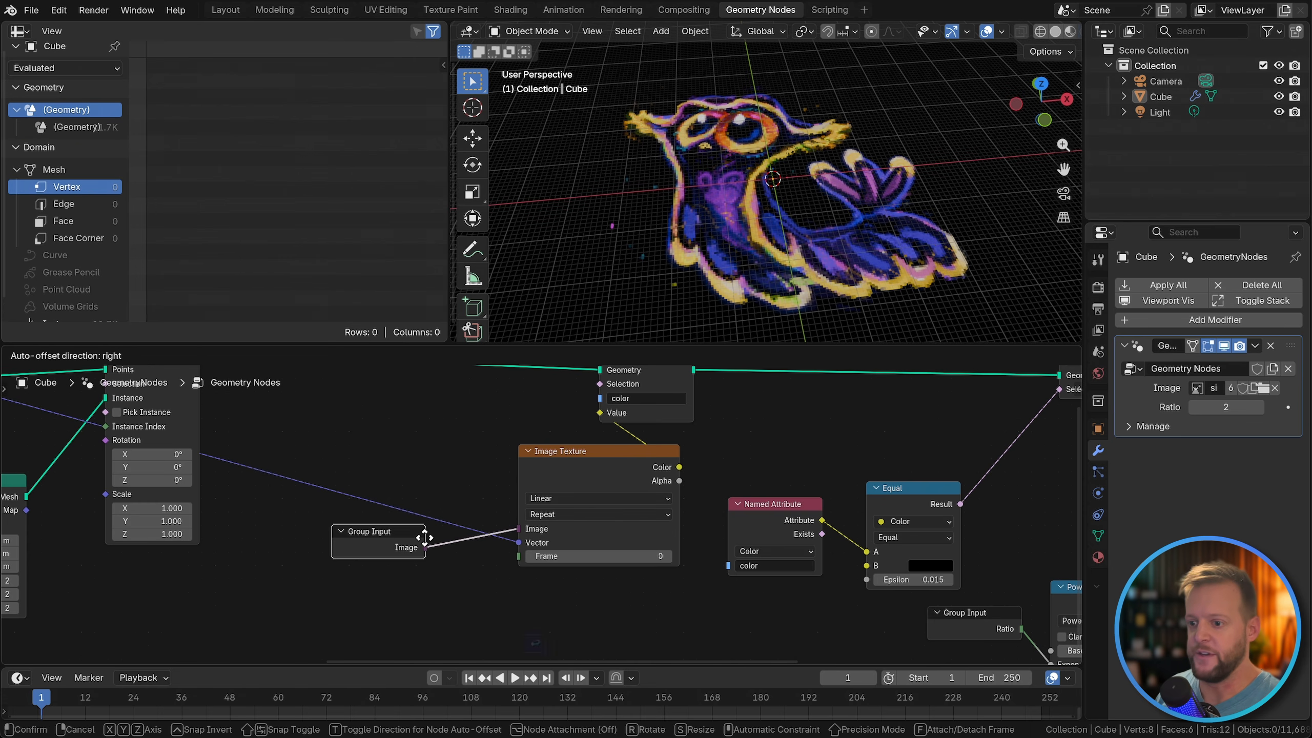
click(458, 483)
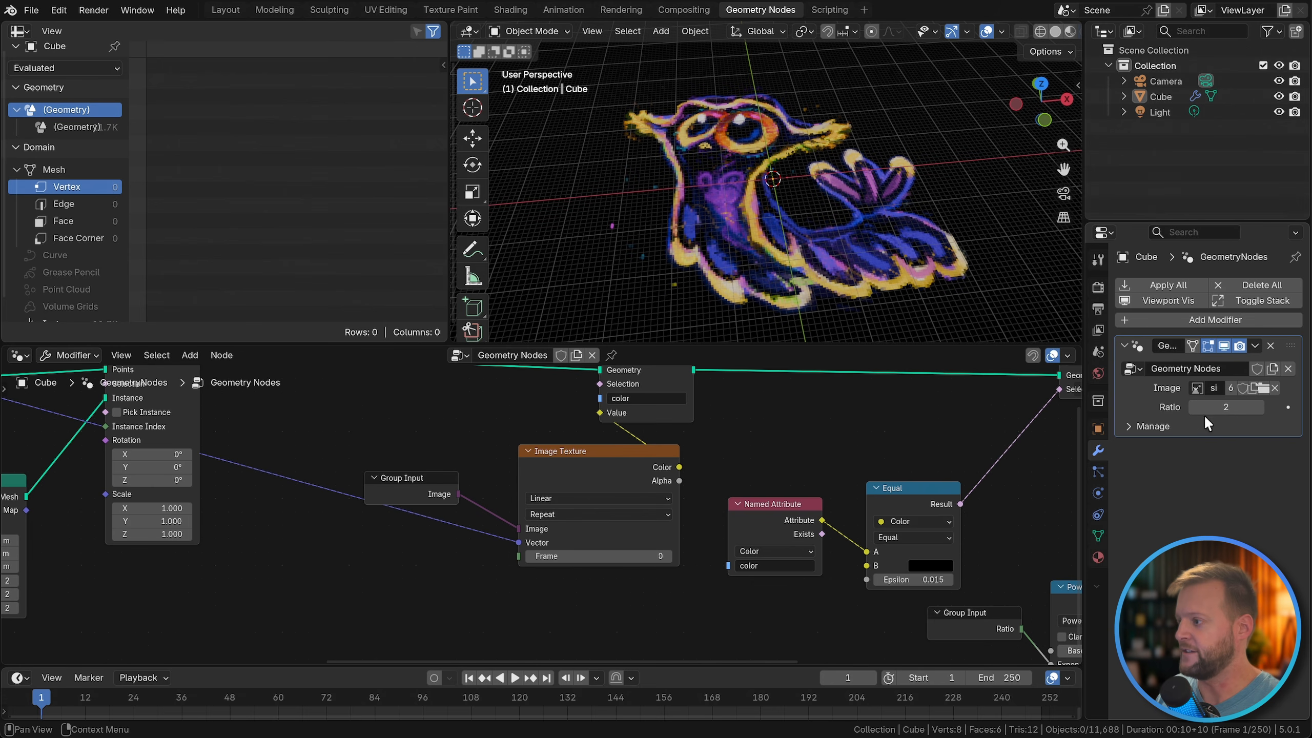
Step: Assign blender_logo_socket.png to the modifier's Image input and view the resulting cube grid at an angle
drag(1084, 421, 1054, 421)
click(1180, 388)
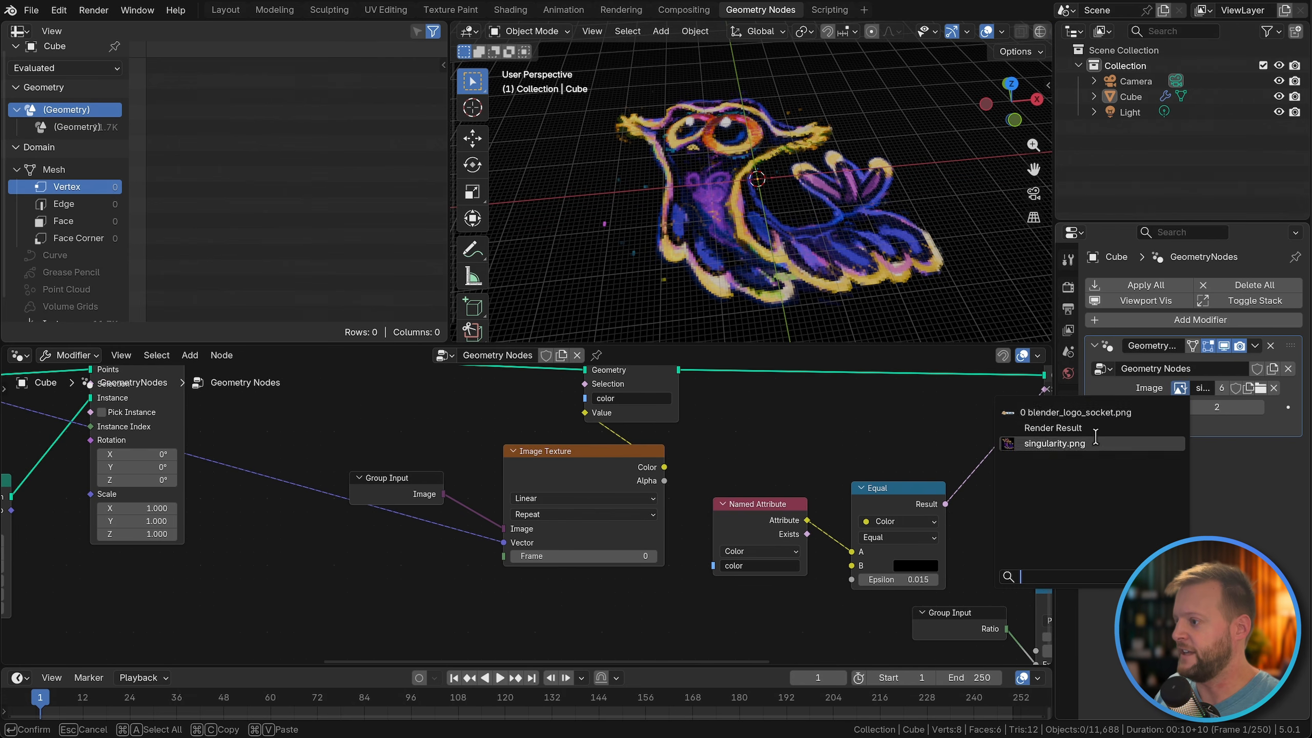
click(1083, 415)
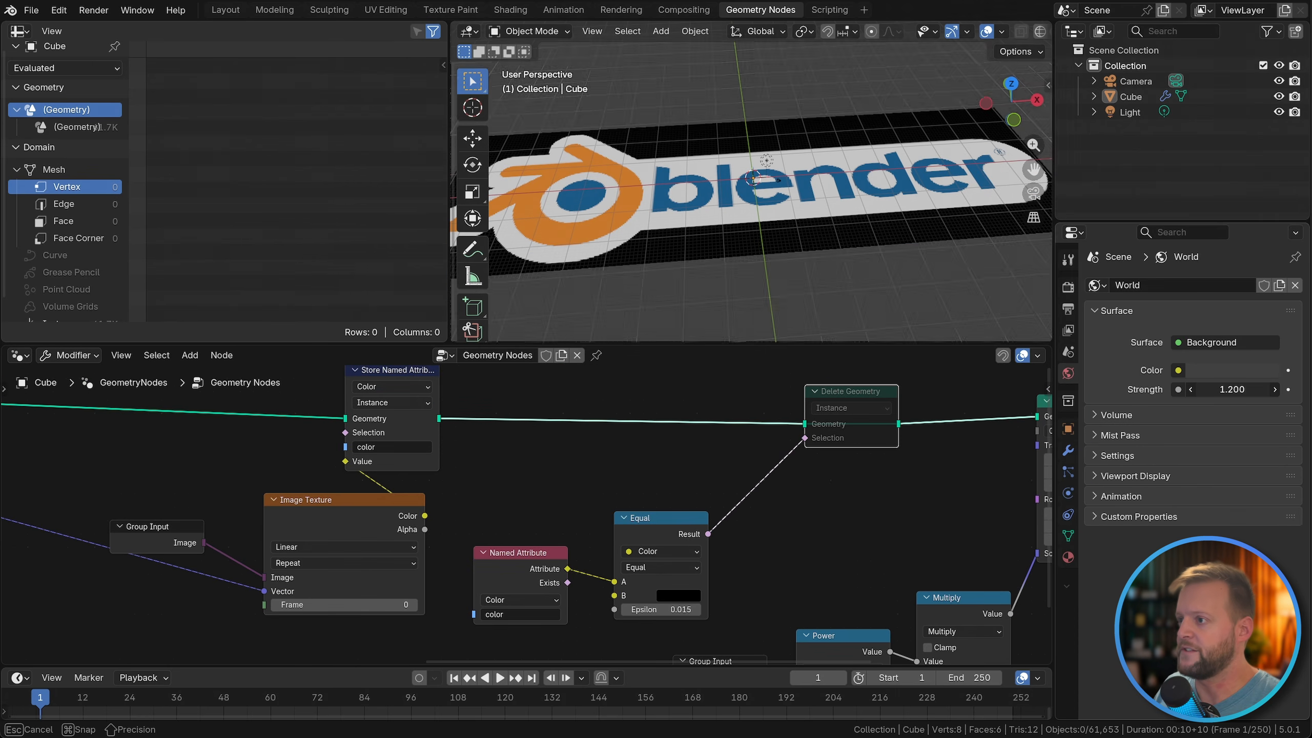
middle_drag(793, 224, 728, 245)
Step: Change the Spreadsheet area to an Image Editor and display blender_logo_socket.png in it
click(31, 10)
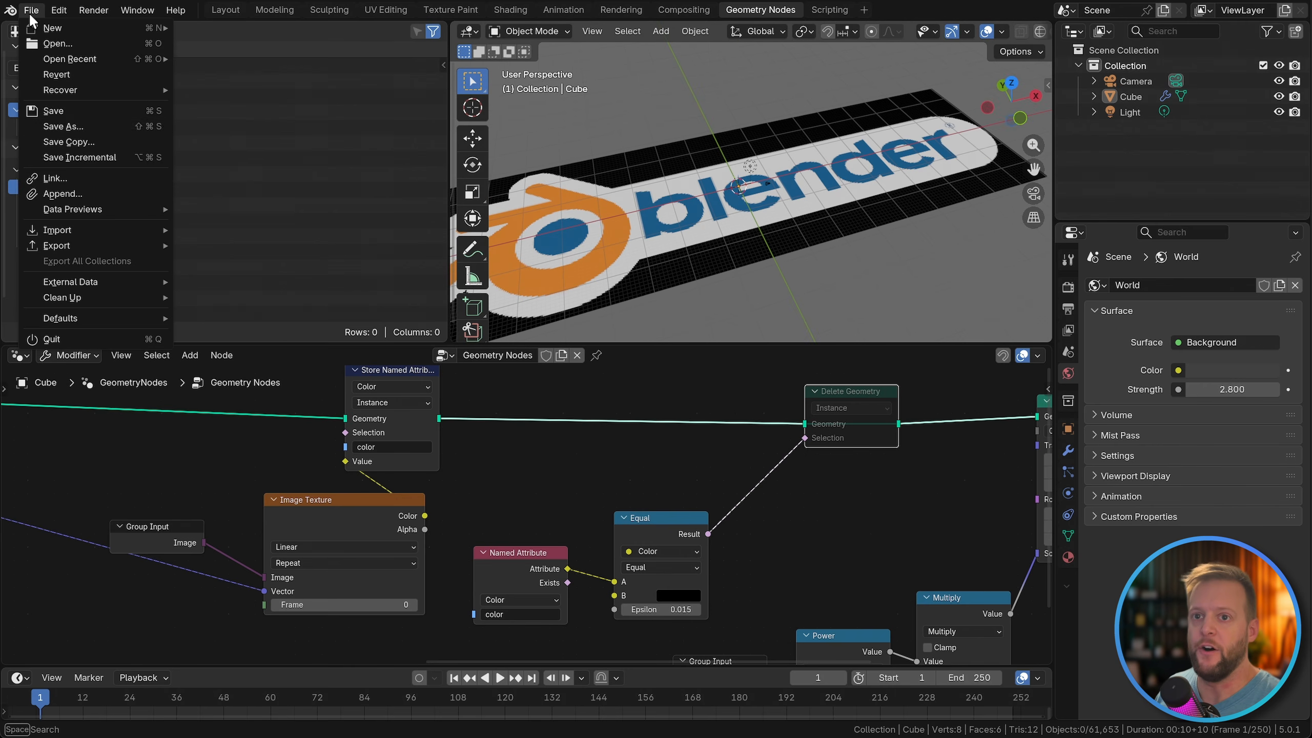
click(19, 31)
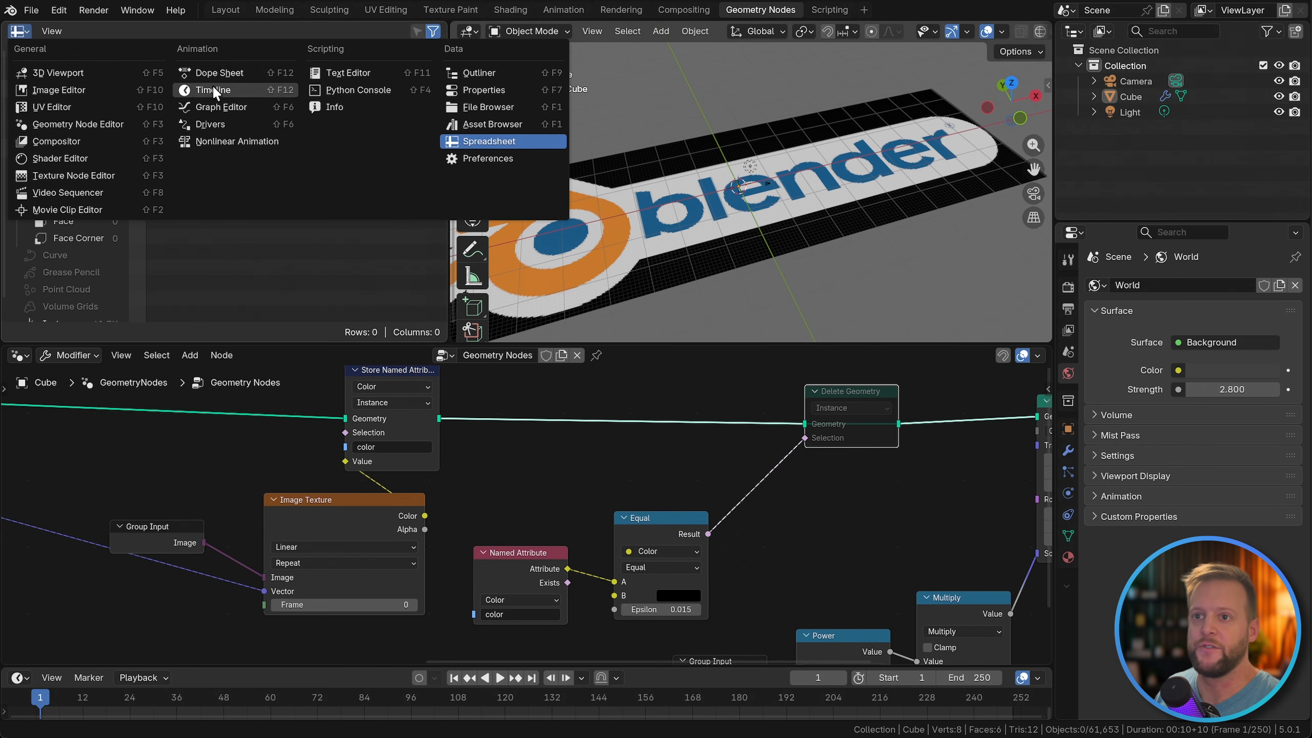
click(80, 98)
click(189, 31)
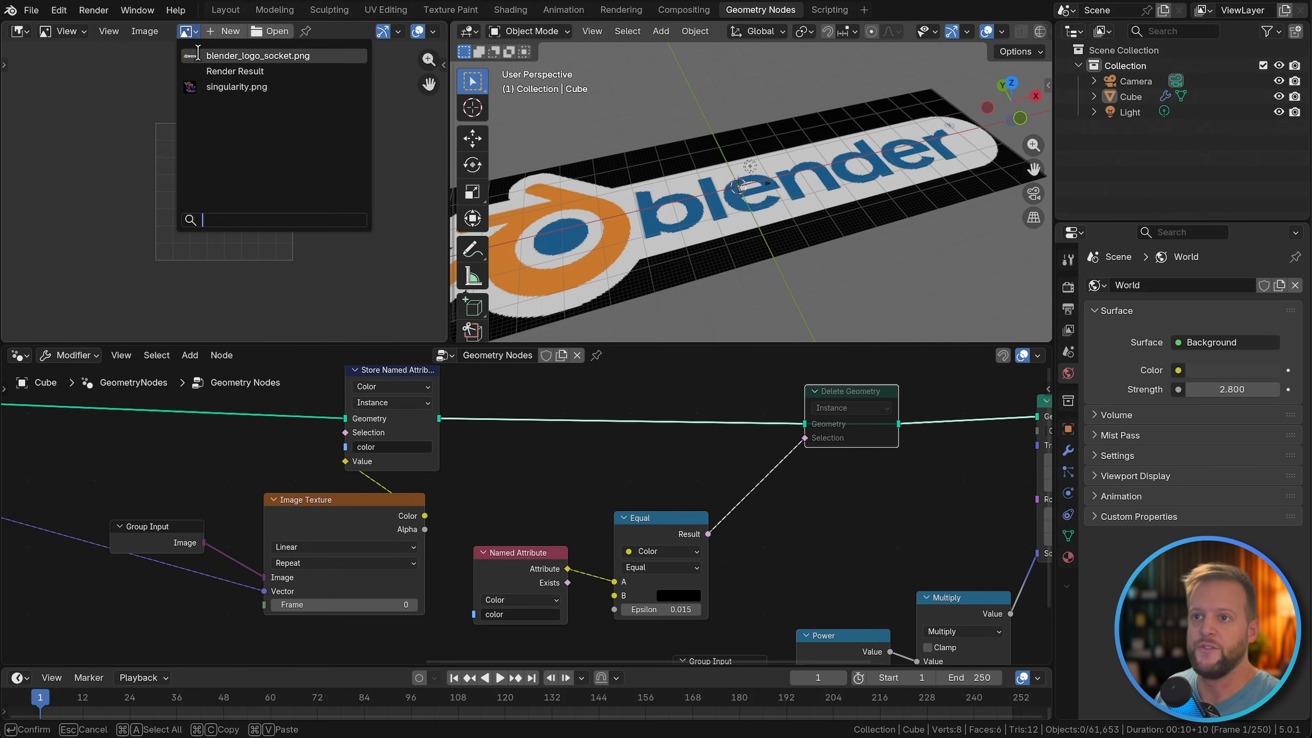
click(211, 56)
scroll(216, 219, down, 2)
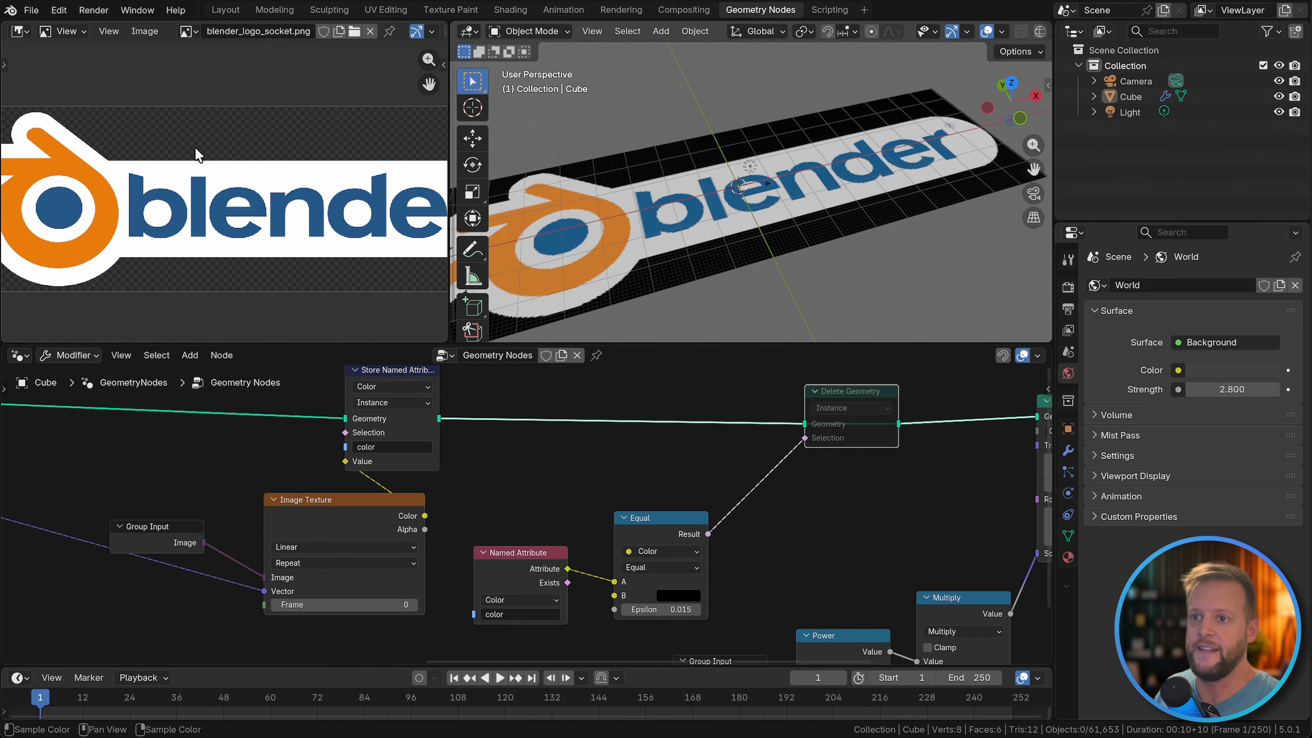
middle_drag(754, 249, 741, 268)
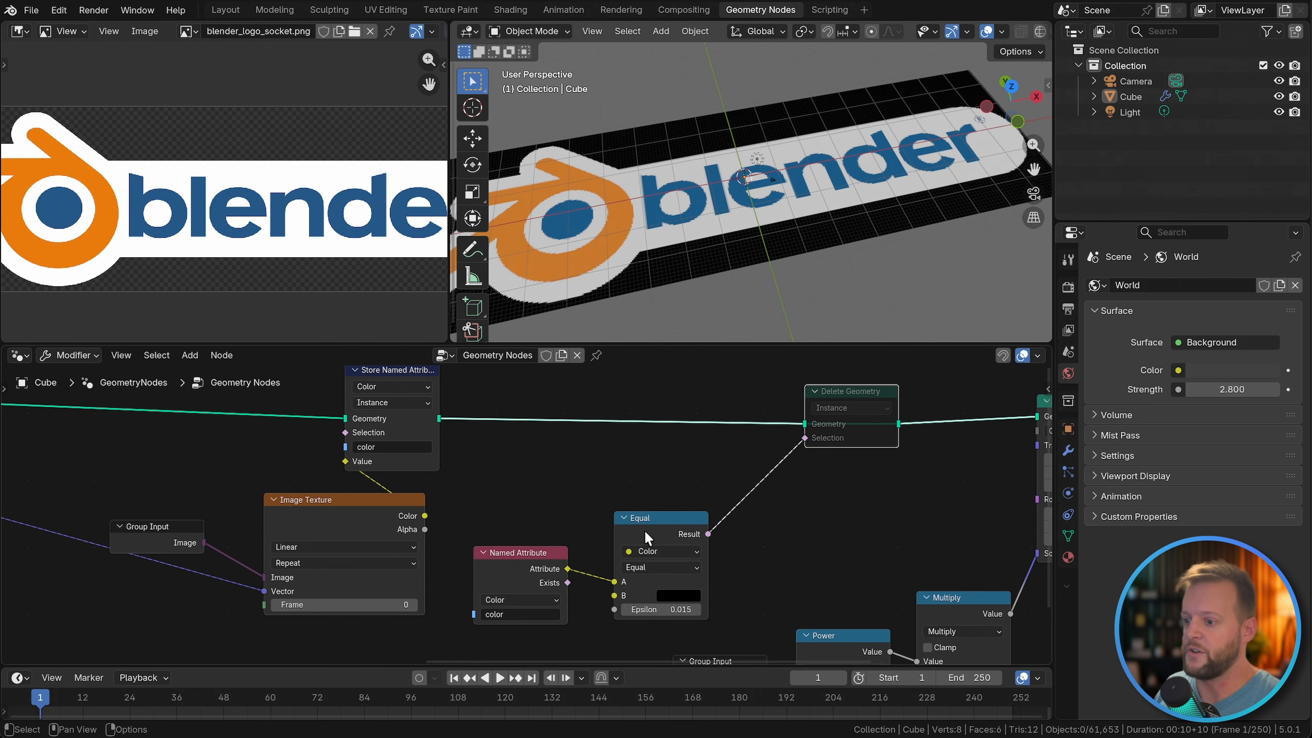
Step: Add a Separate Color node fed by the Named Attribute's Attribute output and place it above the Equal color comparison
drag(653, 537, 647, 558)
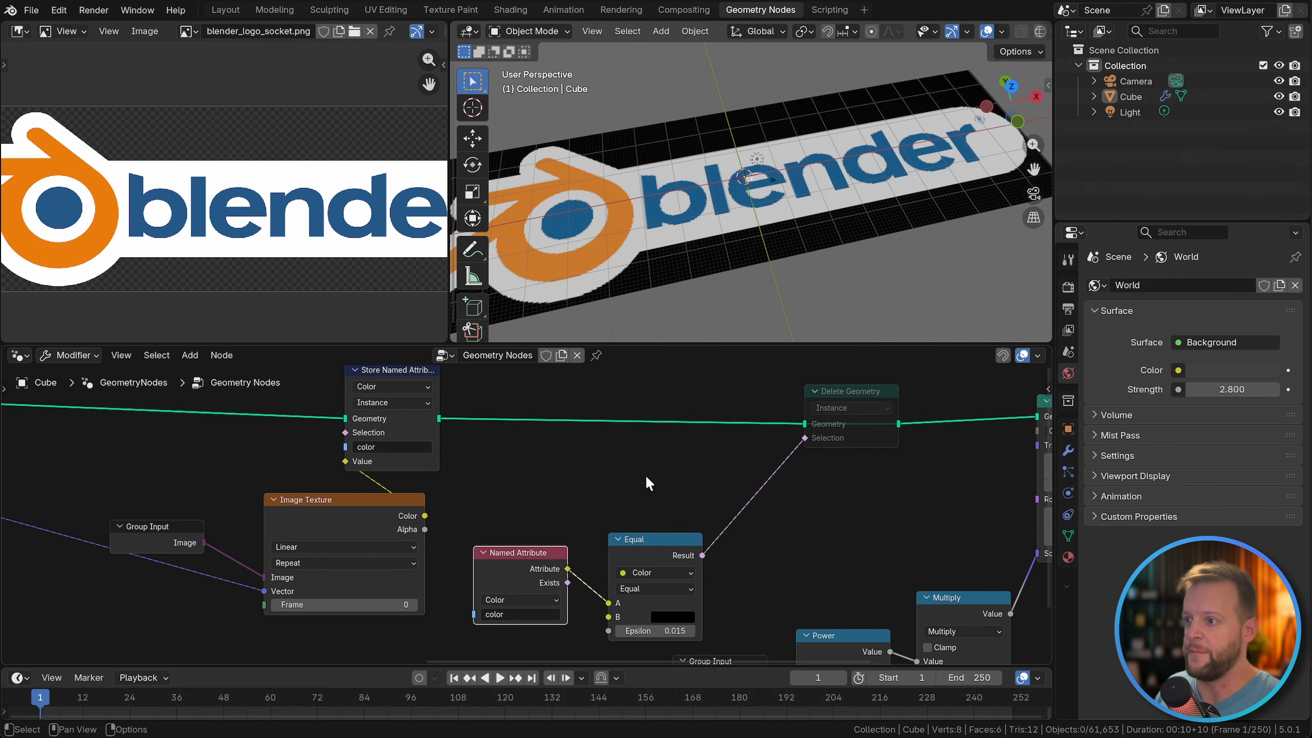
middle_drag(756, 549, 620, 596)
drag(415, 606, 480, 527)
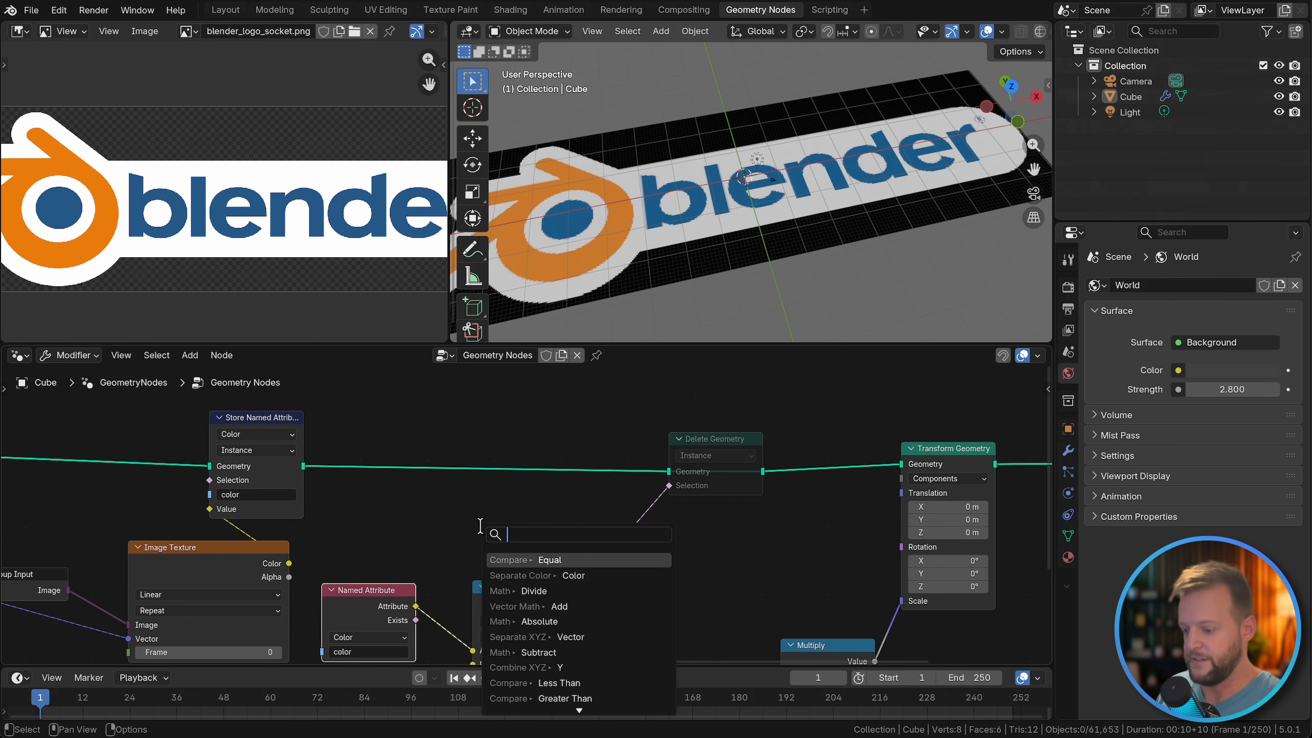
text(sepa)
key(Return)
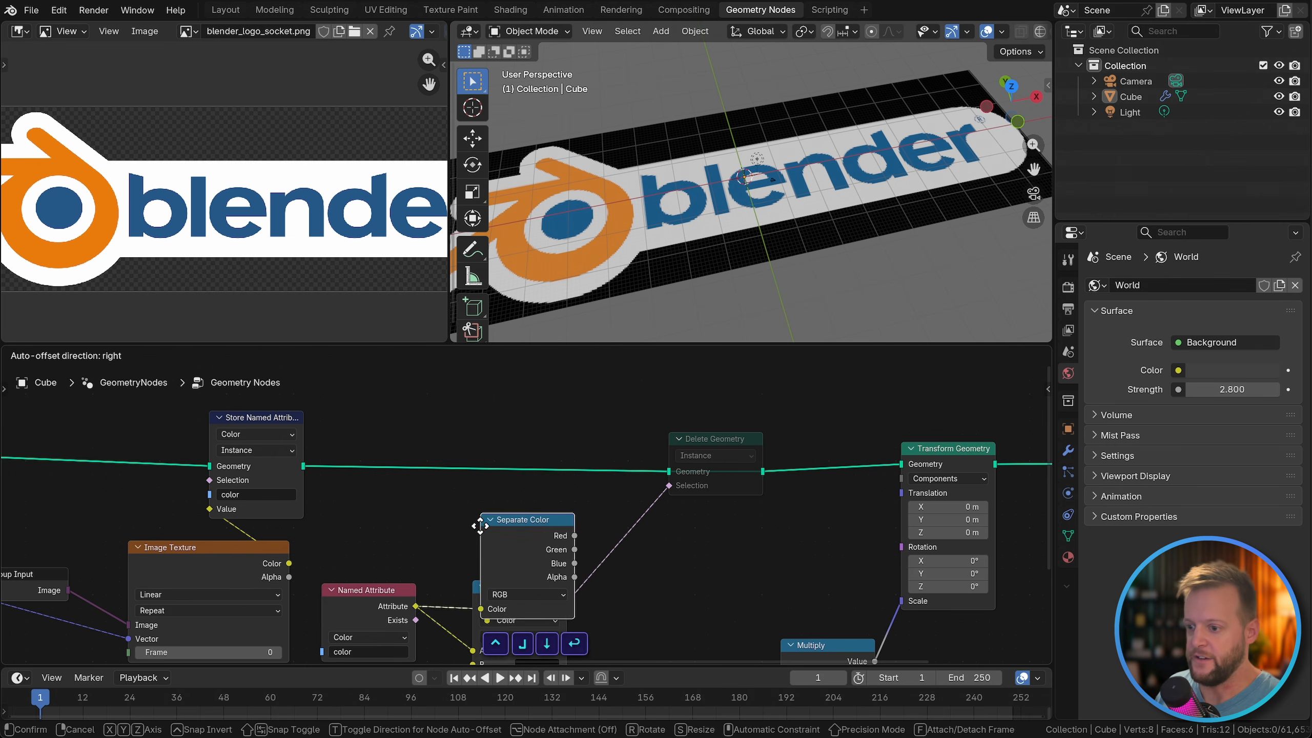
click(475, 488)
middle_drag(563, 542, 535, 511)
Step: Compare Separate Color's Alpha with a float Equal node, link its Result to Delete Geometry's Selection, and unmute Delete Geometry
scroll(509, 515, up, 3)
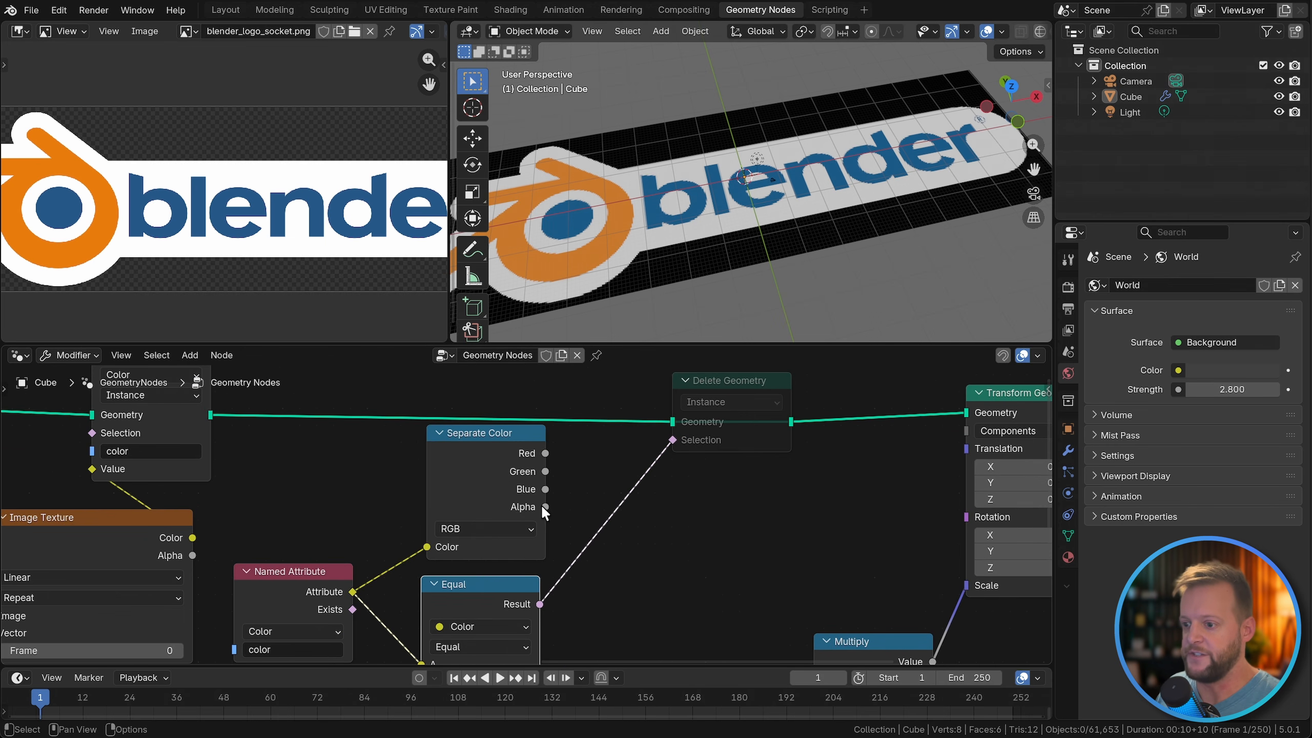
drag(543, 507, 668, 530)
text(compar)
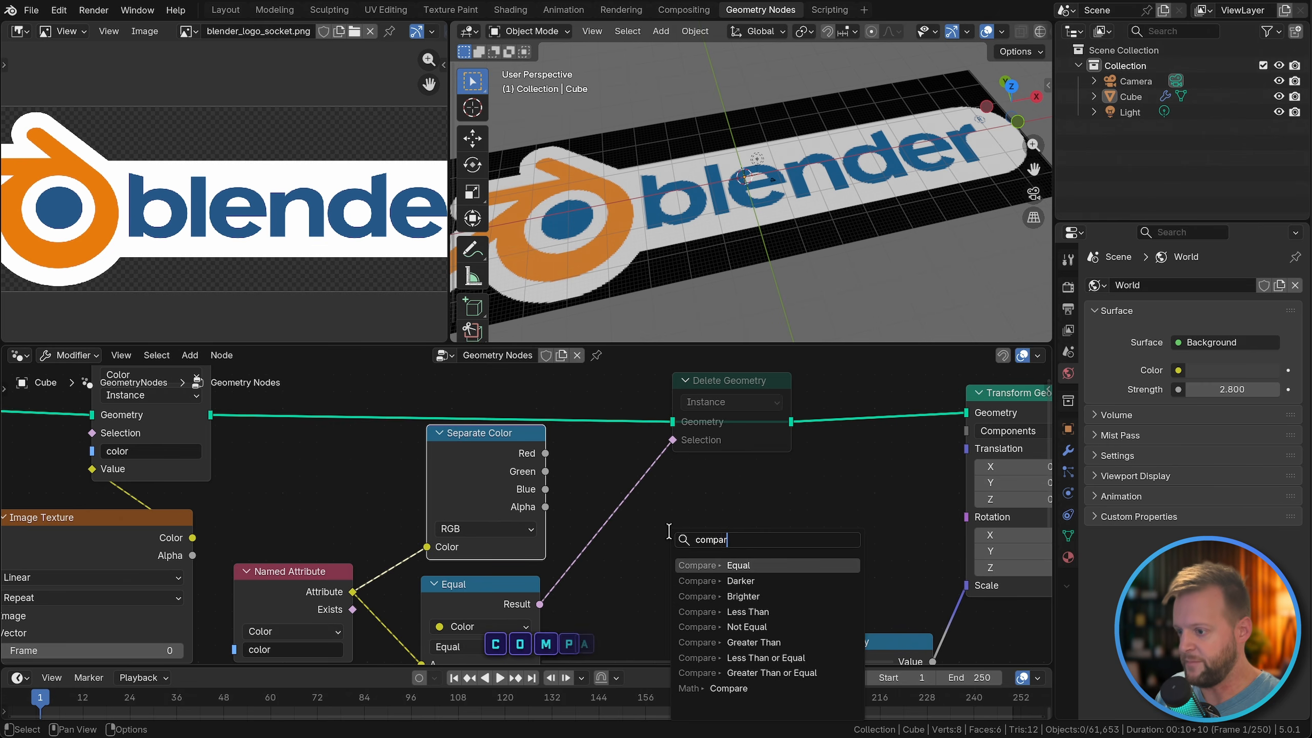
text(e)
key(Return)
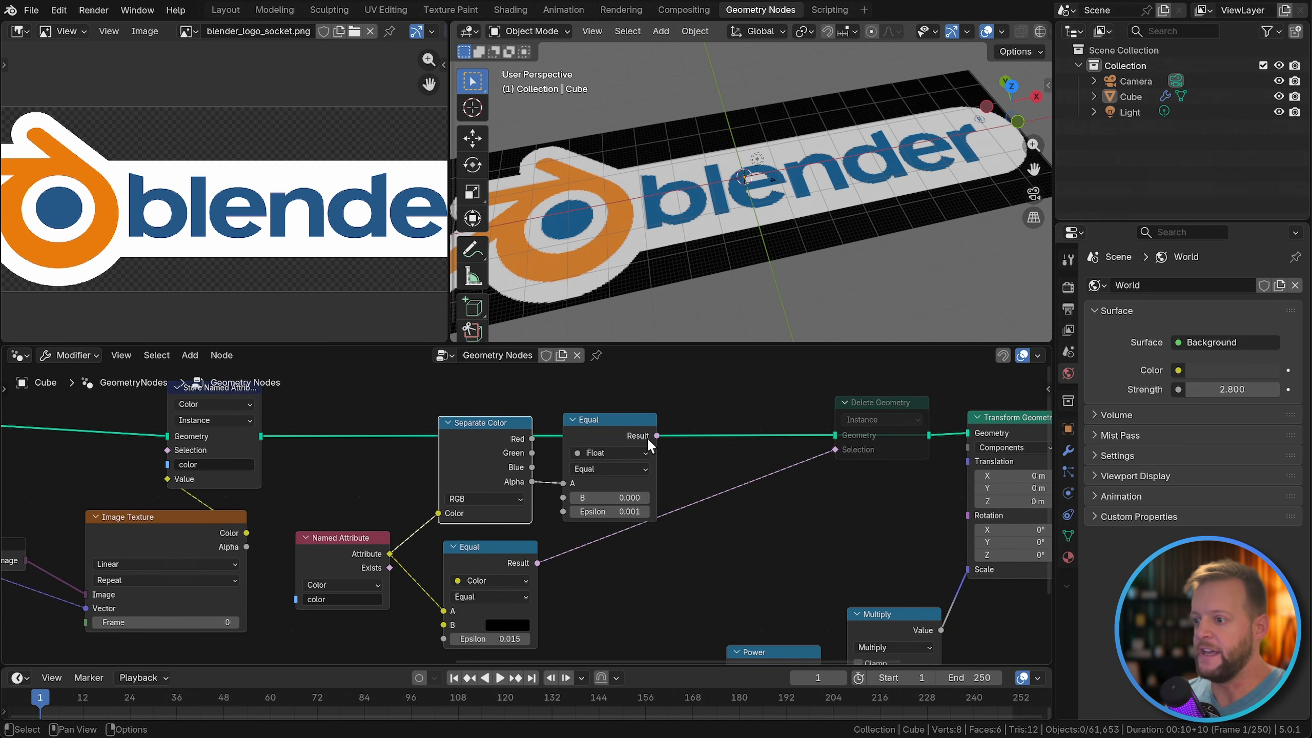
drag(656, 435, 835, 449)
click(898, 403)
key(m)
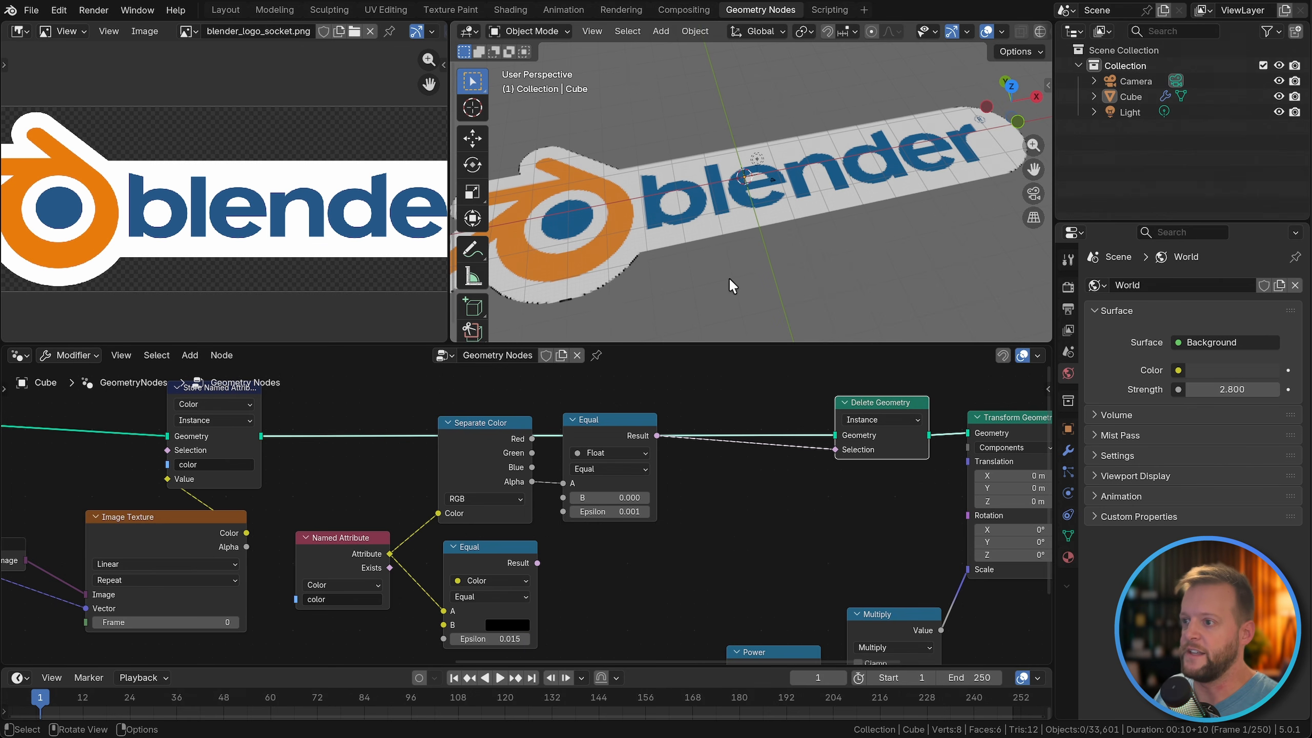
middle_drag(729, 277, 741, 242)
scroll(733, 262, up, 3)
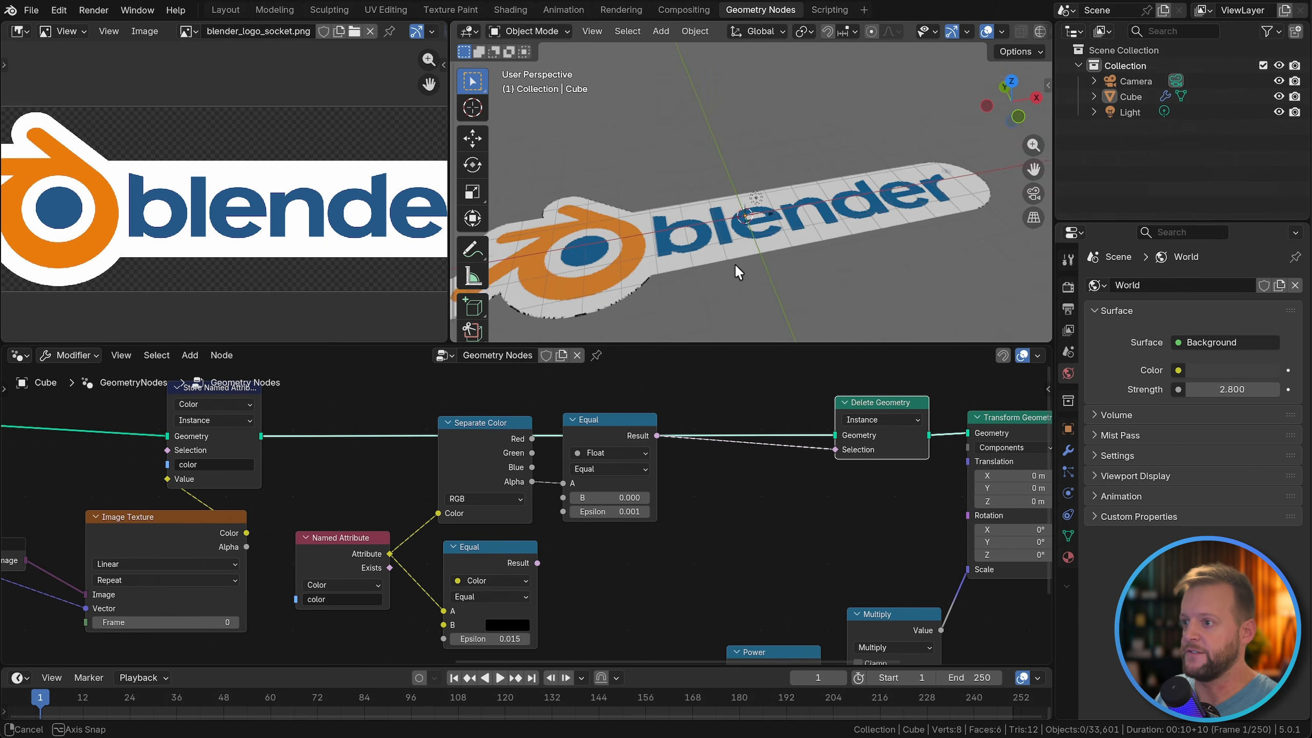
Step: Insert a Boolean Math node between the alpha Equal node's Result and Delete Geometry's Selection
key(shift+a)
text(math)
key(BackSpace)
key(BackSpace)
key(BackSpace)
key(BackSpace)
text(boolean)
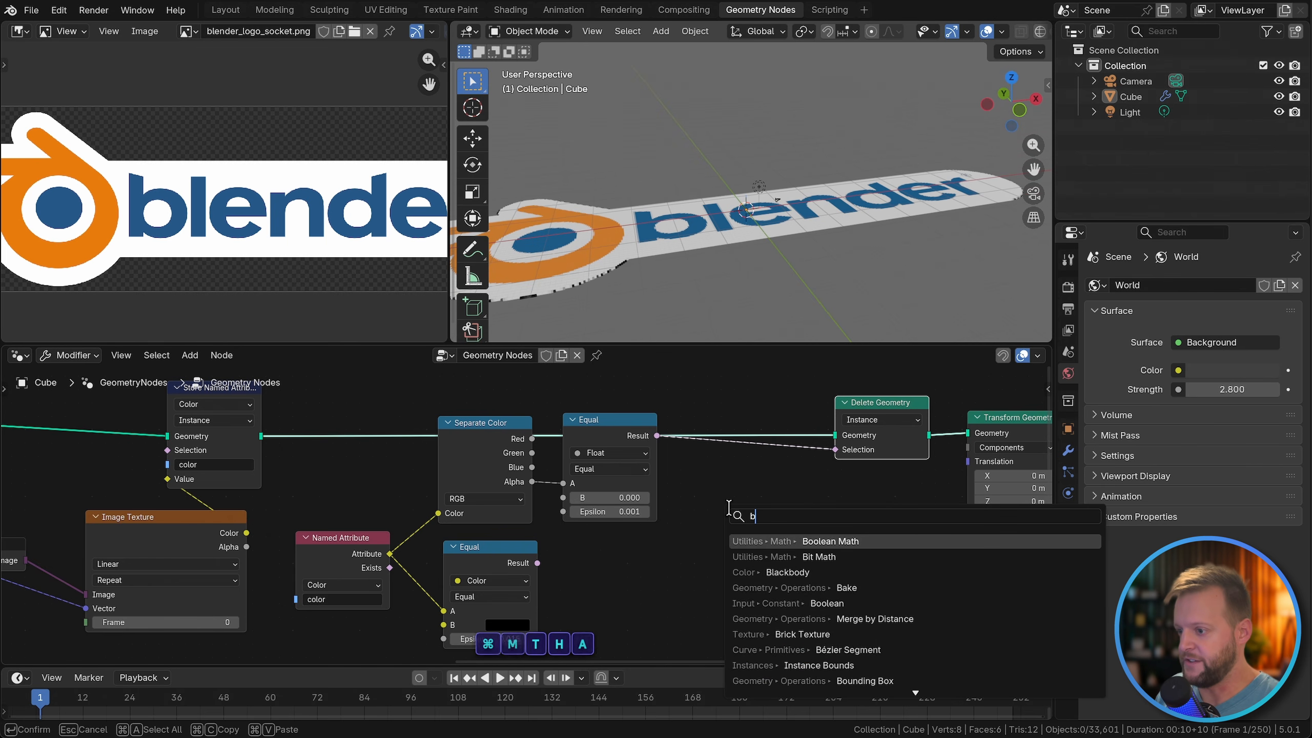
key(Down)
key(Return)
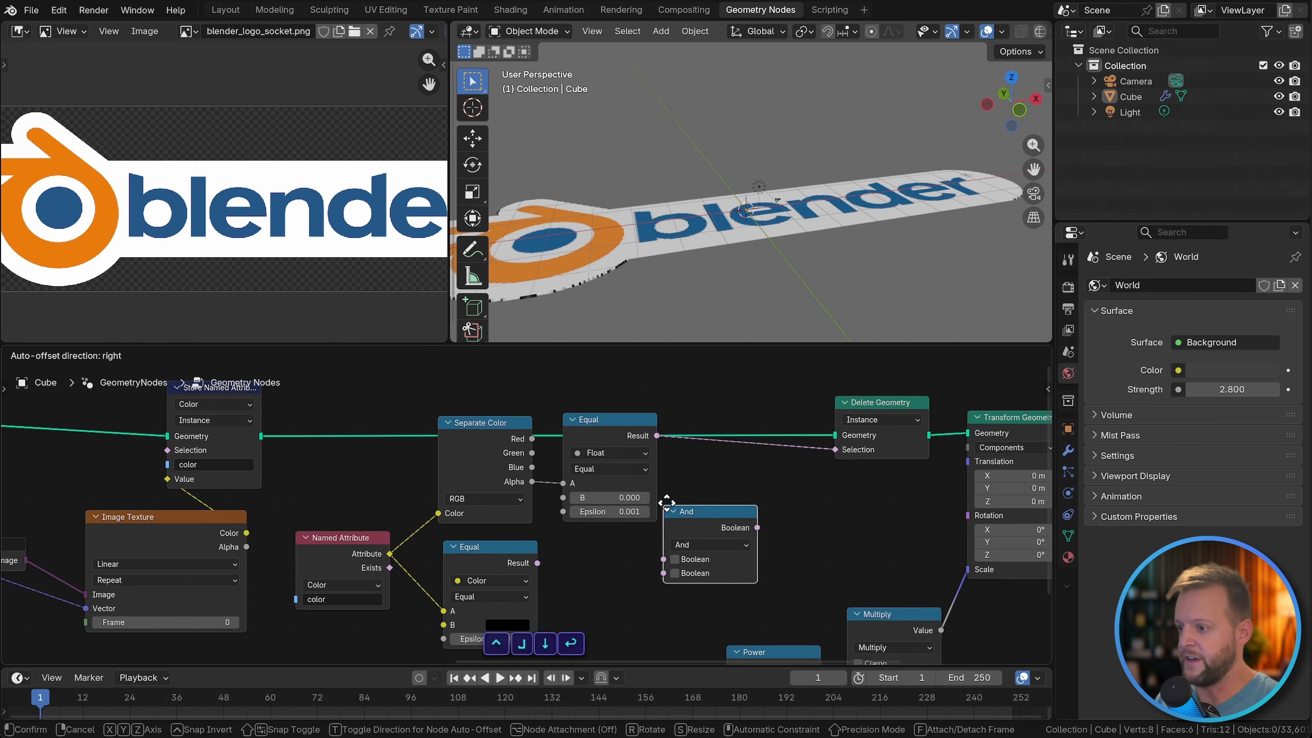
click(750, 482)
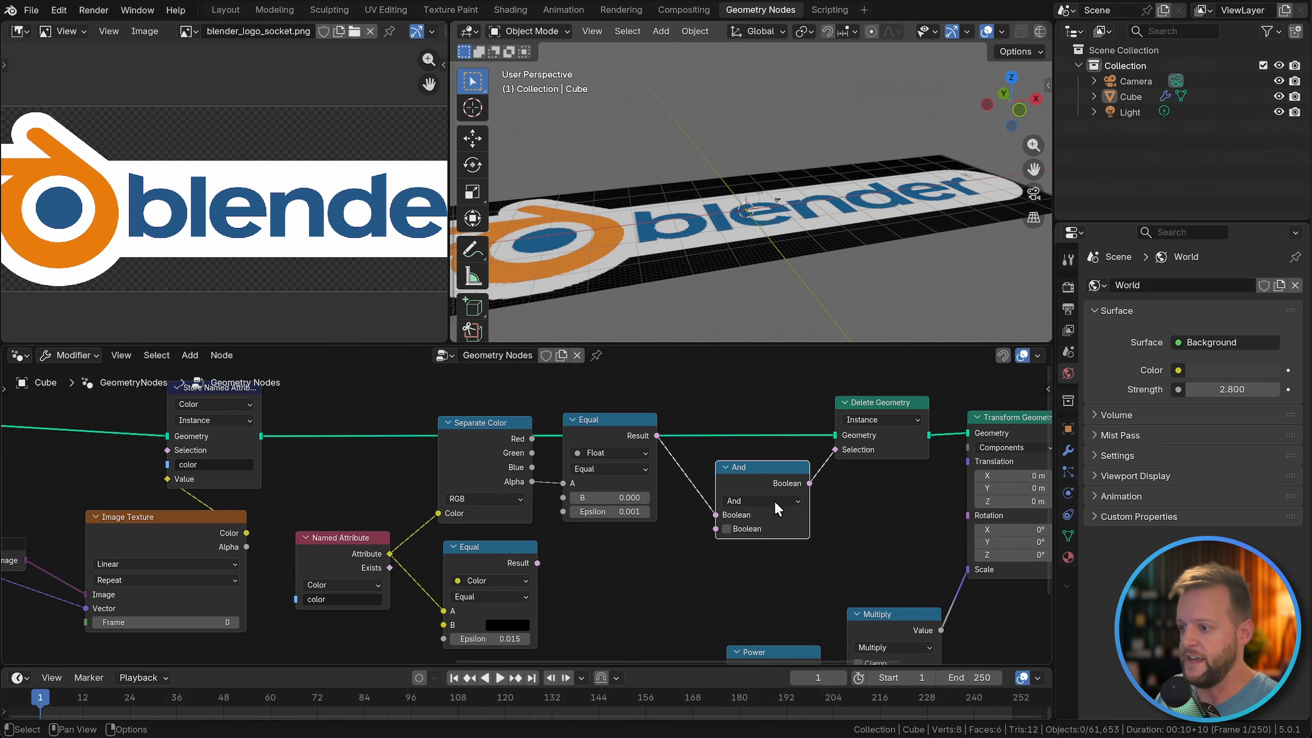
Step: Set the Boolean Math node to Or and connect the color Equal node's Result to its second Boolean input
click(774, 500)
click(752, 544)
drag(538, 563, 714, 529)
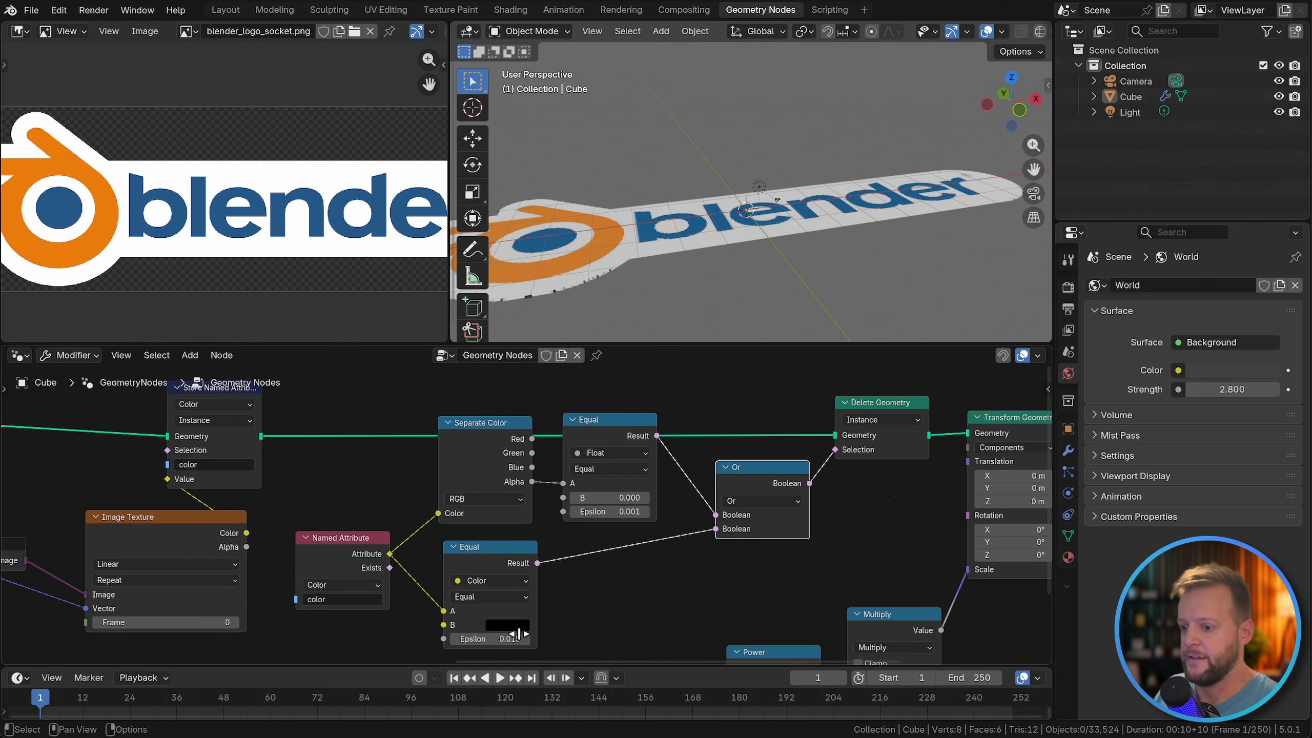
mouse_move(519, 633)
mouse_down()
mouse_move(490, 634)
mouse_move(522, 634)
mouse_up()
middle_drag(687, 491, 687, 460)
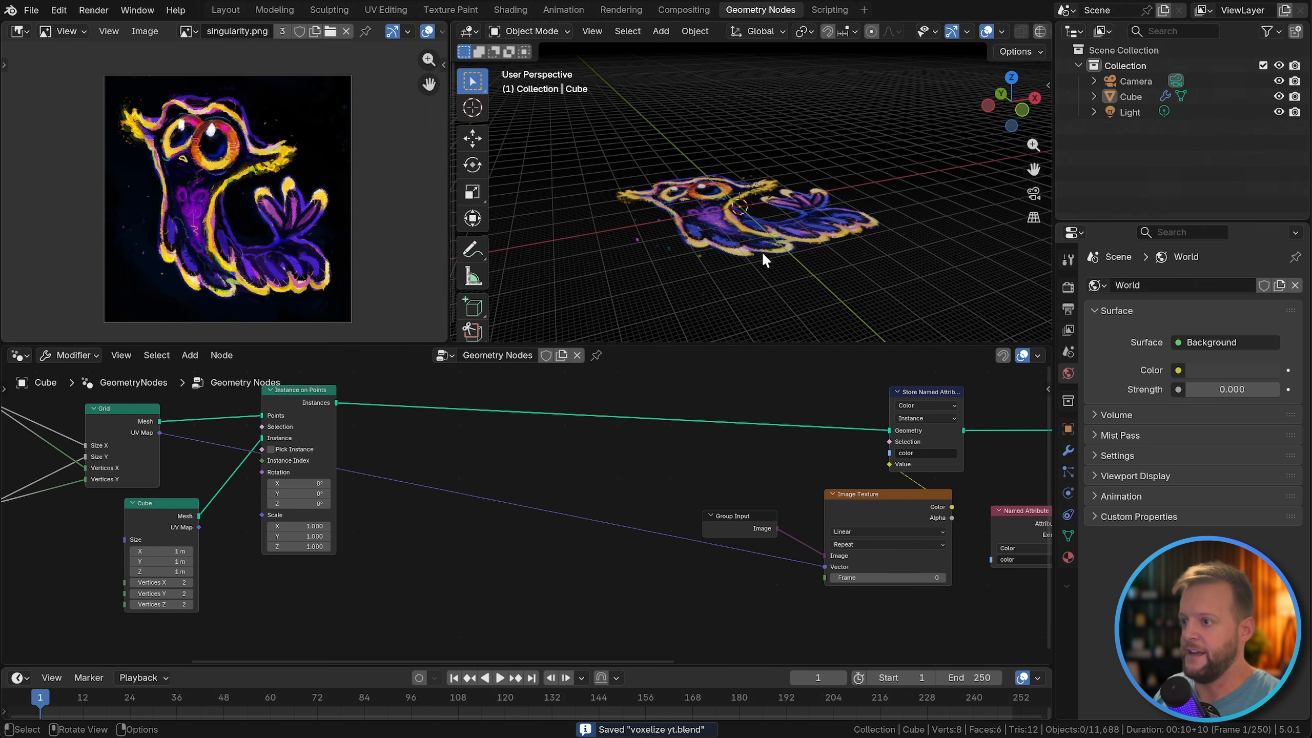
Step: Add a Noise Texture node beside the Instance on Points node
middle_drag(762, 251, 692, 274)
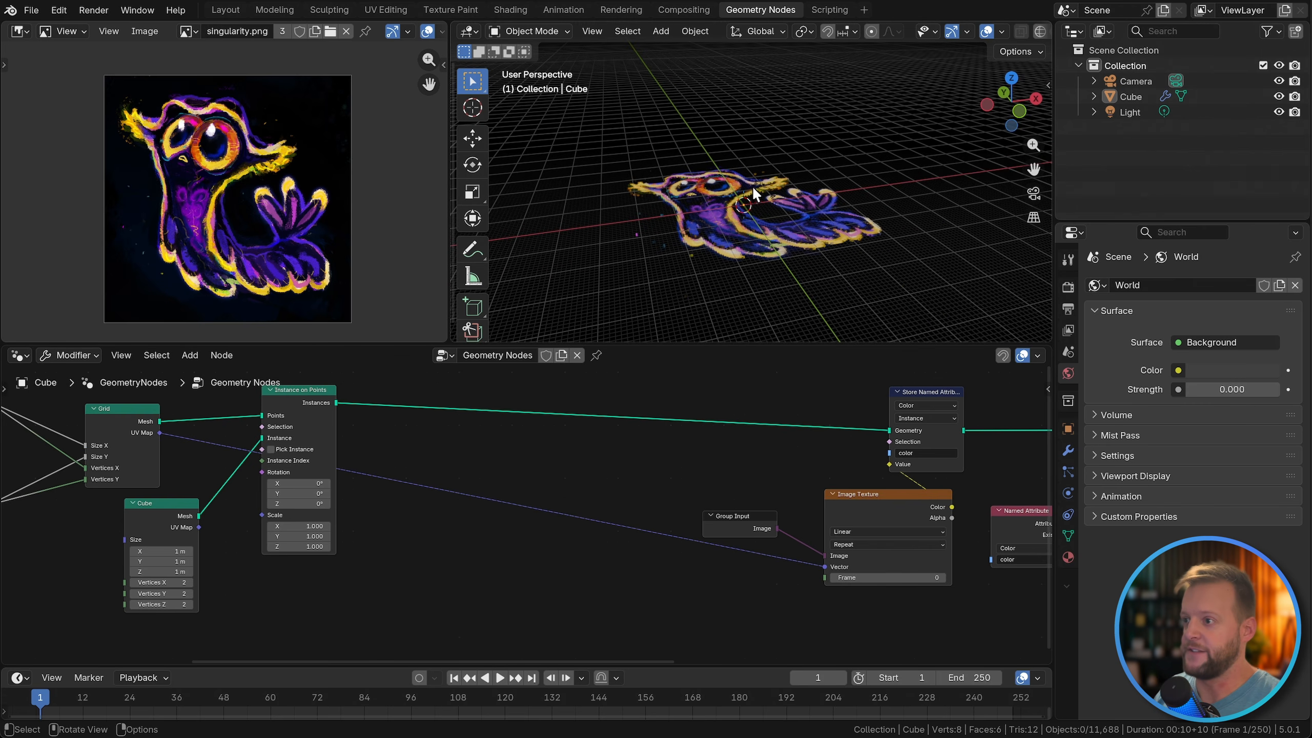
middle_drag(754, 190, 728, 203)
key(shift+a)
text(noise)
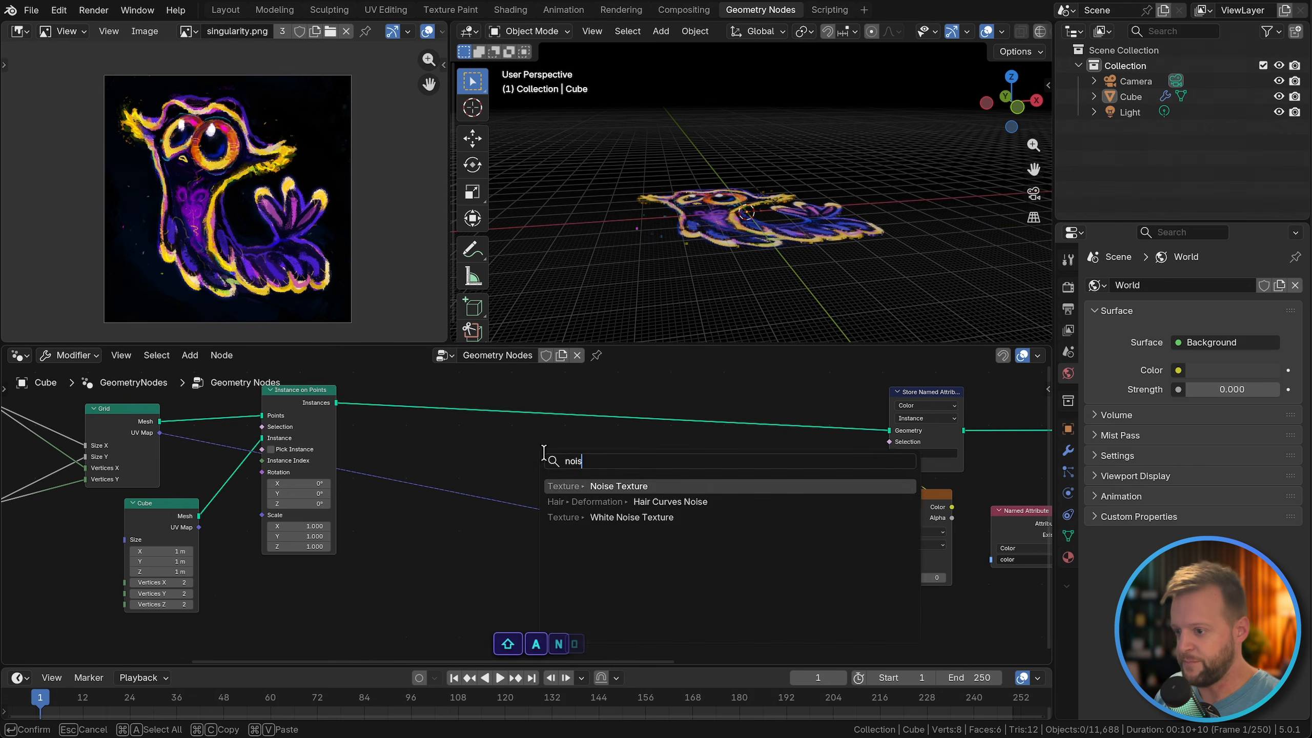
key(Return)
click(445, 442)
Step: Insert a Set Position node after Instance on Points and drive its Offset with the Noise Texture's Color
key(shift+a)
text(setpo)
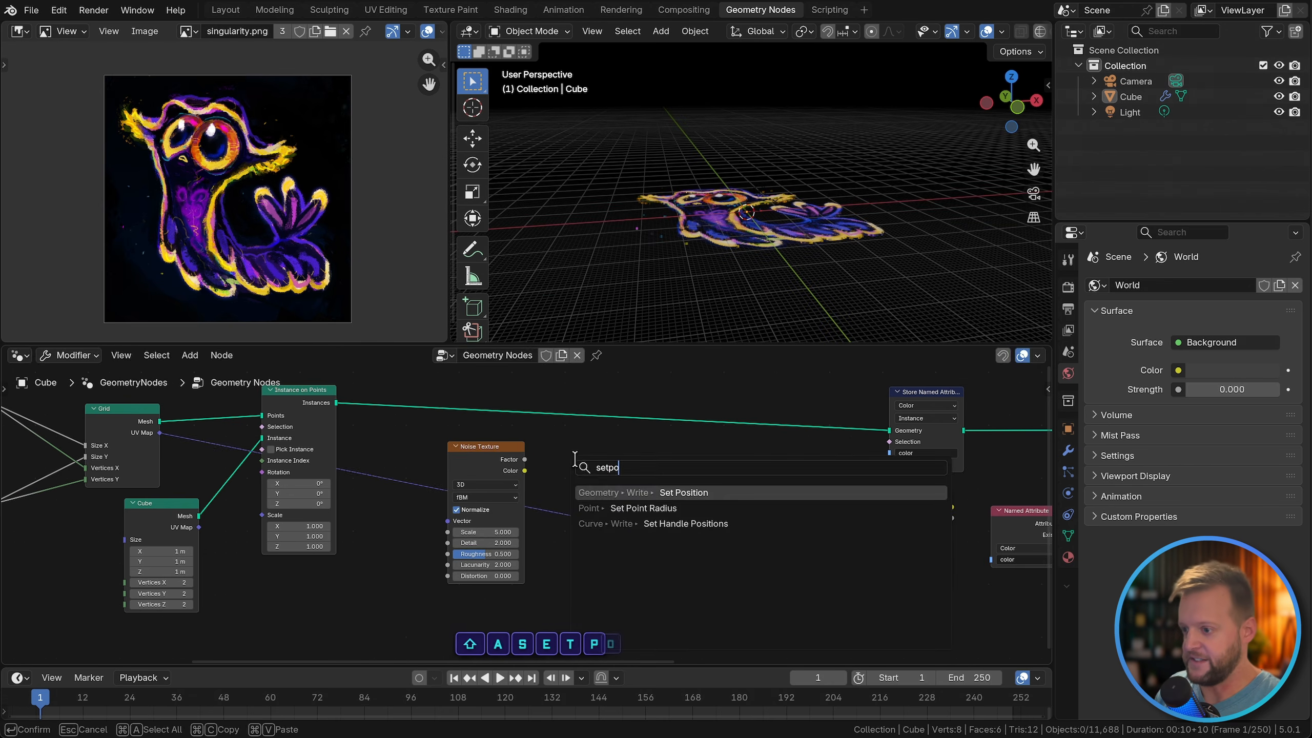
key(Return)
click(619, 389)
drag(524, 486, 614, 440)
Step: Turn off Normalize on the Noise Texture and space the Noise Texture and Set Position nodes apart
scroll(537, 536, up, 3)
click(428, 521)
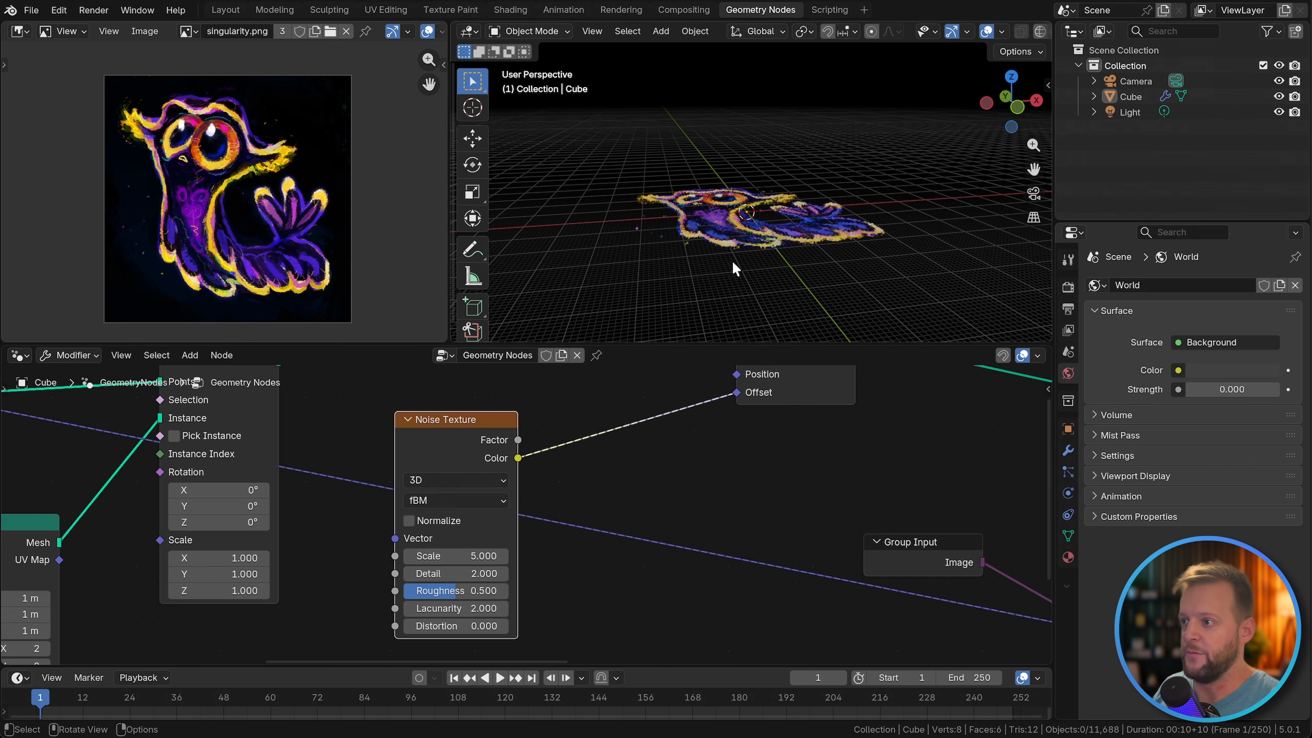
middle_drag(738, 362, 720, 397)
drag(800, 396, 806, 428)
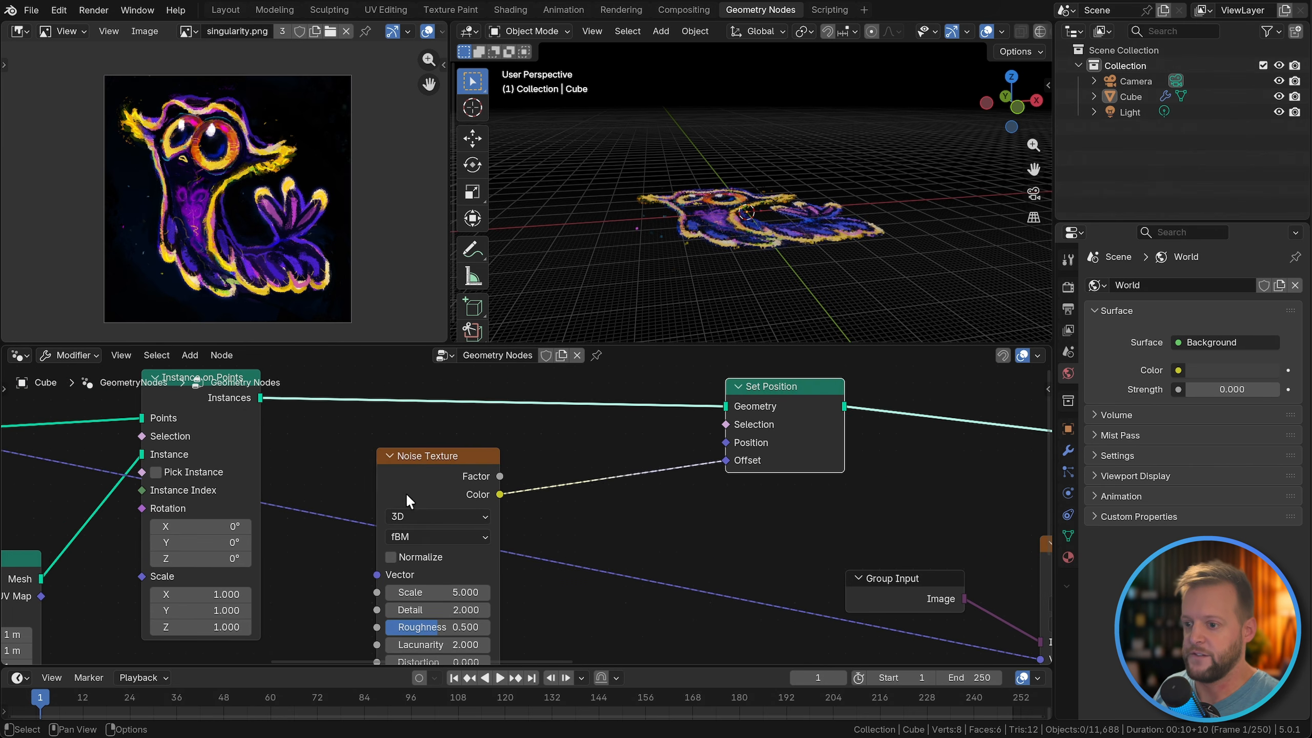
drag(405, 491, 391, 489)
middle_drag(580, 523, 565, 492)
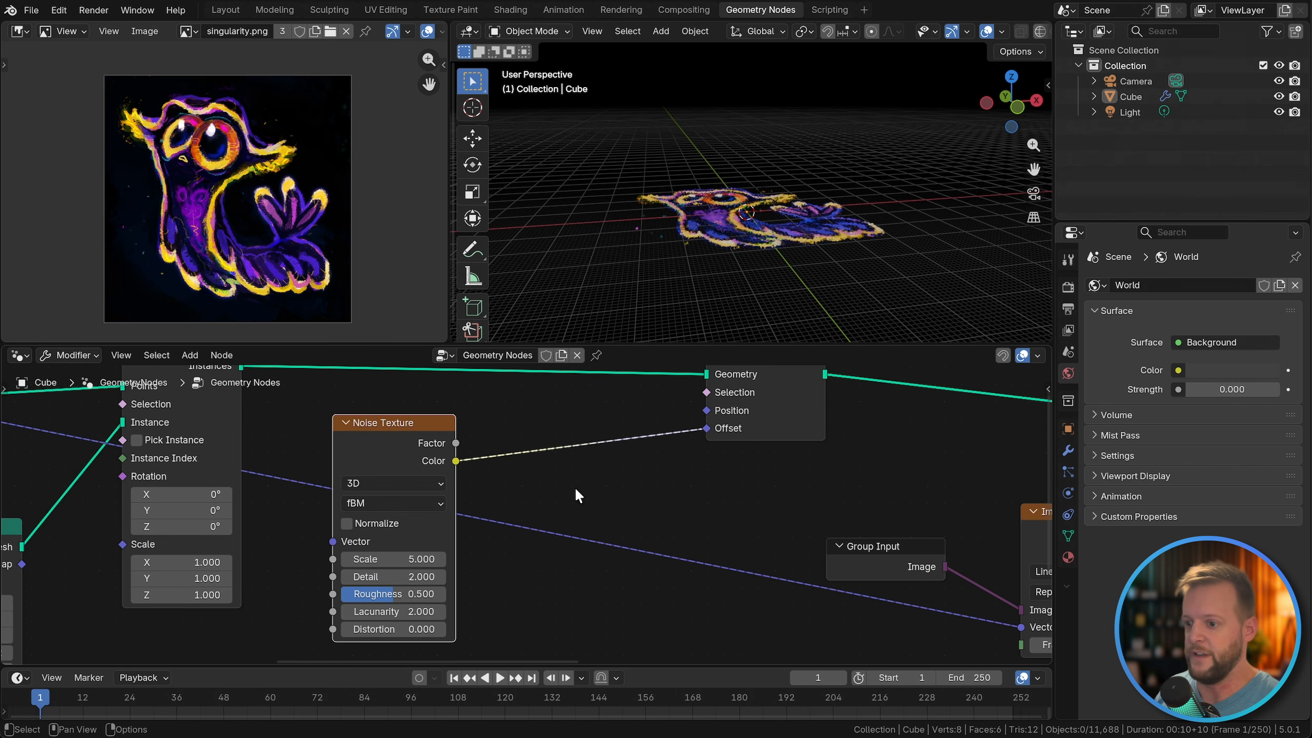
Step: Insert a Vector Math node set to Multiply between the Noise Texture's Color and Set Position's Offset
key(shift+a)
text(vectorma)
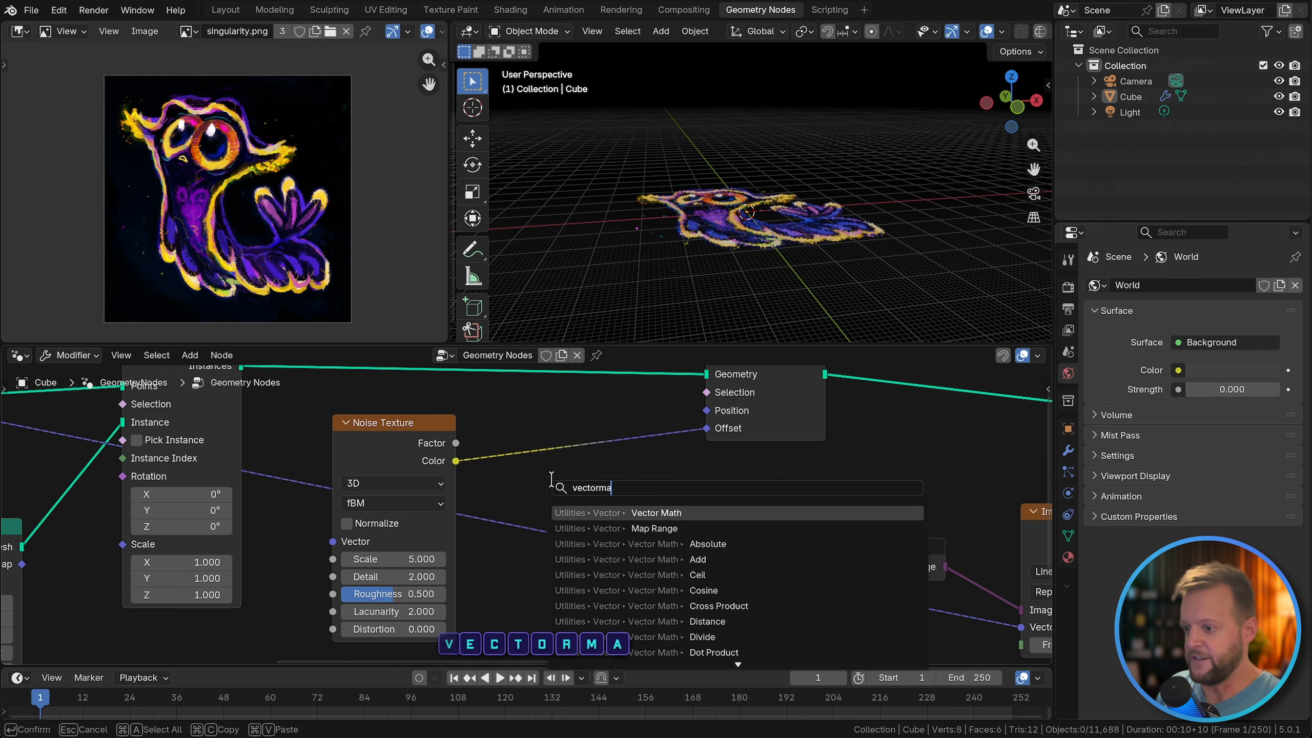
key(Return)
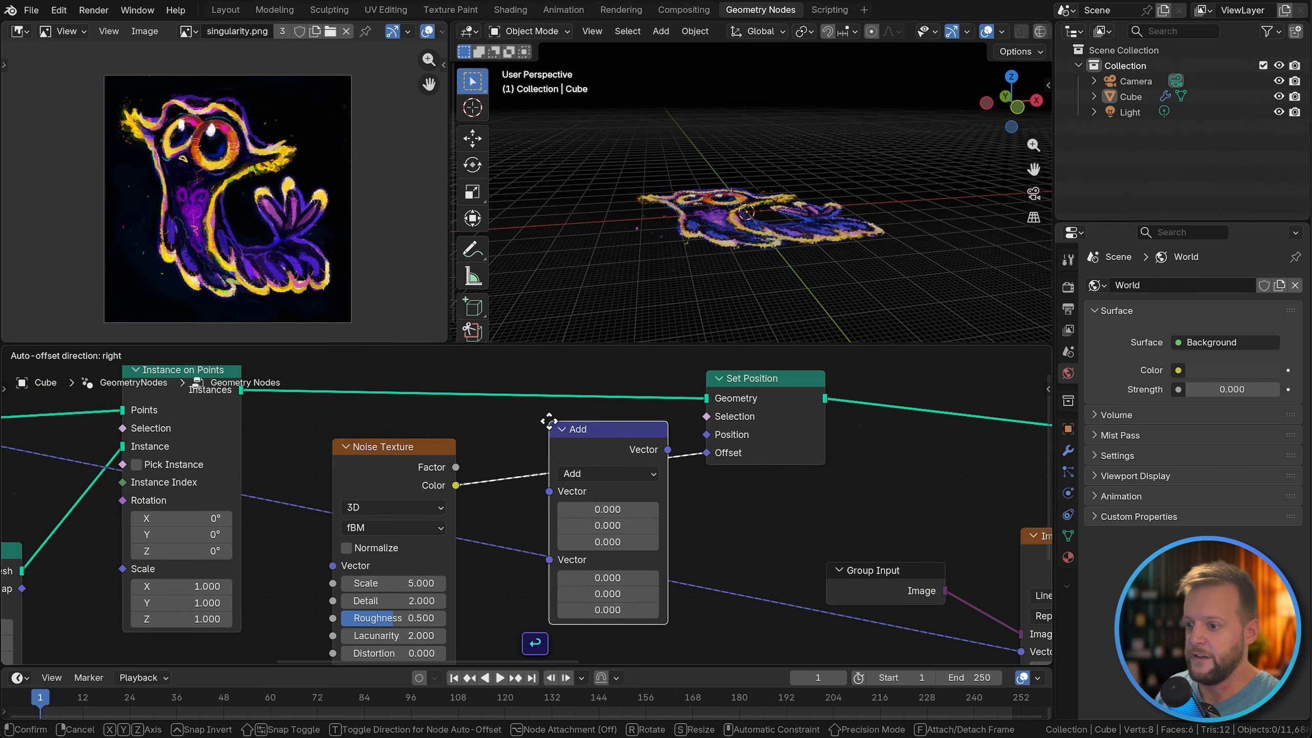
click(555, 435)
click(607, 477)
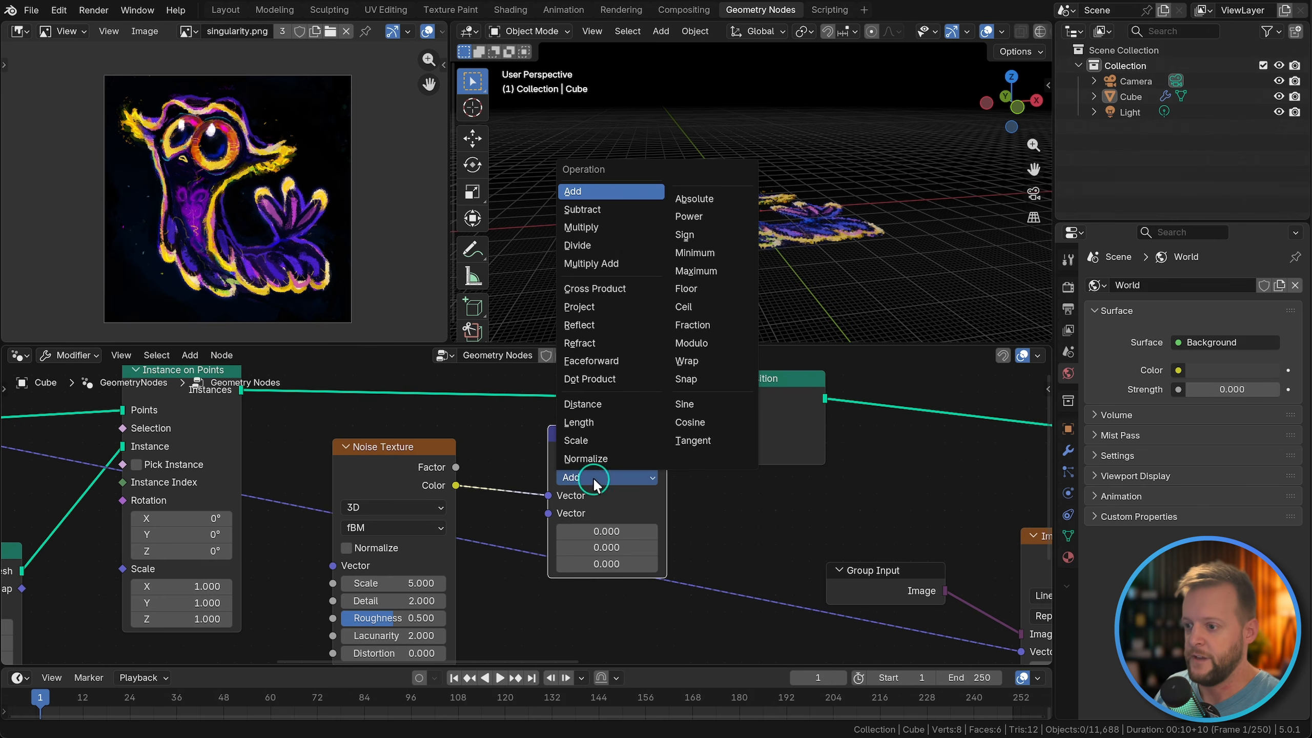
click(608, 228)
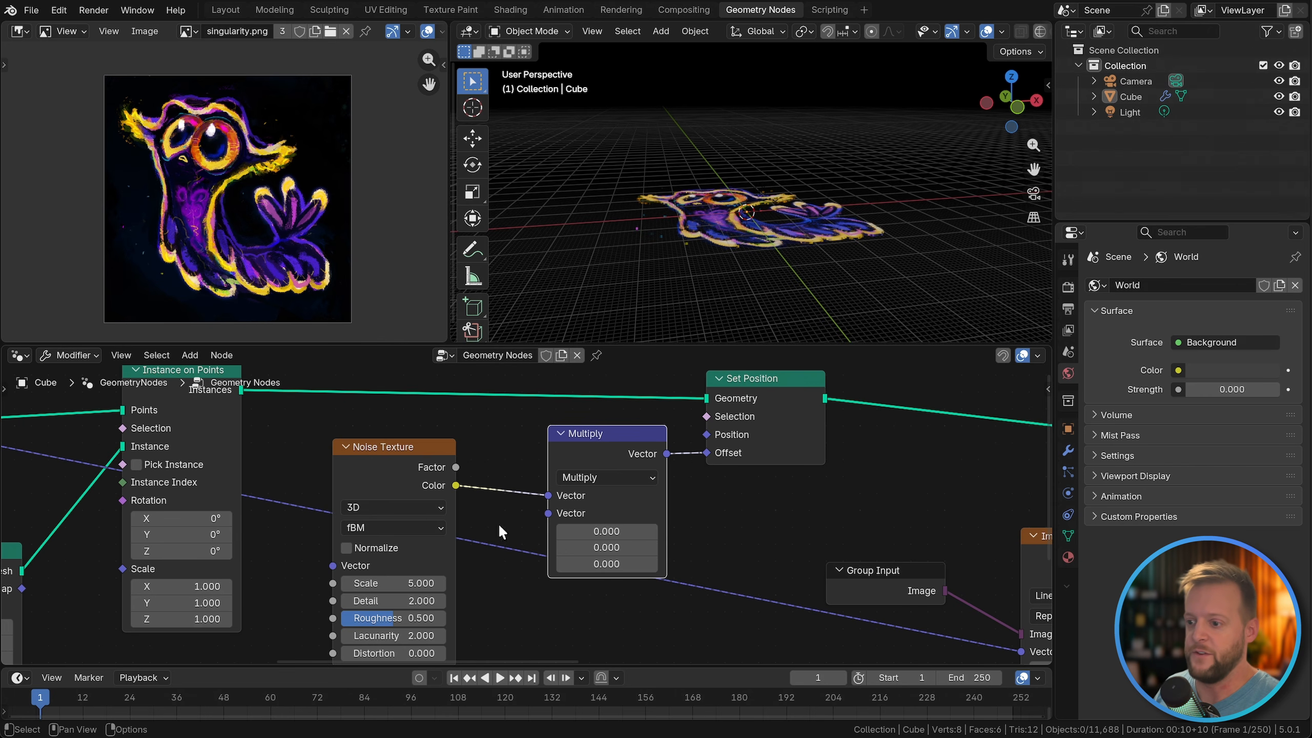
Step: Set the Z value of the Multiply node's second vector to 50 to scatter the cubes vertically
drag(599, 564, 695, 563)
click(590, 564)
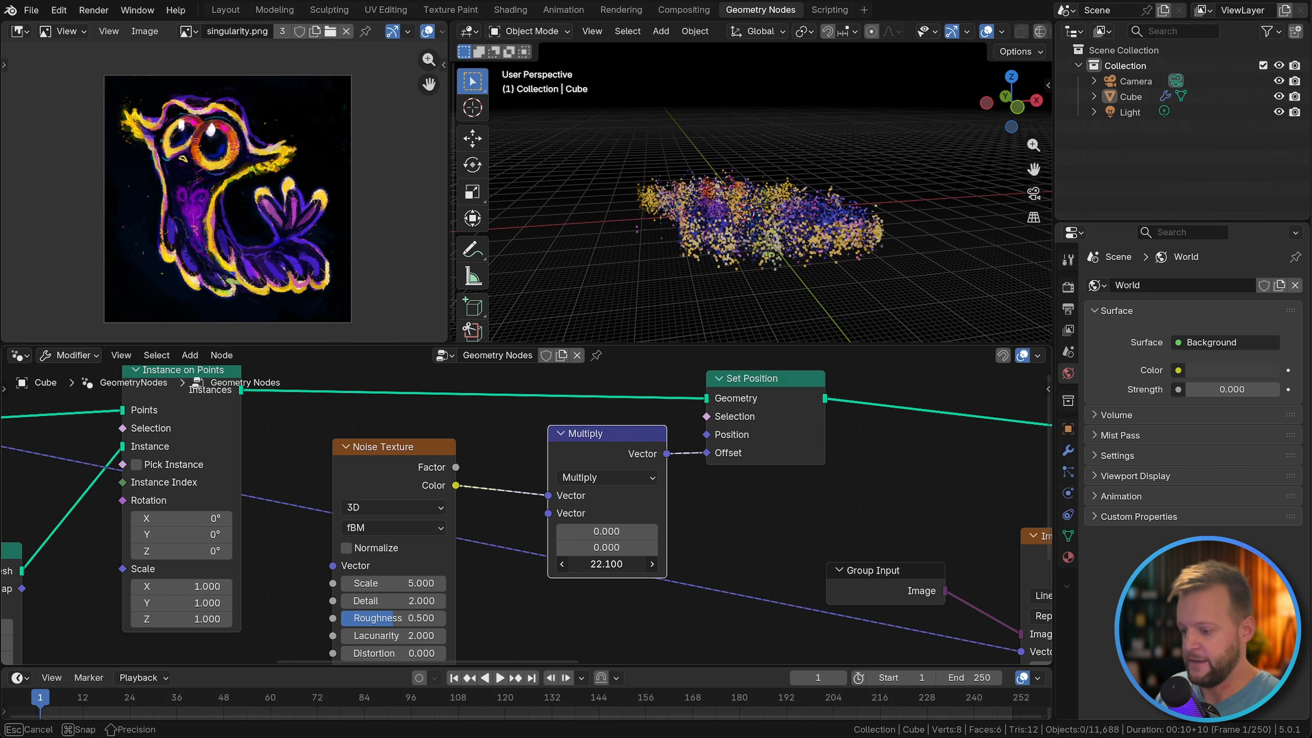
text(50)
key(Return)
middle_drag(649, 285, 775, 215)
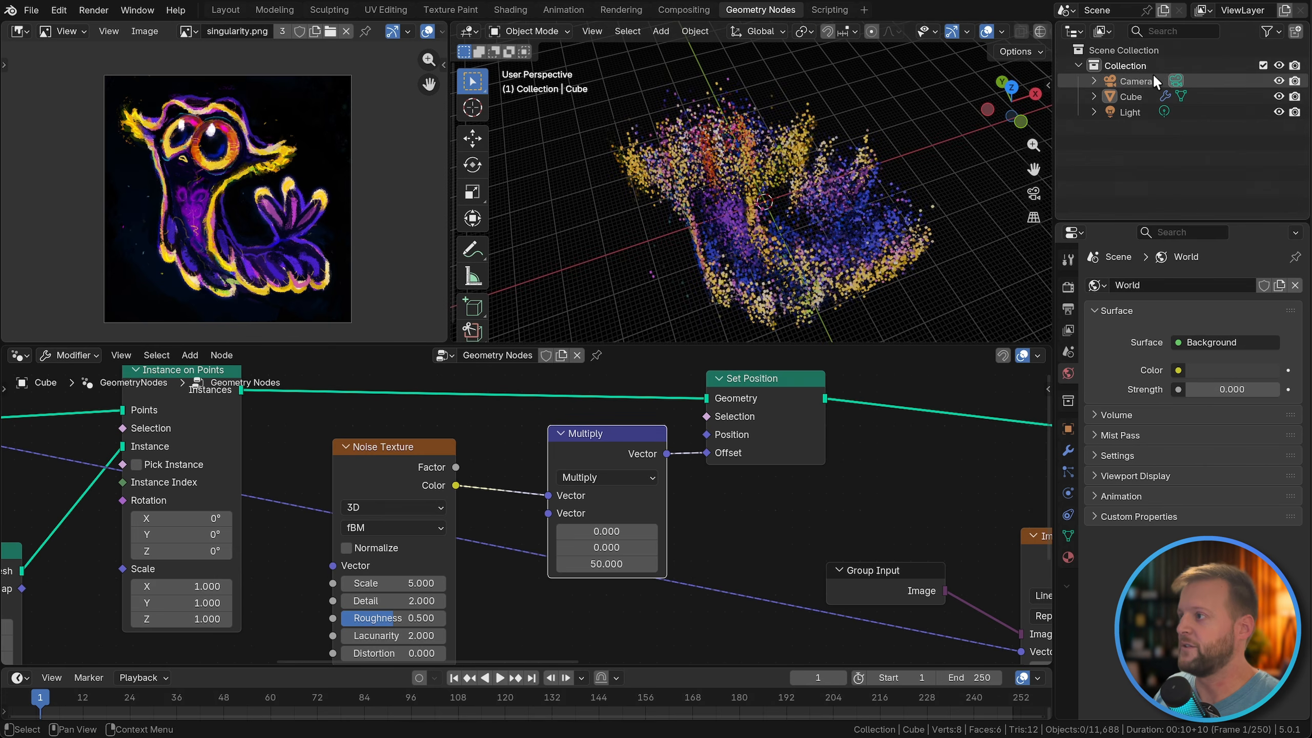
Step: Select the Camera and clear its location and rotation
click(1141, 79)
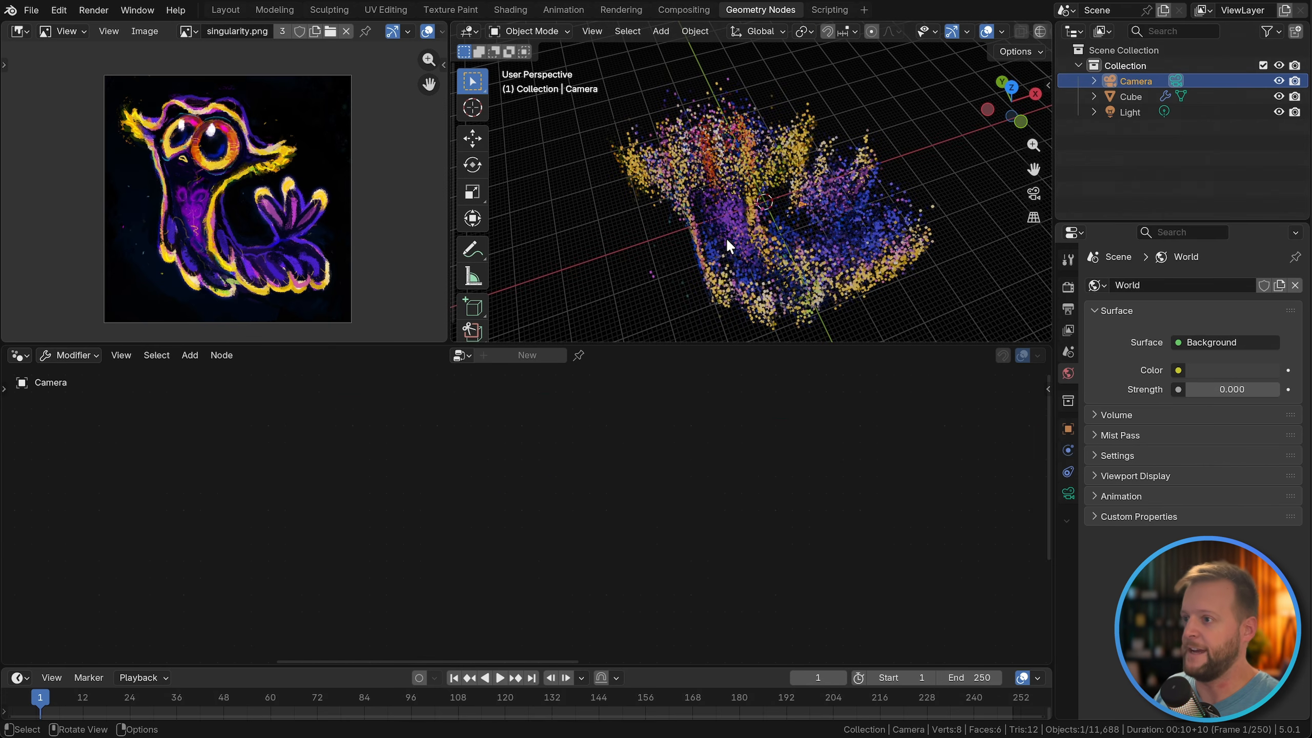
key(alt+g)
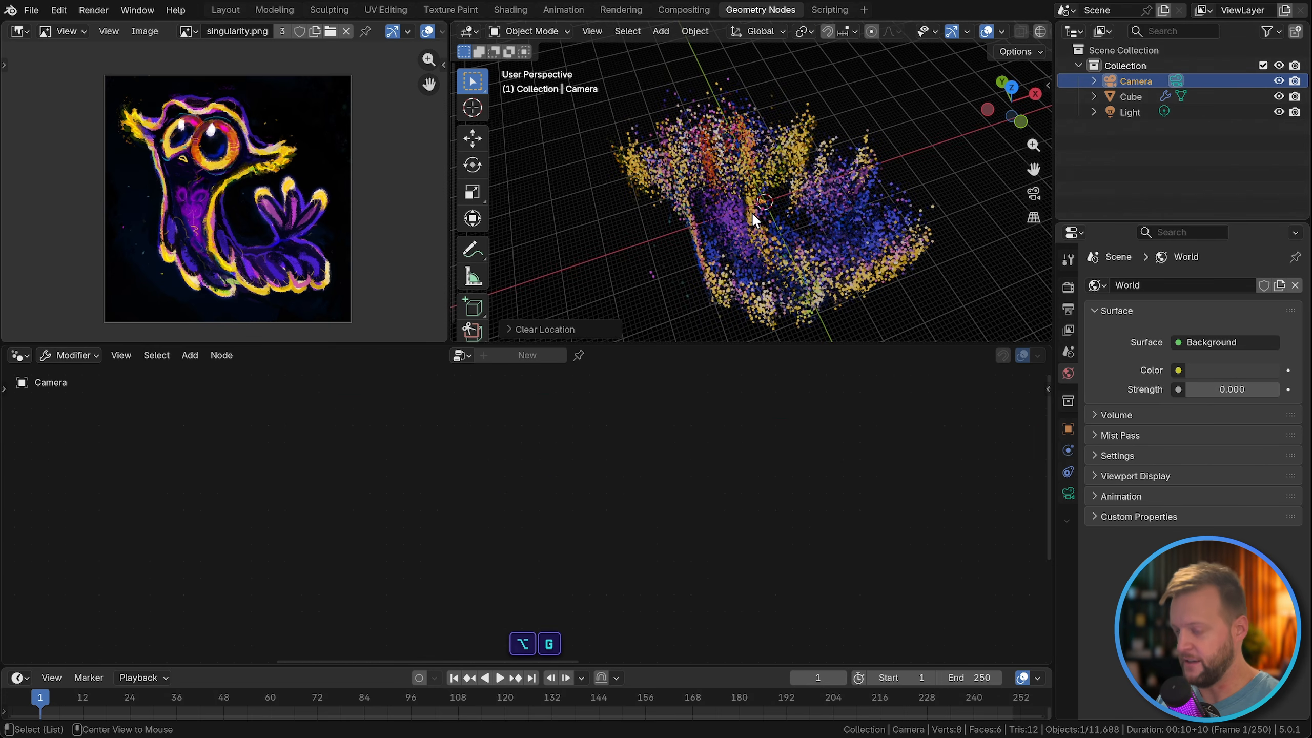
key(alt+r)
Step: Look through the camera and move it back along its local Z axis to view the scattered cubes from above
key(grave)
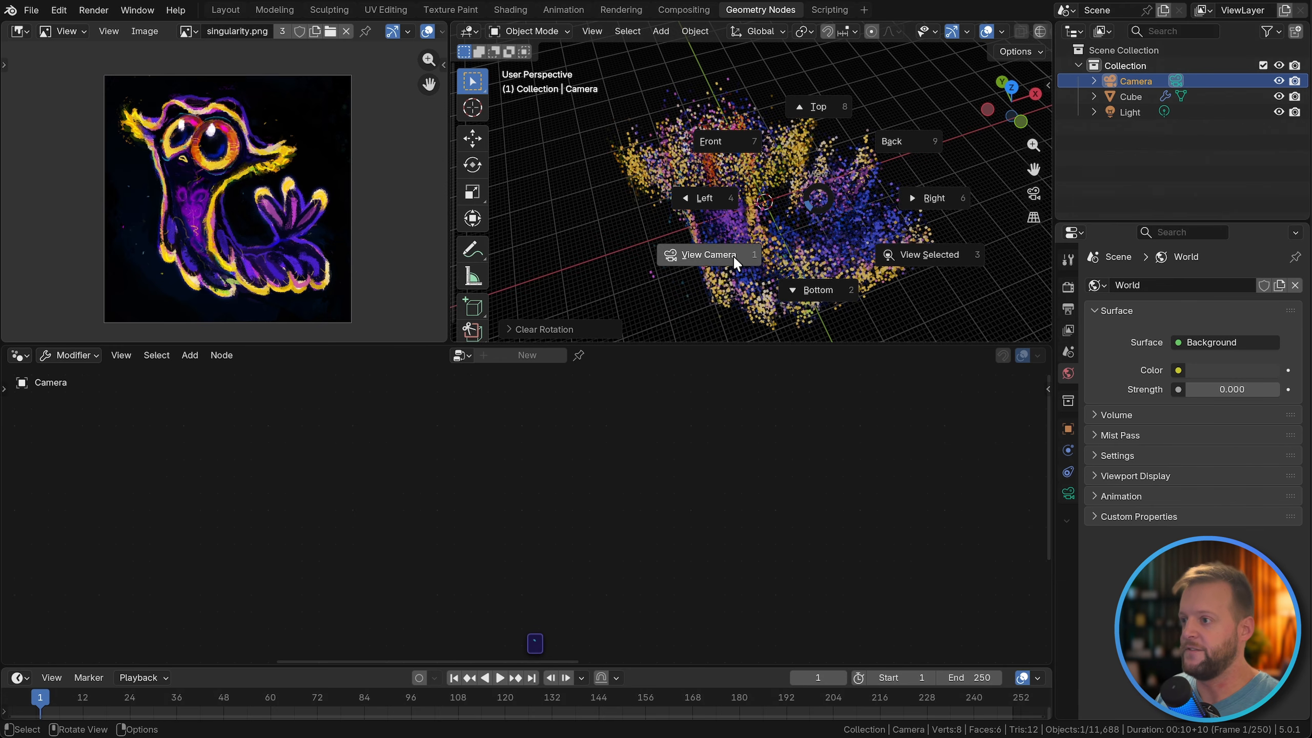
click(733, 255)
key(g)
key(z)
key(z)
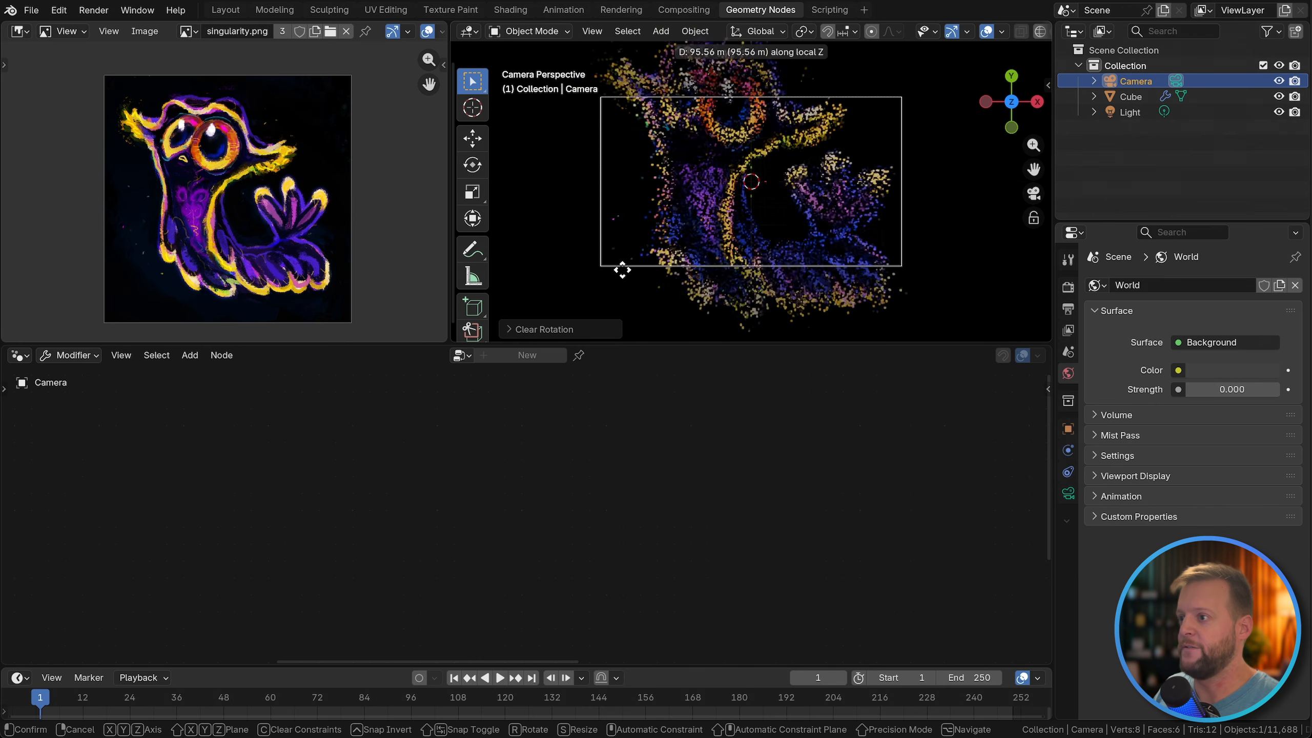
click(917, 196)
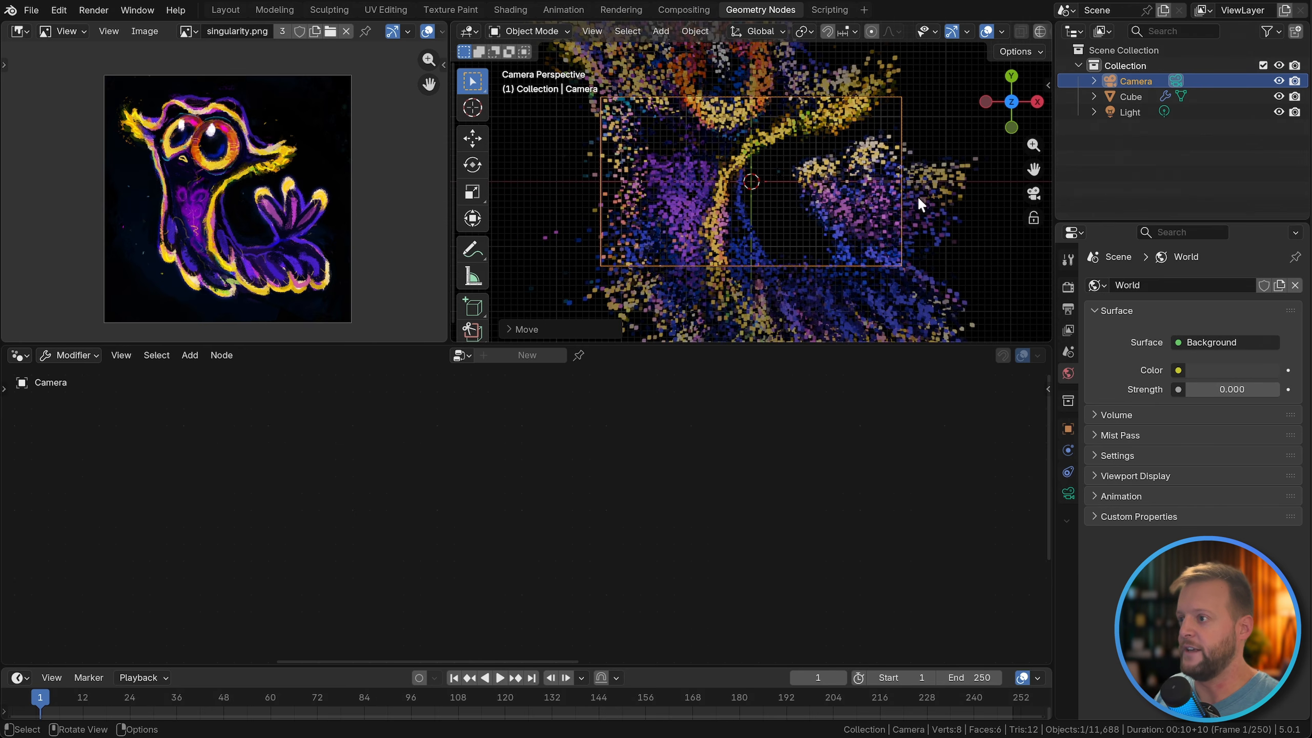
Step: Select the Cube and set the second value of the Multiply node feeding the Transform Geometry Scale to 0.01
click(917, 196)
middle_drag(845, 553, 301, 493)
scroll(771, 506, down, 3)
middle_drag(771, 506, 394, 466)
scroll(787, 495, down, 2)
middle_drag(705, 588, 724, 537)
click(724, 537)
text(.)
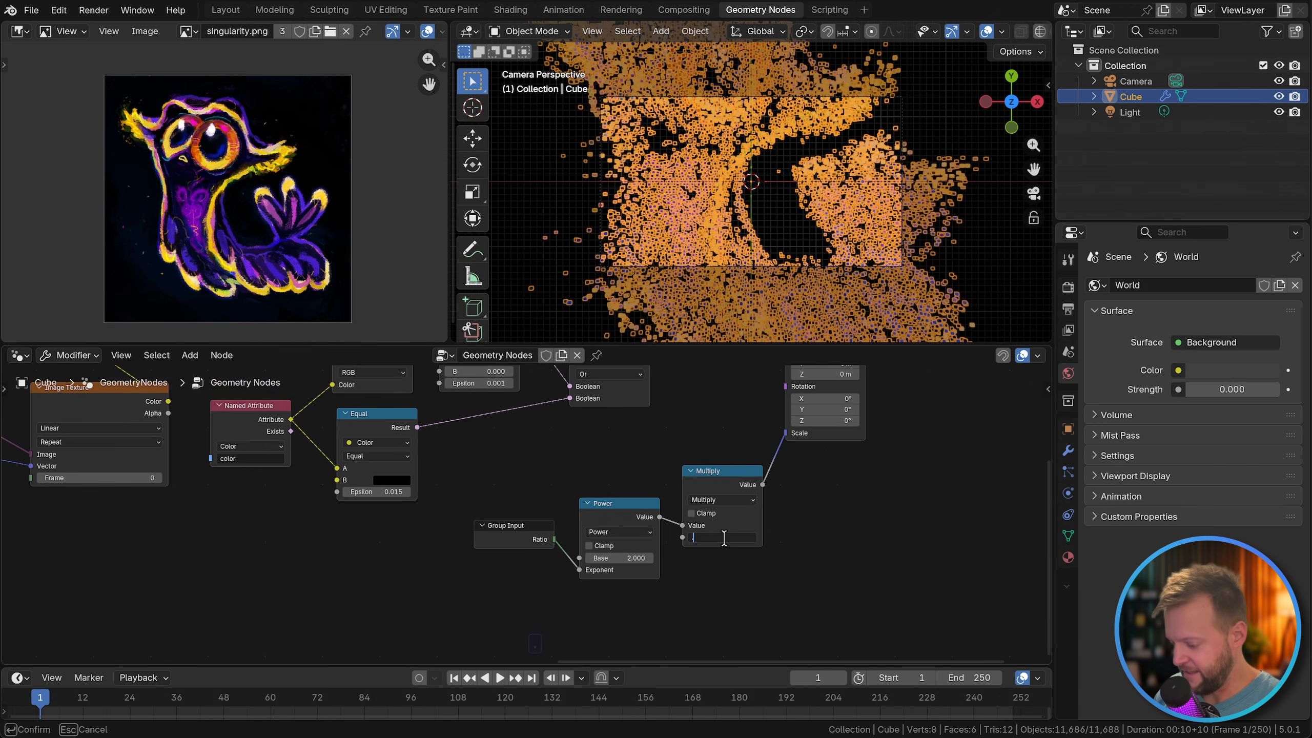
text(01)
key(Return)
Step: Move the Camera along its local Z axis until the scaled-down cube image fills most of the camera frame, then reselect the Cube
click(785, 265)
key(g)
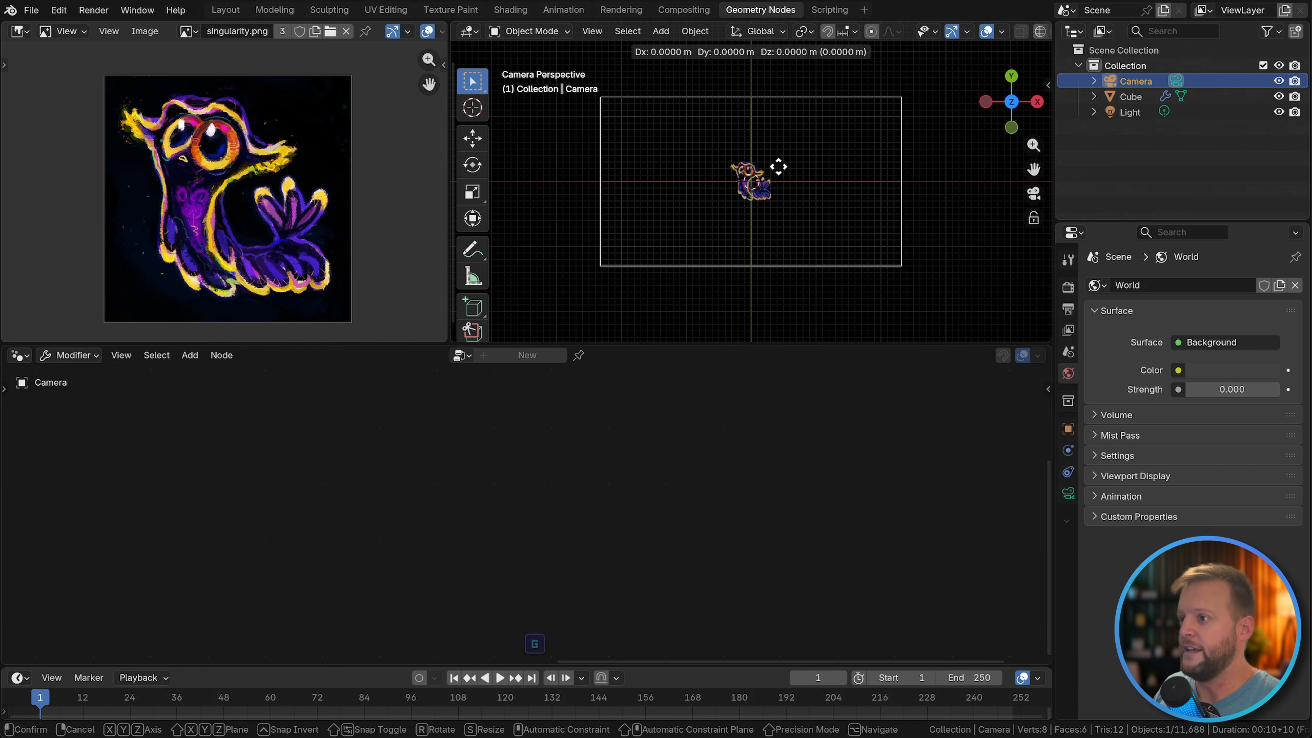
key(z)
key(z)
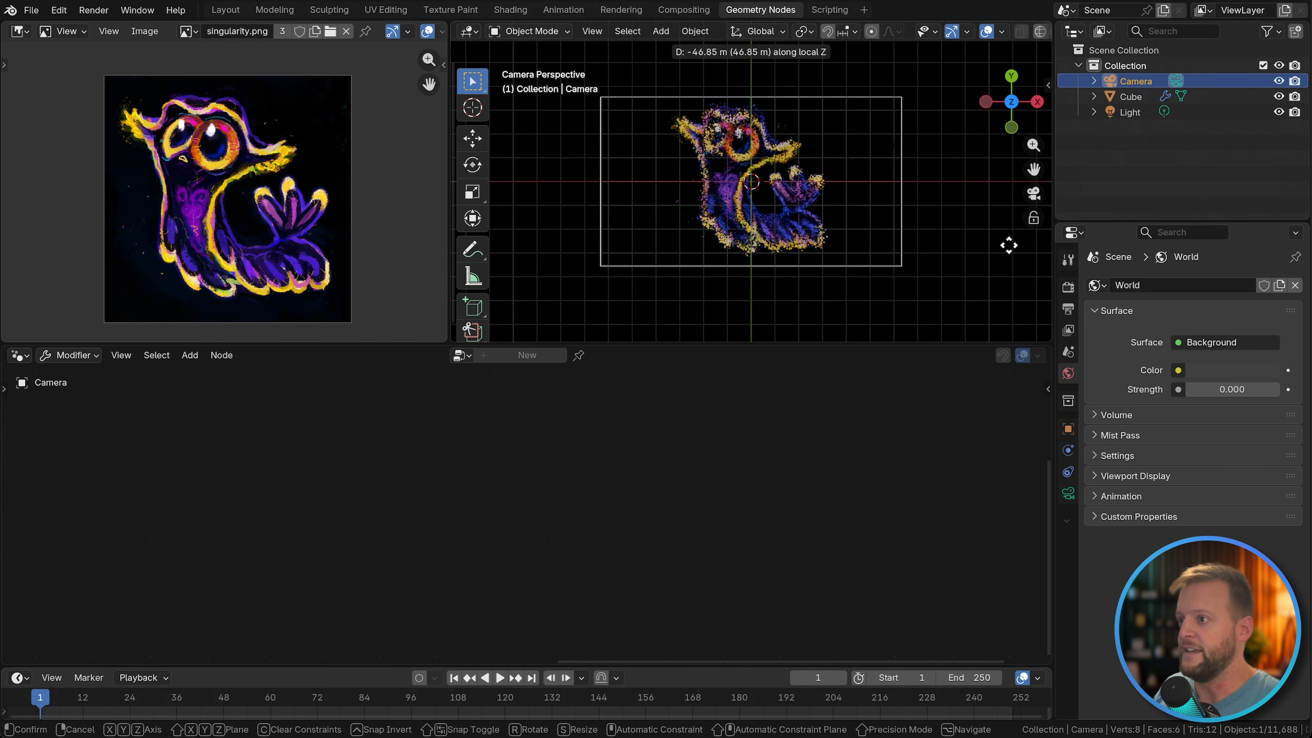
click(763, 281)
click(763, 282)
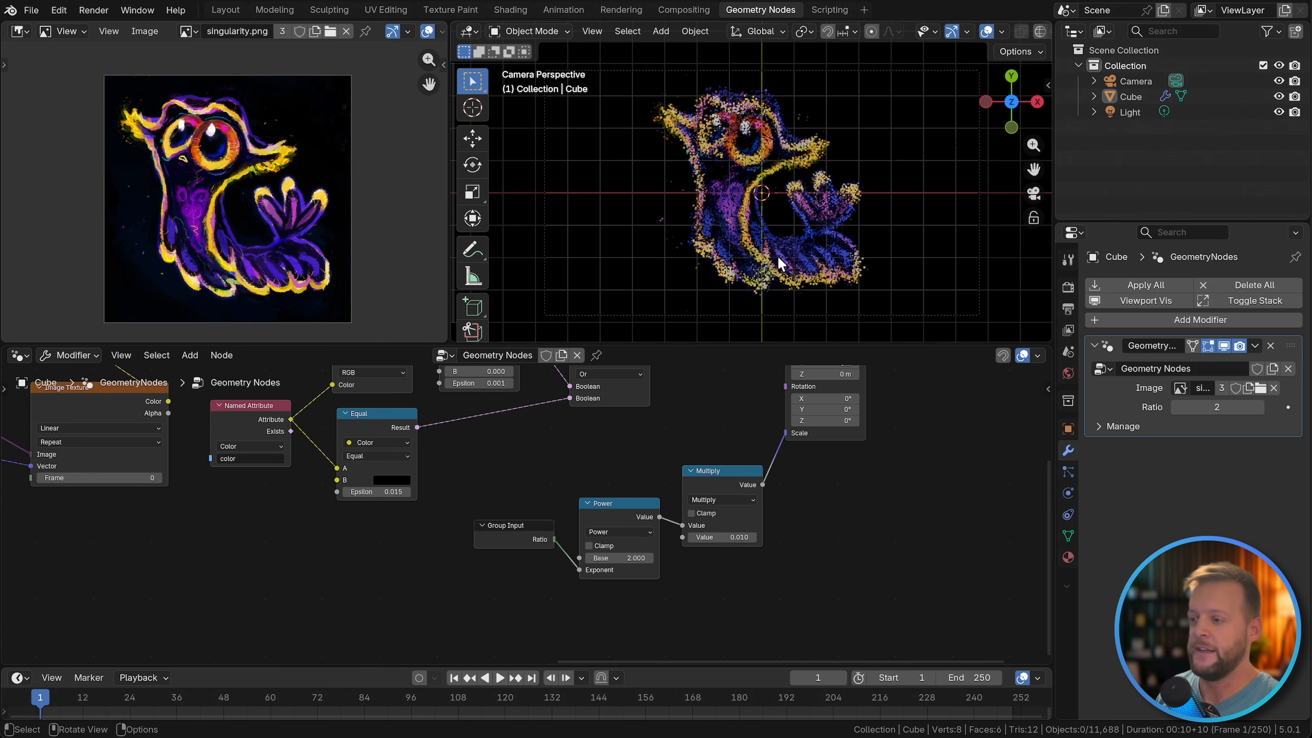
Step: Shift the Transform Geometry node slightly to make room in the node tree
middle_drag(861, 535, 525, 542)
middle_drag(815, 421, 667, 509)
middle_drag(94, 555, 469, 551)
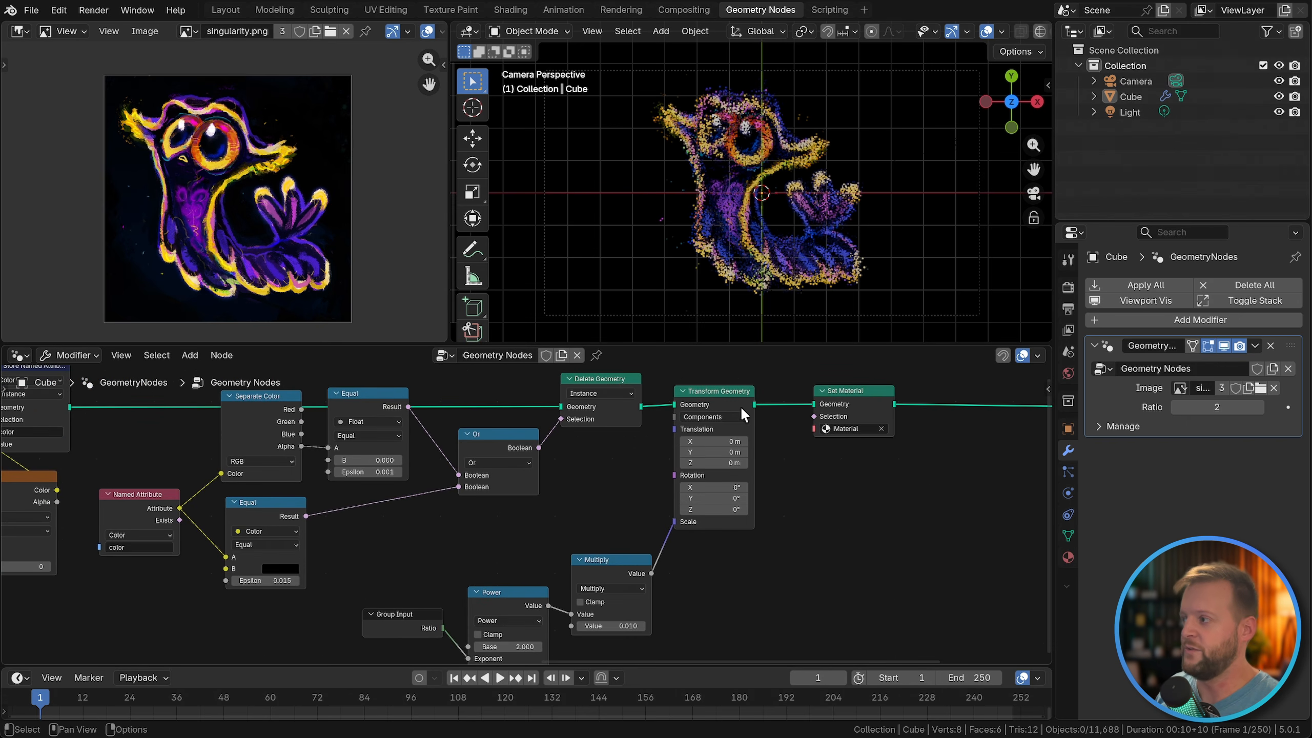
drag(713, 395, 743, 387)
middle_drag(568, 528, 622, 479)
scroll(629, 502, up, 3)
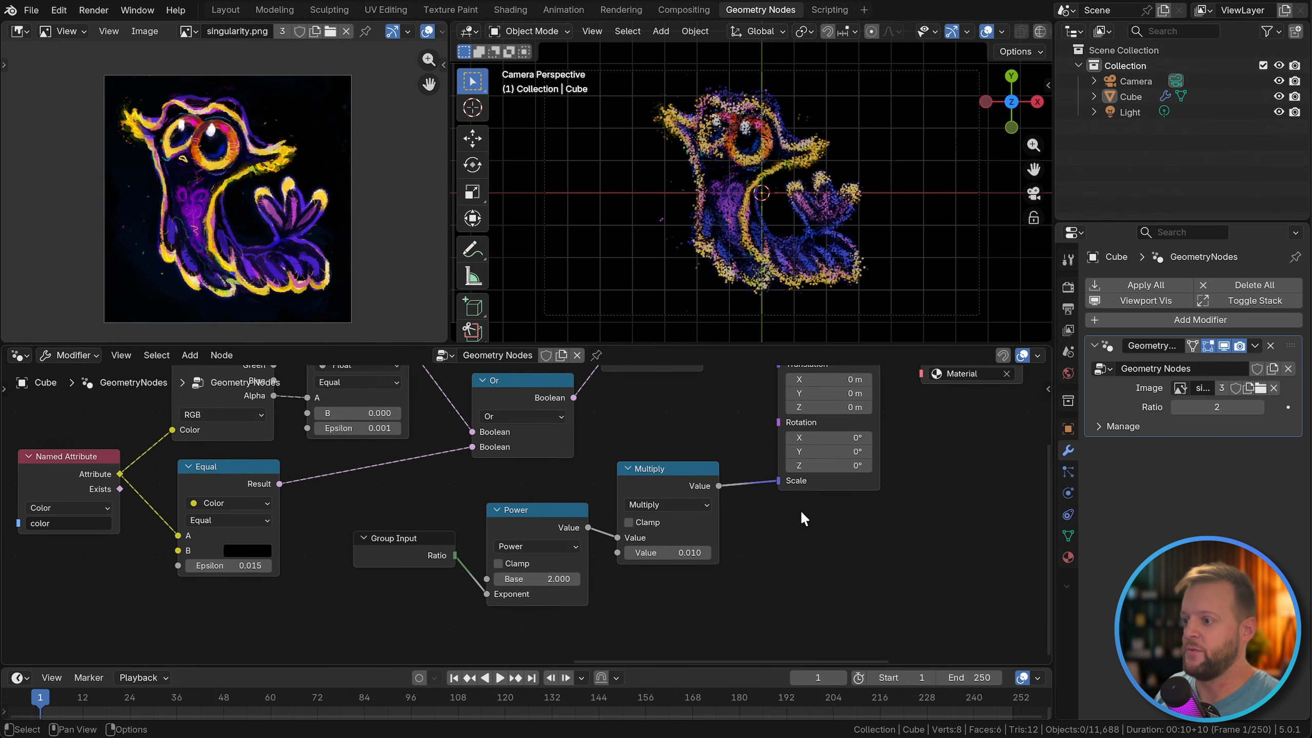
Step: Try adjusting the Transform Geometry node's Y rotation and reset it to its default
middle_drag(799, 509, 774, 538)
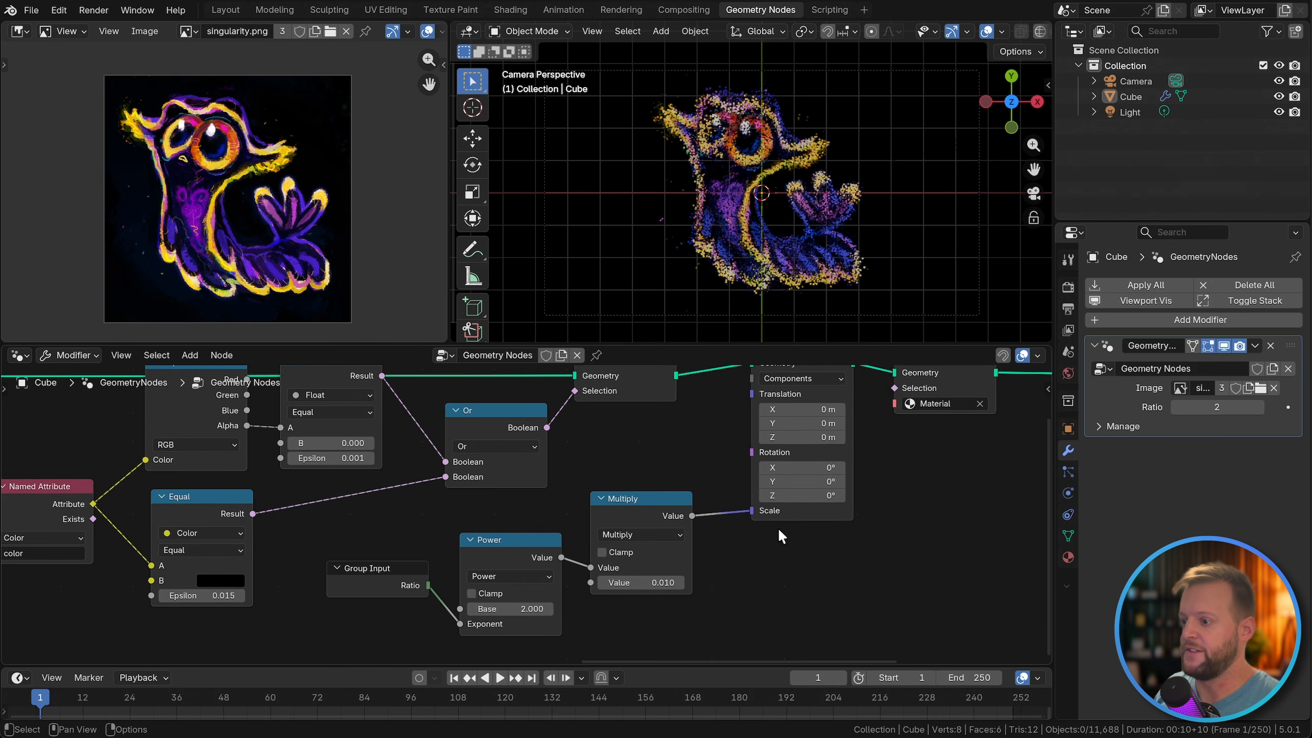
mouse_move(805, 481)
mouse_down()
mouse_move(694, 481)
mouse_move(806, 481)
mouse_up()
key(BackSpace)
Step: Add a Scene Time node that outputs Frame in the empty area below the Power node
middle_drag(744, 590, 808, 484)
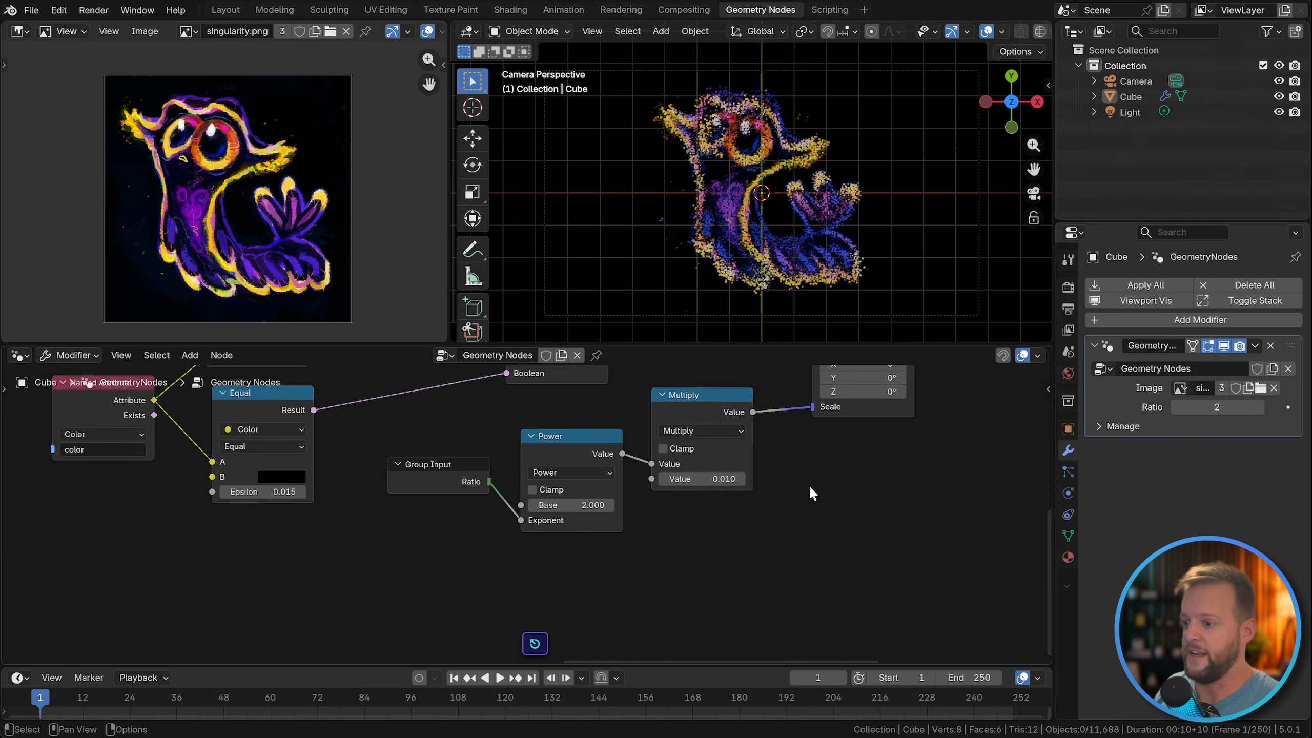
scroll(445, 593, down, 1)
middle_drag(446, 594, 508, 523)
key(shift+a)
text(frame)
key(Return)
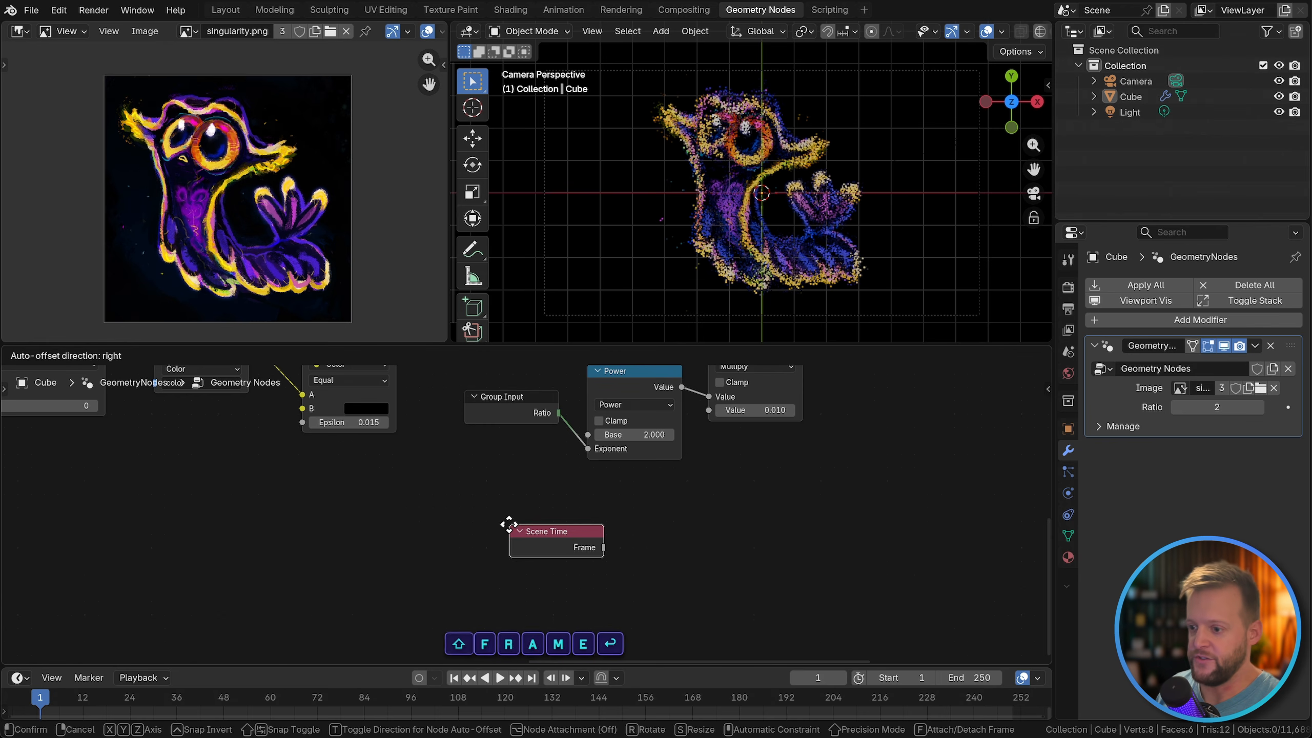
click(535, 535)
Step: Add a Math node set to Divide, fed by the Scene Time node's Frame output
drag(549, 539, 624, 539)
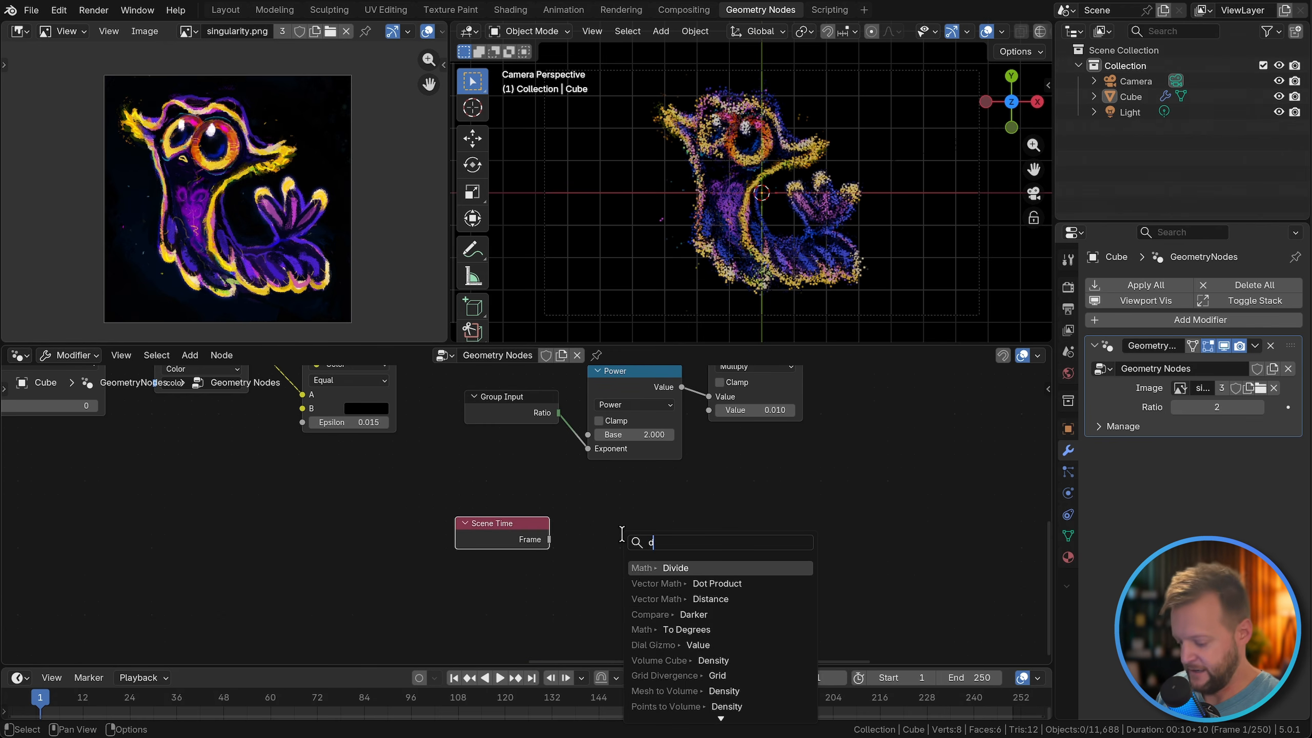
text(divide)
key(Return)
click(593, 527)
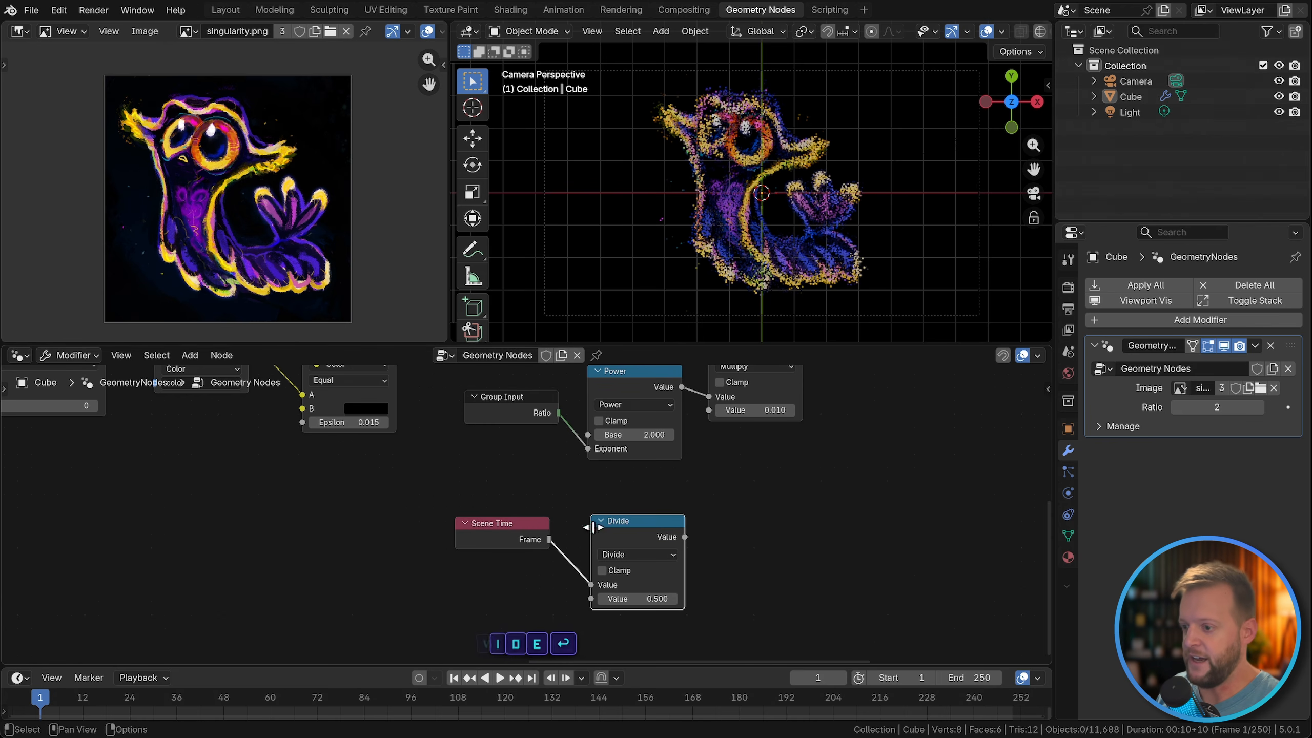
Step: Drive the Divide node's second value with the scene's End frame, and move the Scene Time and Divide nodes aside
right_click(966, 677)
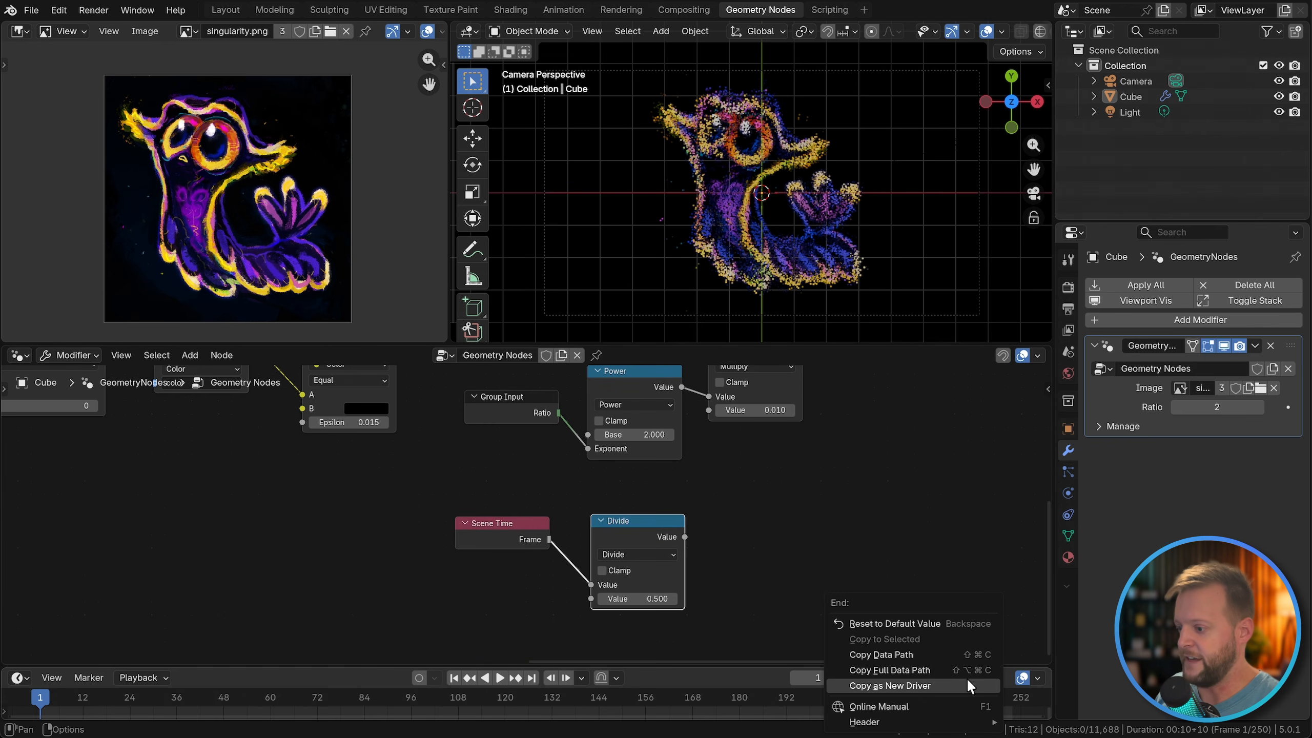
click(908, 687)
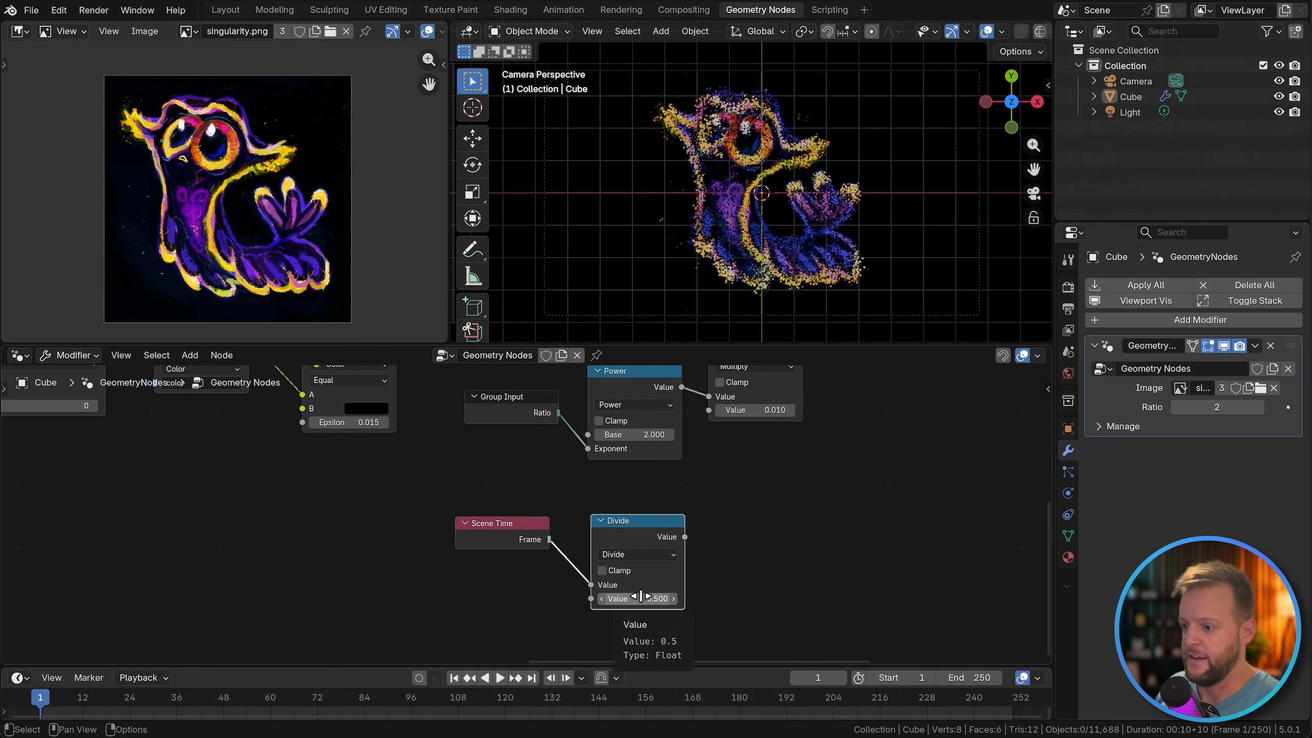
right_click(629, 596)
click(617, 564)
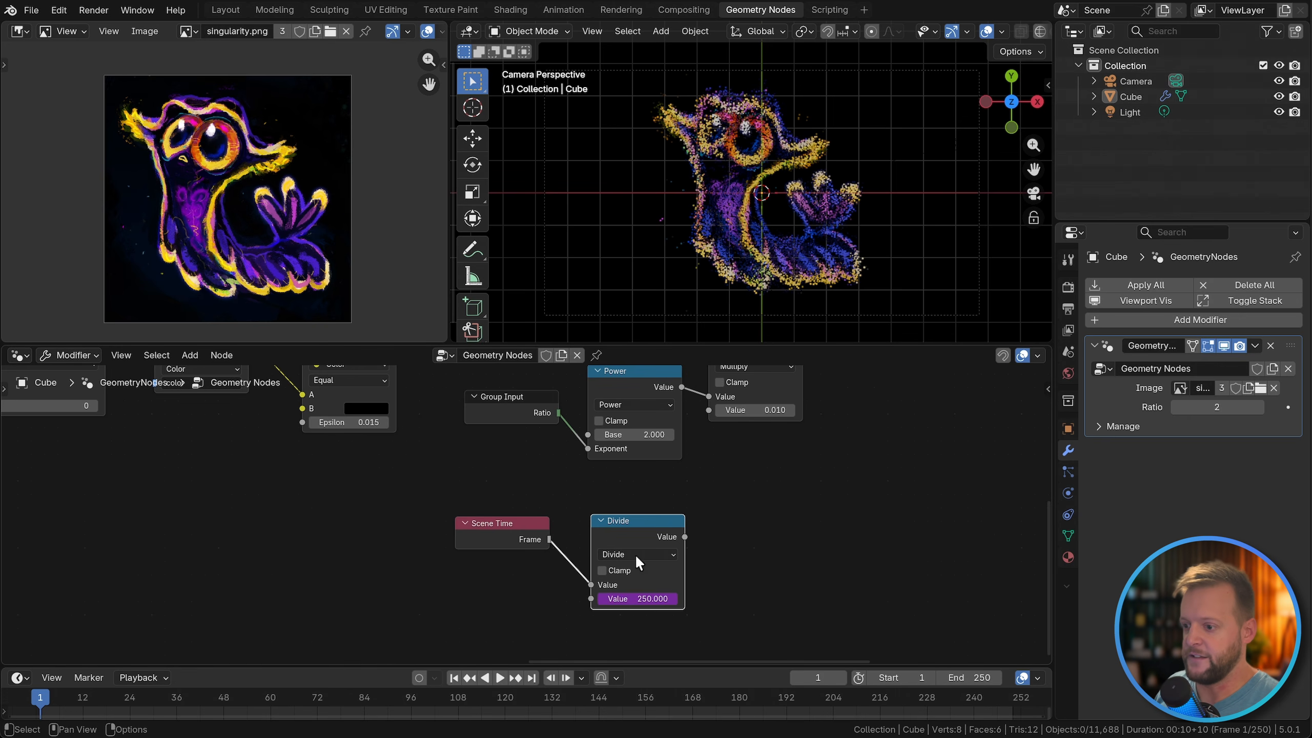
key(g)
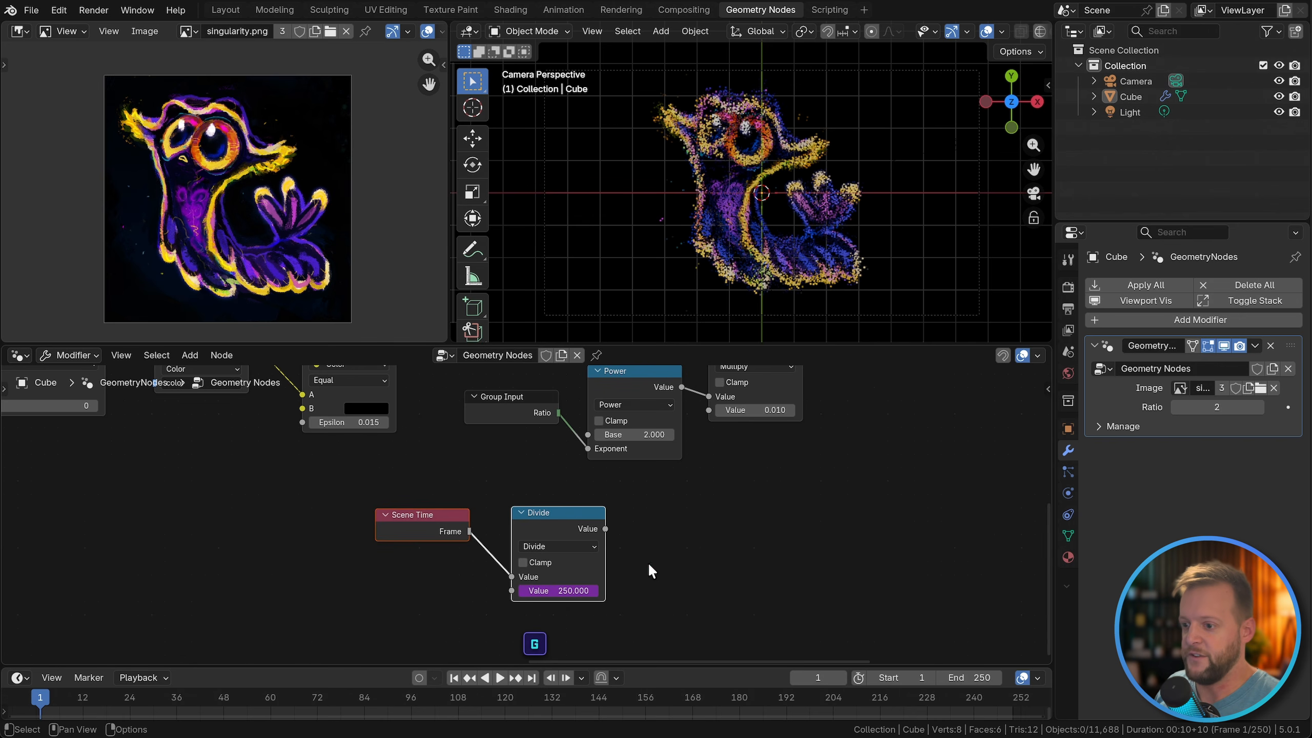
drag(578, 528, 550, 530)
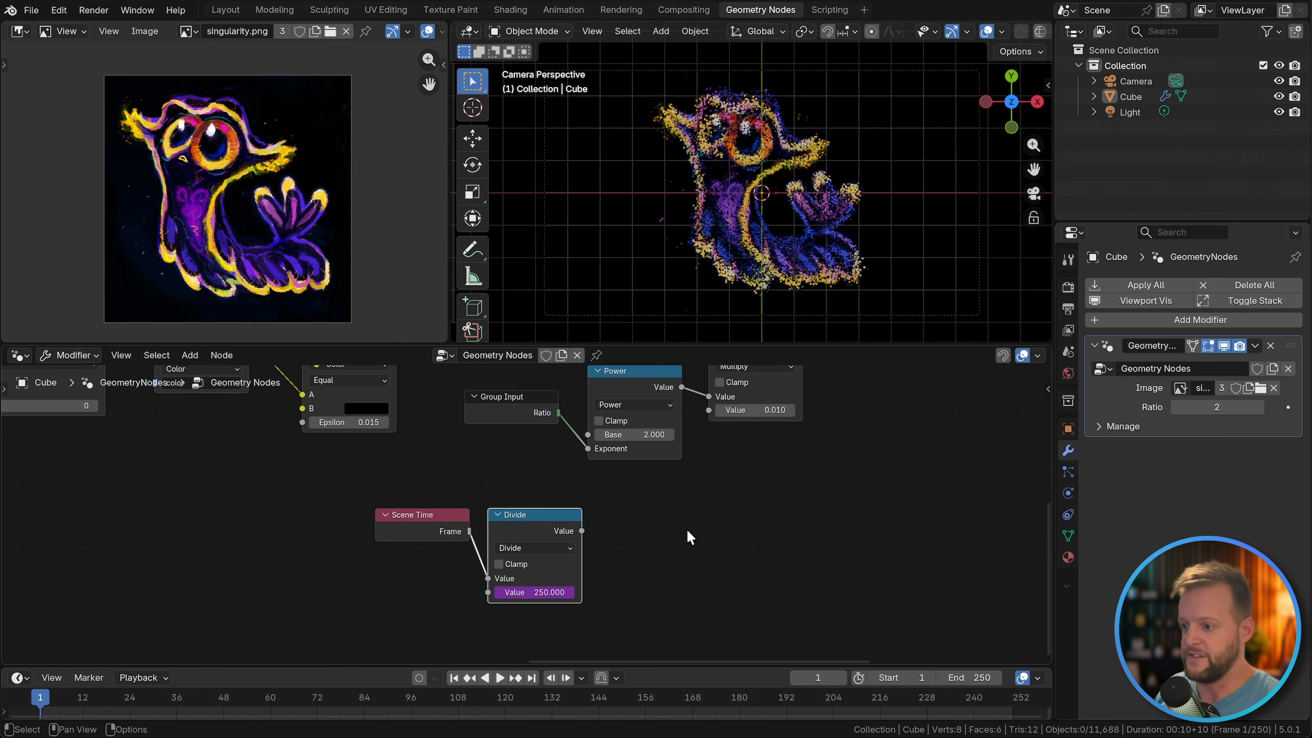
Step: Add a Math node set to Ping-Pong, fed by the Divide node's output
scroll(647, 548, down, 2)
middle_drag(648, 548, 584, 554)
scroll(583, 548, up, 1)
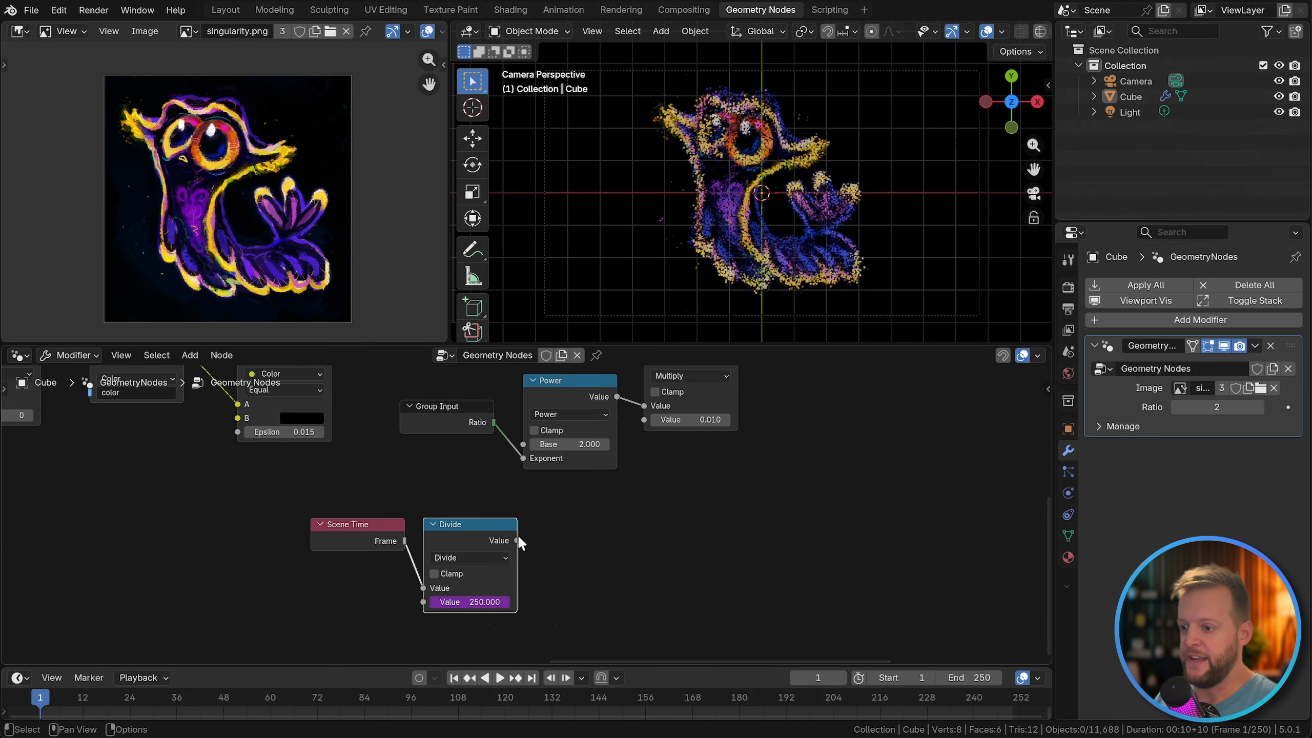
key(shift+a)
text(pi)
key(Return)
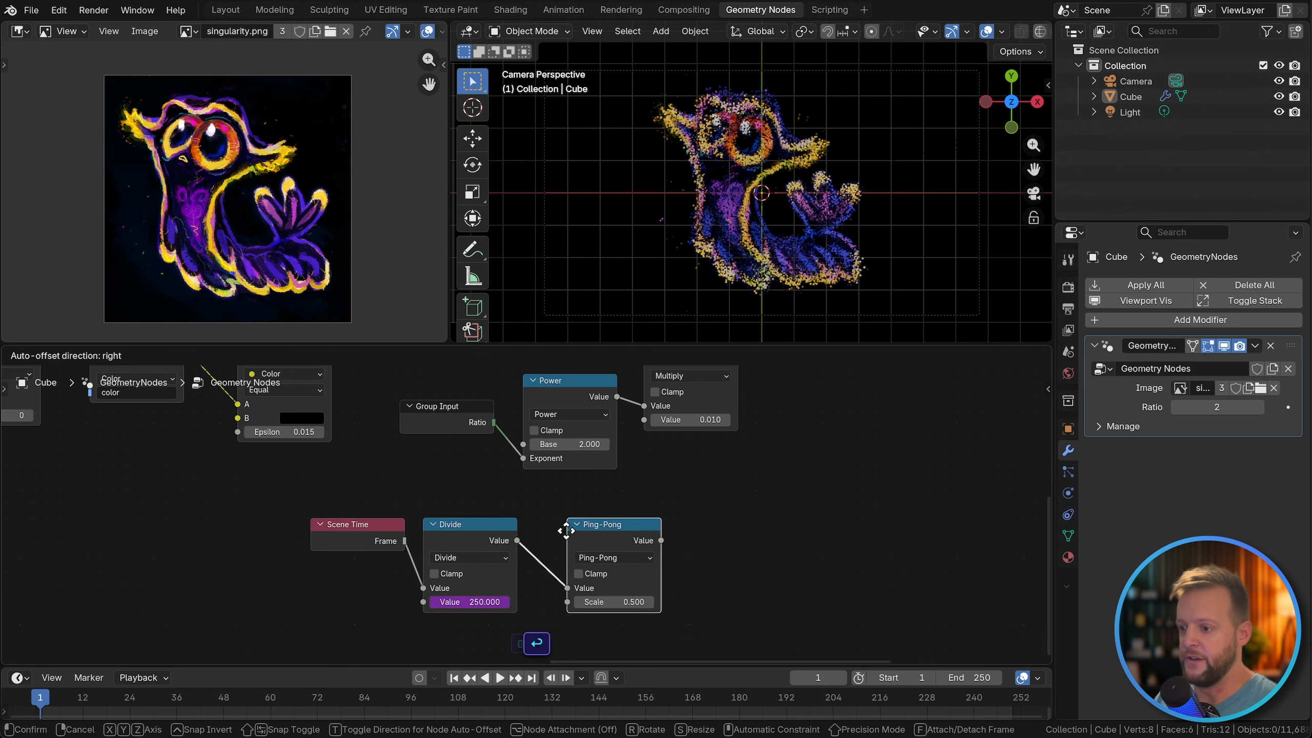
click(564, 525)
scroll(718, 557, up, 1)
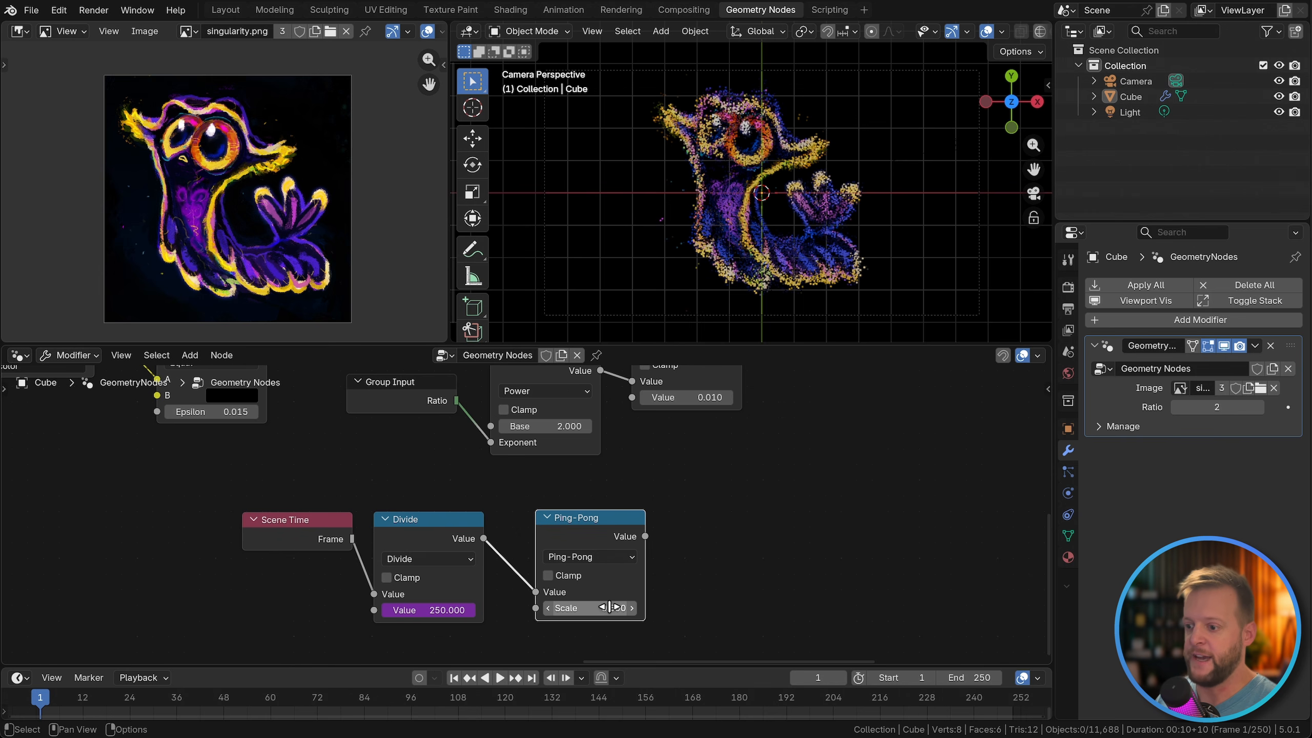
Step: Add a Map Range node fed by the Ping-Pong node's output
middle_drag(685, 576, 568, 589)
drag(560, 561, 625, 522)
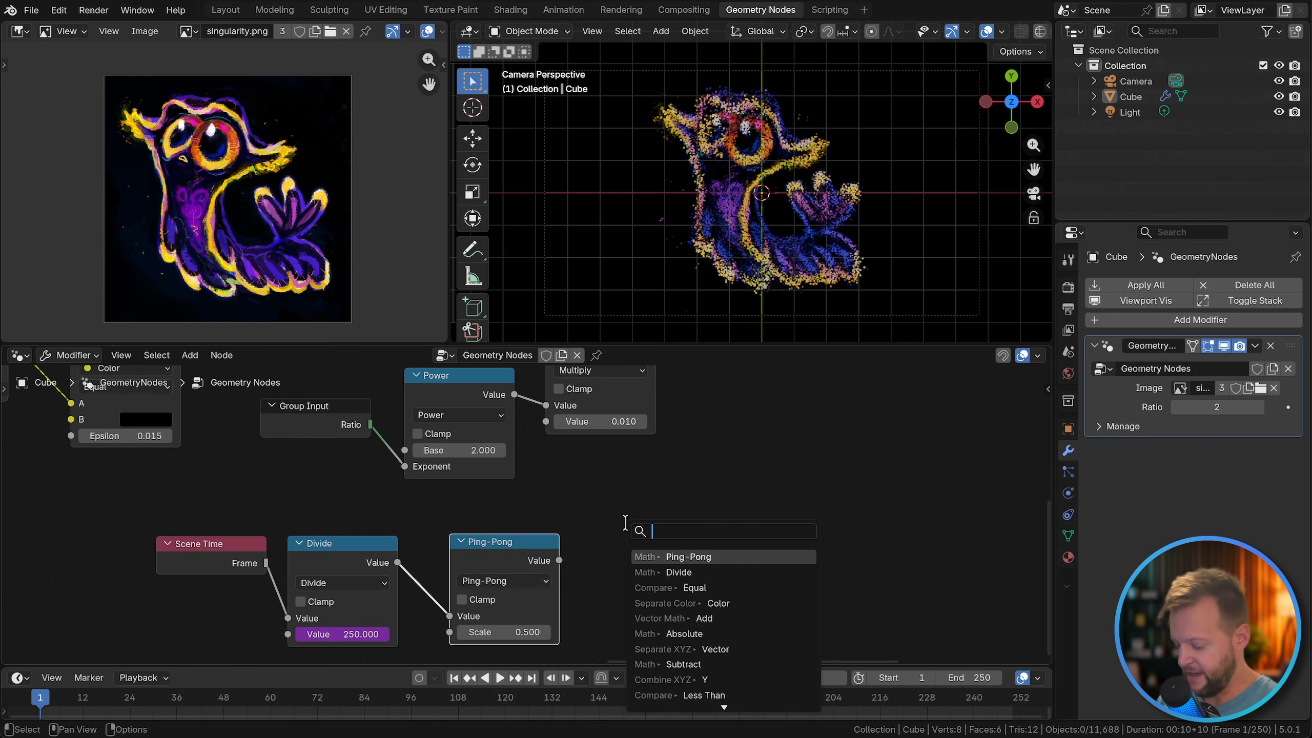
text(mapra)
key(Return)
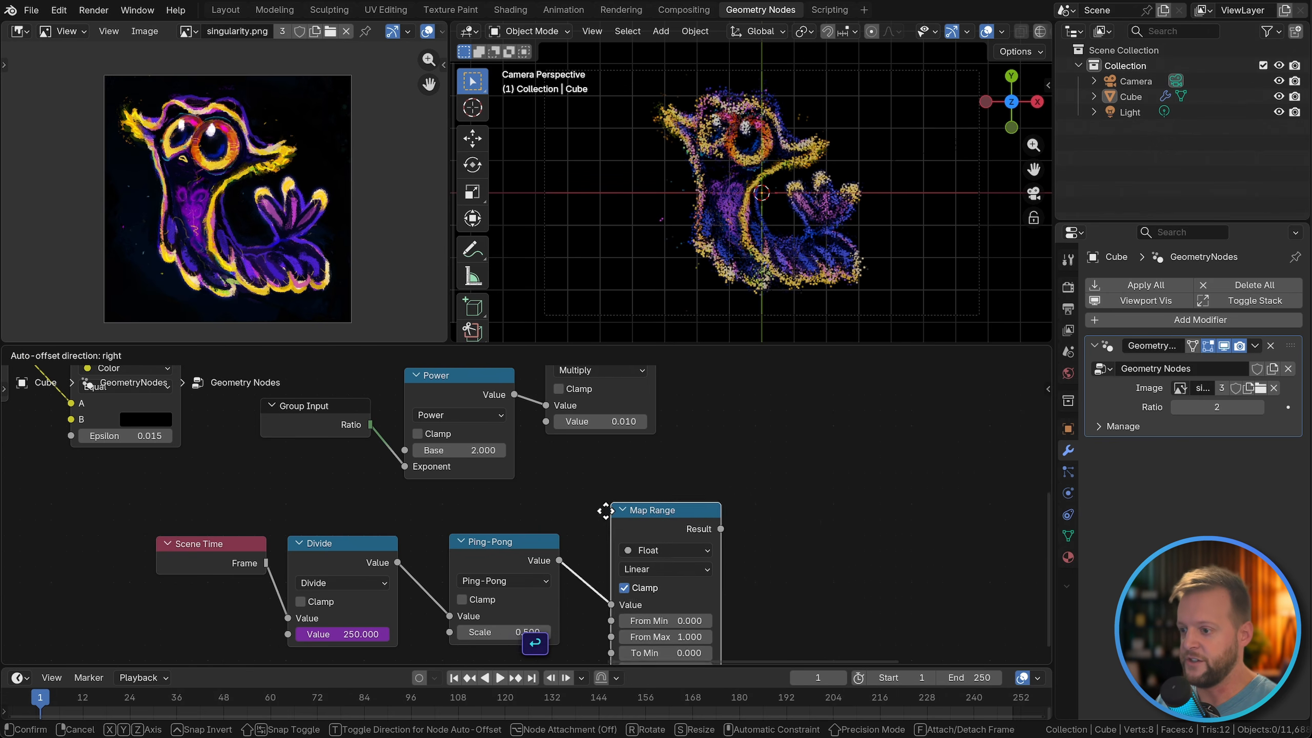
click(595, 483)
middle_drag(596, 484, 602, 449)
scroll(666, 557, up, 2)
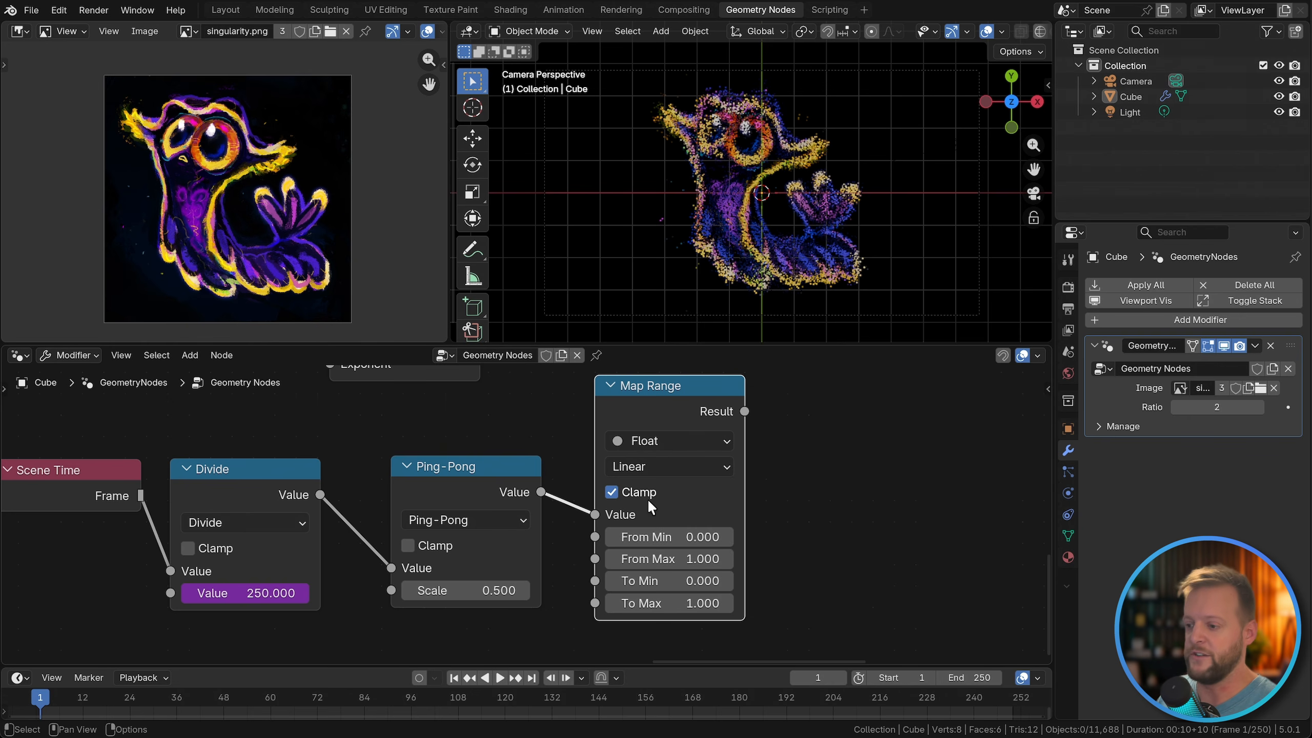
Step: Set the Map Range node's From Max to 0.5 and its To Max to pi
click(649, 559)
text(.5)
key(Return)
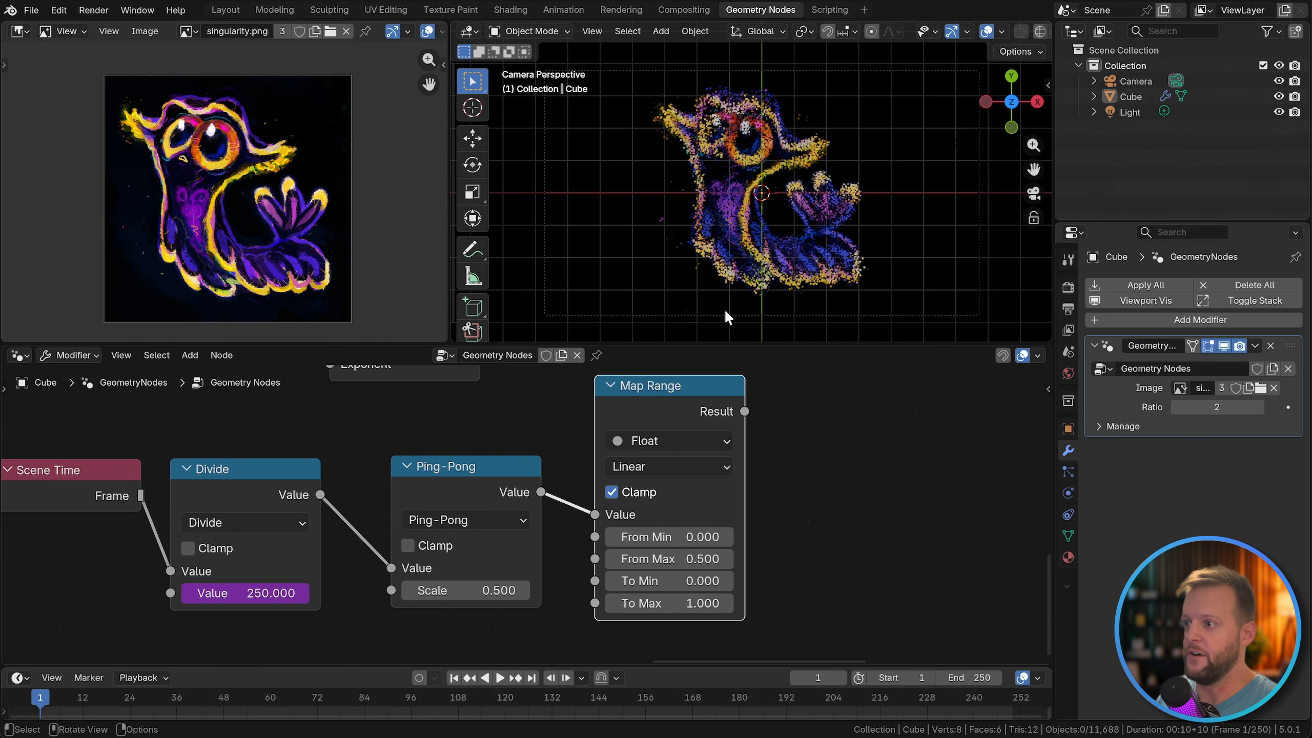
click(660, 603)
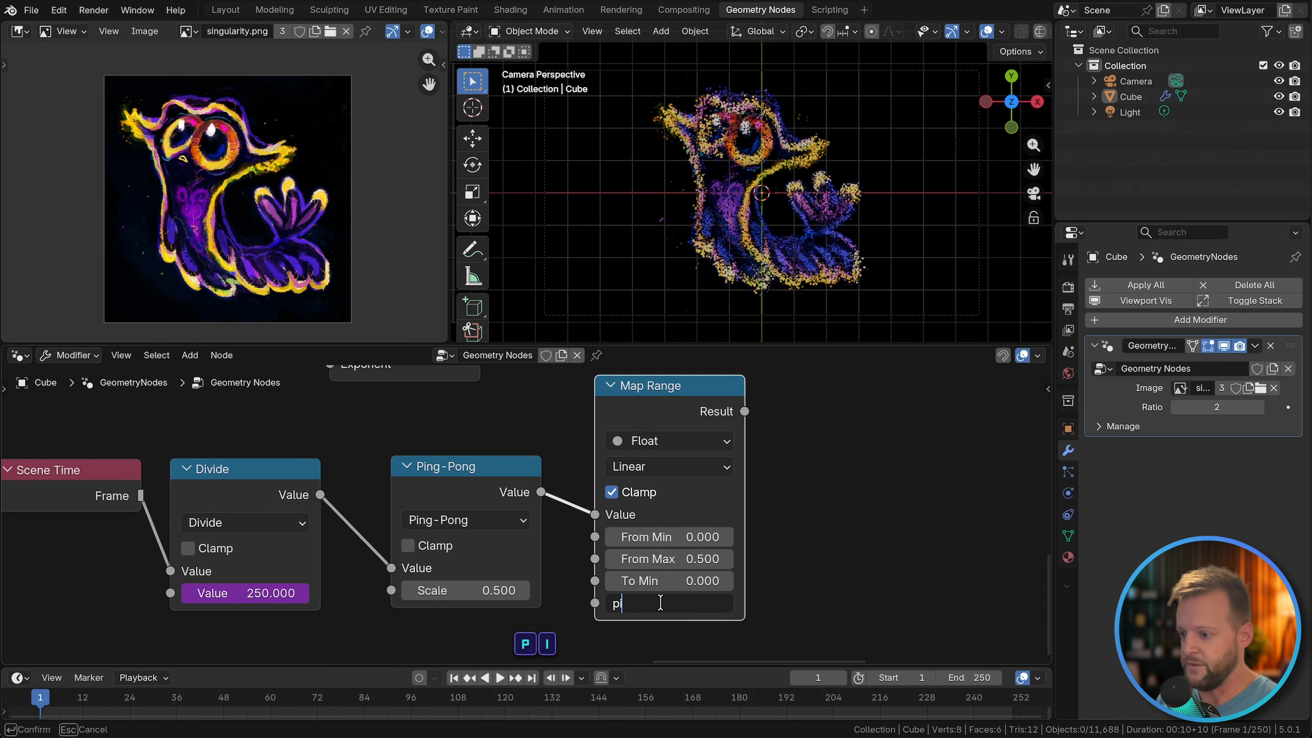
text(pi)
key(Return)
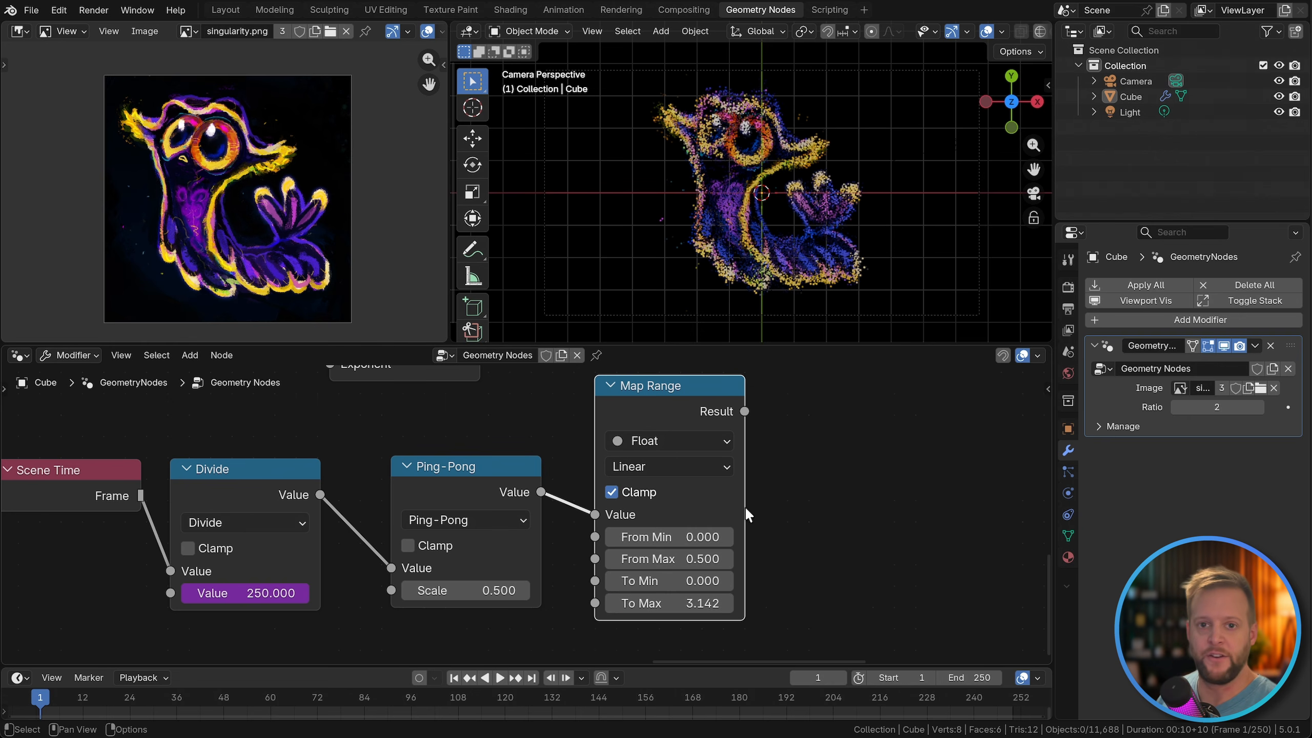
Step: Add a Combine XYZ node with the Map Range Result connected to its Y input
scroll(521, 504, down, 3)
click(365, 483)
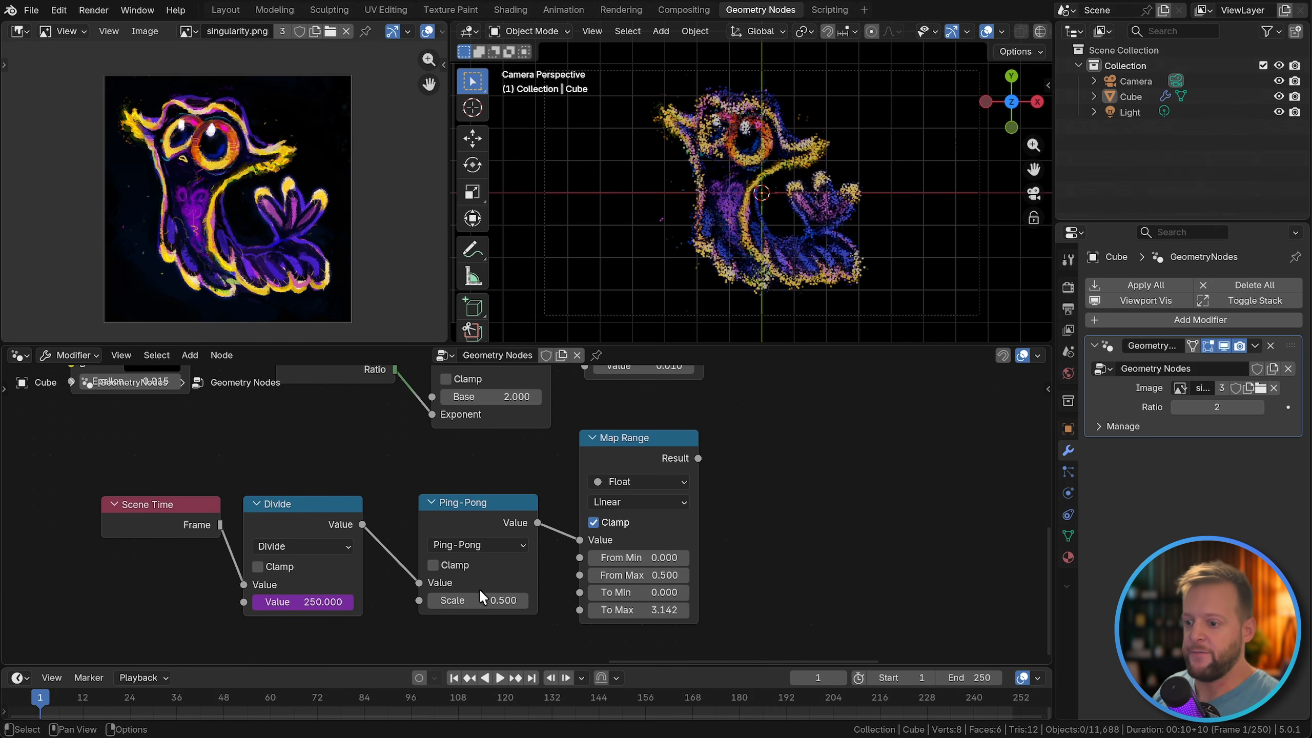
scroll(490, 601, up, 1)
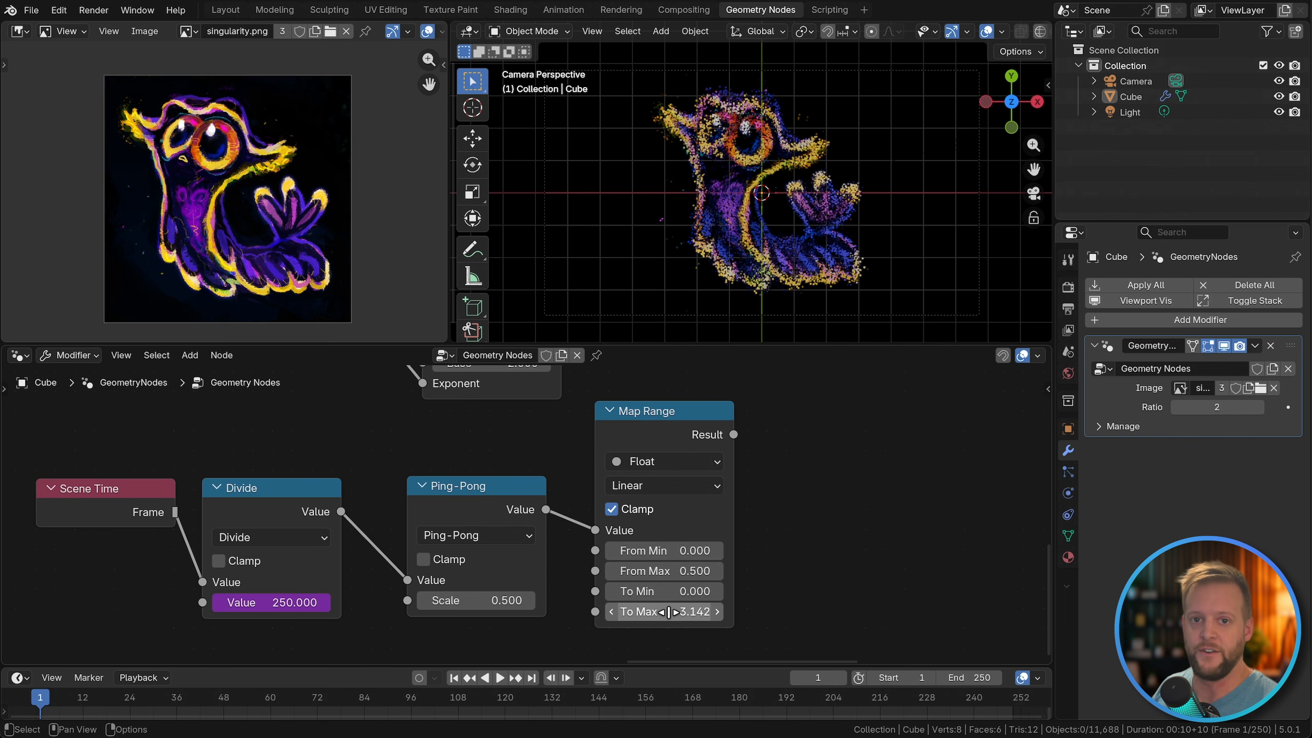
scroll(721, 556, down, 1)
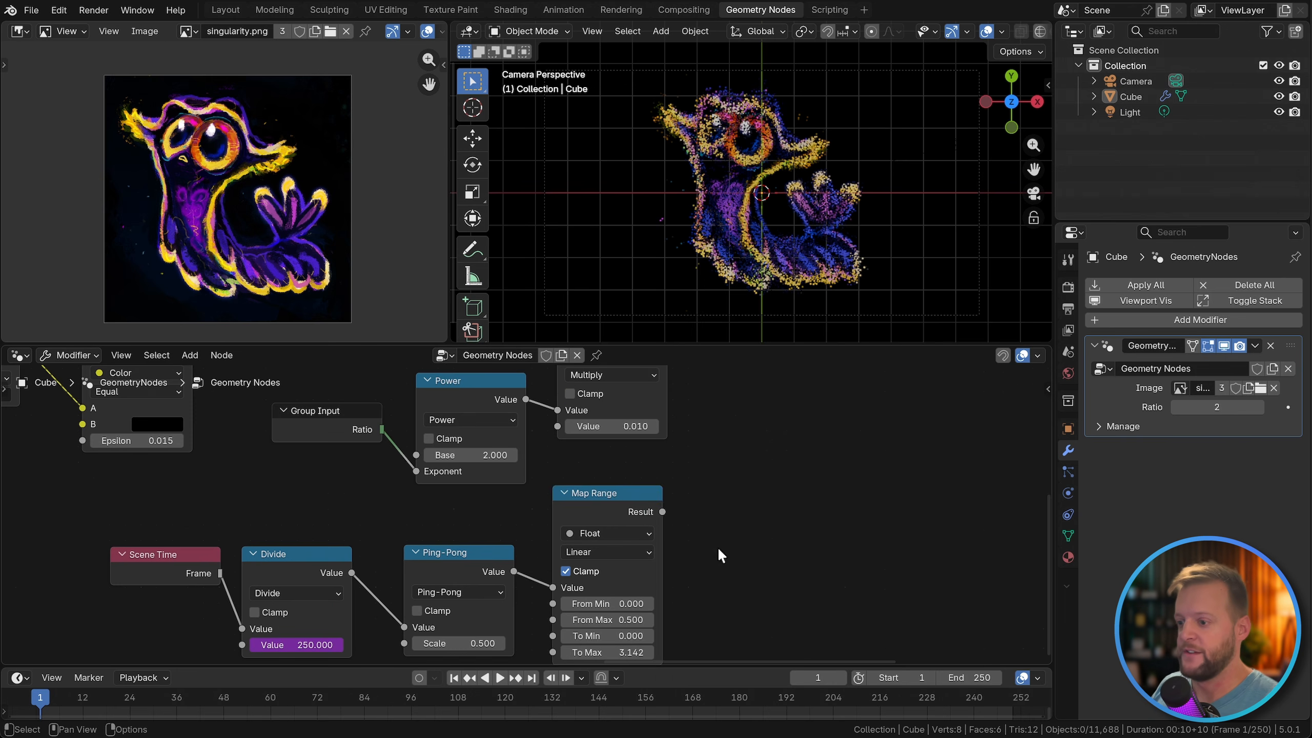
drag(662, 511, 747, 495)
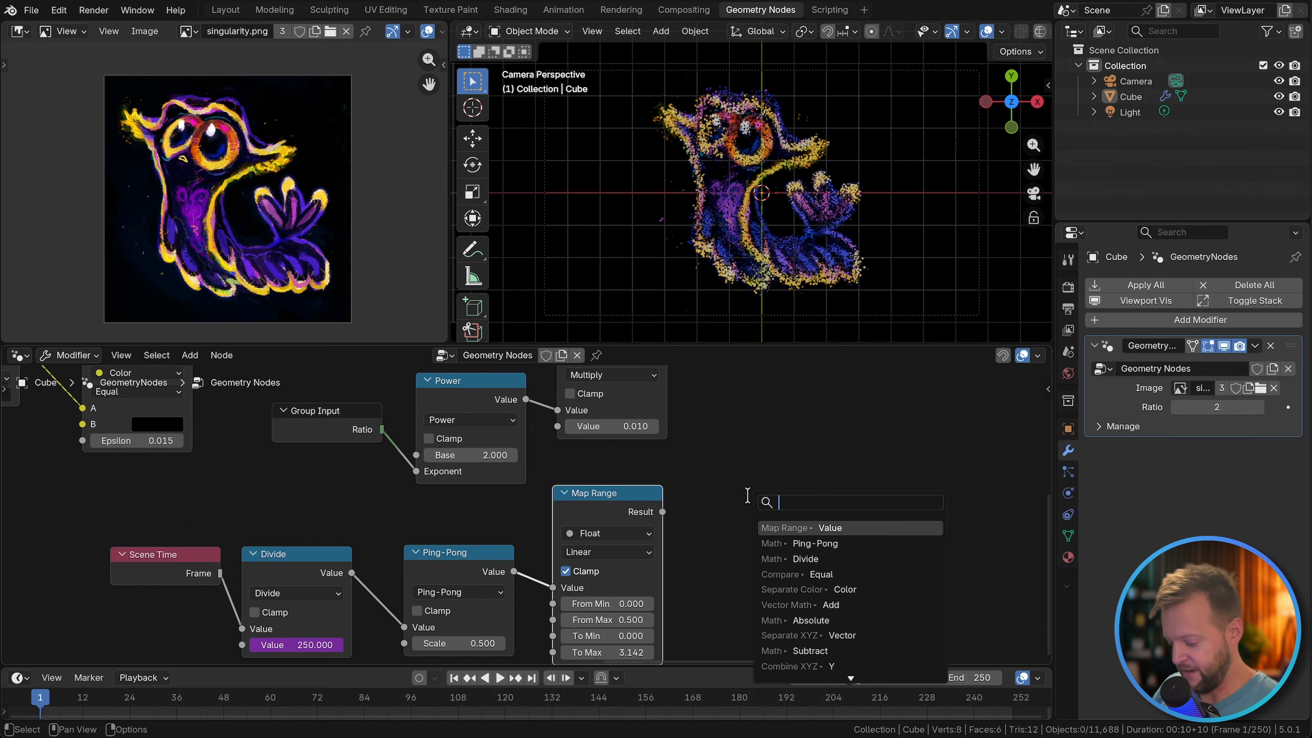
text(combine)
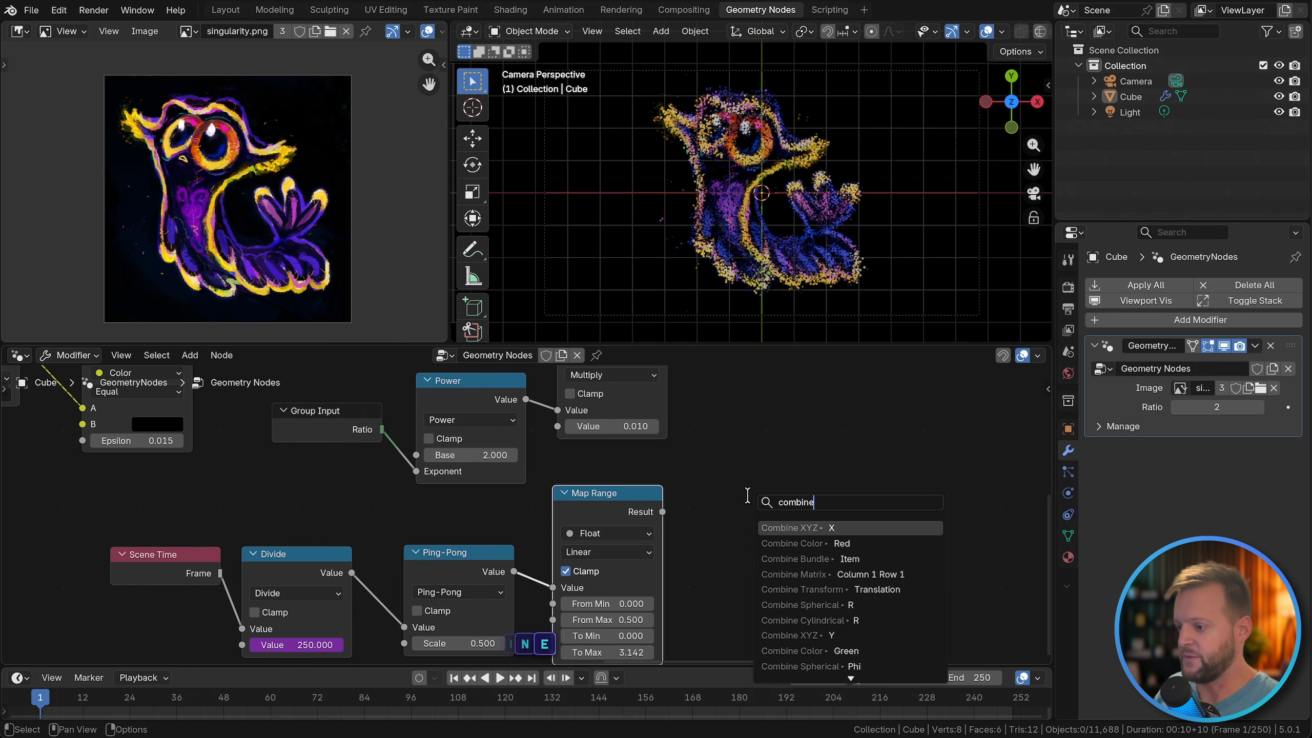
click(795, 633)
click(737, 603)
Step: Connect the Combine XYZ Vector output to the Transform Geometry node's Rotation
scroll(749, 543, down, 1)
middle_drag(765, 488, 787, 589)
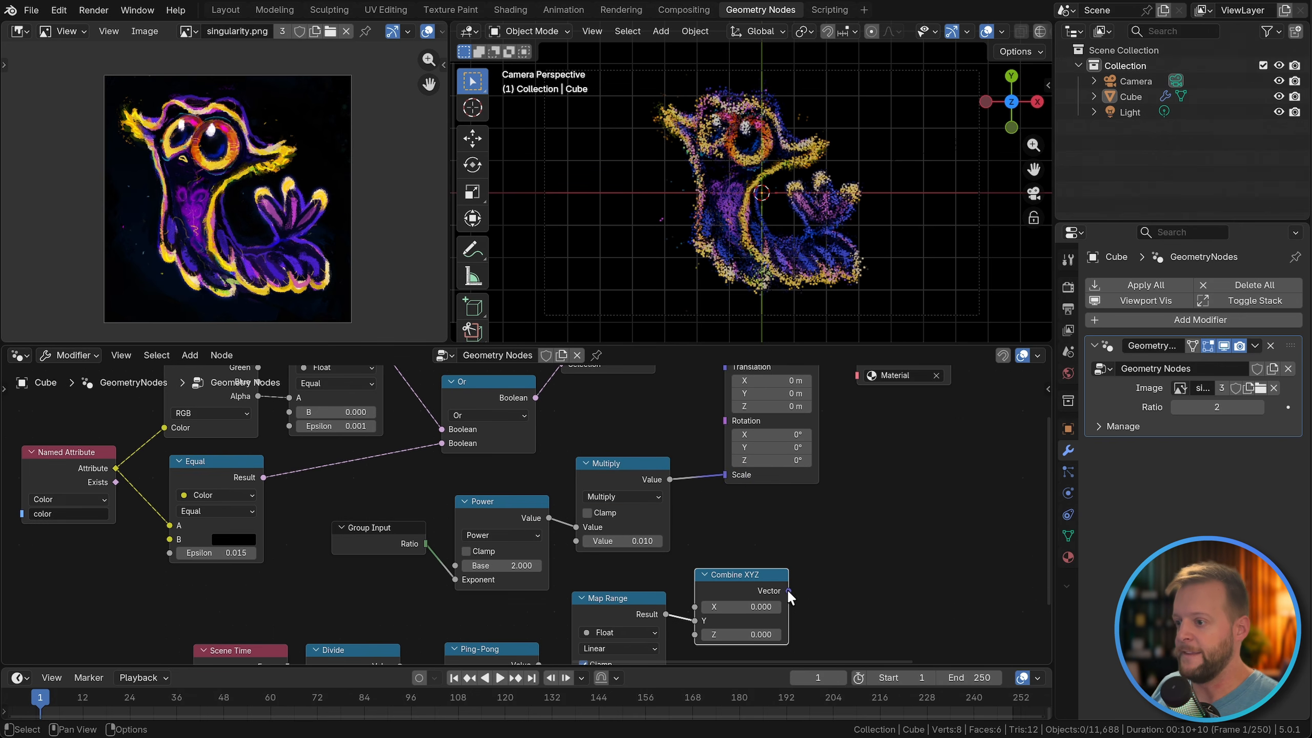
drag(787, 590, 724, 423)
Step: Play the animation from the first frame to check the cube image's rotation
middle_drag(769, 502, 828, 466)
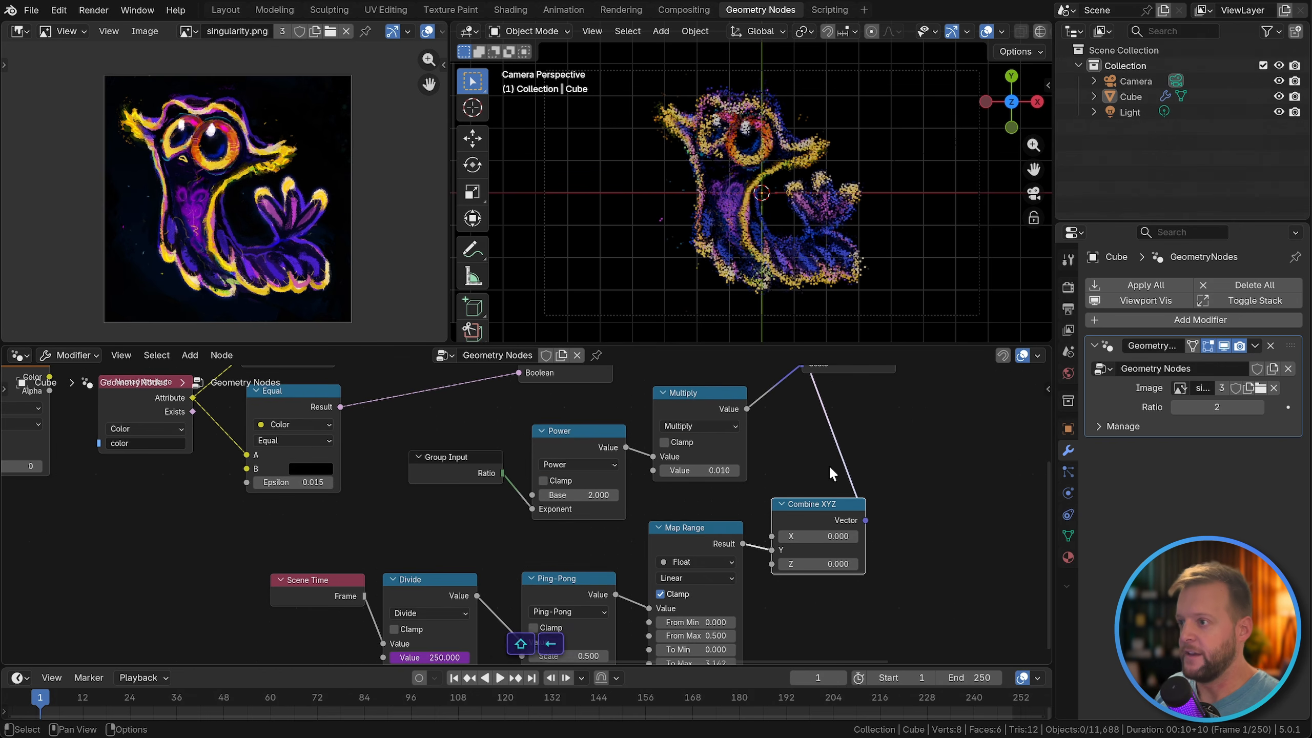
key(shift+Left)
key(space)
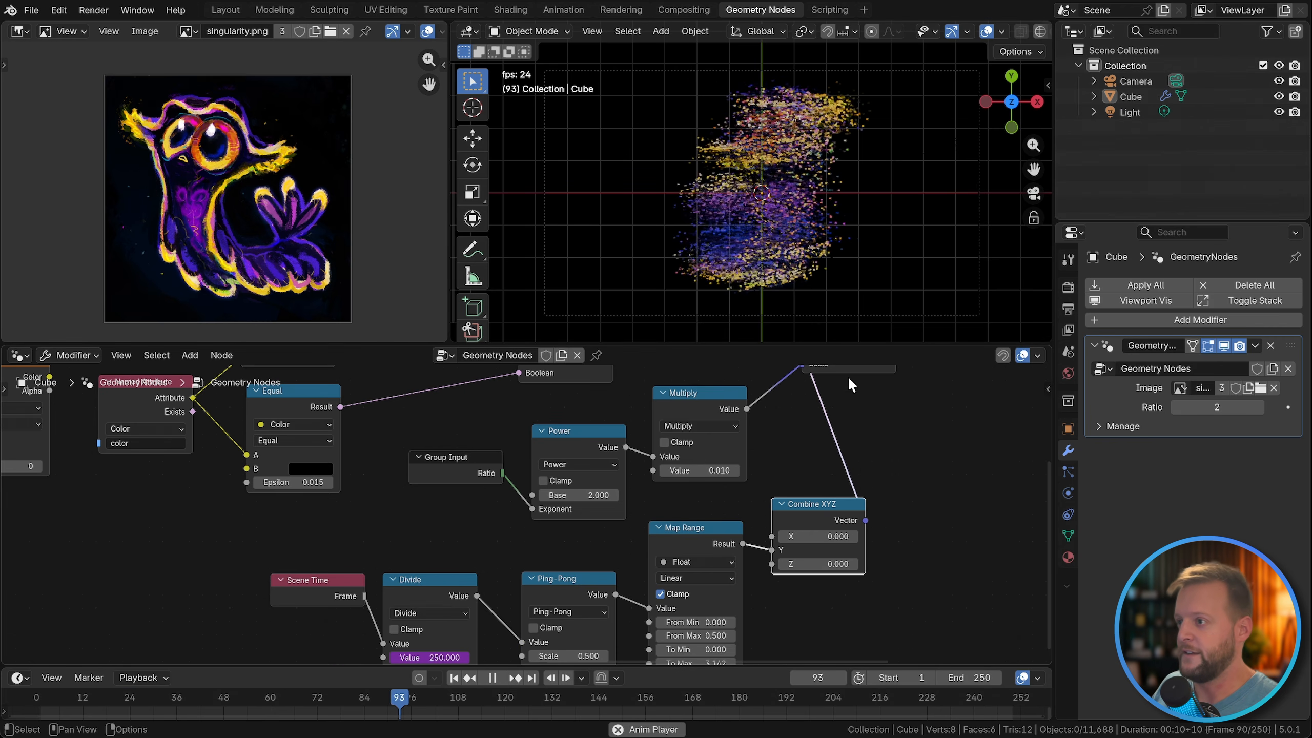
Step: Set the scene's End frame to 120
click(958, 677)
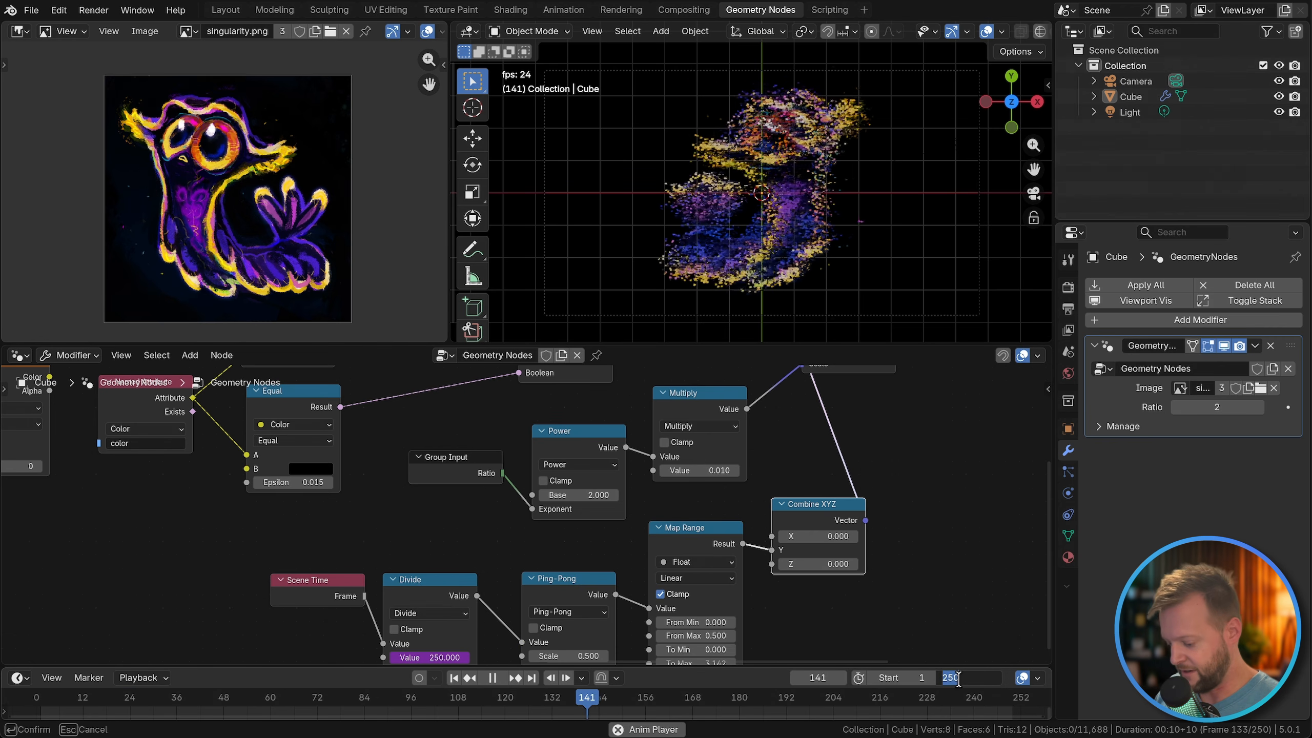
text(1)
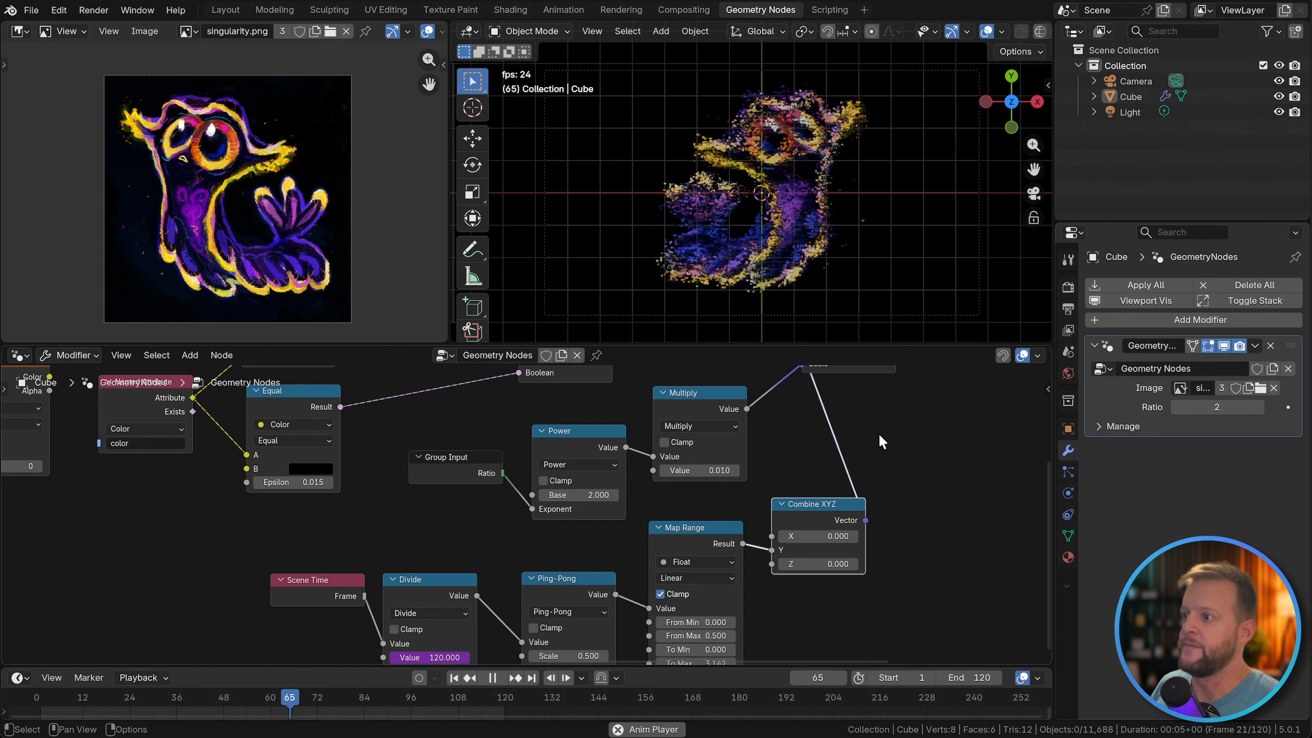
Step: Try the Smoother Step interpolation on the rotation's Map Range node while the animation plays
middle_drag(786, 605, 788, 571)
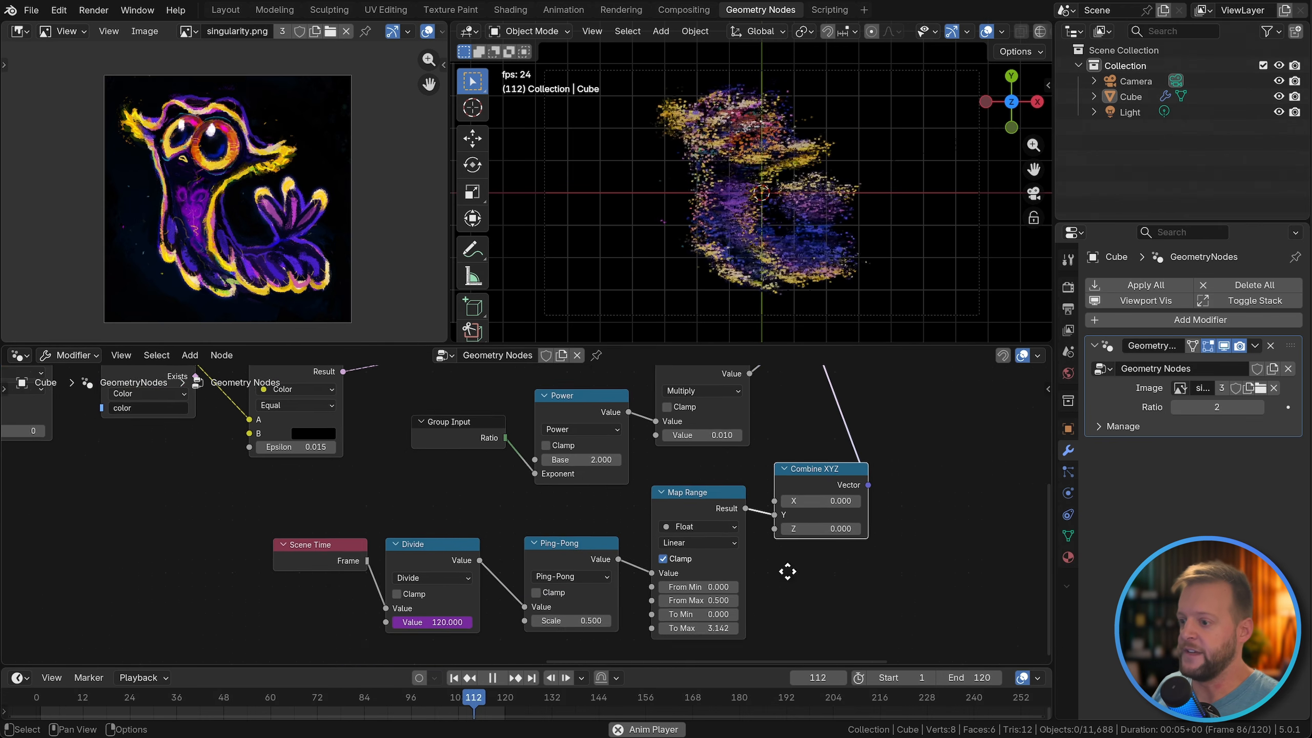
scroll(729, 572, up, 4)
click(688, 533)
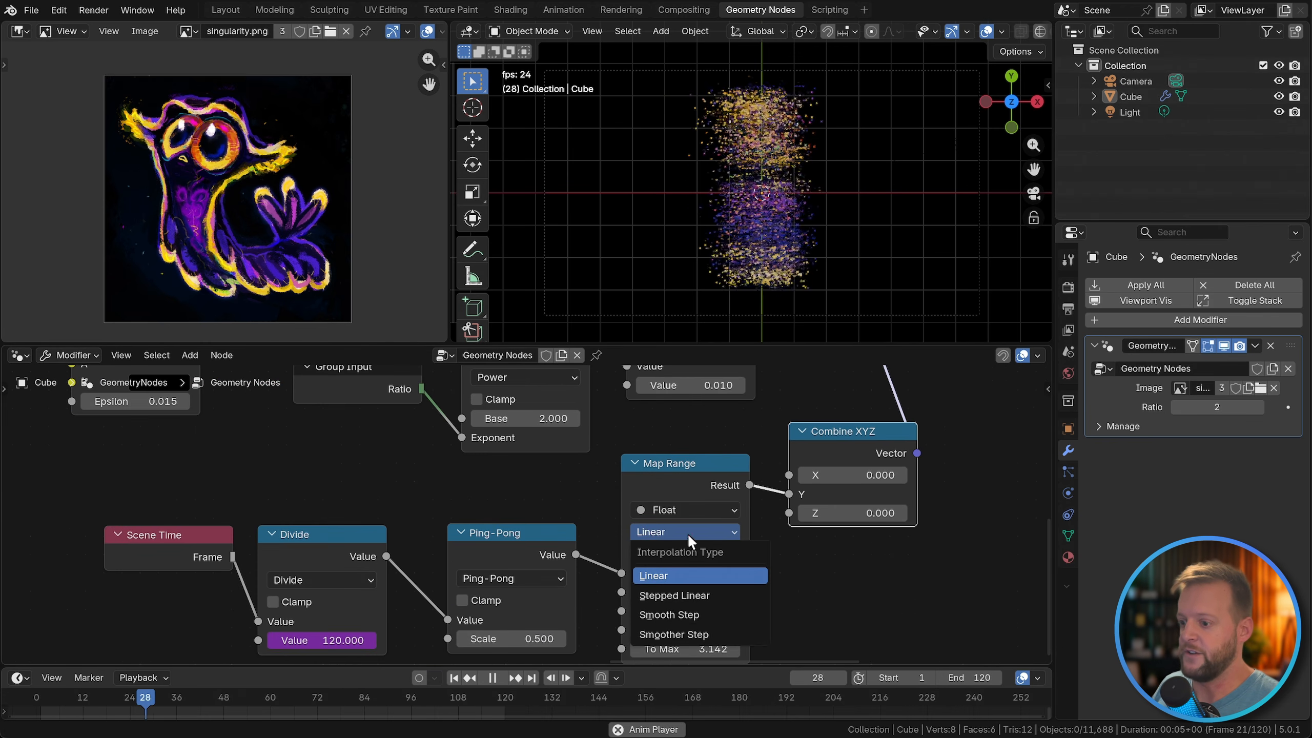
click(673, 634)
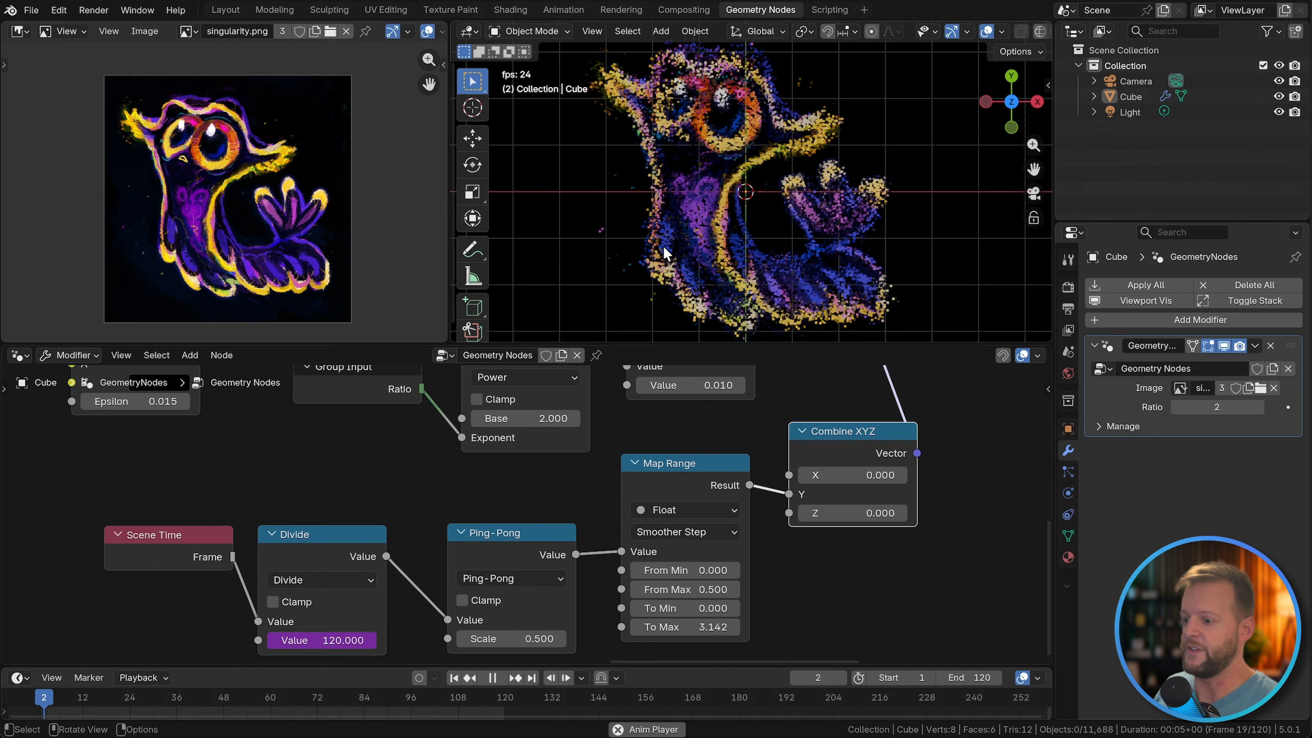
Step: Set the rotation's Map Range interpolation to Smooth Step and stop the animation playback
click(683, 531)
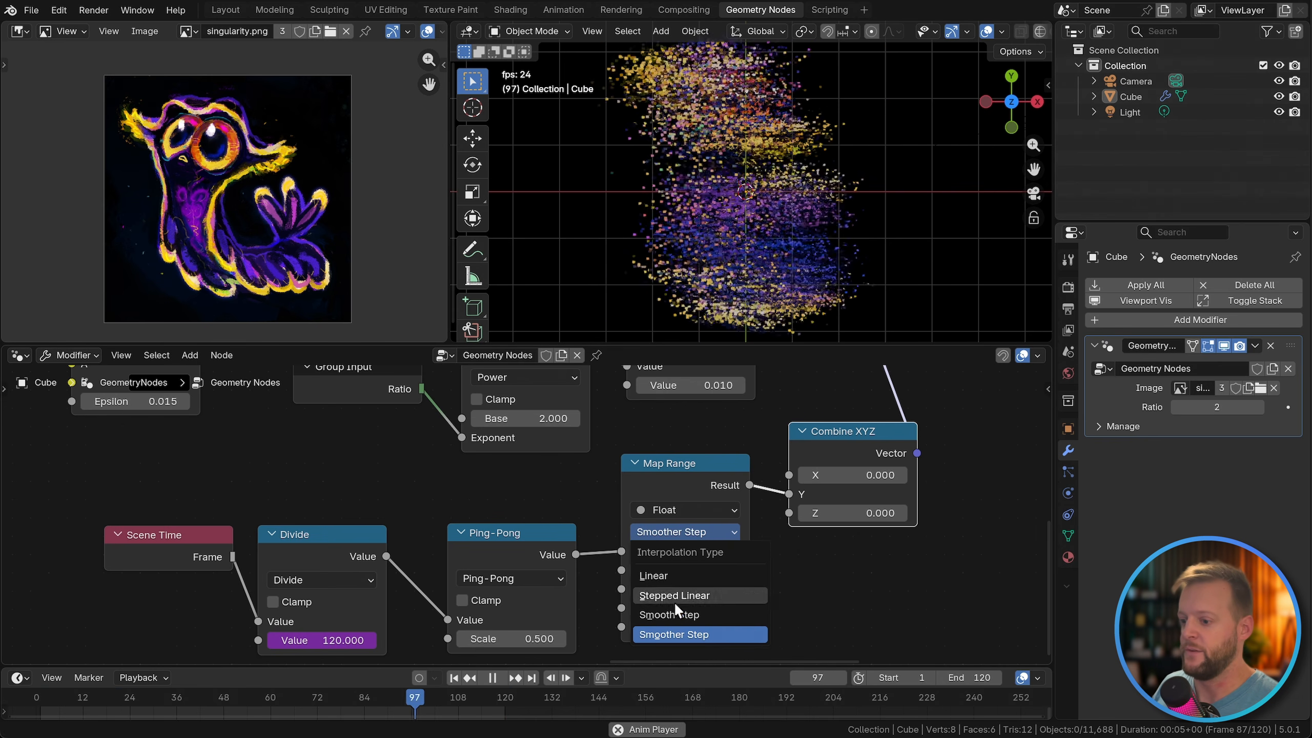
click(673, 613)
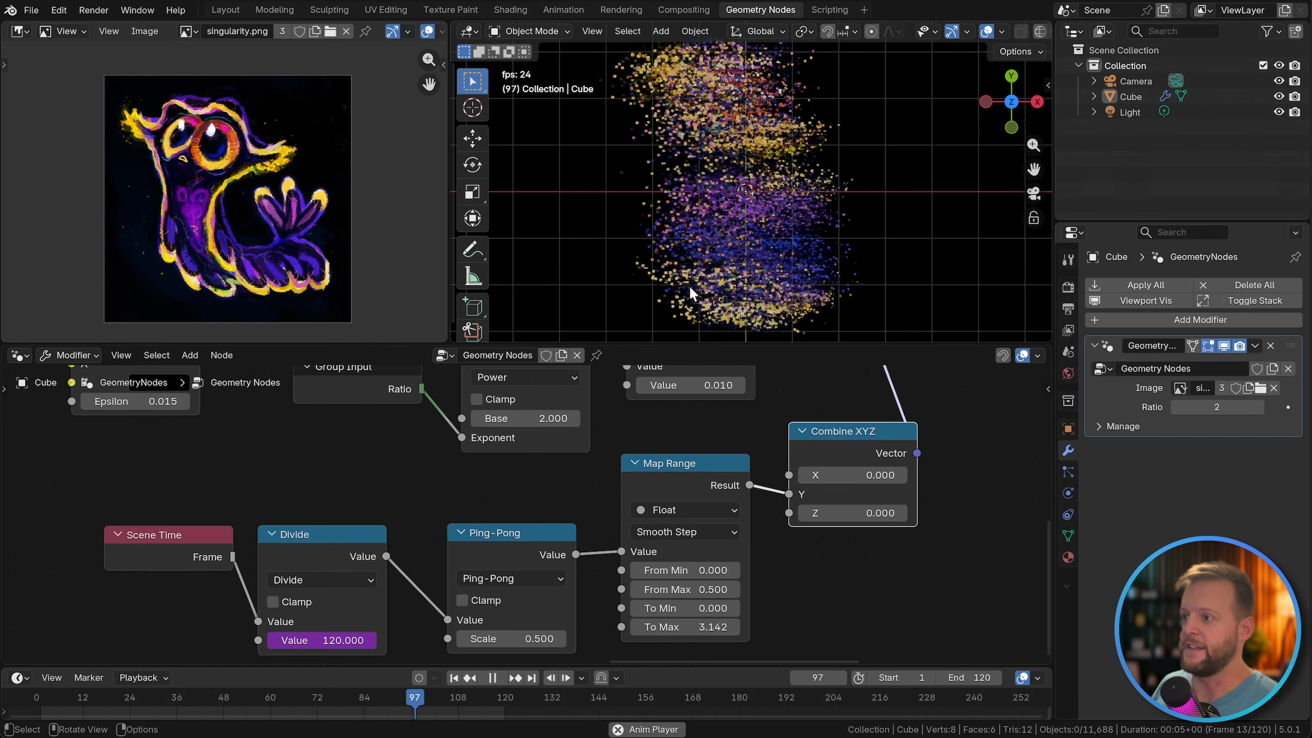
key(Escape)
Step: Bring the image IMG_8311.png into the node tree as an unconnected Image Texture node in the free space beside Combine XYZ
scroll(778, 504, down, 3)
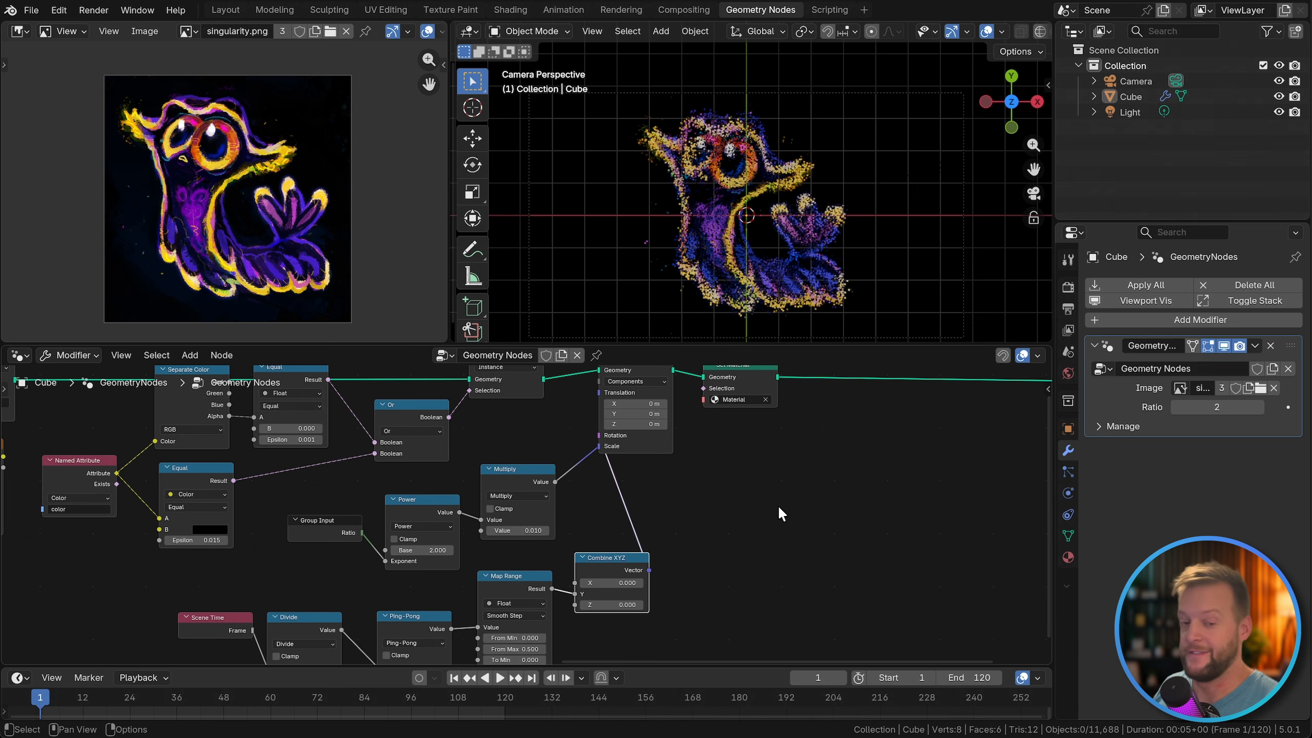
middle_drag(758, 562, 794, 557)
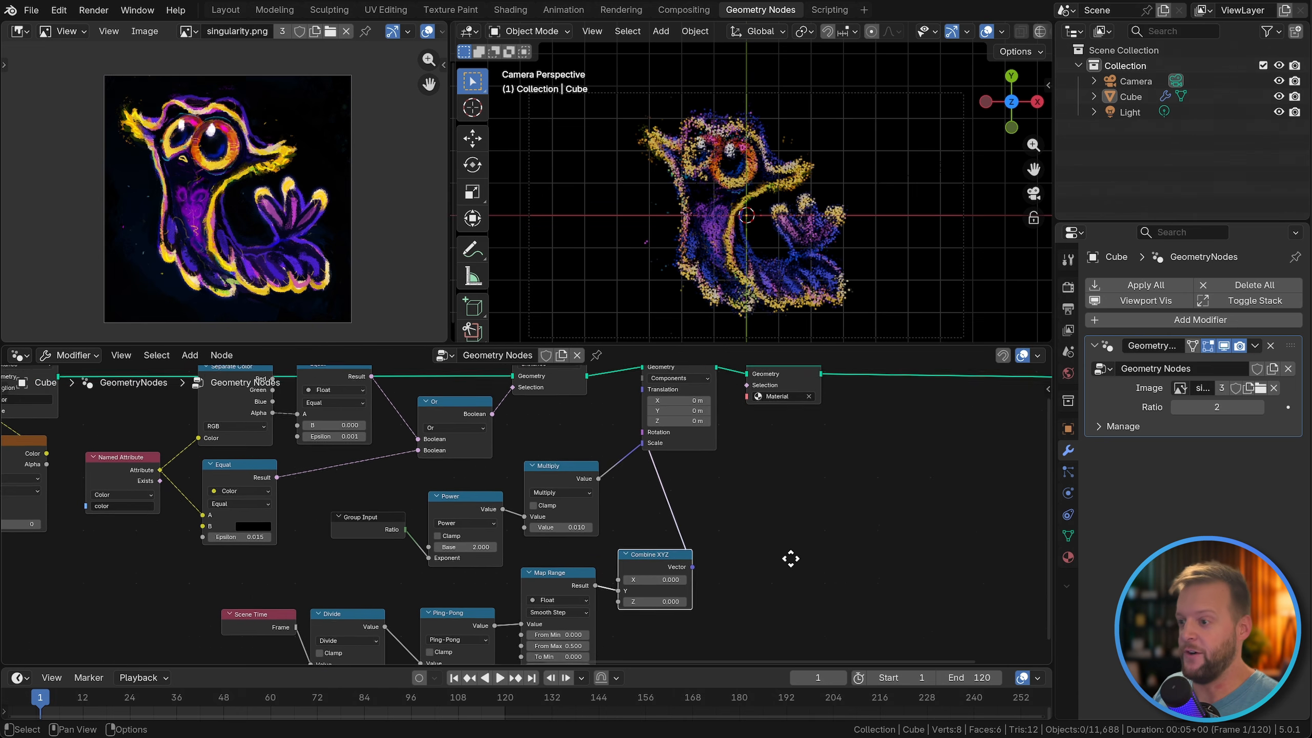
middle_drag(923, 521, 852, 535)
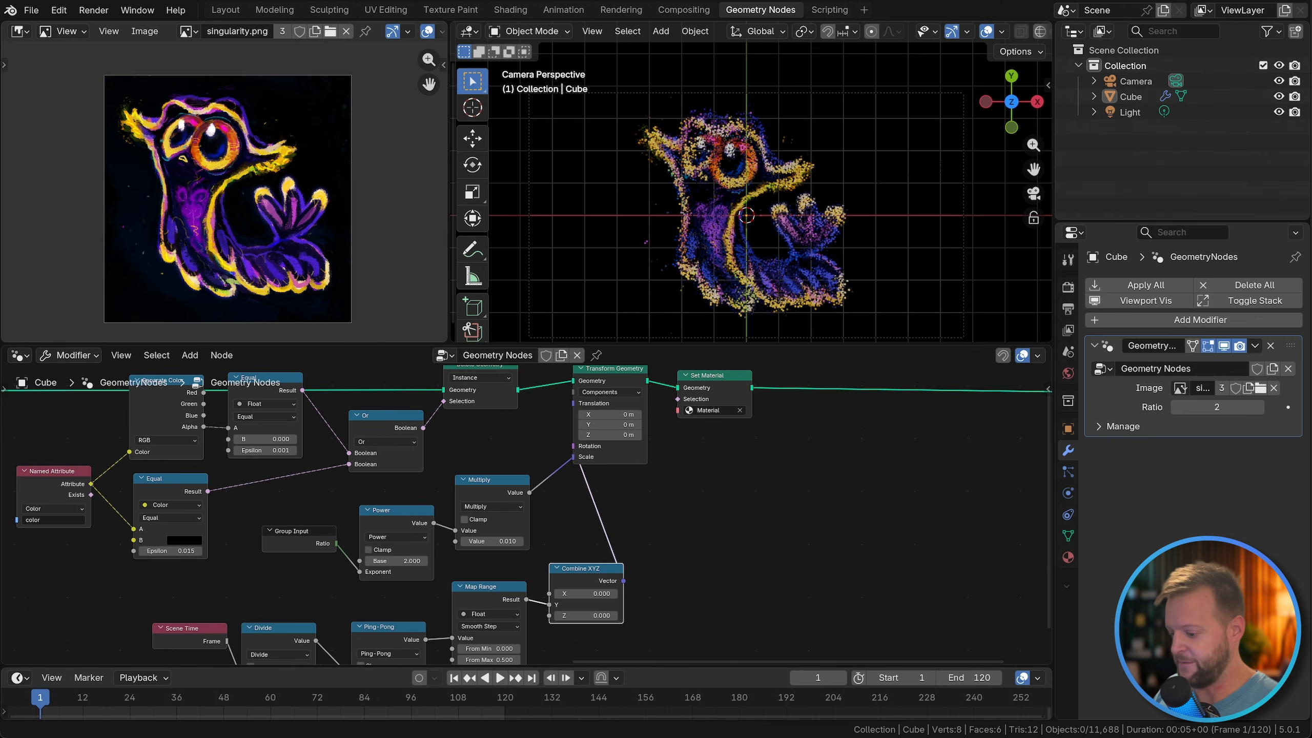
drag(799, 491, 784, 488)
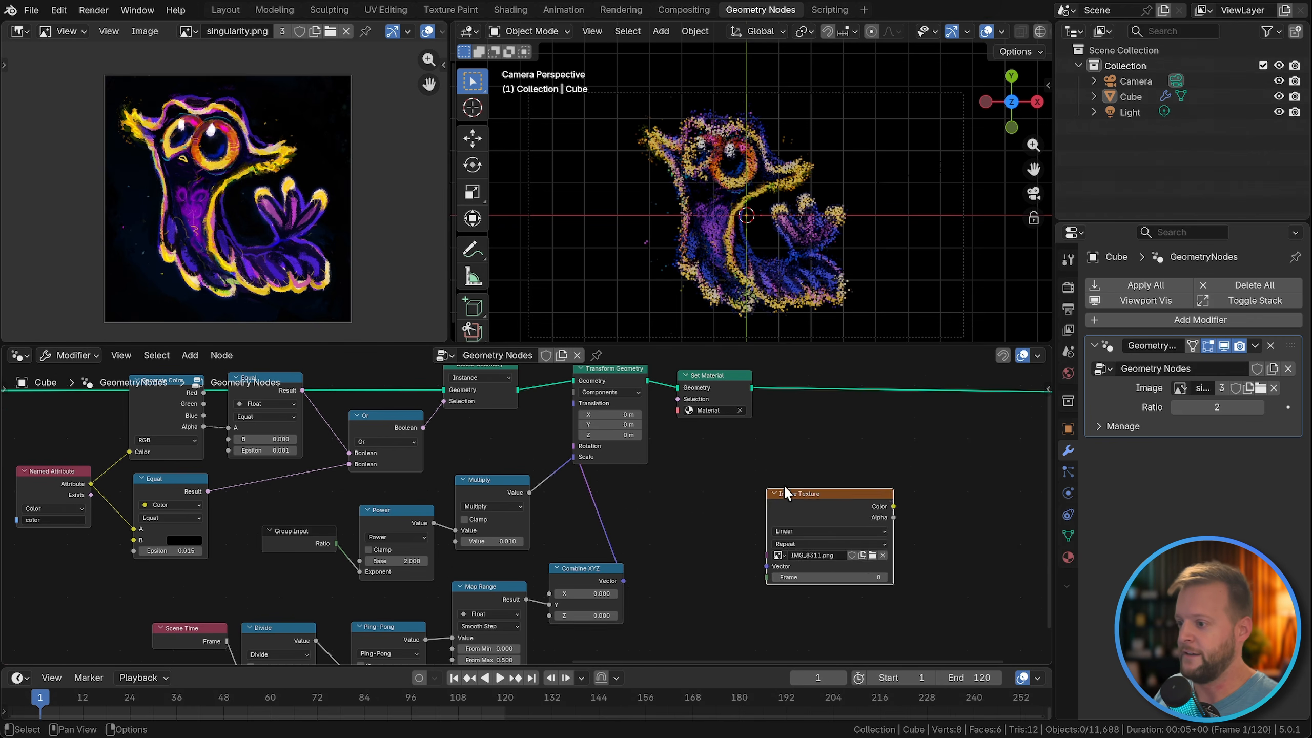
scroll(806, 483, up, 1)
middle_drag(812, 474, 801, 445)
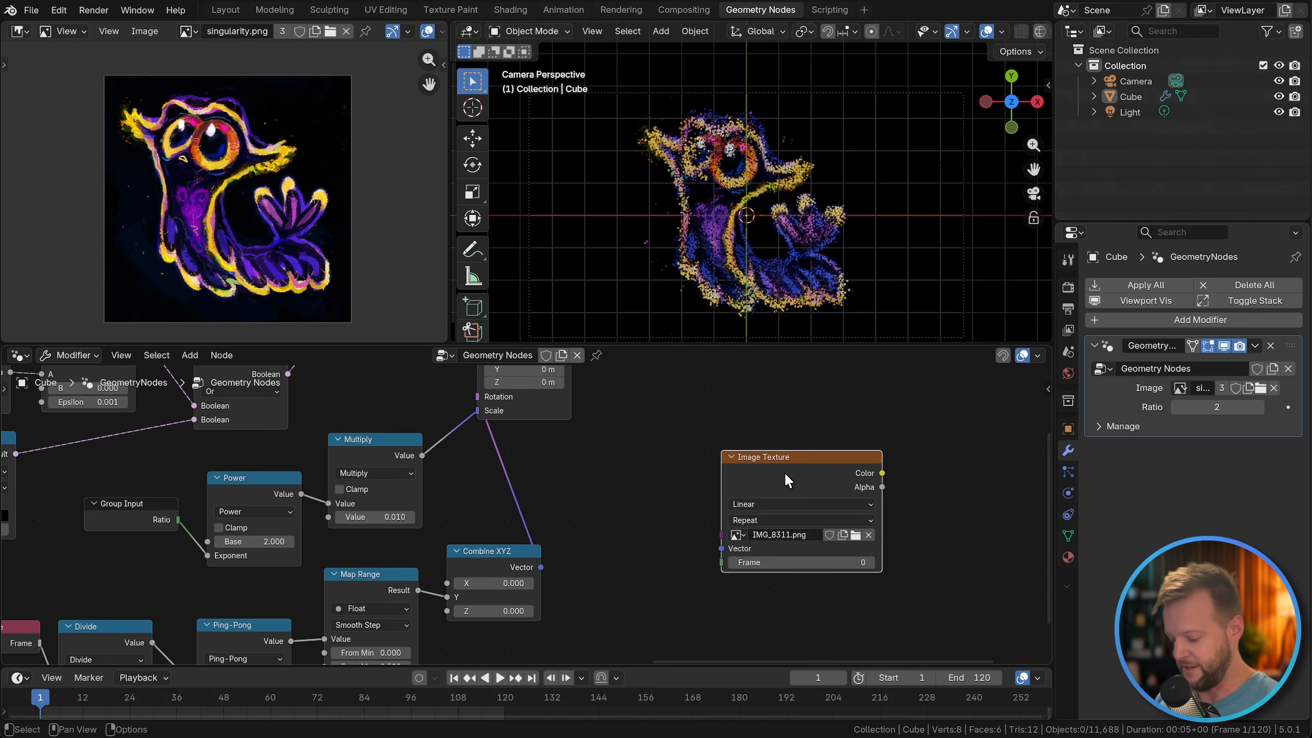
scroll(790, 480, up, 1)
drag(781, 509, 733, 478)
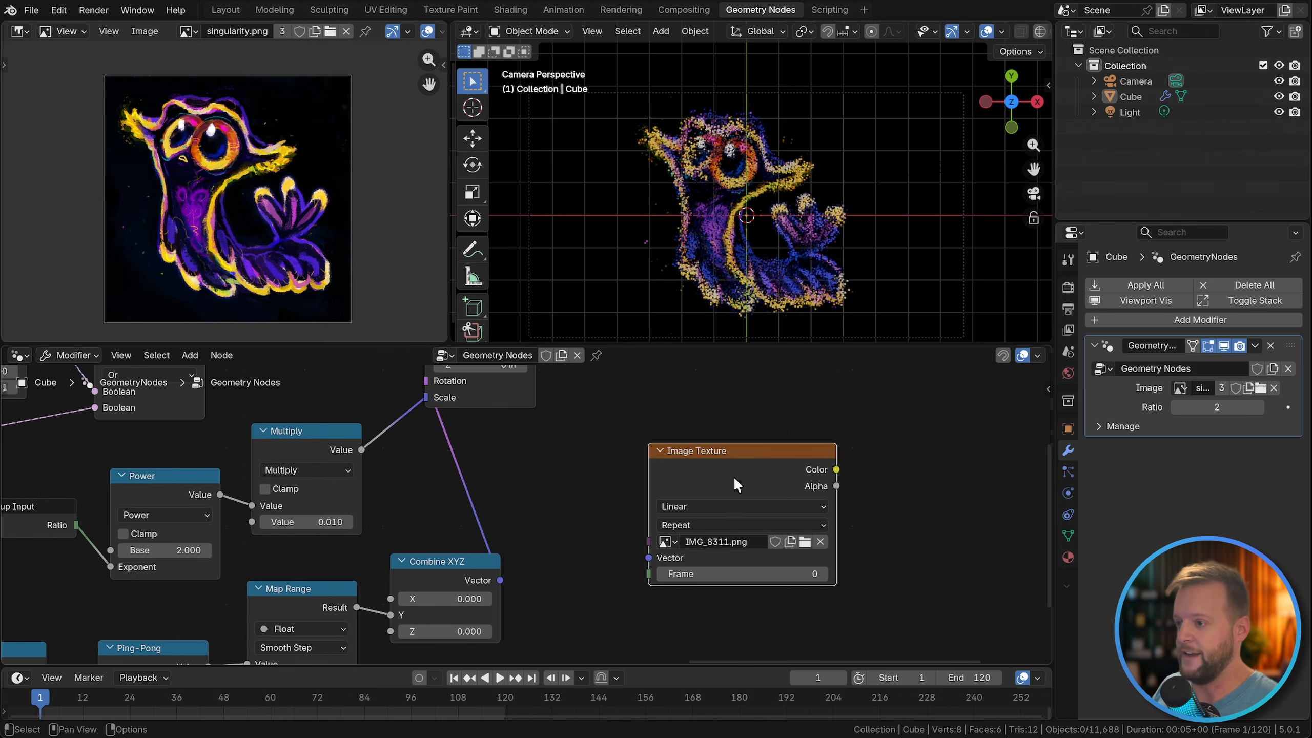
key(super+z)
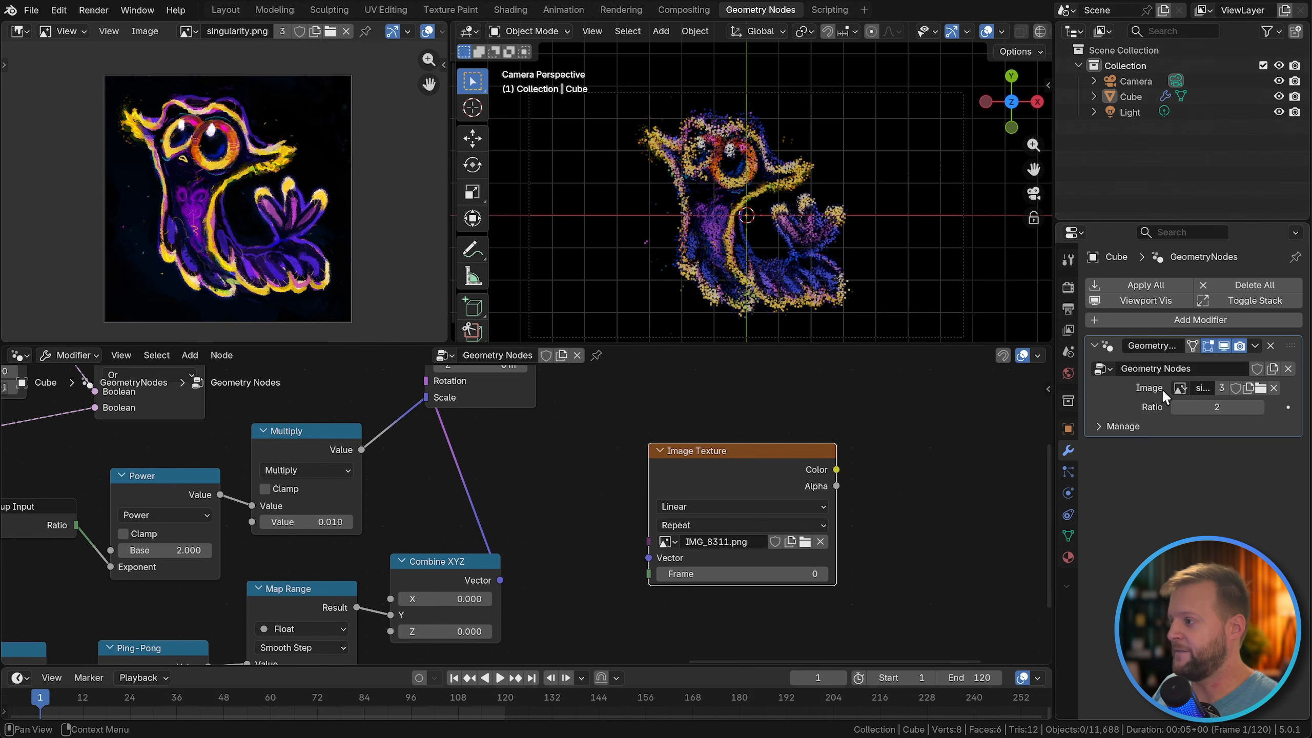
Step: Switch the modifier's Image to IMG_8311.png and play the animation in camera view
click(1179, 387)
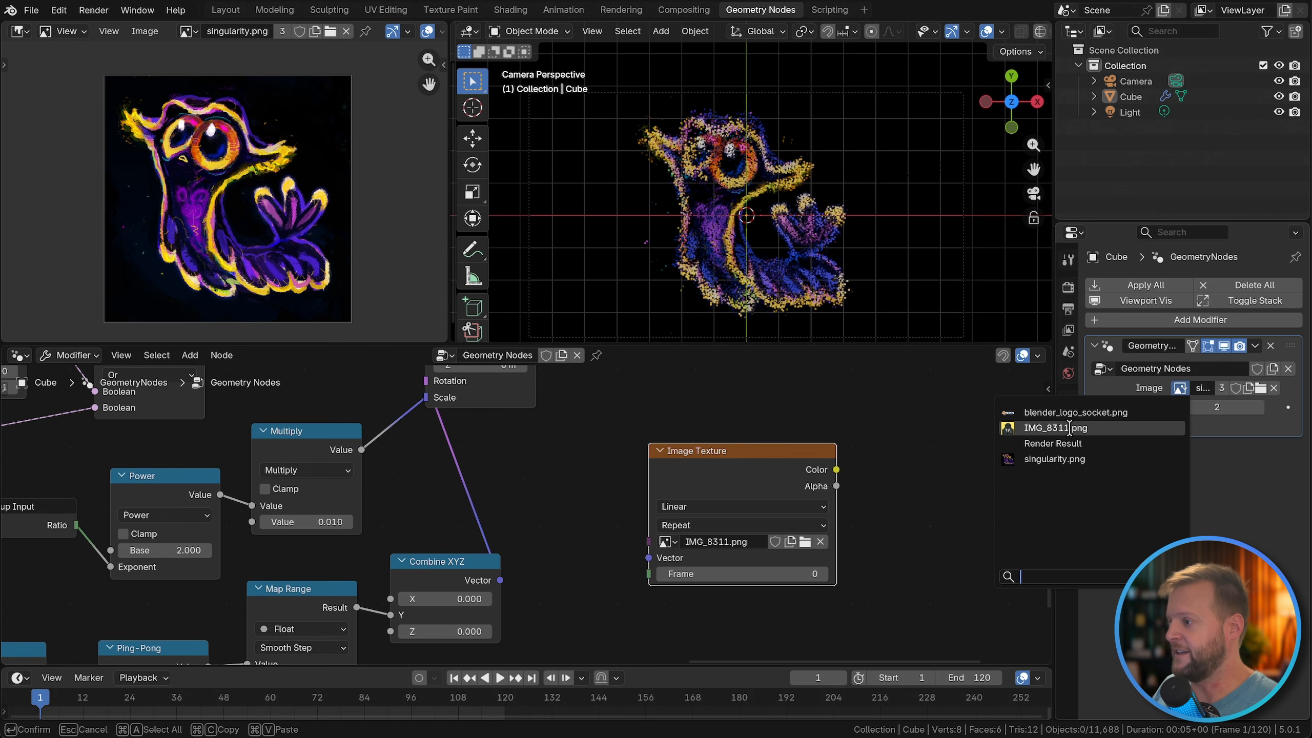
click(1045, 427)
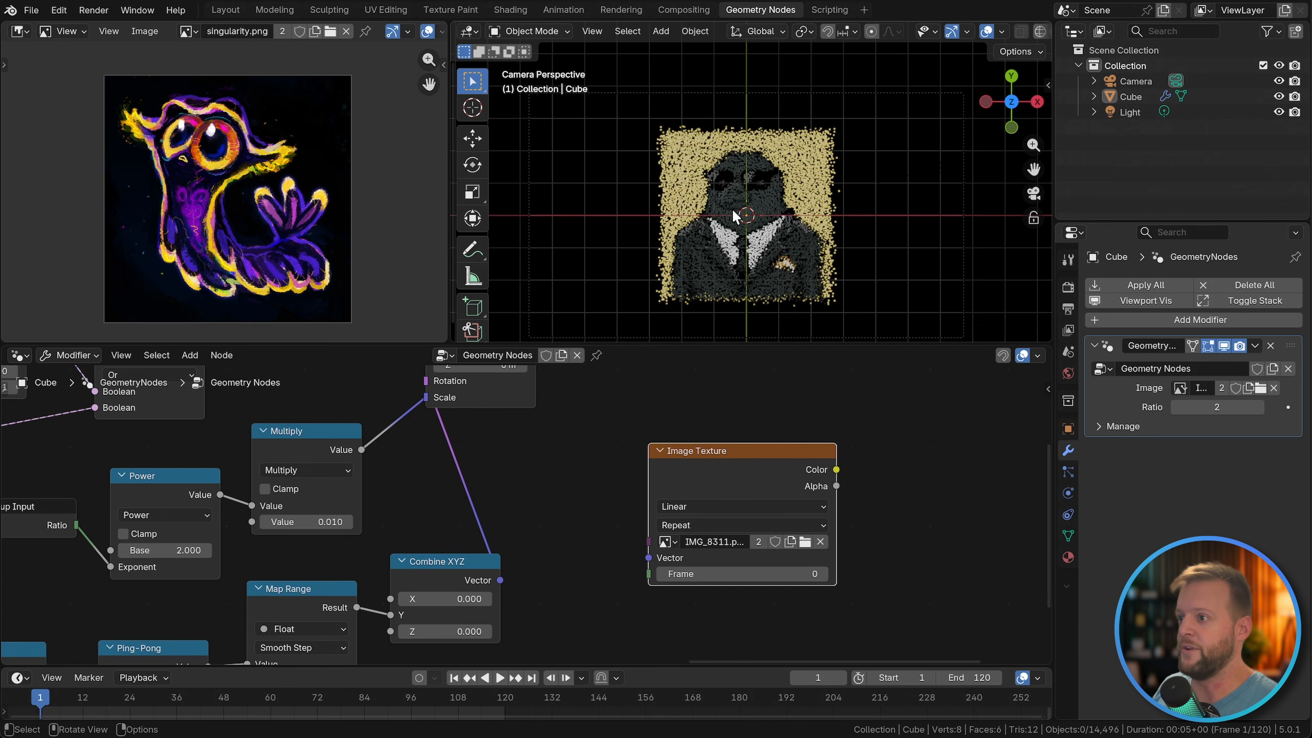
scroll(733, 215, up, 1)
middle_click(746, 241)
key(space)
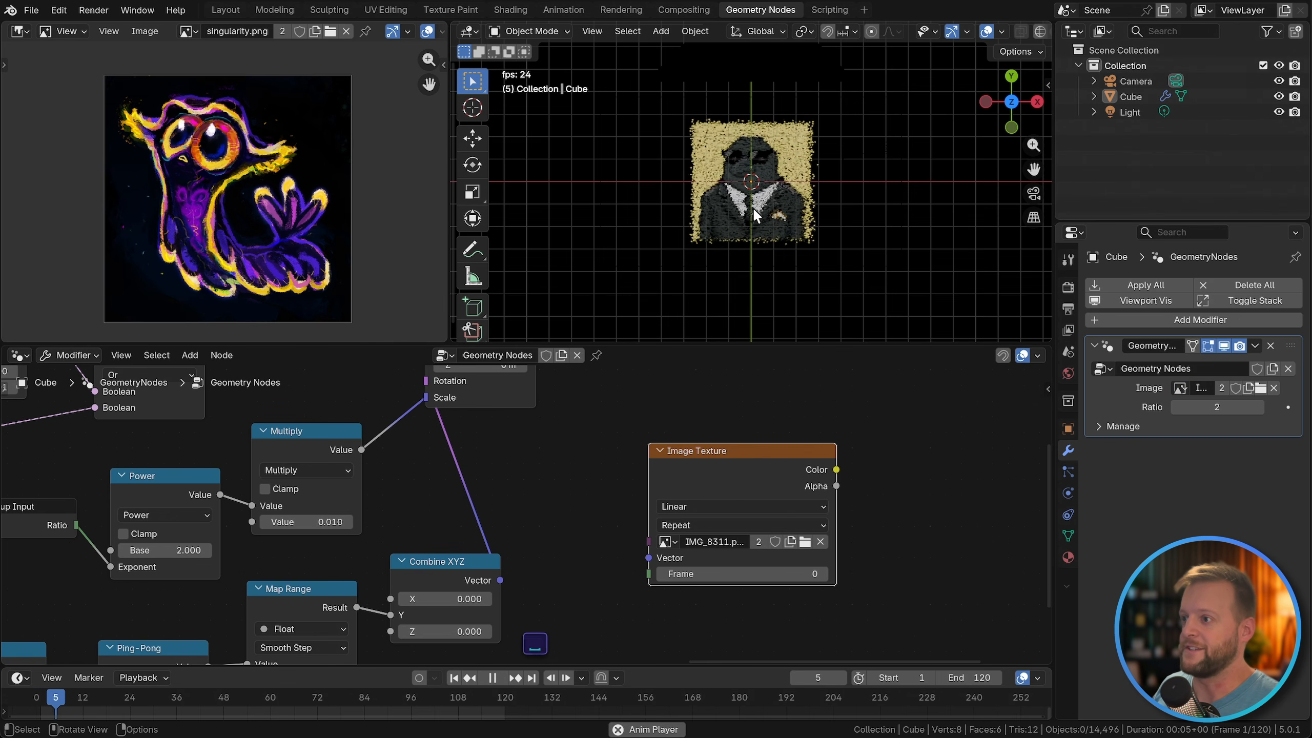
key(KP_0)
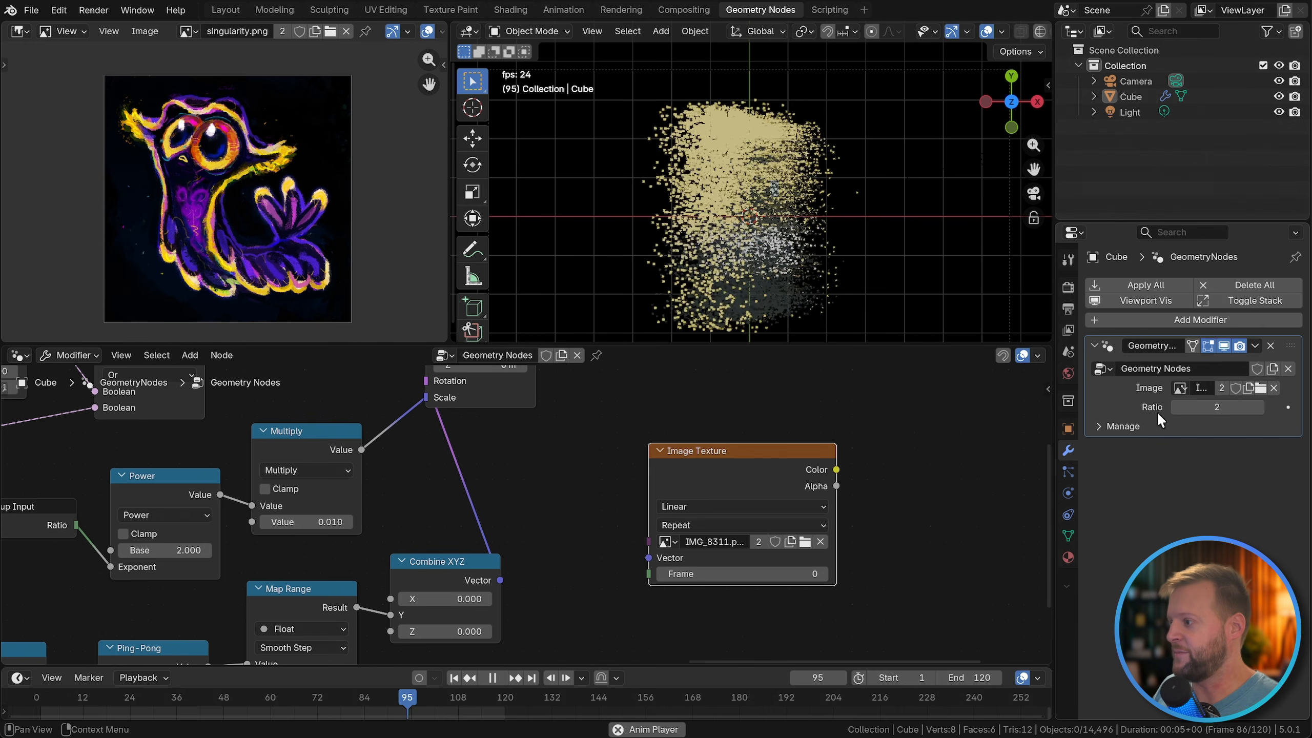
Step: Set the Geometry Nodes modifier's Ratio to 1
click(1174, 406)
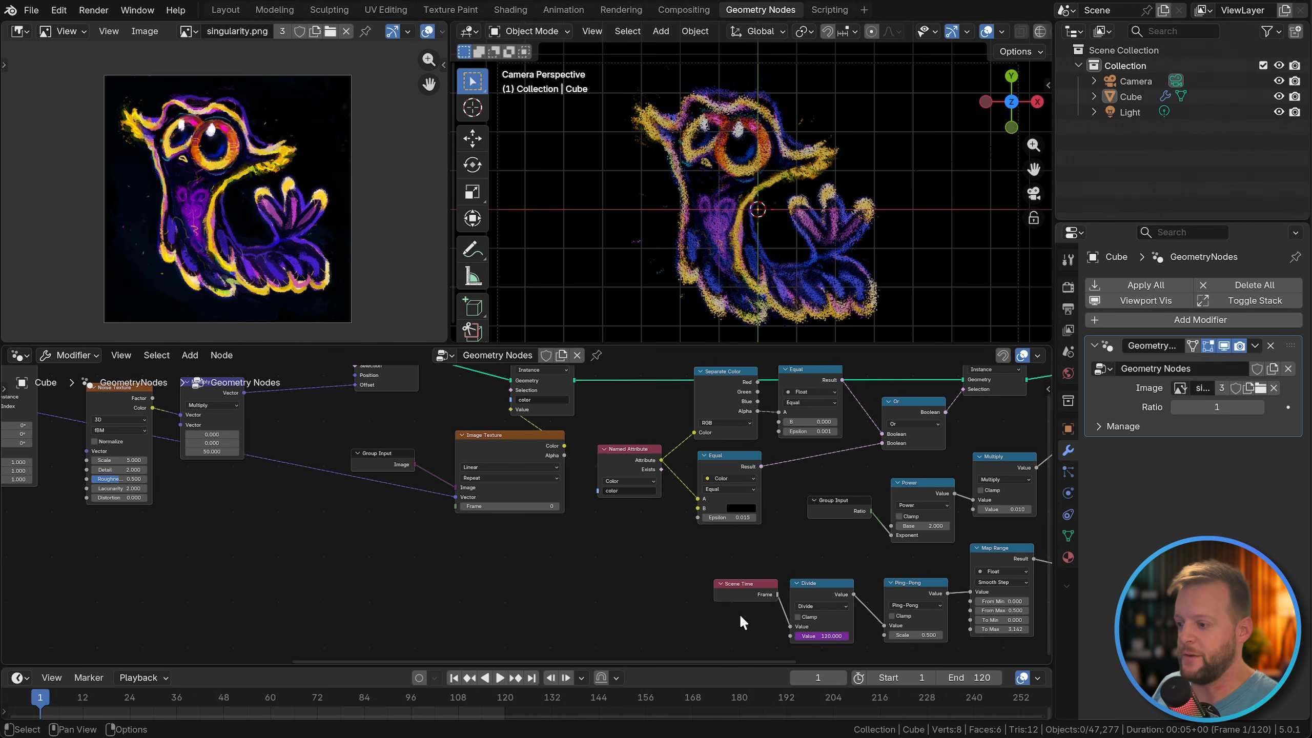
Step: Add a second Map Range node fed by the Ping-Pong Value output and place it below the Noise Texture and Multiply nodes
middle_drag(915, 595, 880, 578)
scroll(879, 578, up, 1)
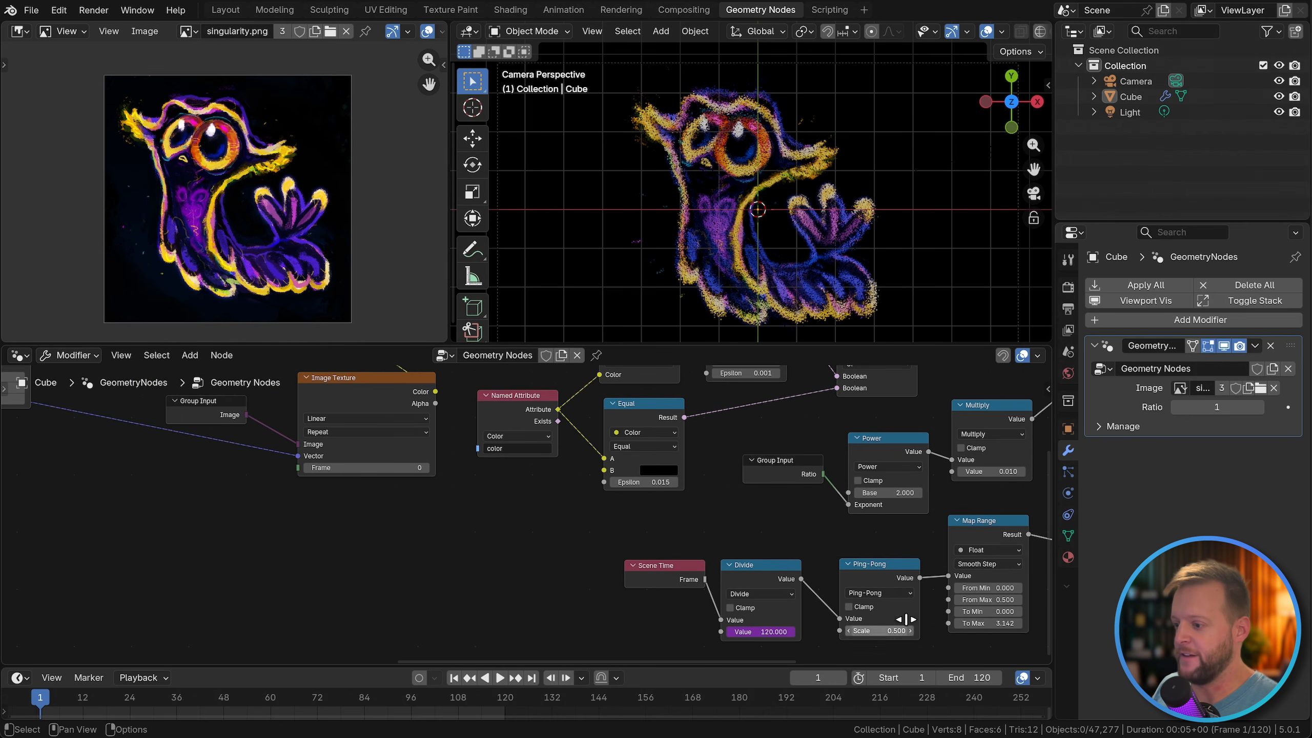
drag(919, 578, 247, 569)
text(map ra)
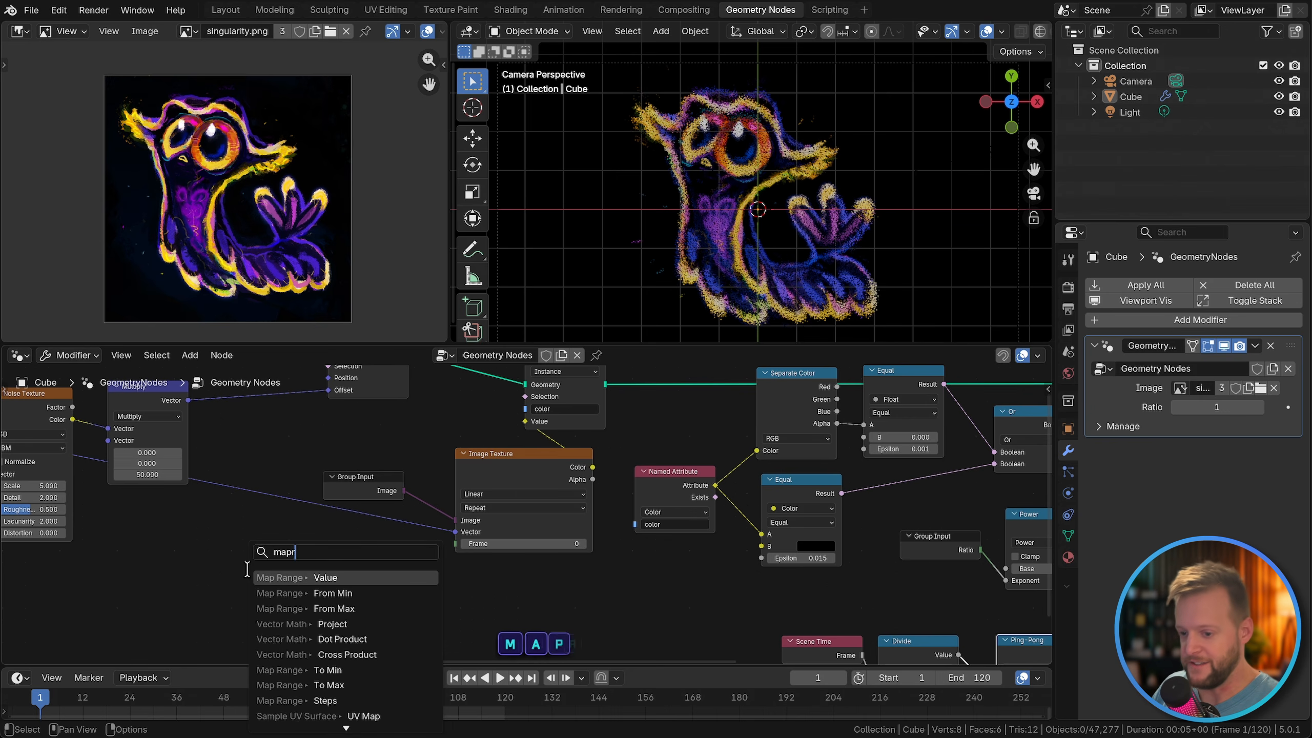
key(Return)
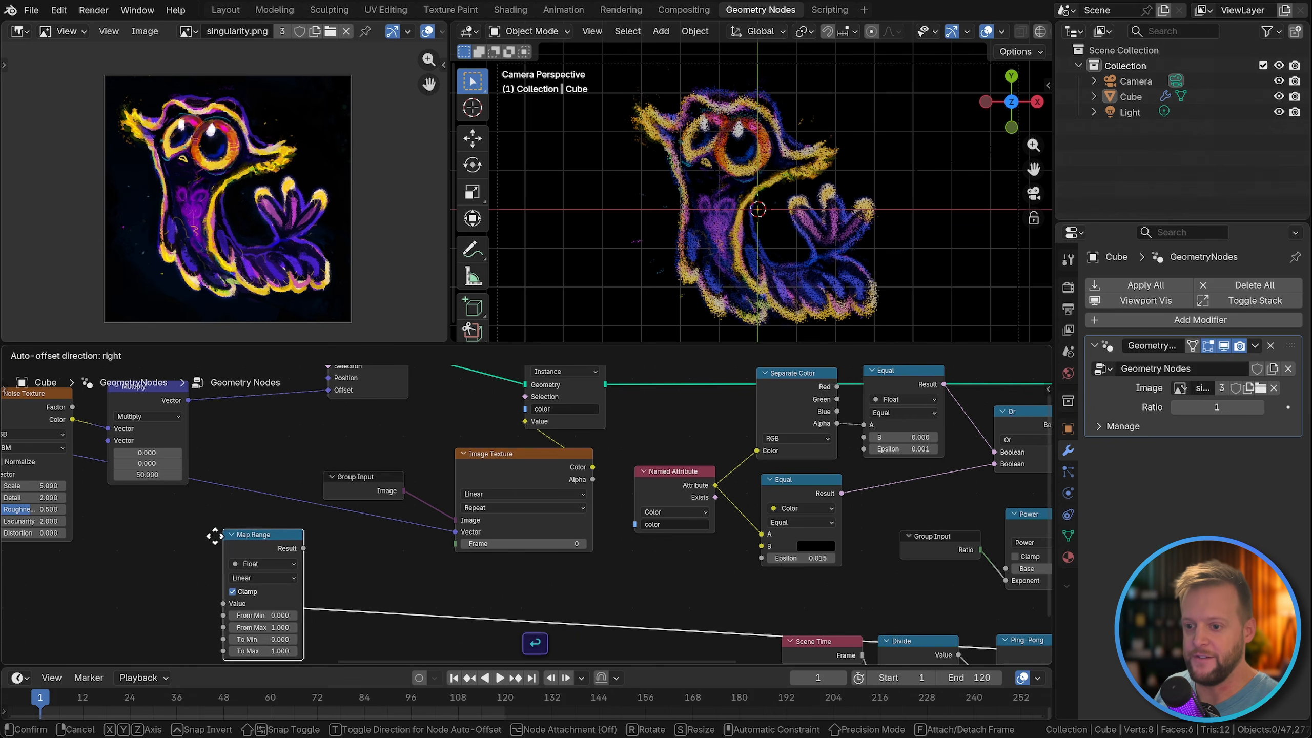
click(222, 540)
Step: Set the new Map Range node's From Max to 0.5, To Min to 1 and To Max to 0
scroll(396, 556, down, 3)
middle_drag(513, 564, 601, 553)
scroll(466, 494, up, 2)
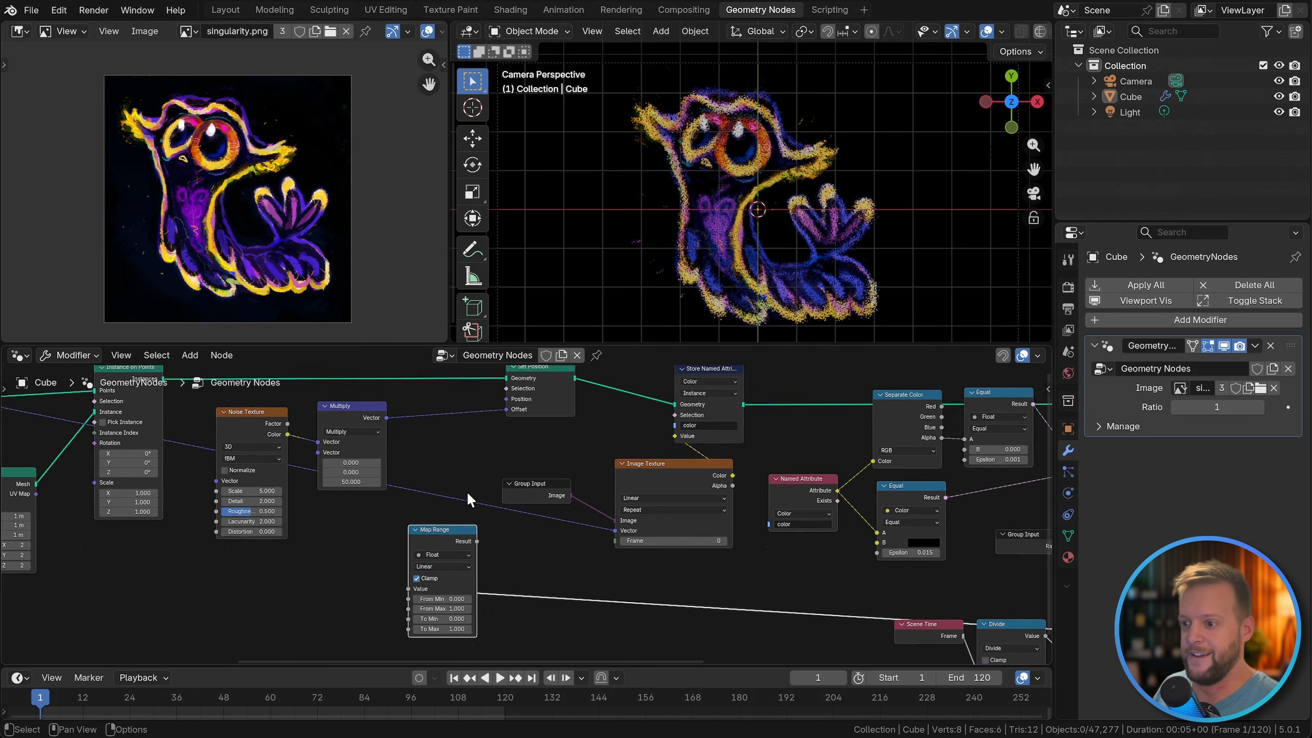
middle_drag(524, 526, 600, 545)
scroll(510, 585, up, 3)
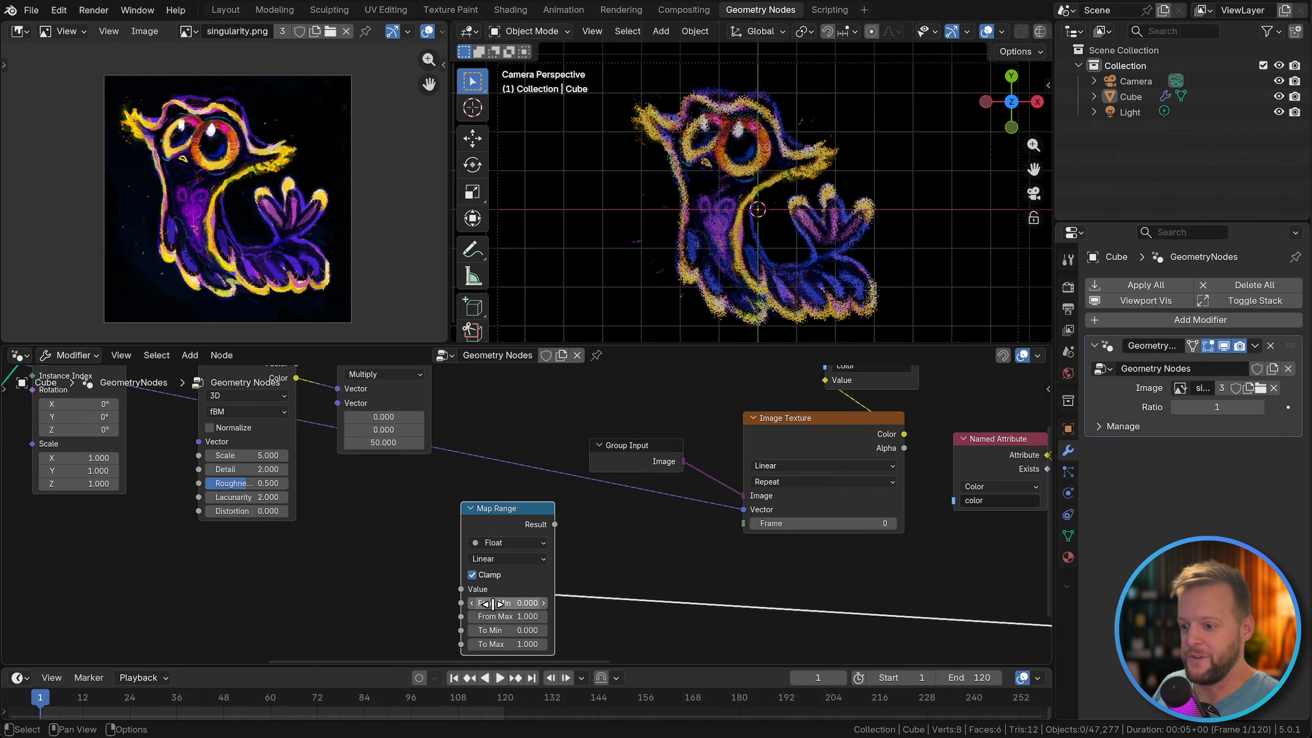
click(496, 619)
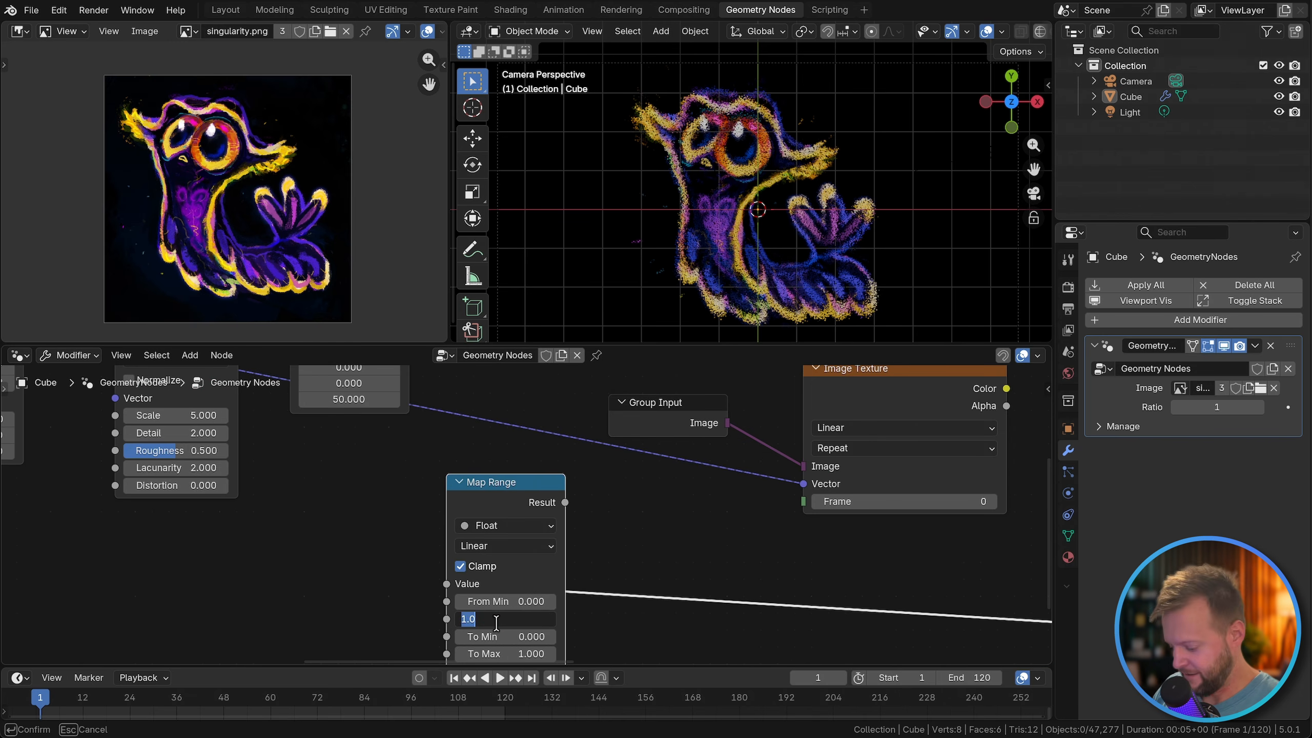
text(0.5)
key(Return)
scroll(499, 624, down, 1)
click(502, 625)
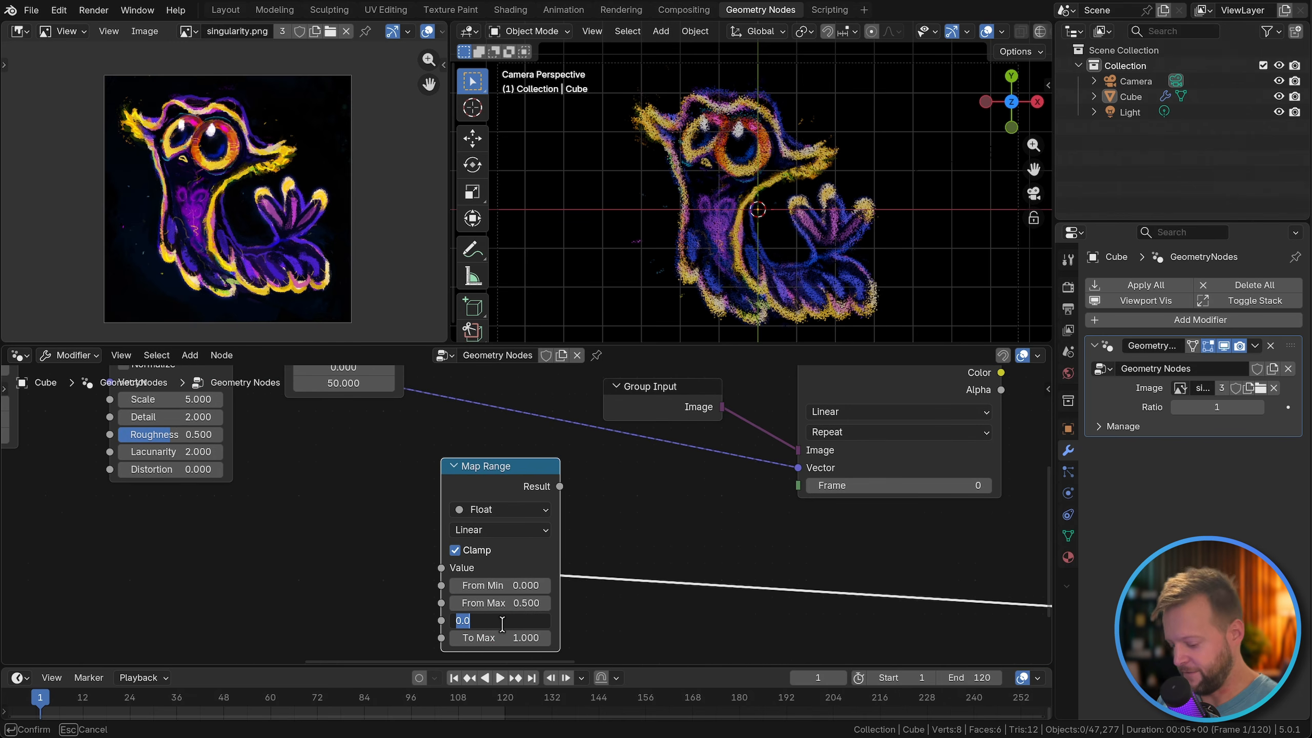
text(1)
key(Tab)
text(0)
key(Return)
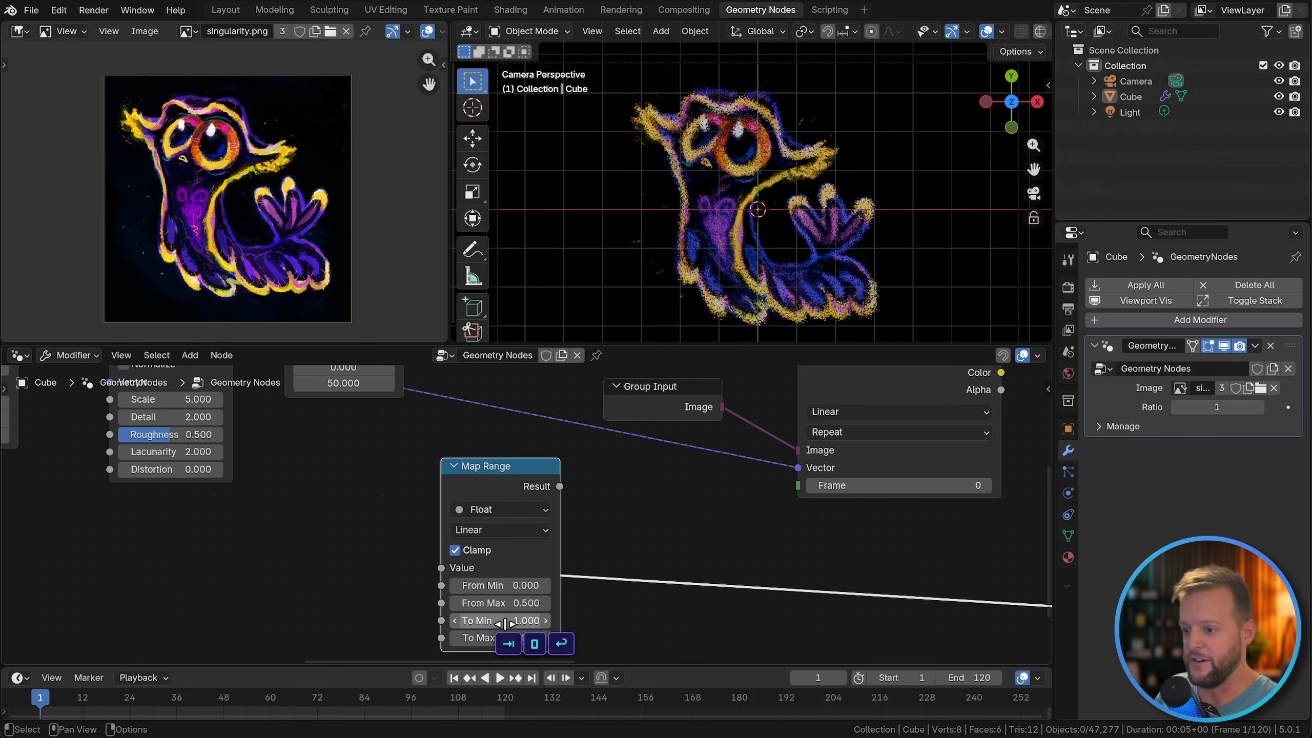
Step: Duplicate the vector Multiply node and insert the copy on the link to the Set Position node's Offset
scroll(486, 460, down, 4)
middle_drag(486, 460, 490, 532)
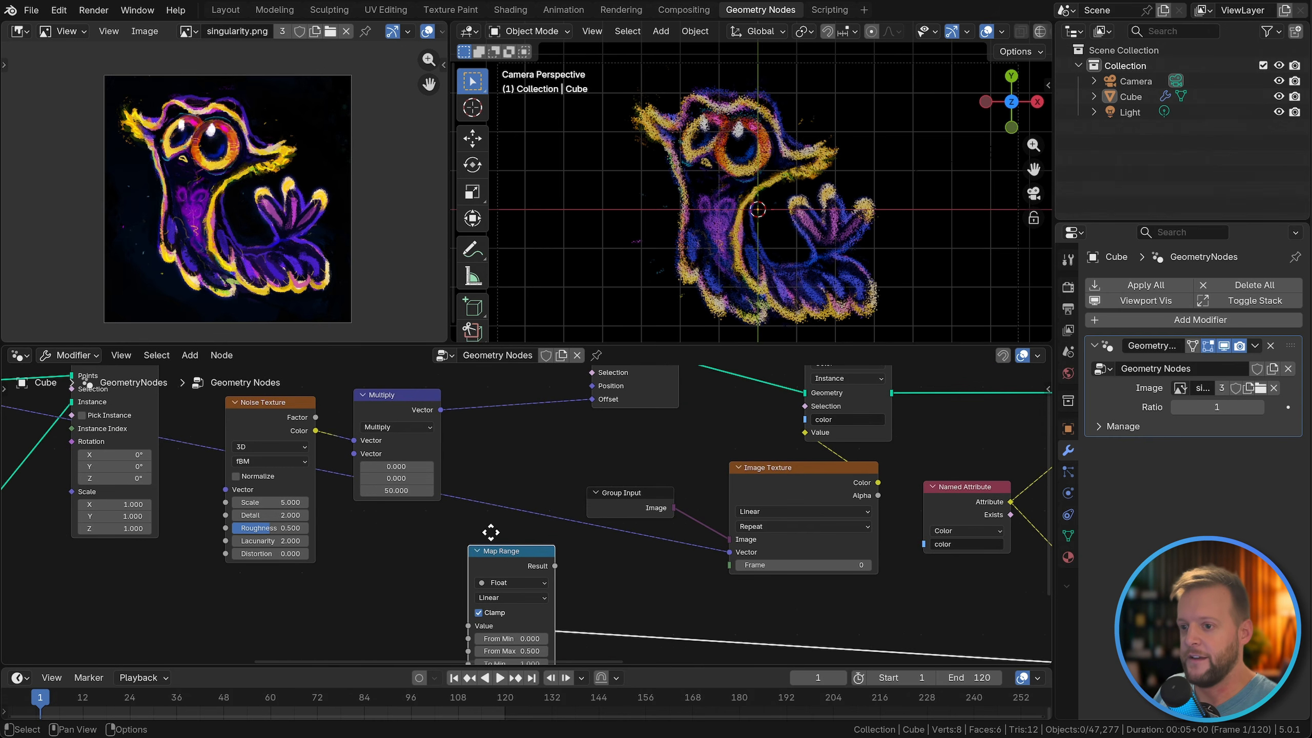
click(404, 408)
key(shift+d)
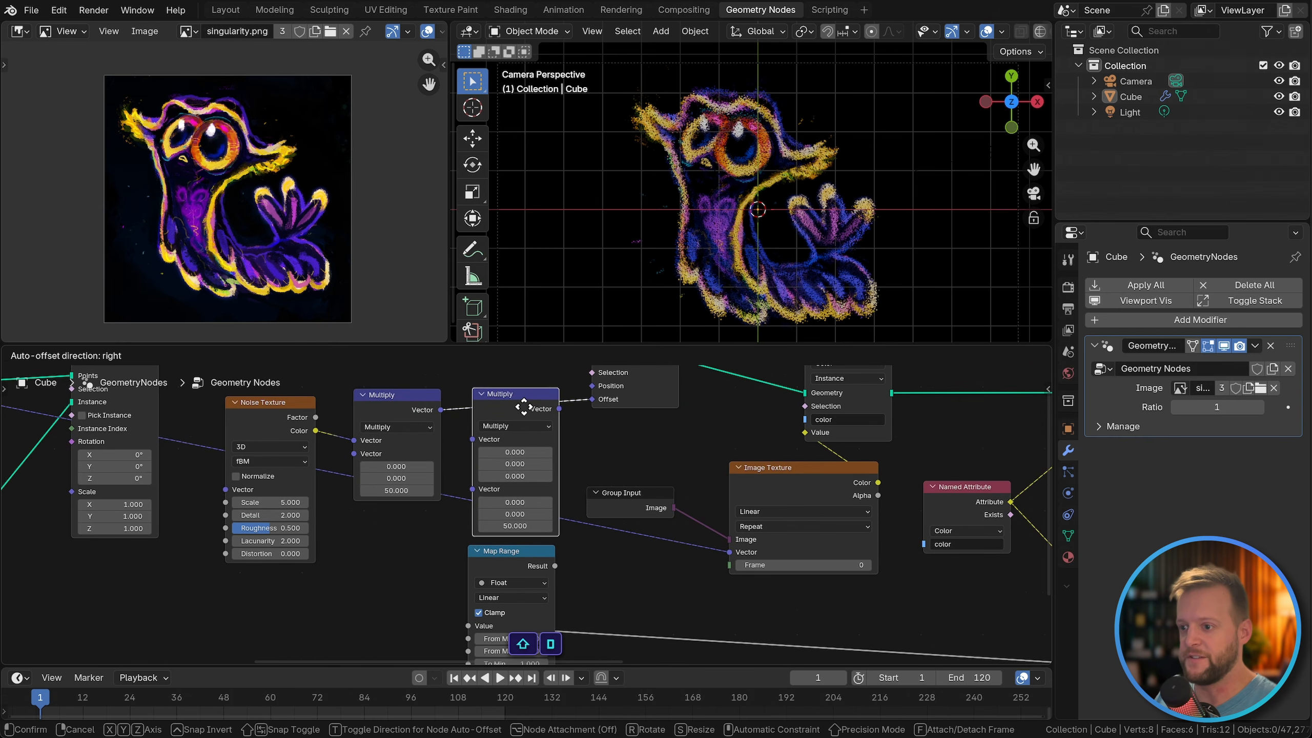
click(524, 407)
Step: Set the copied vector math node's operation to Scale and connect the new Map Range Result to its Scale input
click(519, 419)
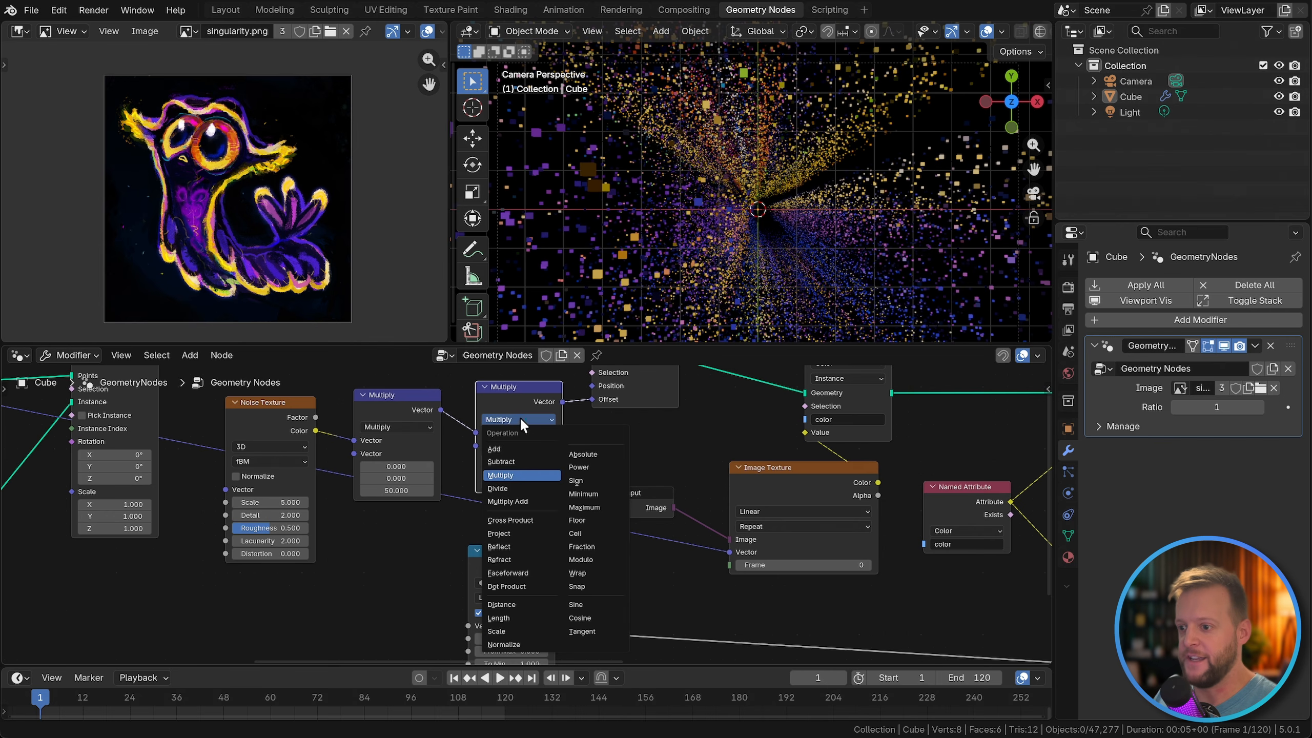
click(510, 628)
drag(554, 565, 538, 519)
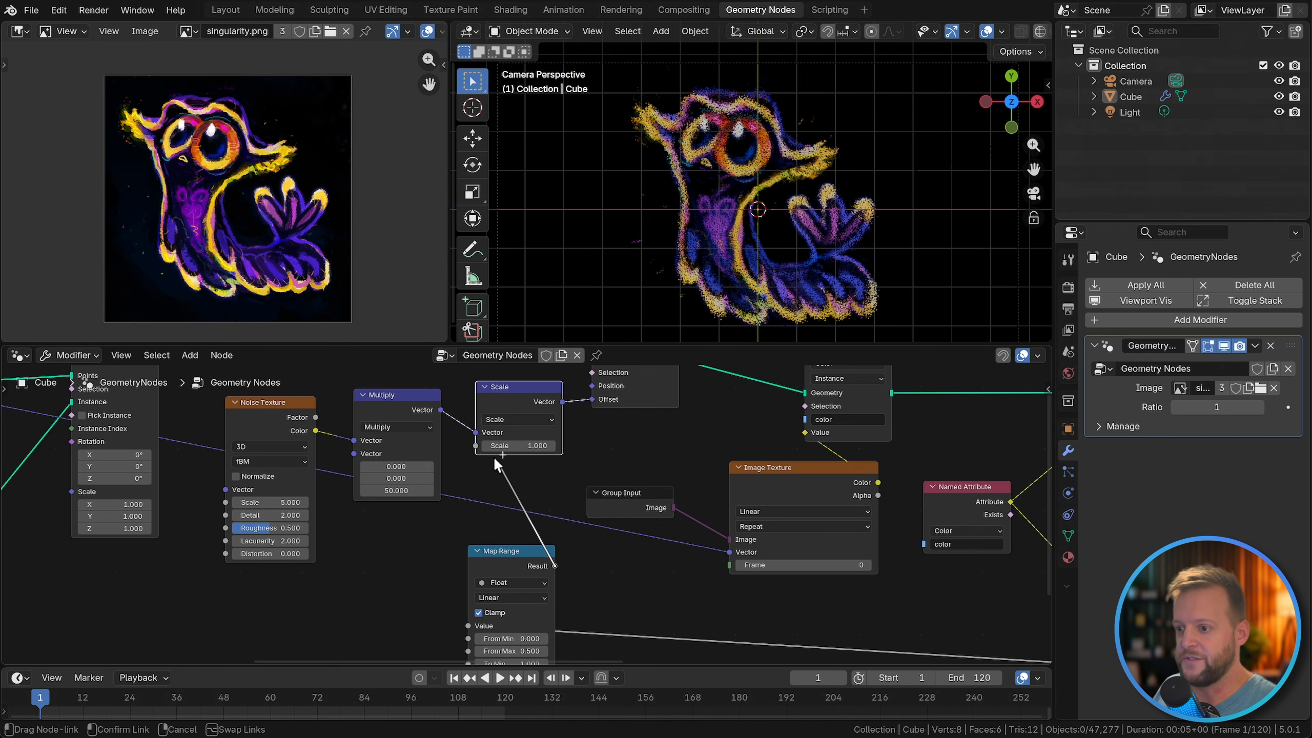
drag(494, 456, 477, 444)
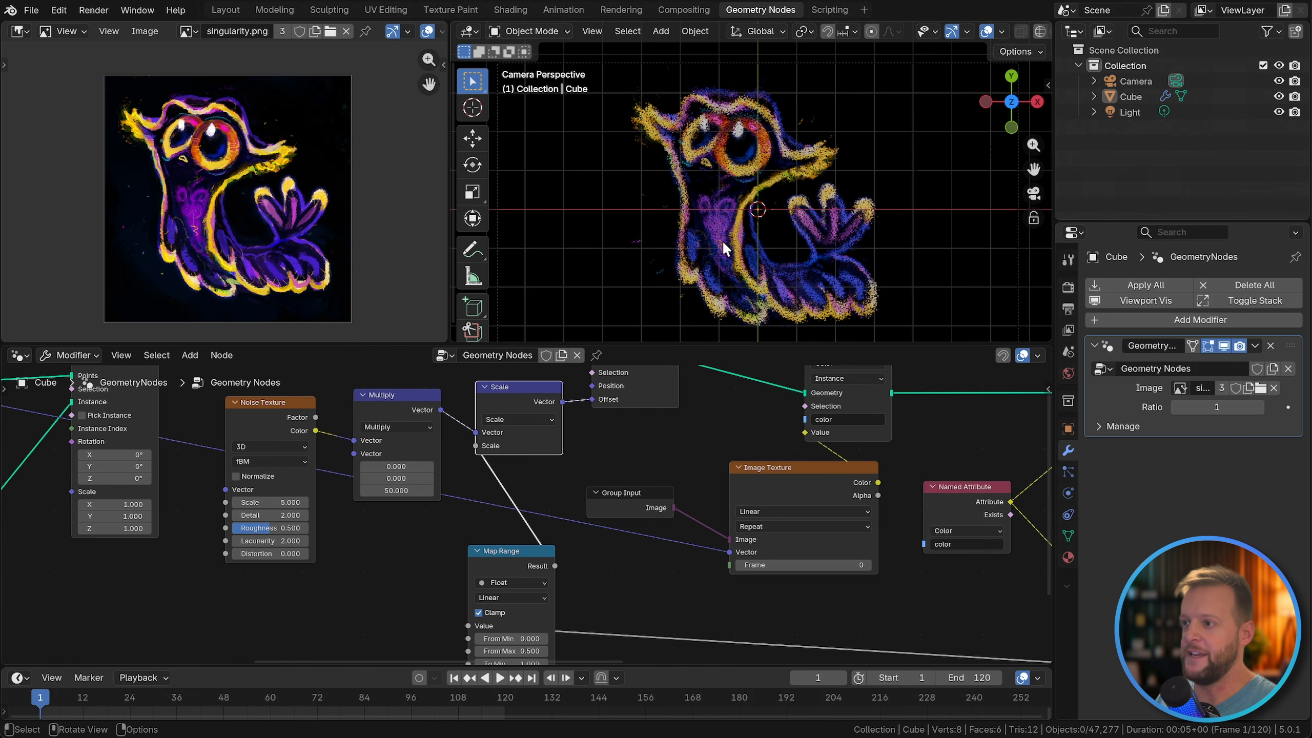
Step: Play the animation in camera view to check how the cubes' depth scatter changes during the rotation
scroll(703, 158, up, 3)
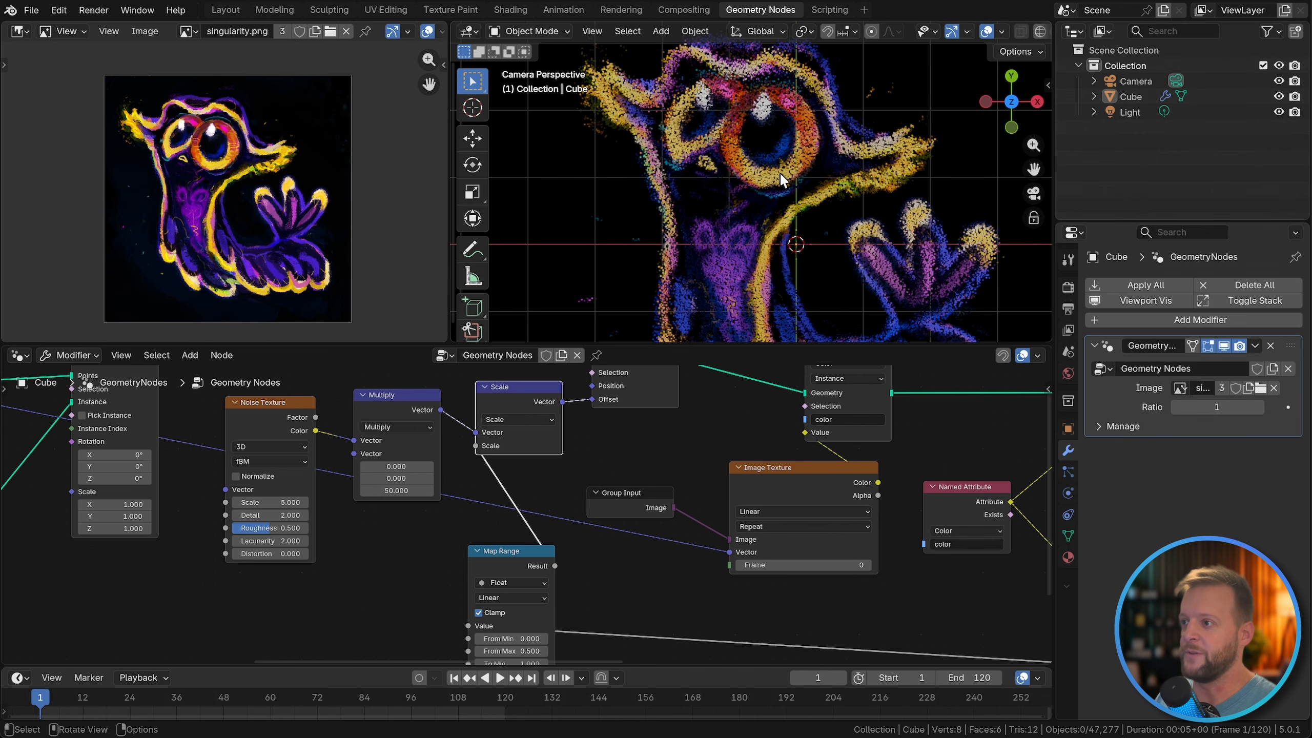
scroll(780, 172, up, 2)
scroll(774, 195, down, 5)
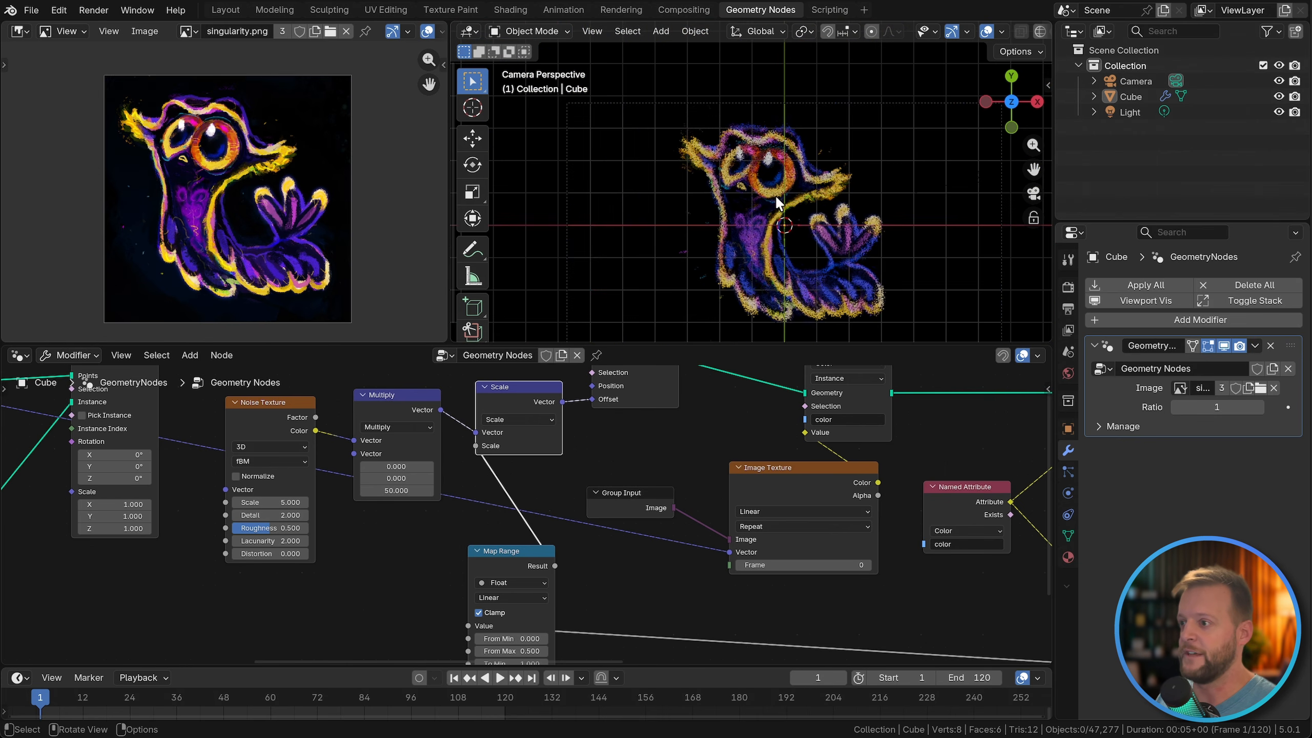
scroll(774, 194, up, 1)
key(space)
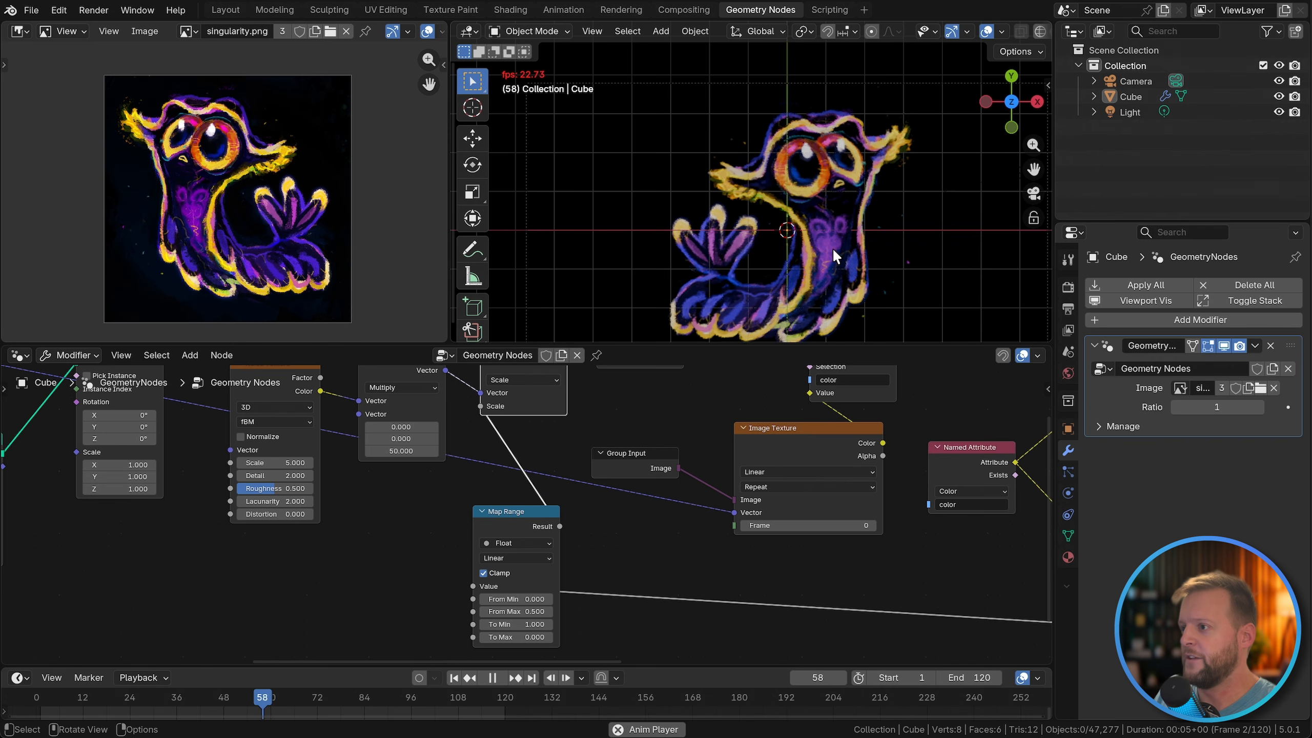
key(space)
key(space)
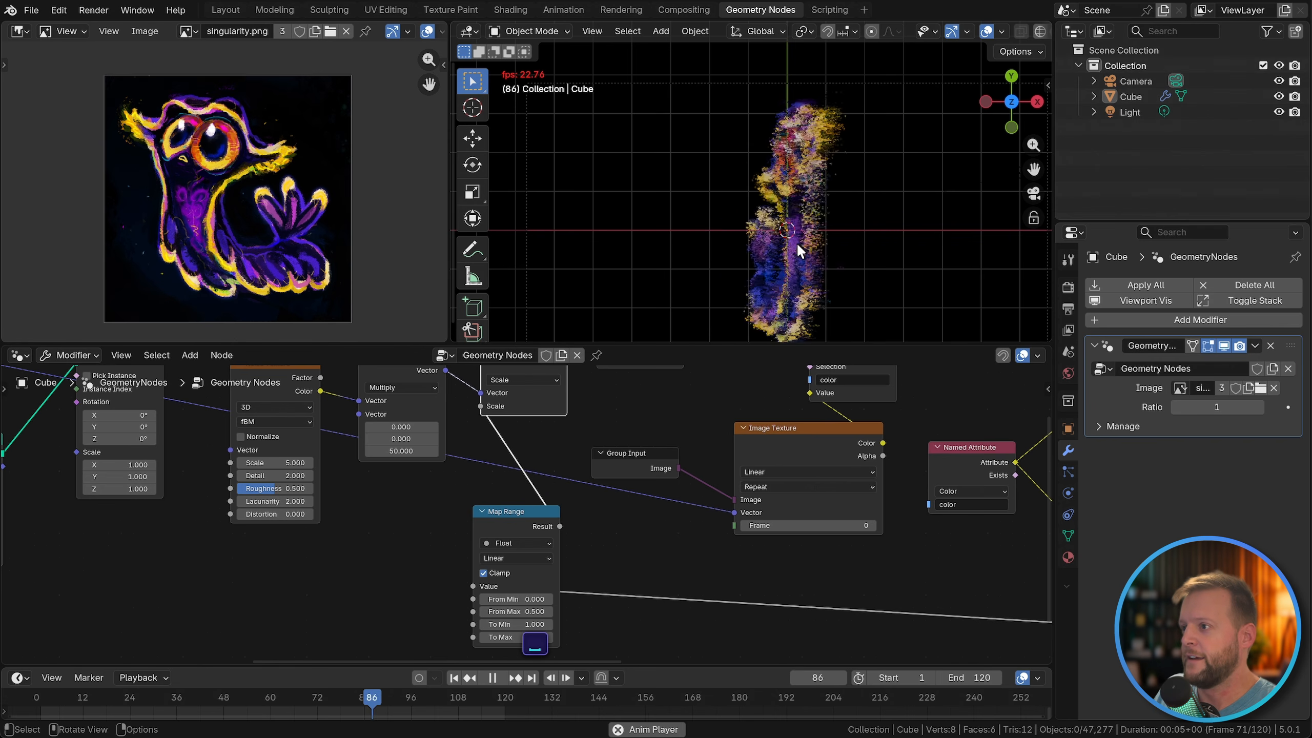
key(space)
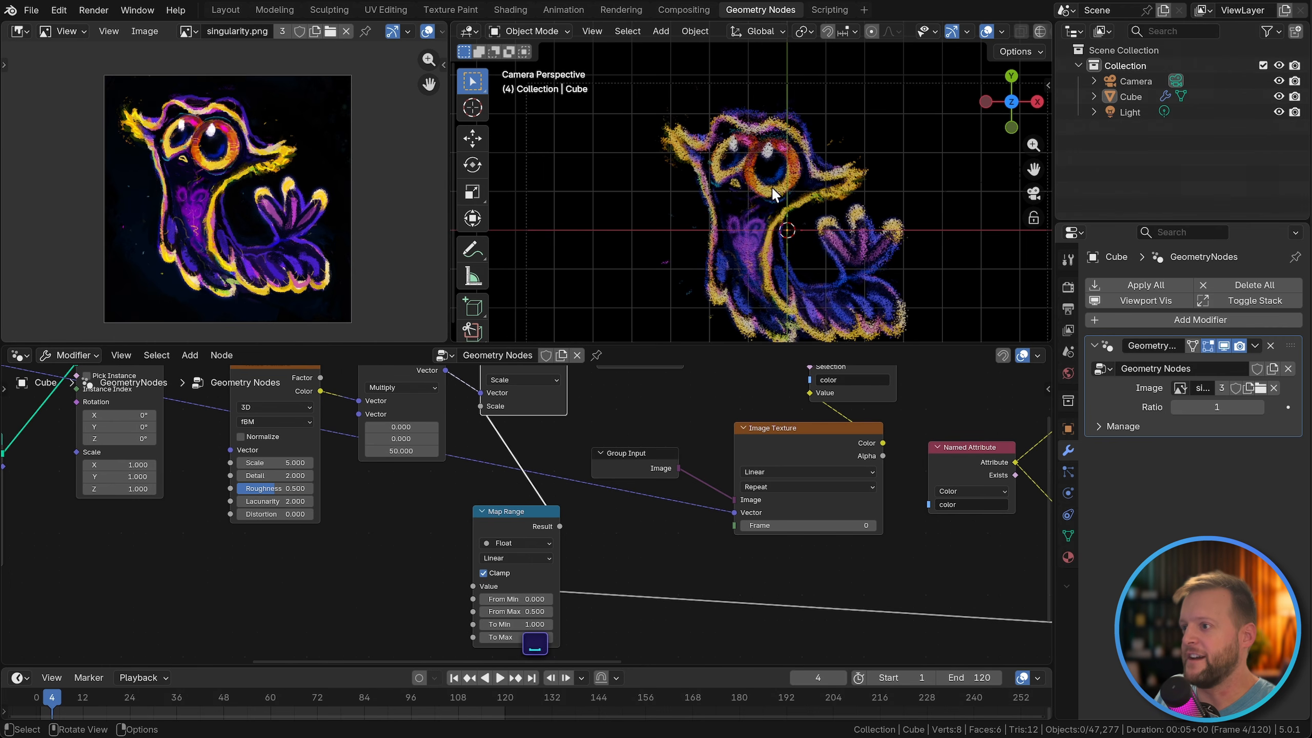
Step: Save the file and play the animation from a low perspective angle to check how the cubes' scatter changes over the loop
key(super+s)
key(space)
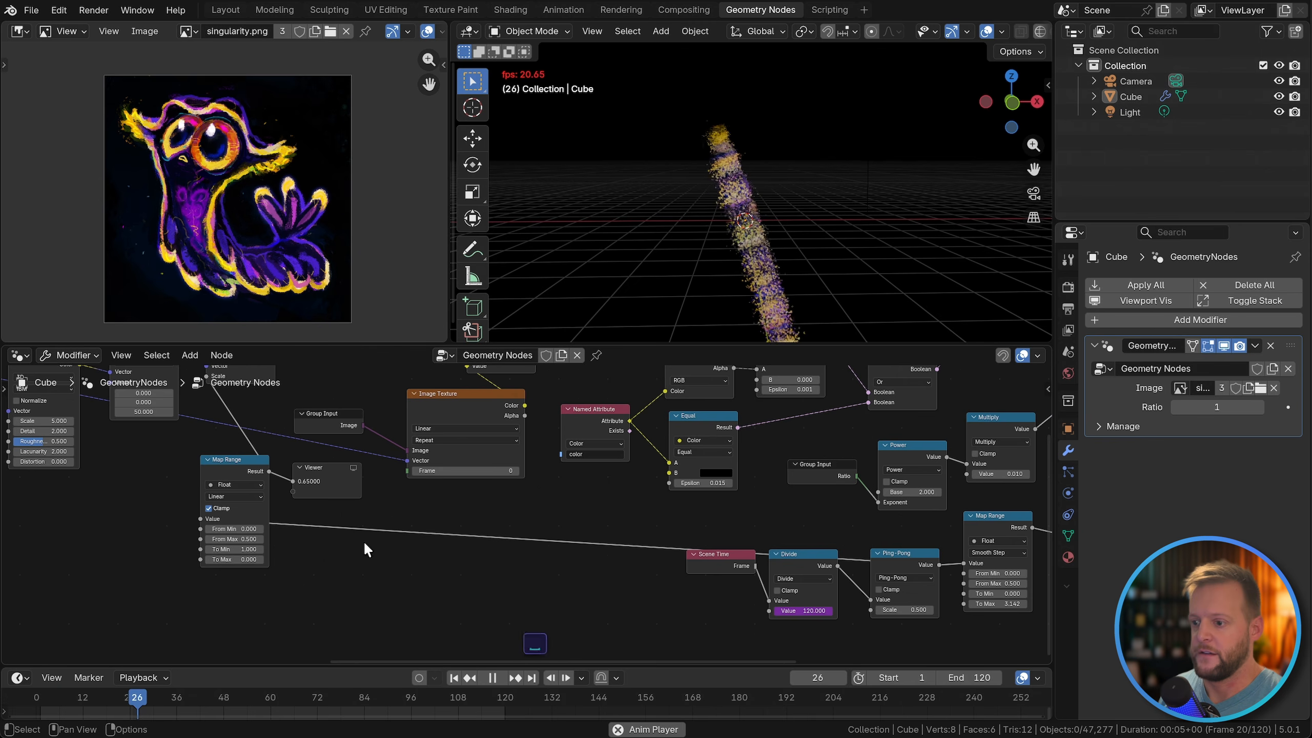
key(space)
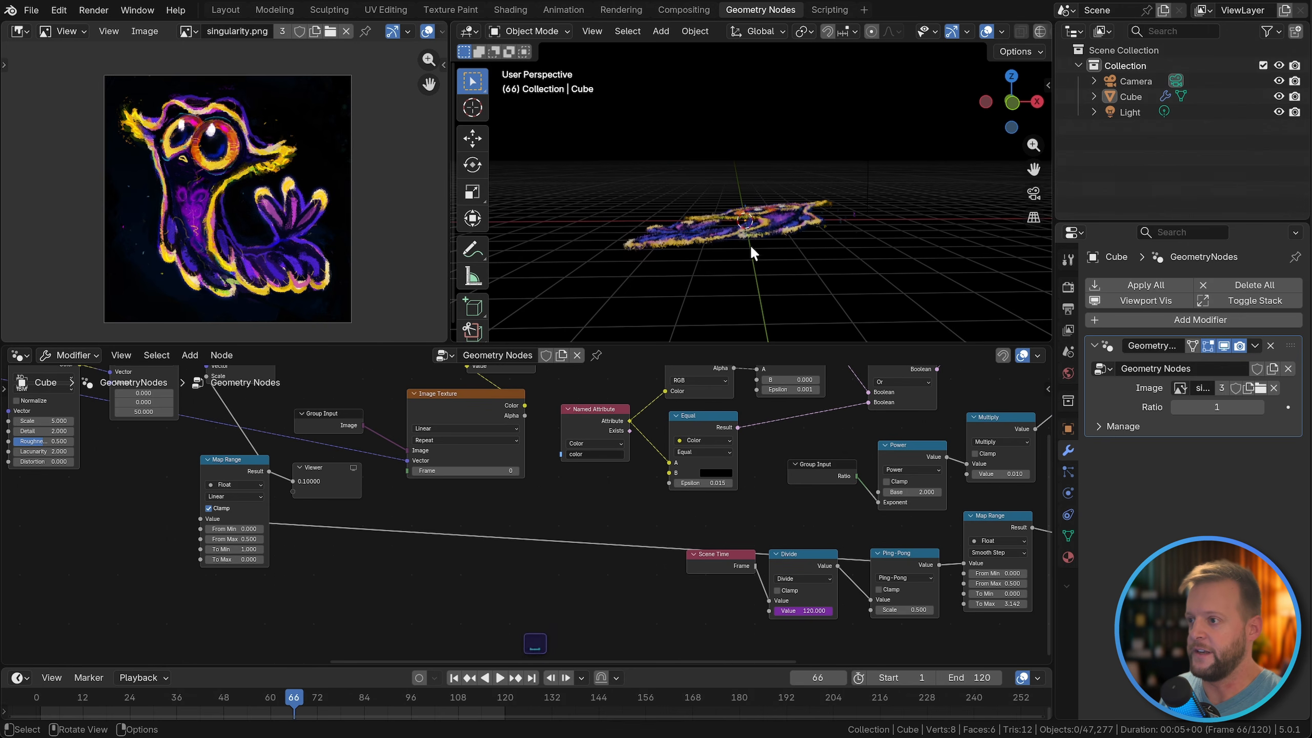
key(space)
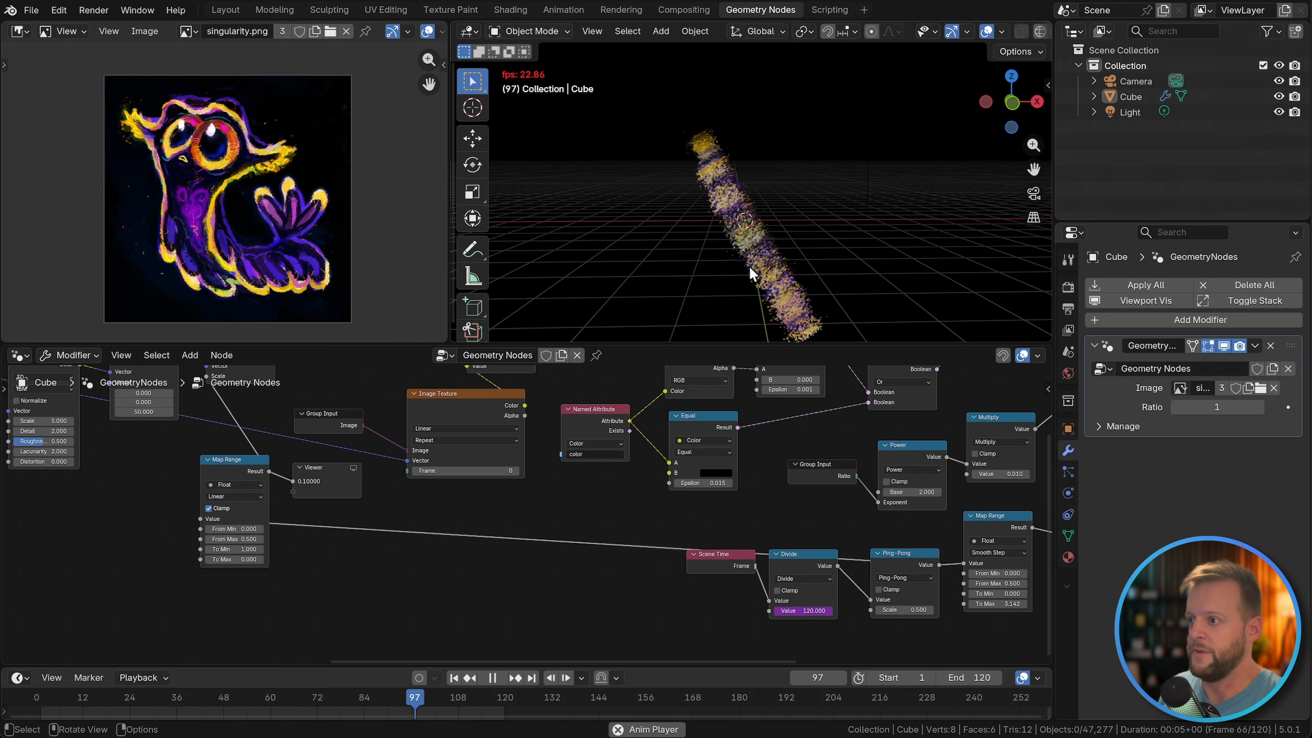
key(space)
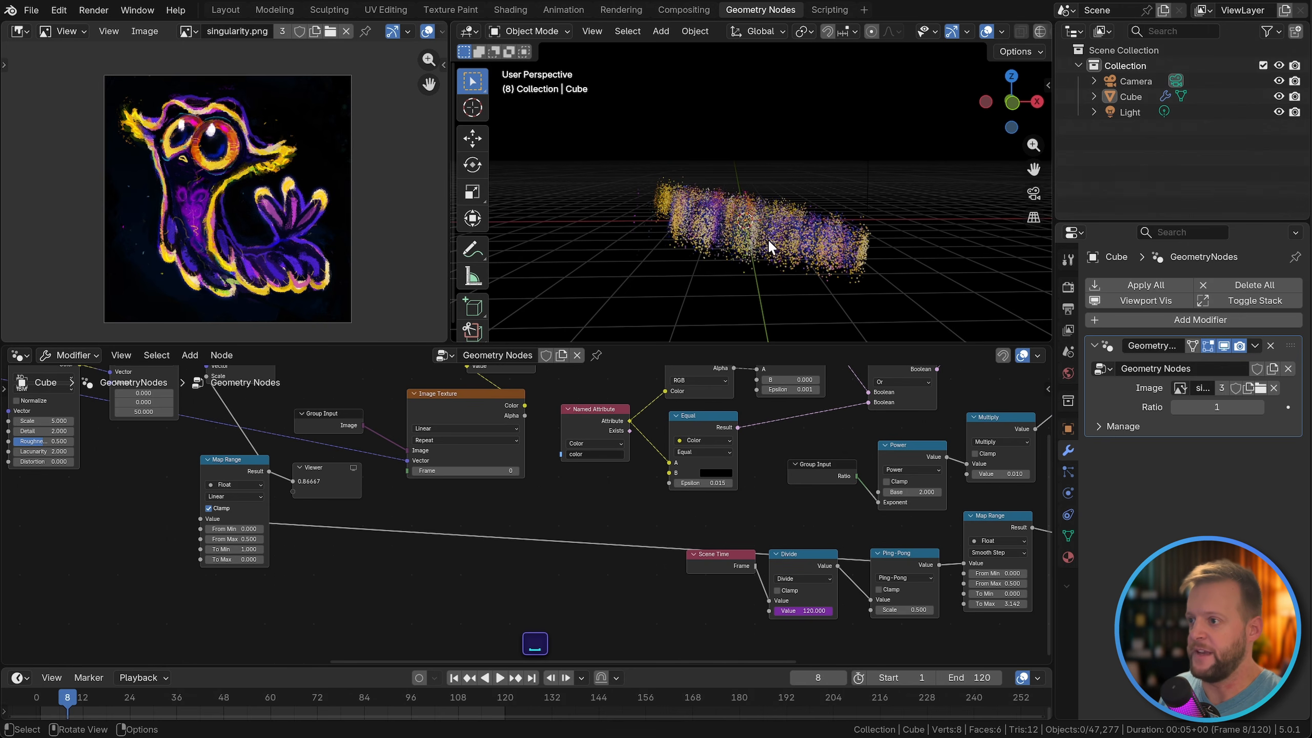
key(space)
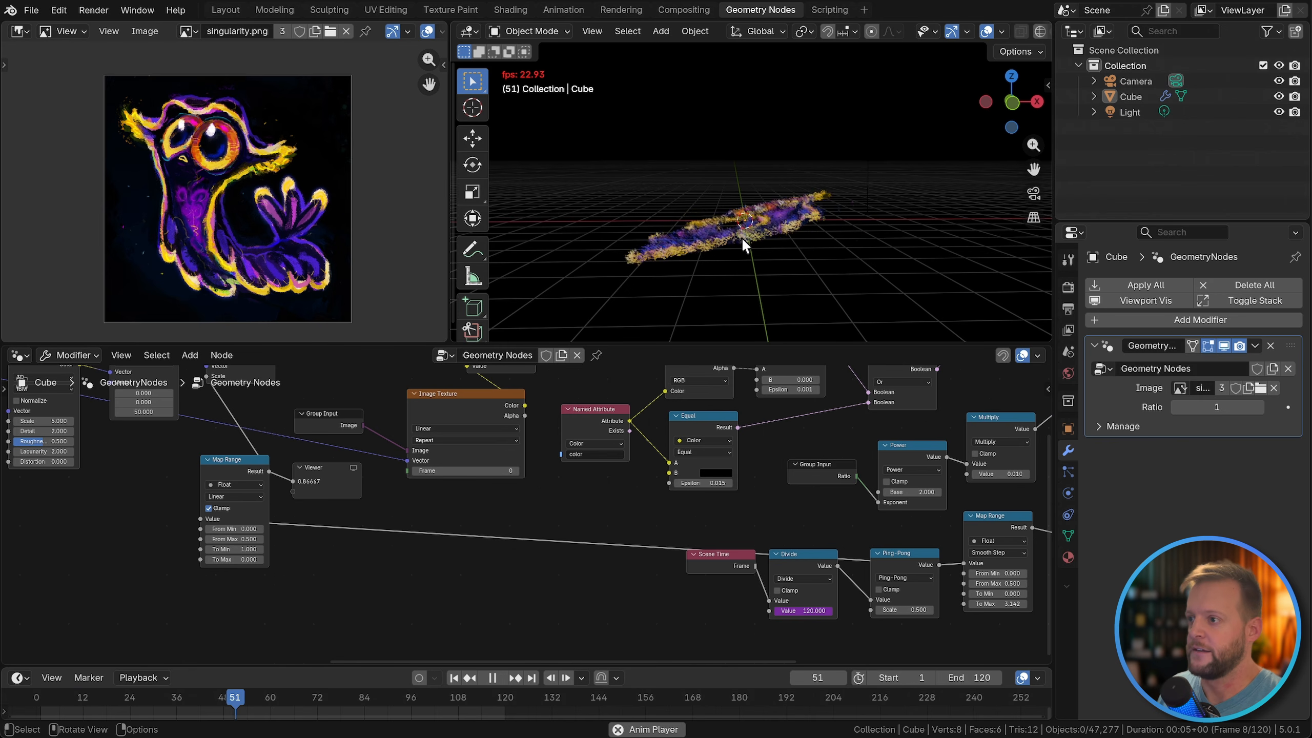
key(space)
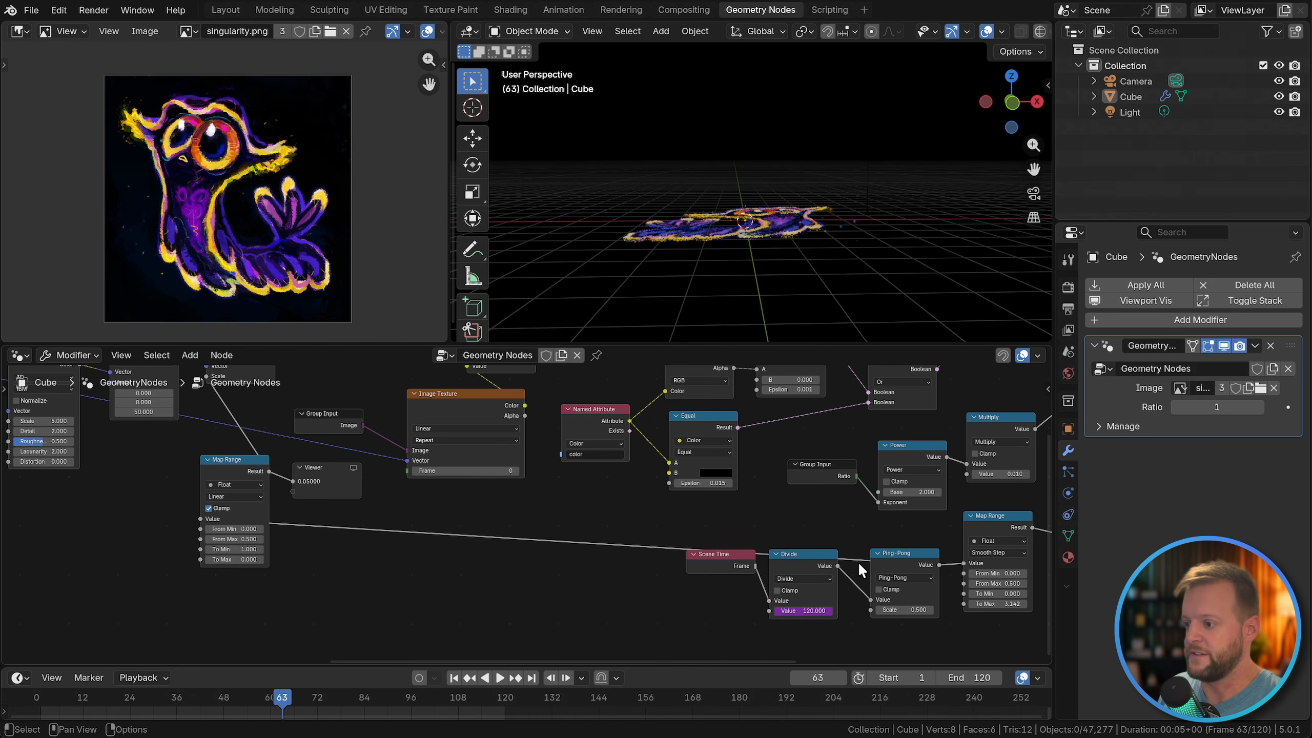
Step: Delete the Map Range node driving the offset scale together with the Viewer node beside it
click(248, 470)
key(x)
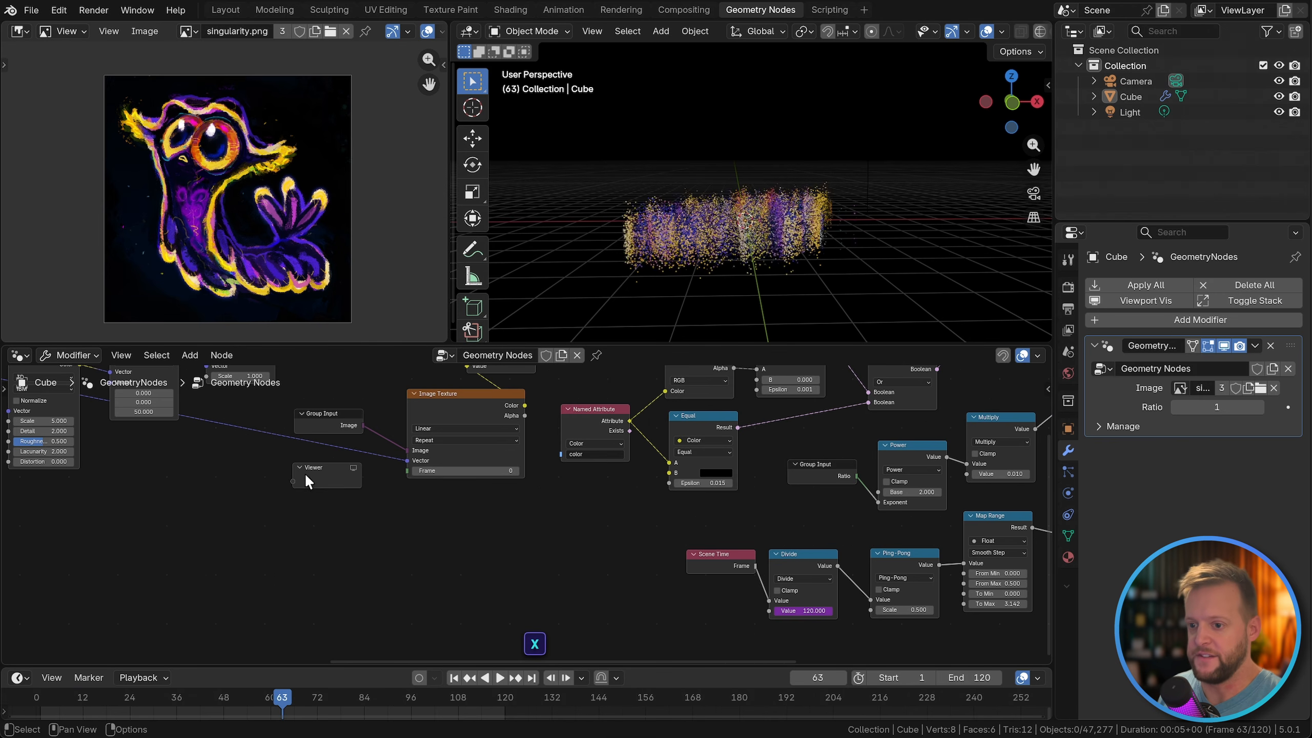
key(x)
middle_drag(309, 476, 372, 507)
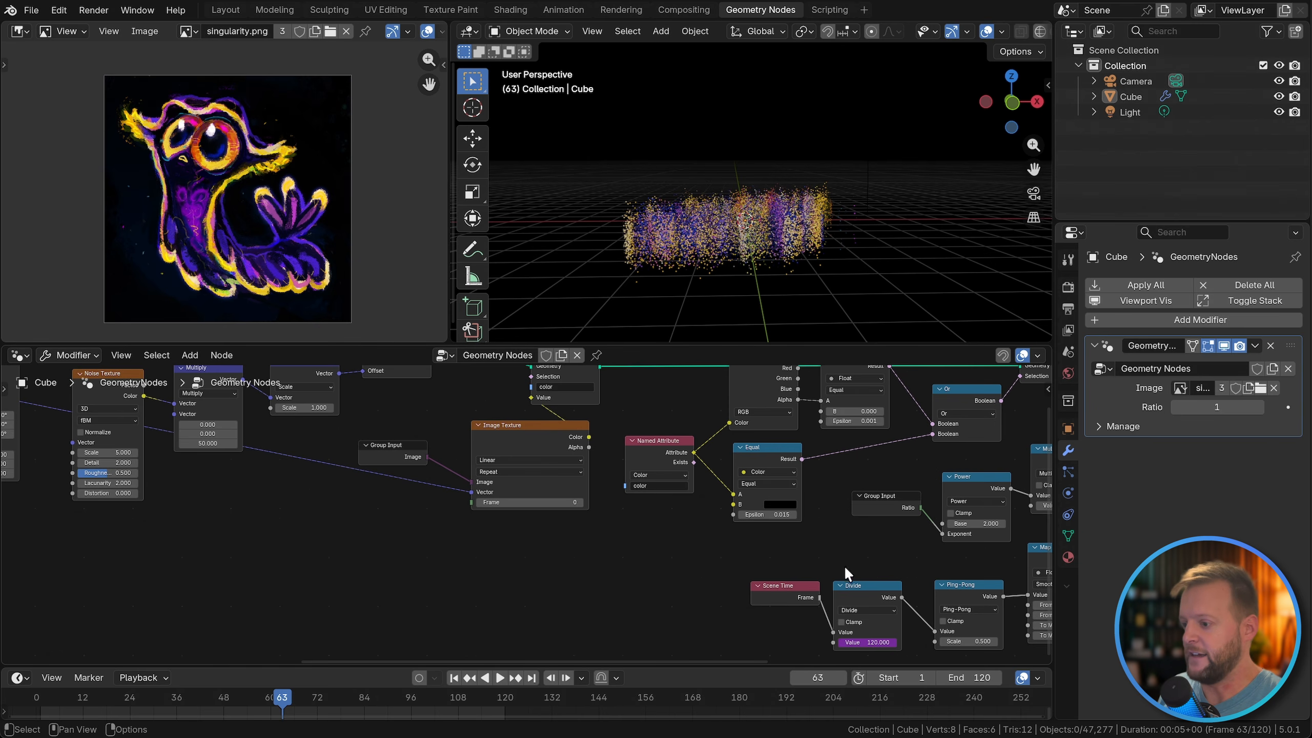
Step: Add a Color Ramp node below the Noise Texture and connect the Divide node's Value output to its Factor input
key(shift+a)
text(col)
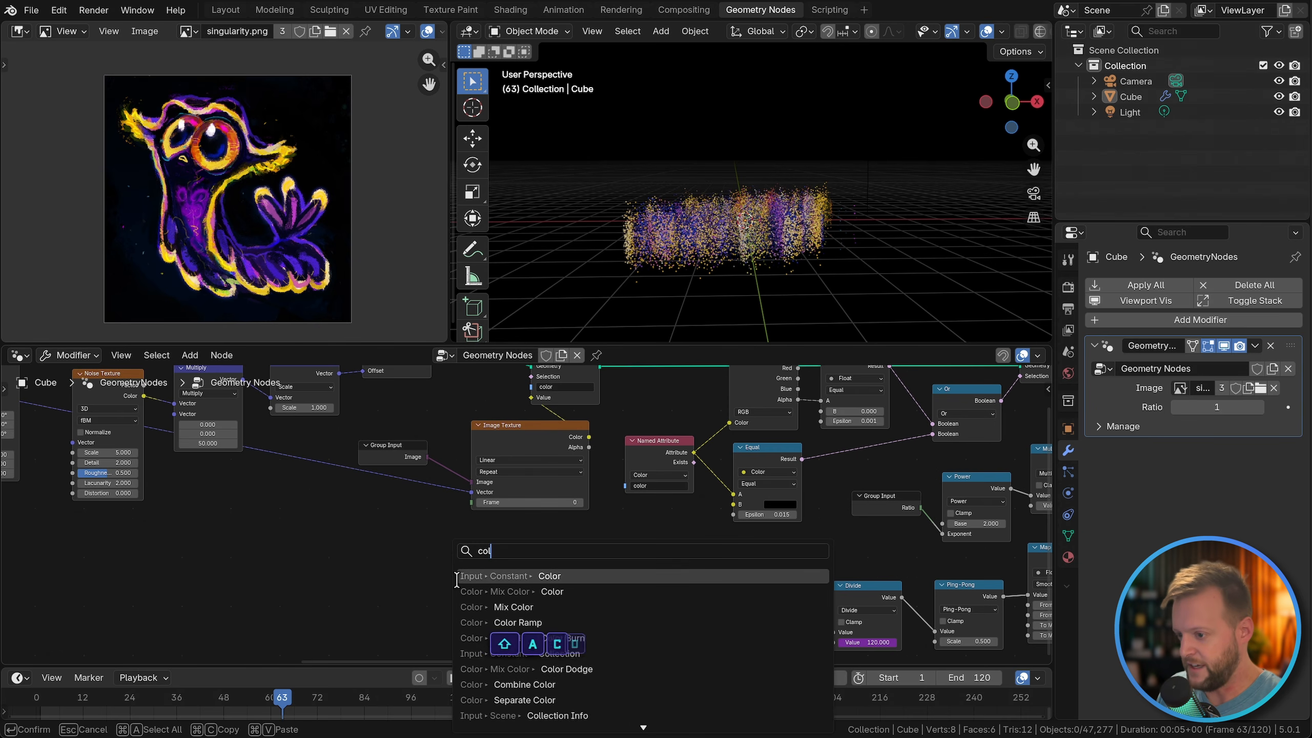
text(orram)
key(Return)
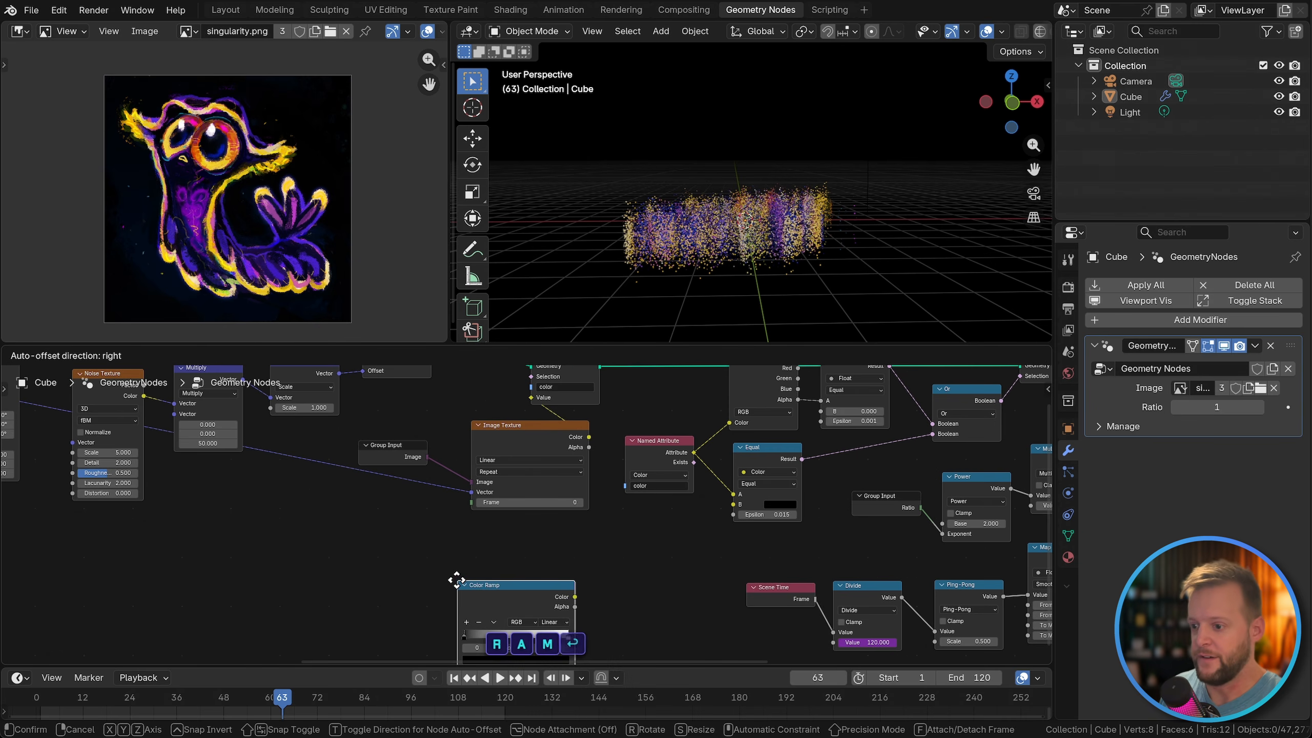
click(309, 526)
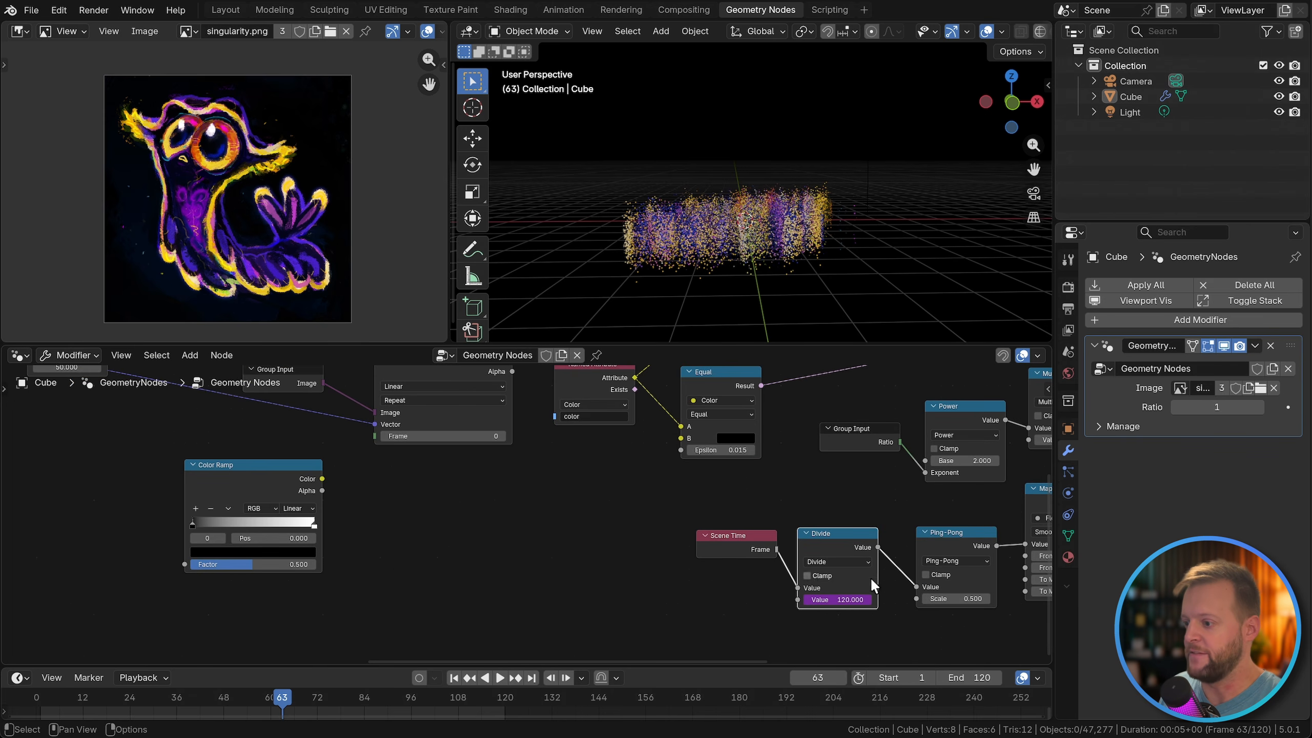
drag(877, 549, 184, 564)
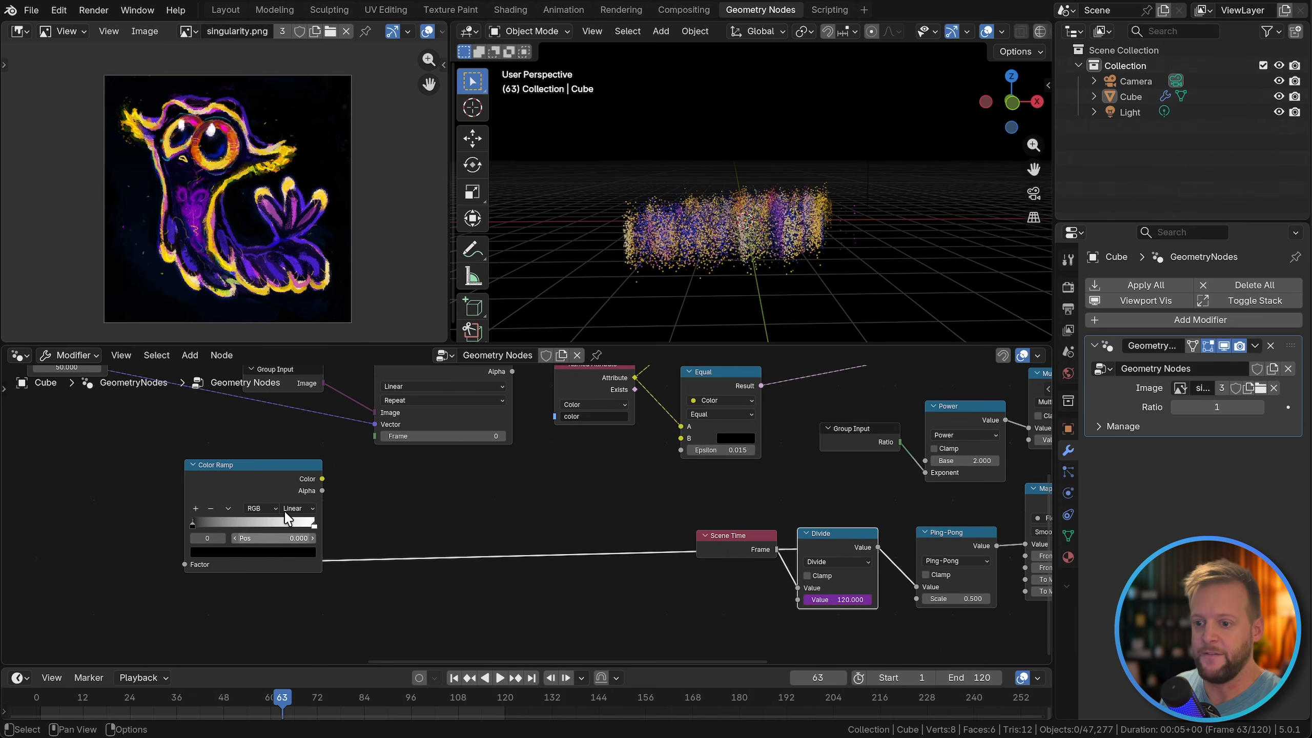
Step: Add a middle stop at position 0.471 to the Color Ramp and place the last stop at position 1.000
middle_drag(293, 517, 357, 514)
scroll(357, 512, up, 3)
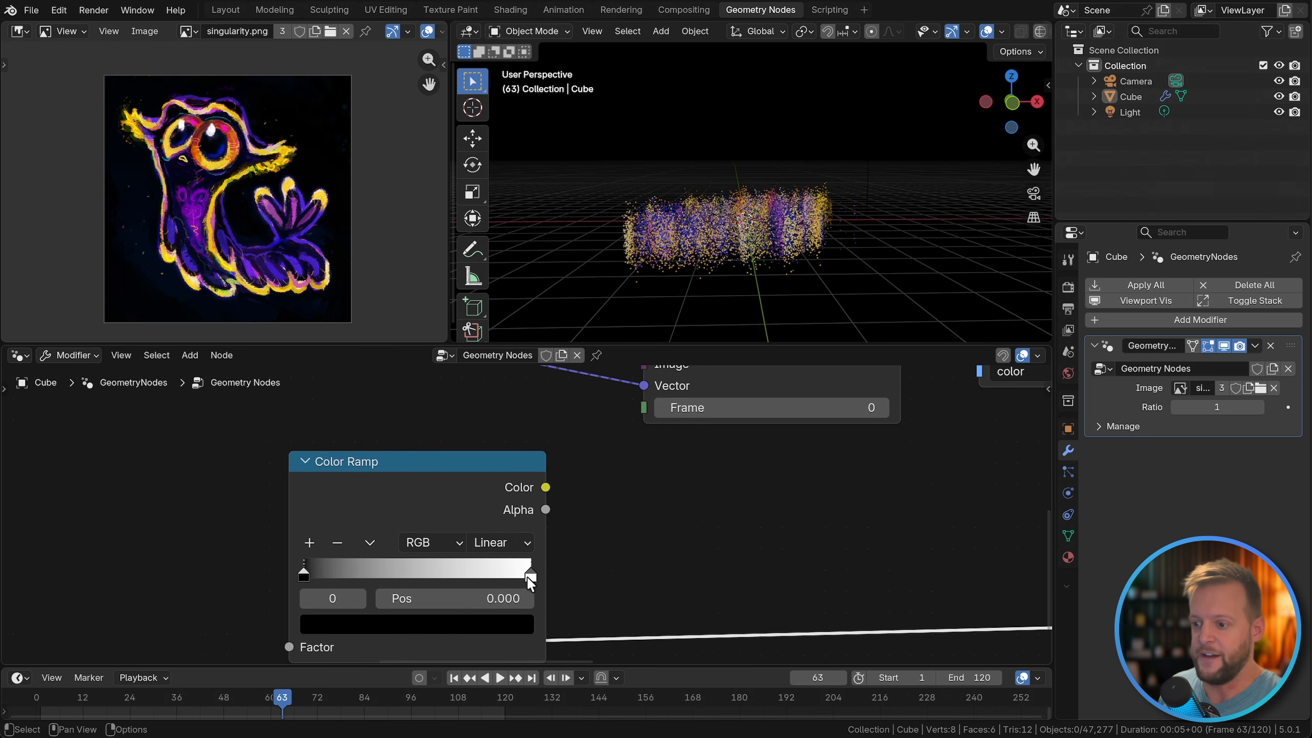
mouse_move(530, 578)
mouse_down()
mouse_move(330, 581)
mouse_move(526, 574)
mouse_up()
click(315, 543)
scroll(307, 565, up, 2)
middle_drag(307, 563, 310, 540)
scroll(309, 540, down, 2)
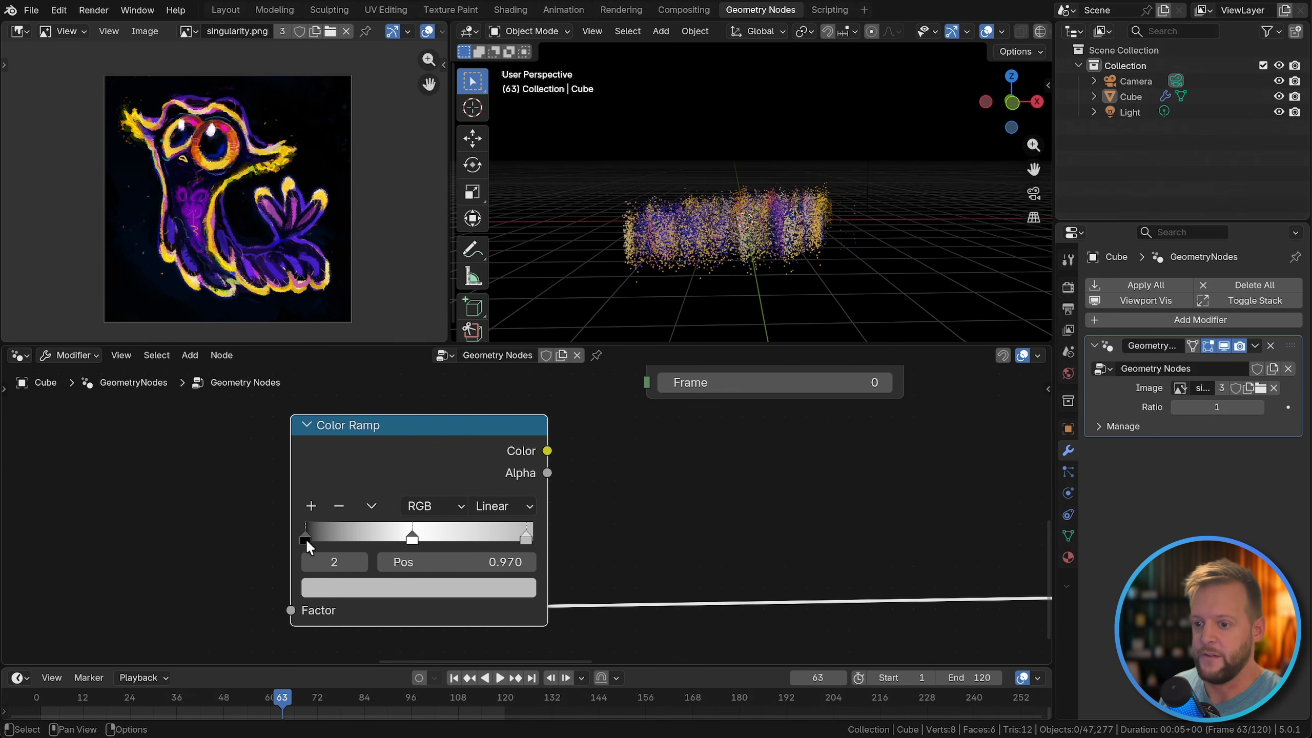
click(305, 538)
drag(524, 541, 560, 551)
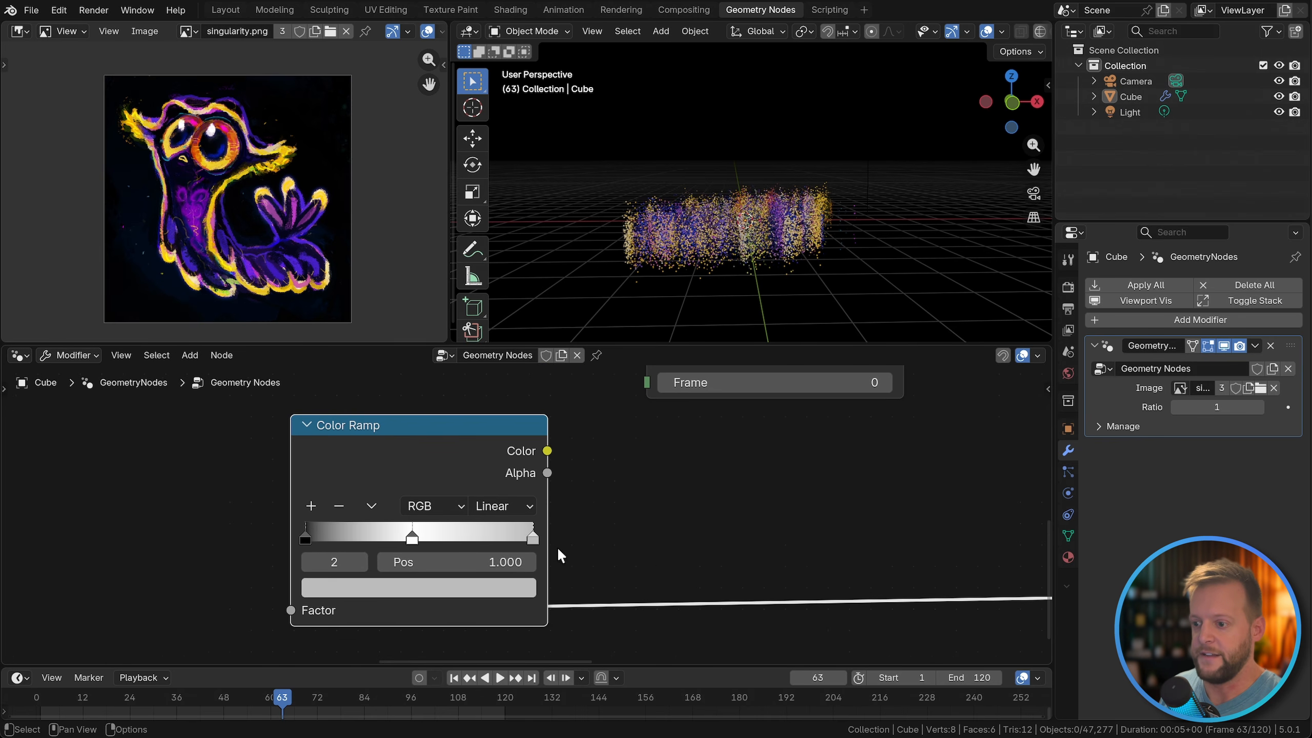
Step: Set the Color Ramp's last and middle stops to black
click(485, 588)
drag(497, 360, 496, 392)
click(413, 538)
click(412, 586)
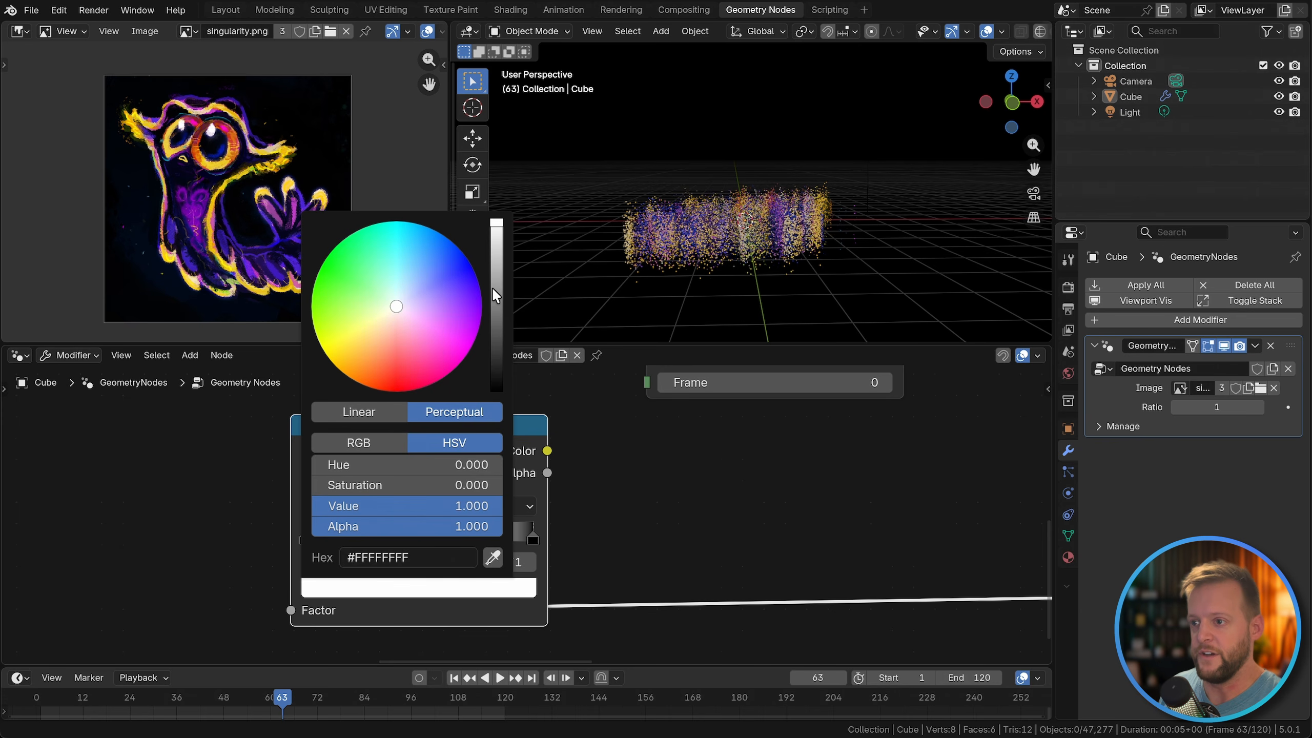
drag(496, 295, 497, 389)
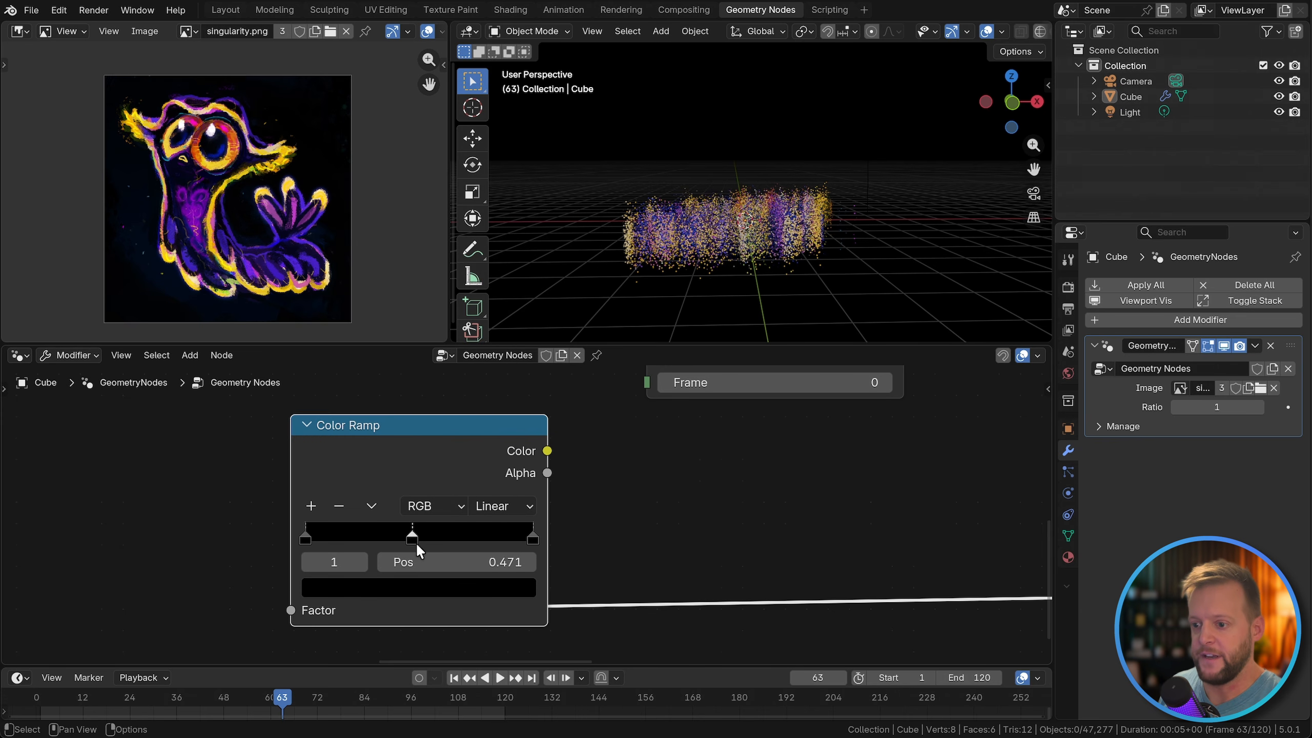
Step: Add two stops between the Color Ramp's black stops, at positions 0.236 and 0.736, and set both to white
click(311, 506)
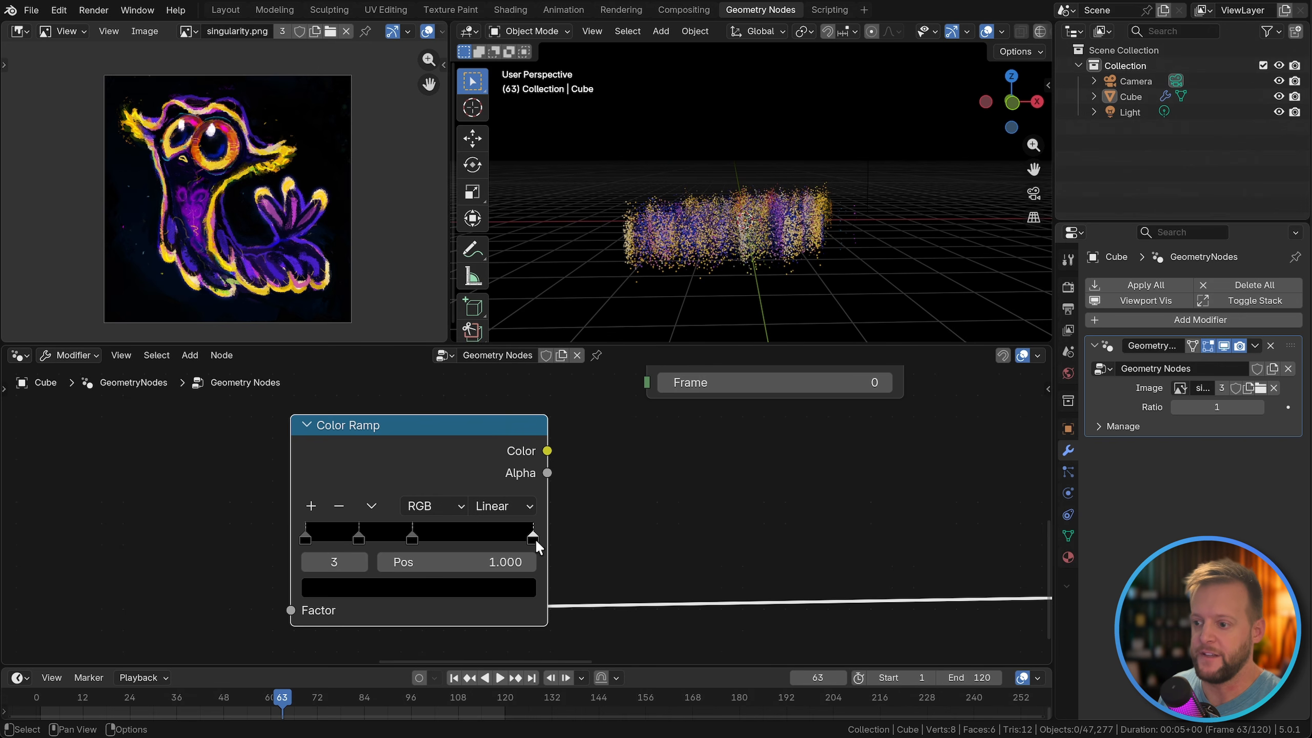
click(312, 506)
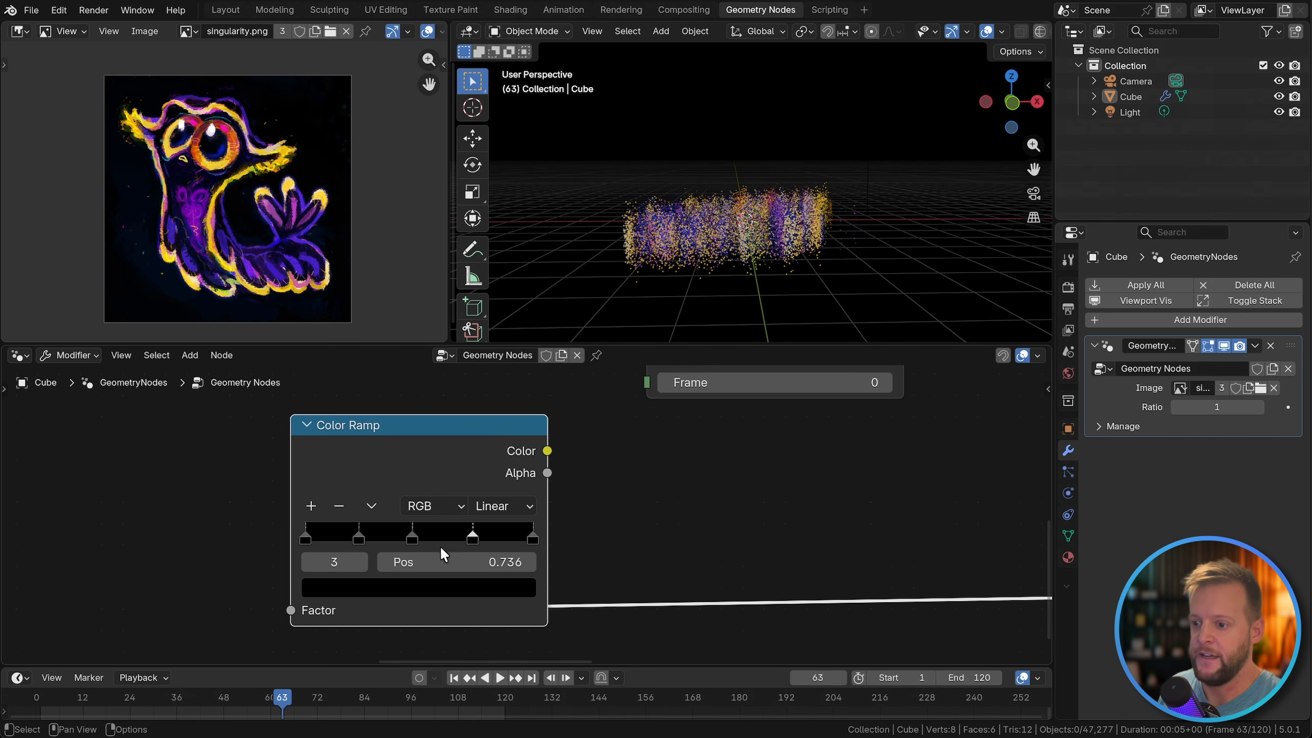
click(425, 588)
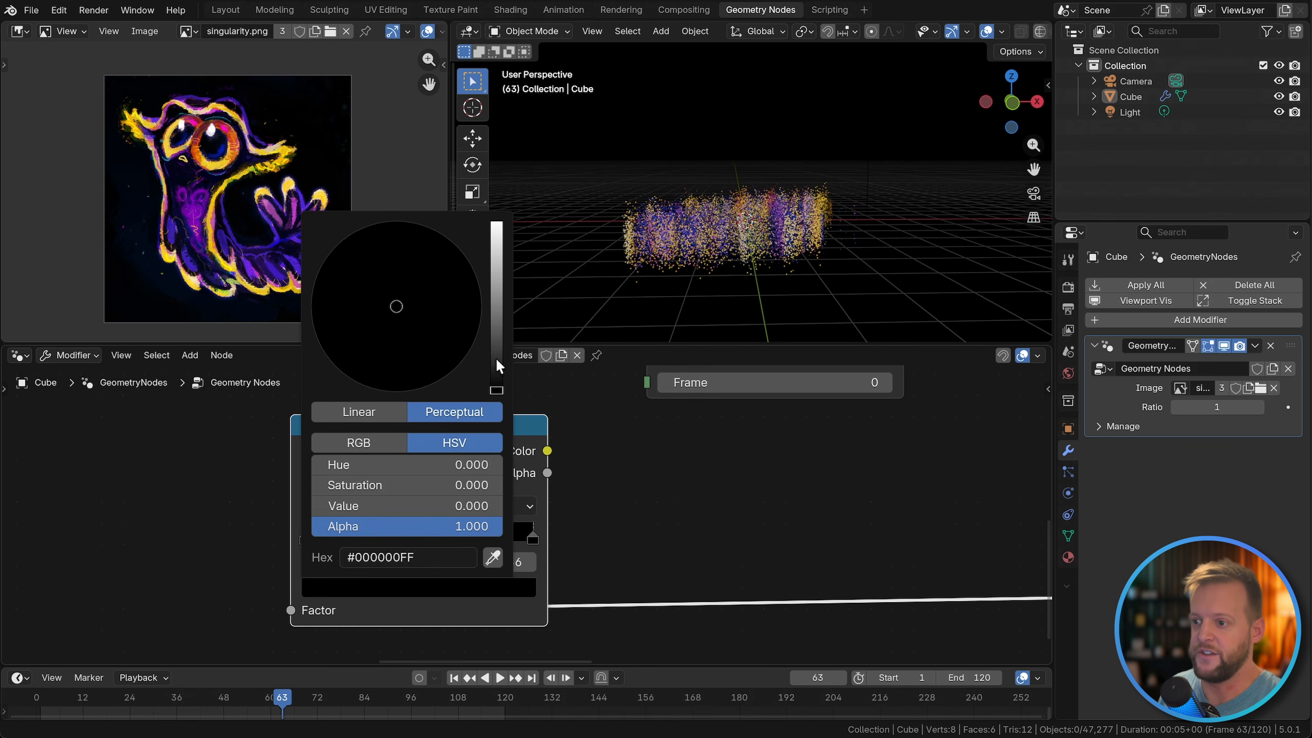
drag(499, 366, 497, 223)
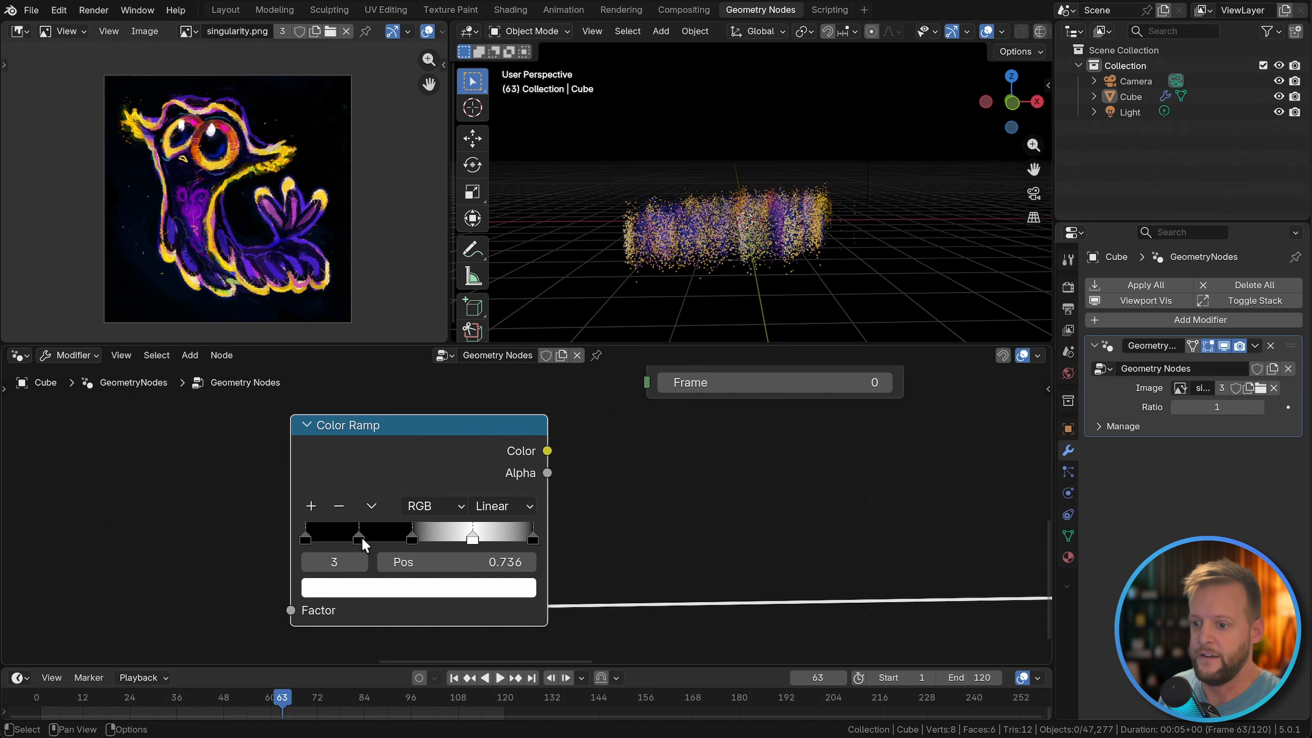
click(359, 538)
click(376, 588)
drag(497, 365, 497, 223)
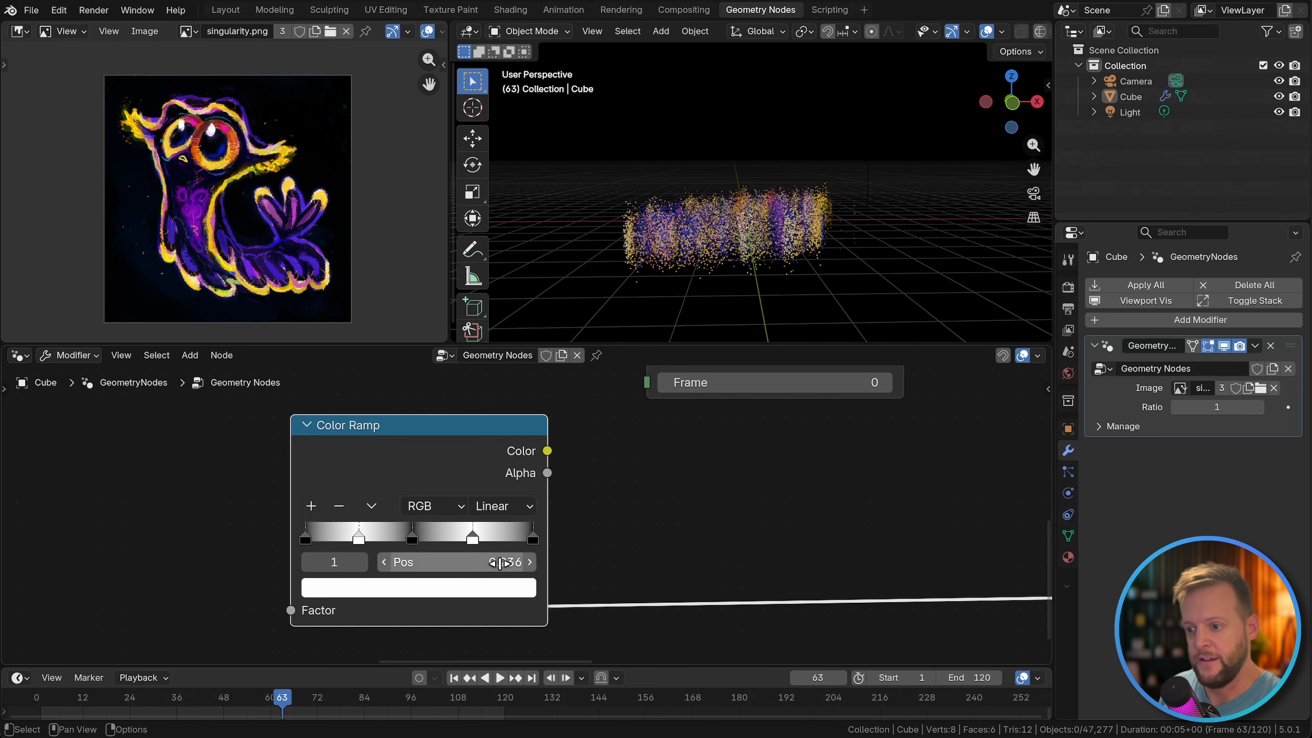
Step: Set the Color Ramp's interpolation to Ease and connect its Color output to the vector Scale node's Scale input
click(501, 506)
click(502, 556)
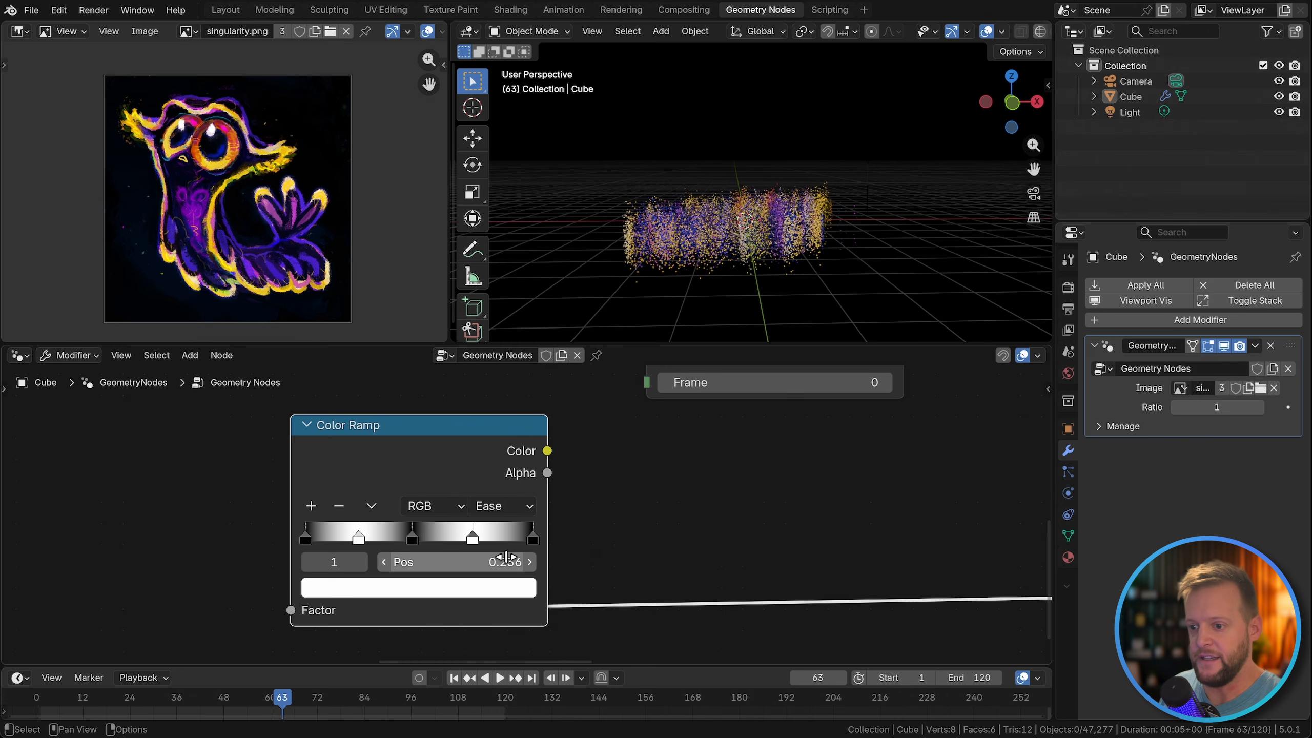
scroll(507, 556, down, 2)
drag(456, 575, 461, 574)
drag(424, 415, 407, 392)
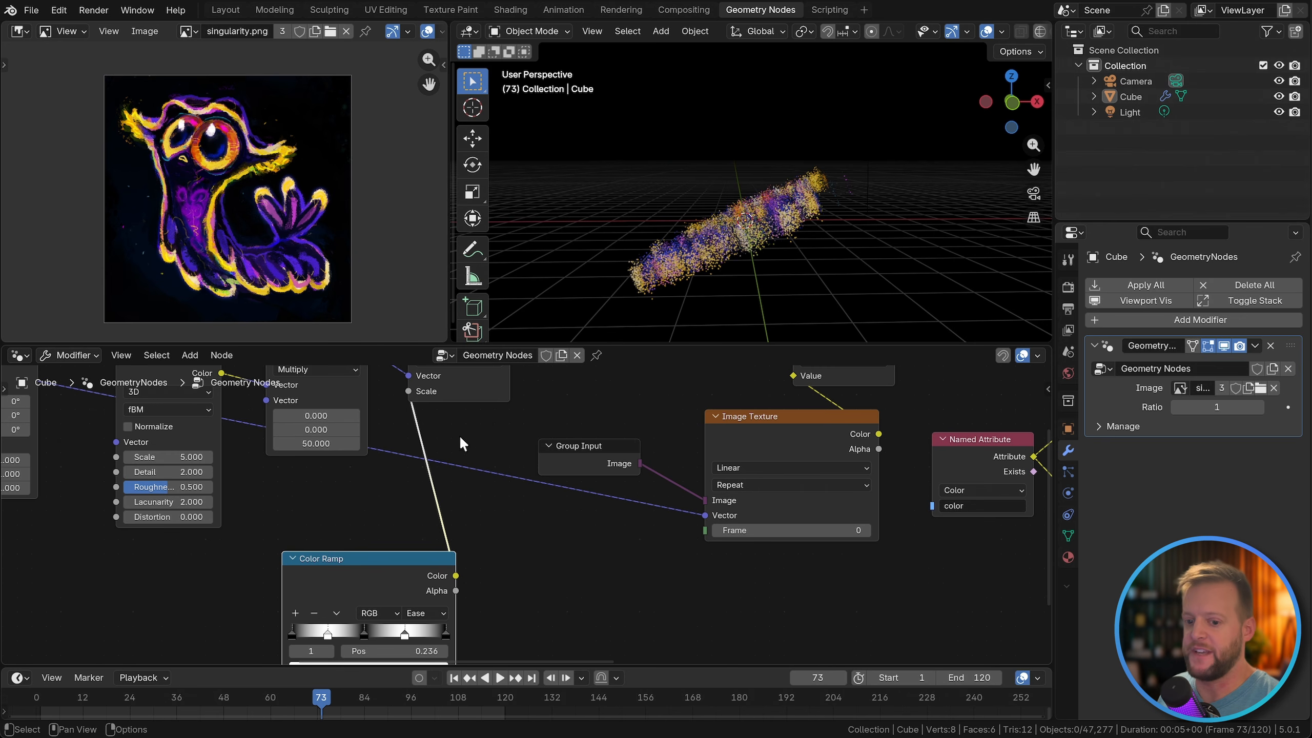
Step: Return to frame 1 and play the animation from an angled perspective to check how the cubes scatter and regroup
key(shift+Left)
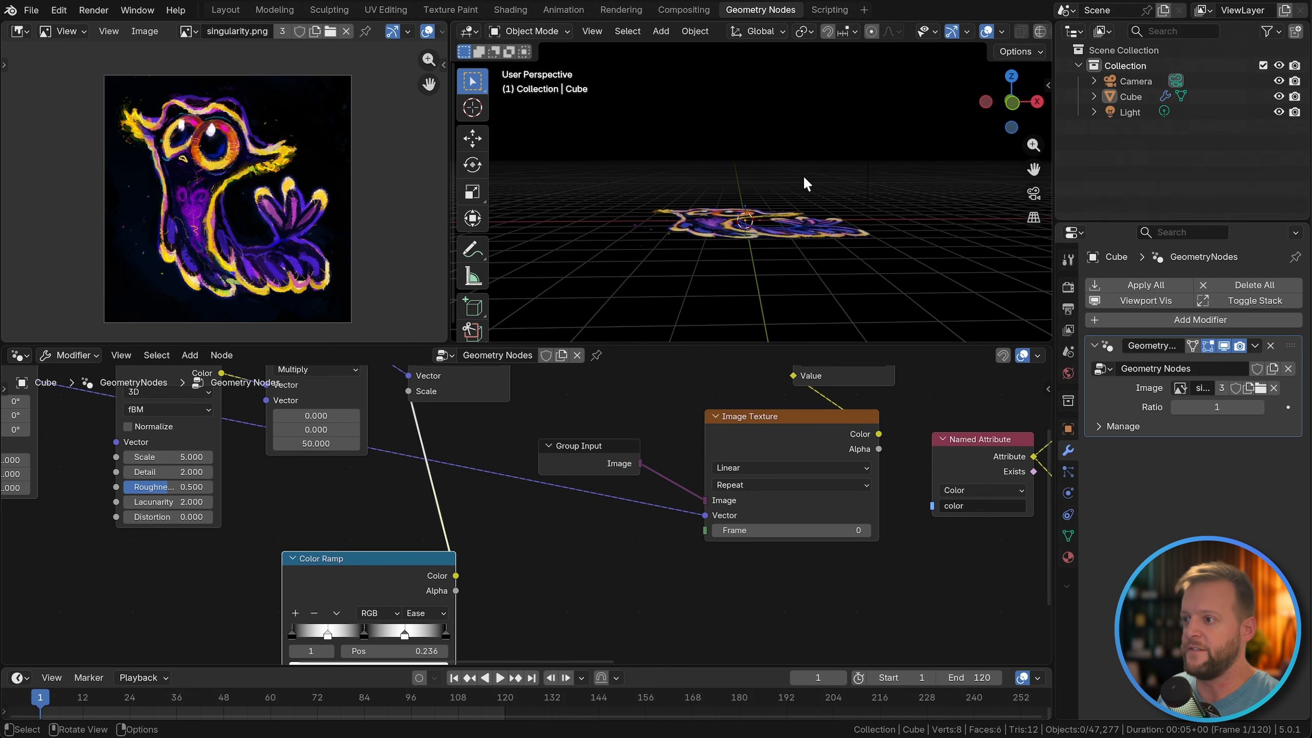
middle_drag(784, 203, 761, 224)
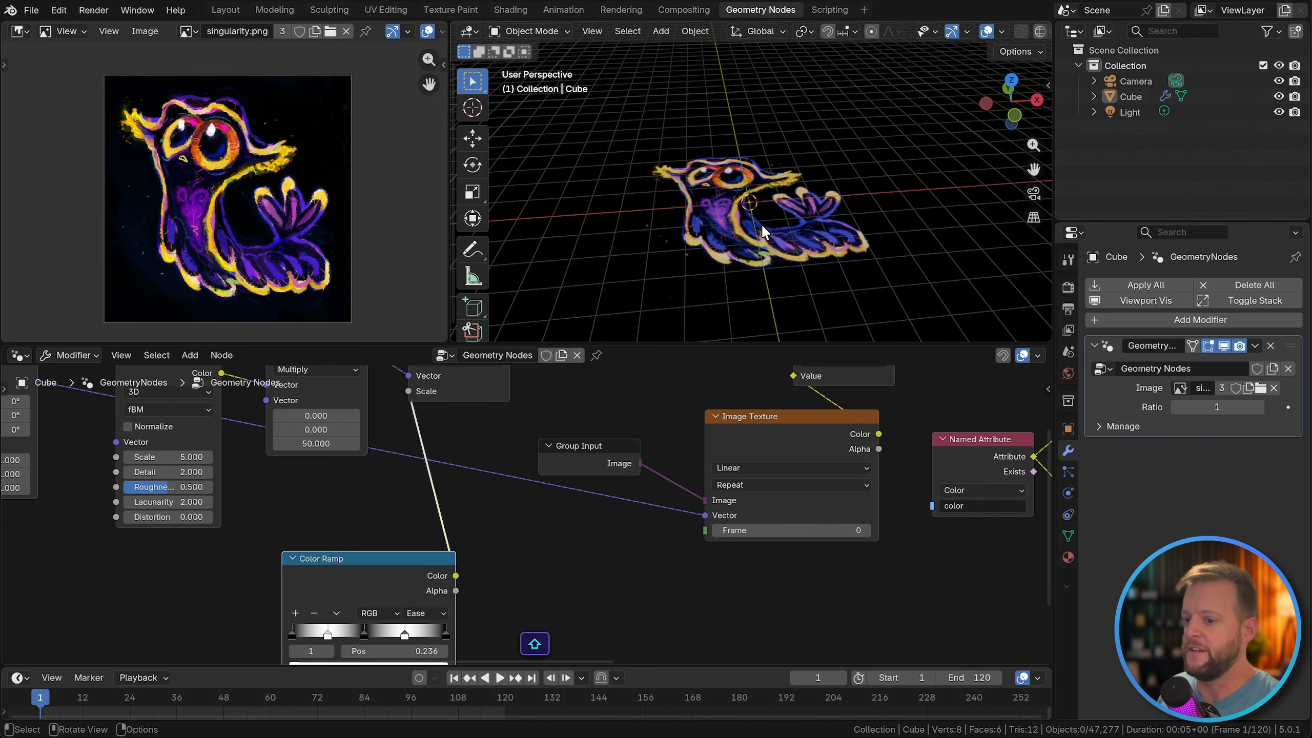
key(space)
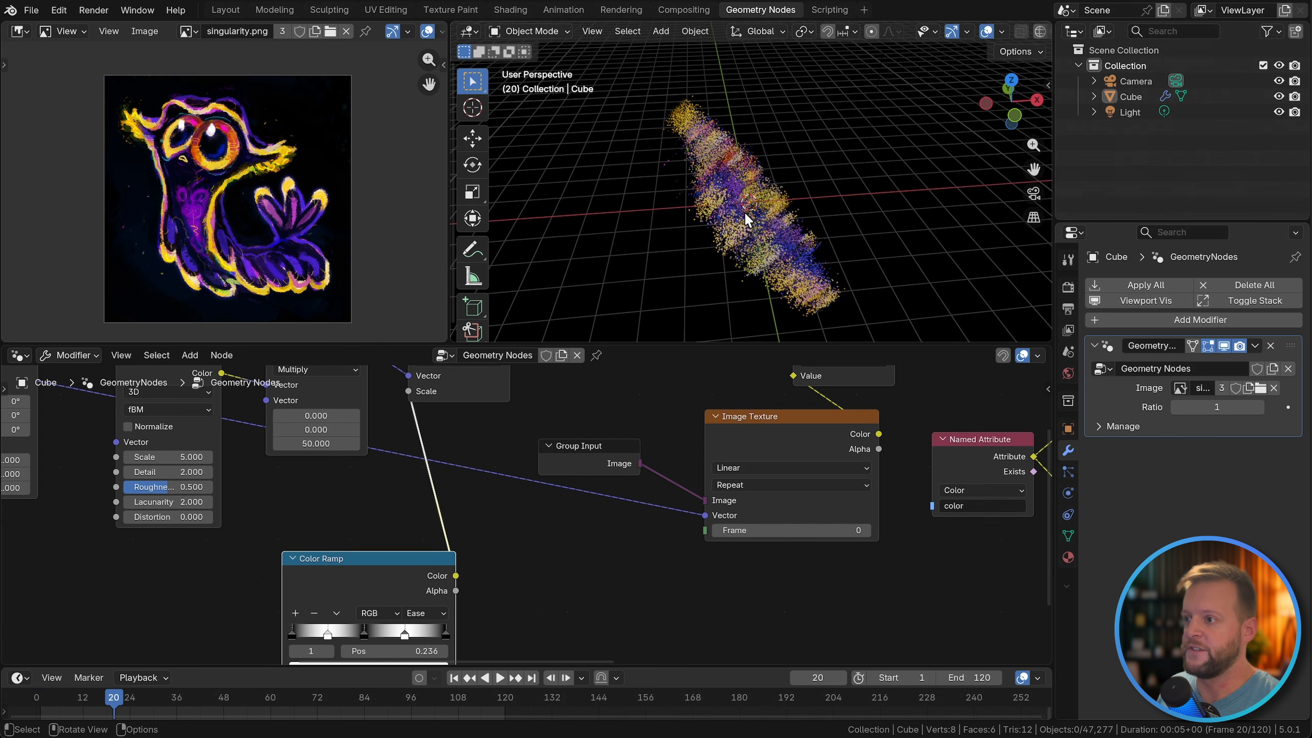
key(space)
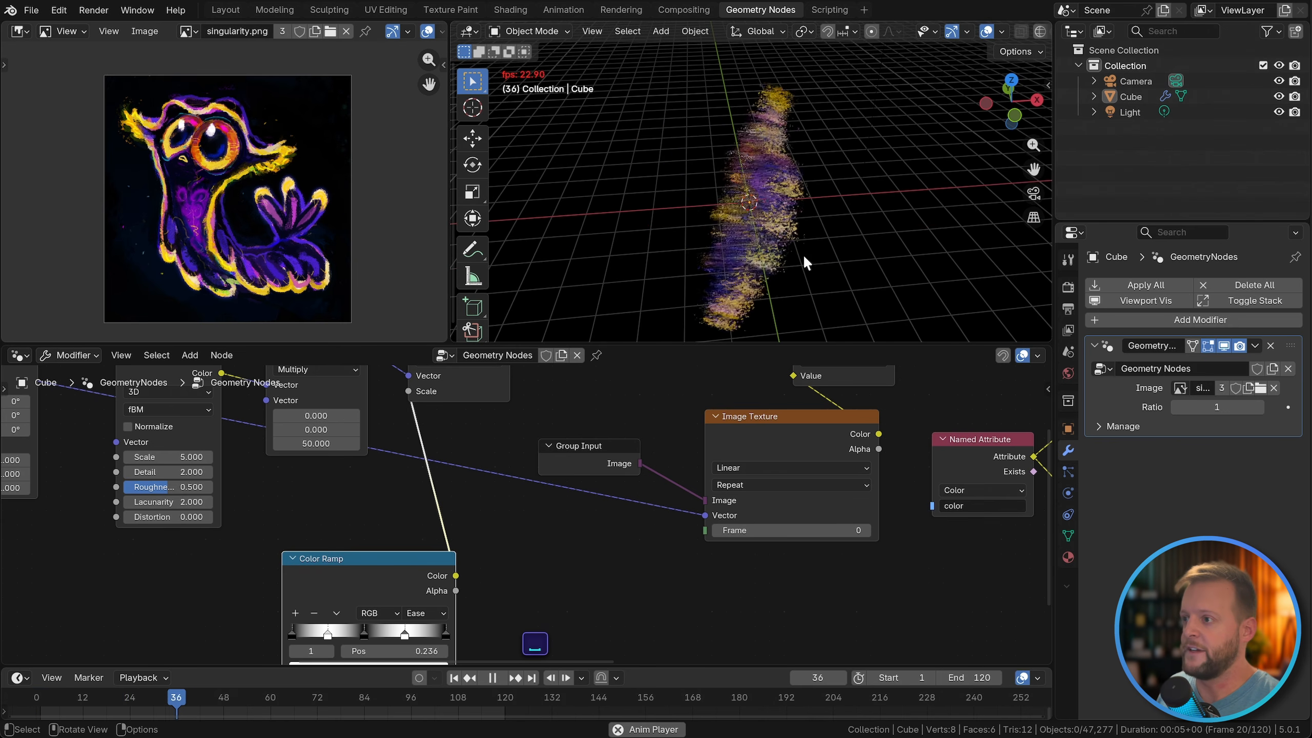
key(space)
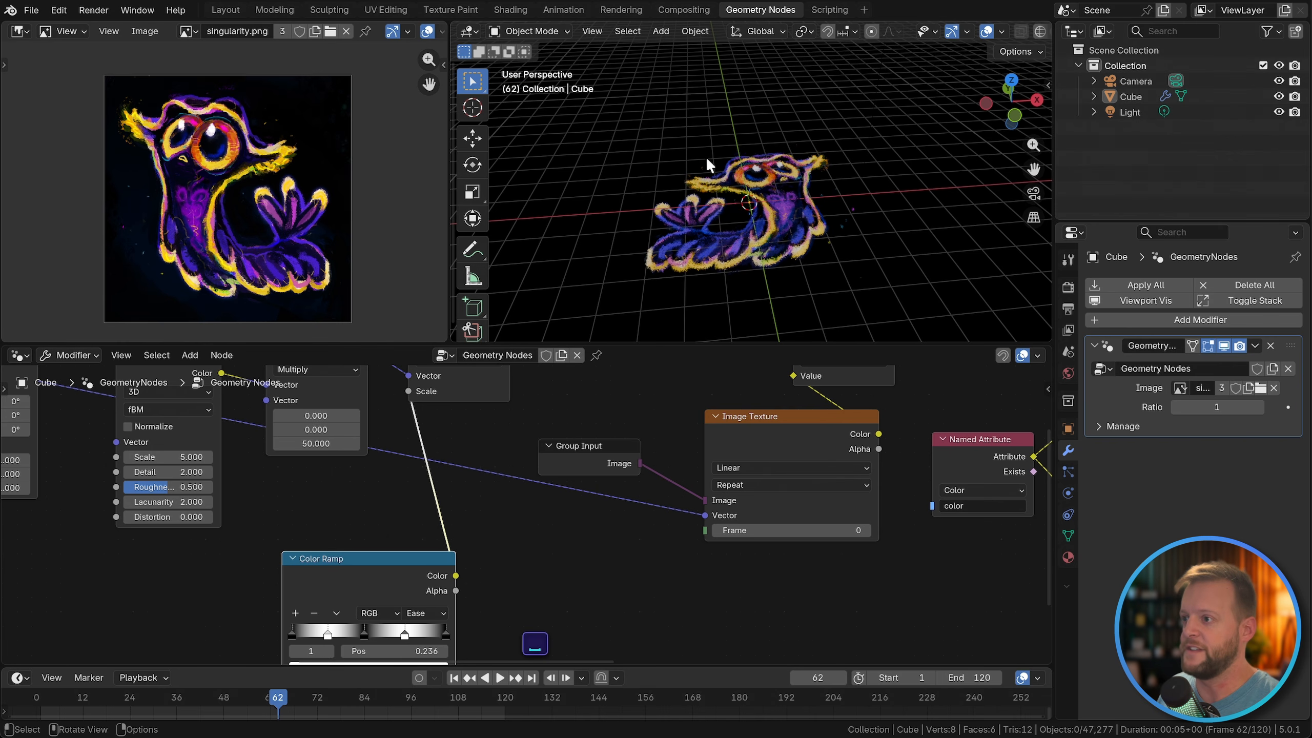
key(space)
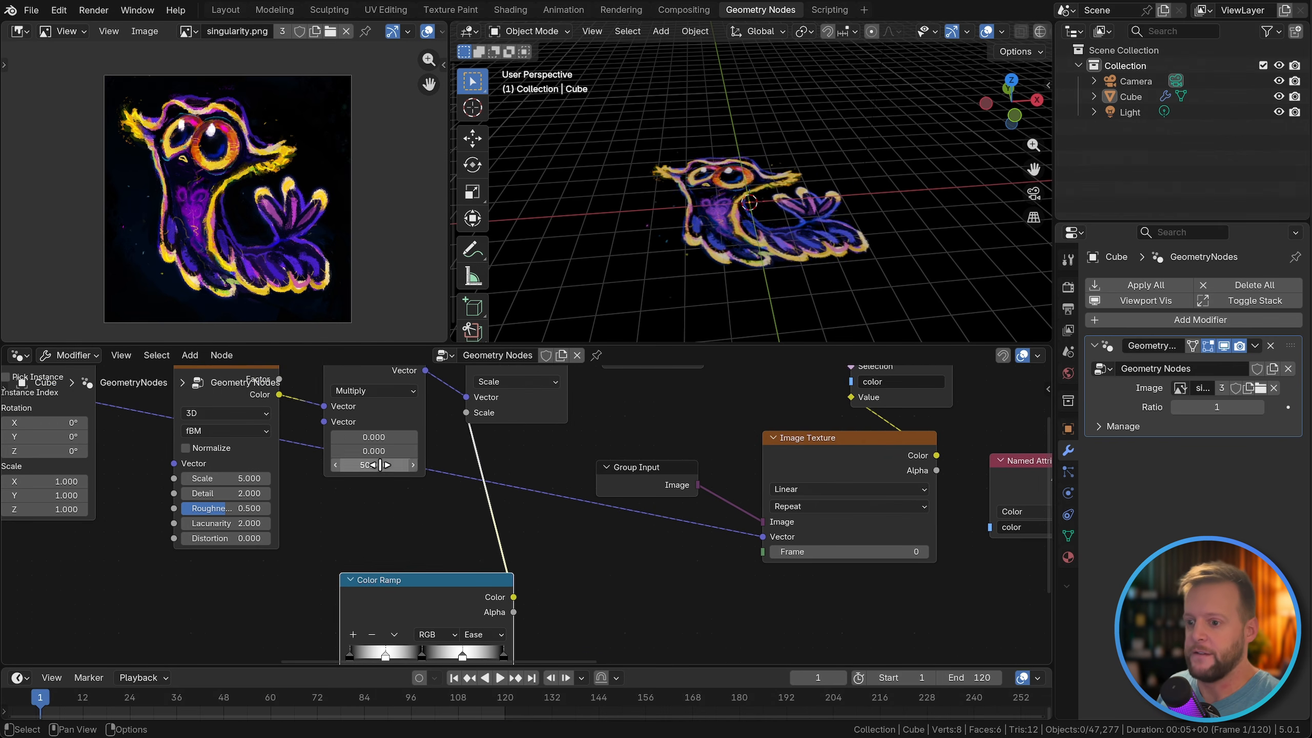
Step: Set the vector Multiply node's Z value to 100 and play the animation in camera view
double_click(381, 465)
text(100)
key(Return)
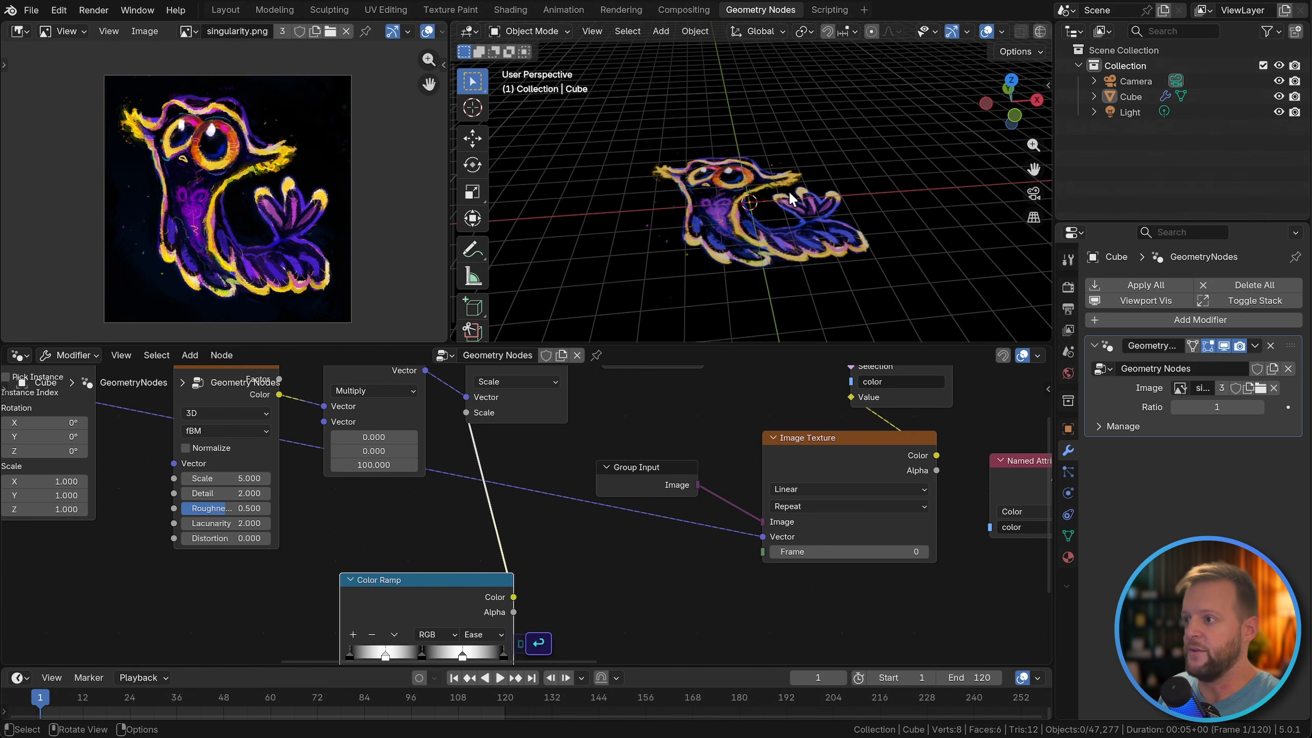
key(KP_0)
key(space)
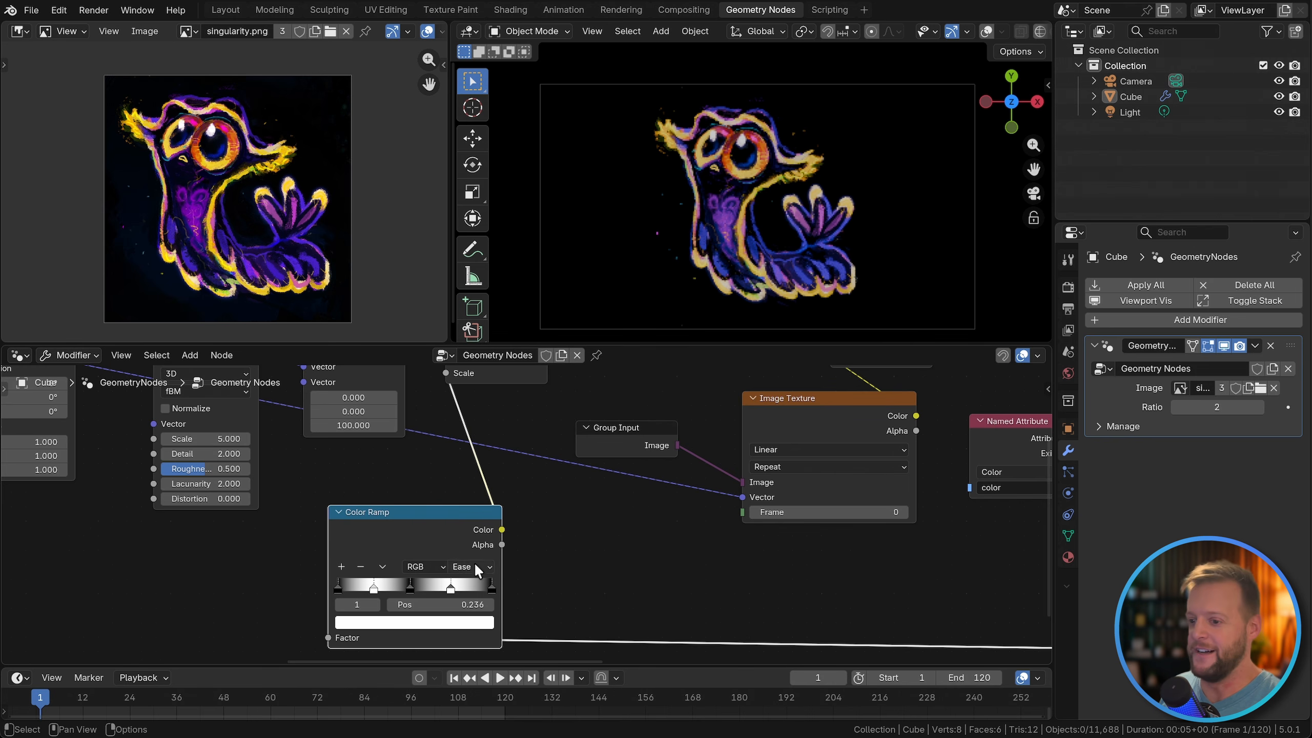
scroll(473, 562, up, 2)
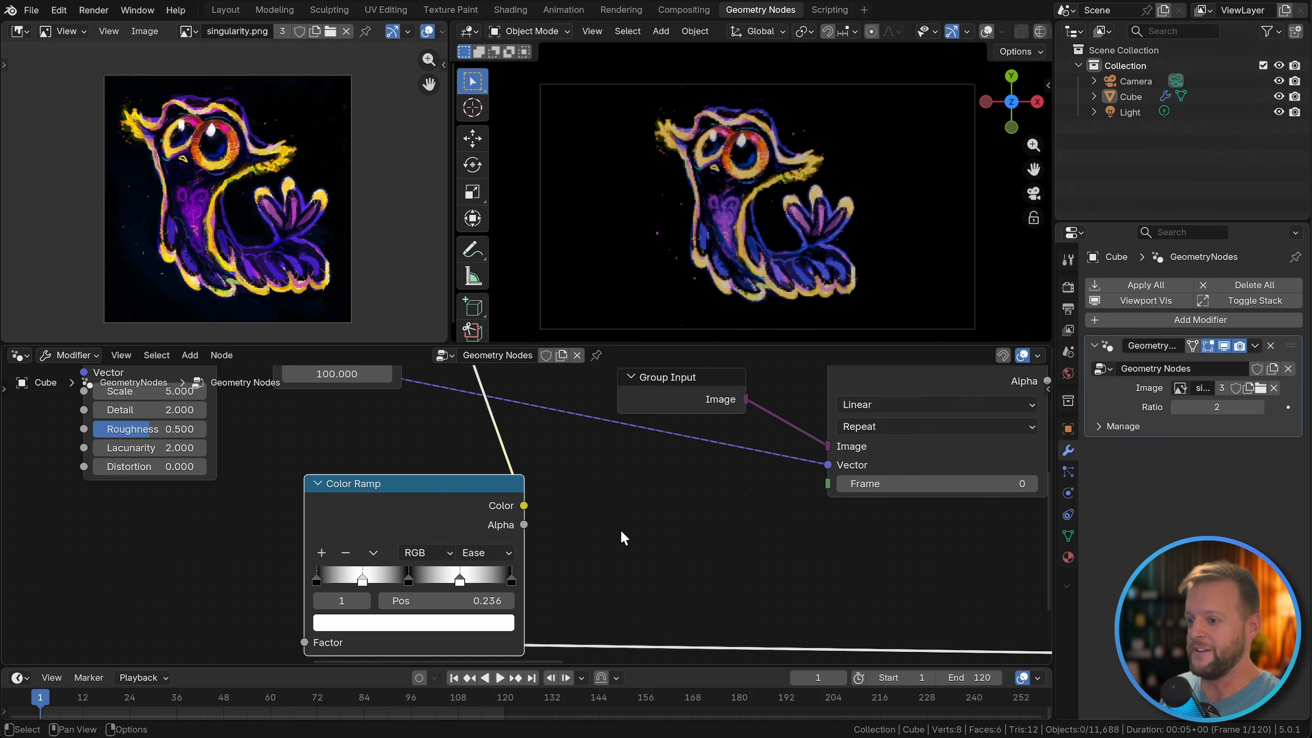
middle_drag(670, 528, 651, 544)
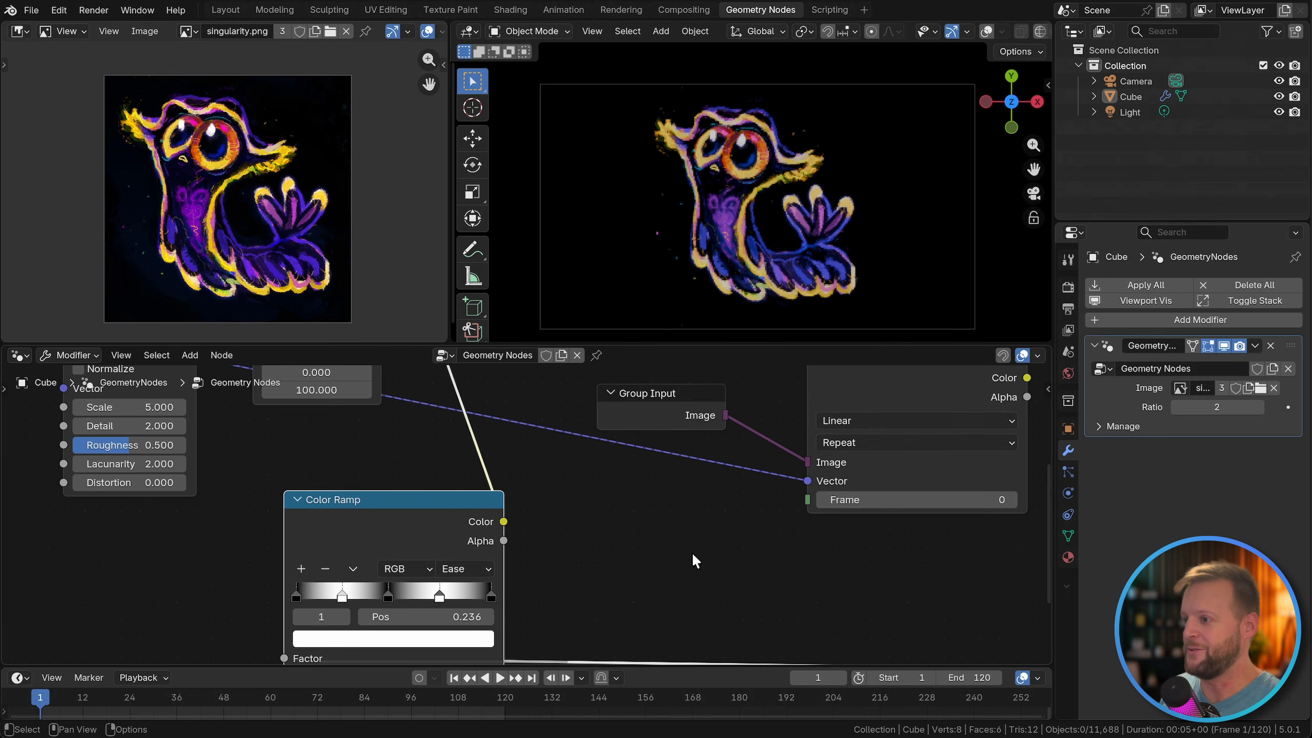
scroll(706, 562, down, 1)
middle_drag(706, 561, 636, 583)
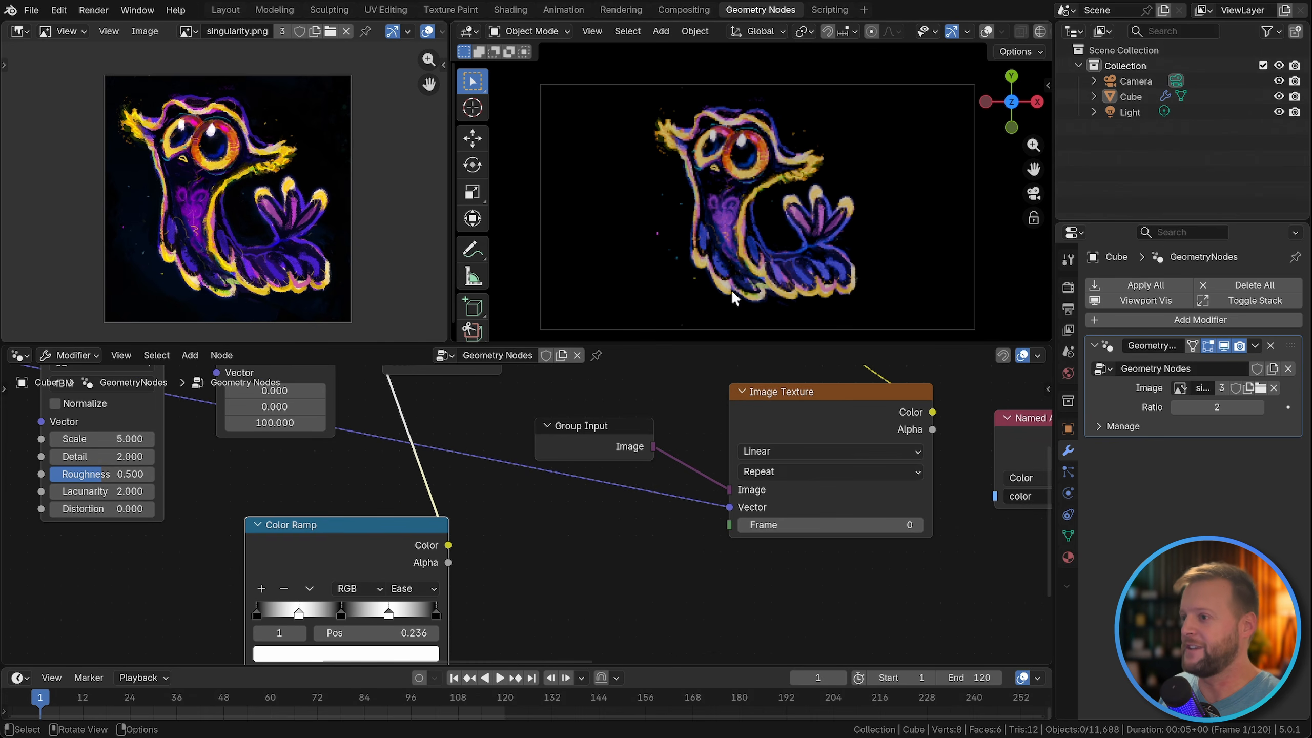
Step: Enable Raytracing for the EEVEE render and set the Color Management view transform to Standard
click(1067, 287)
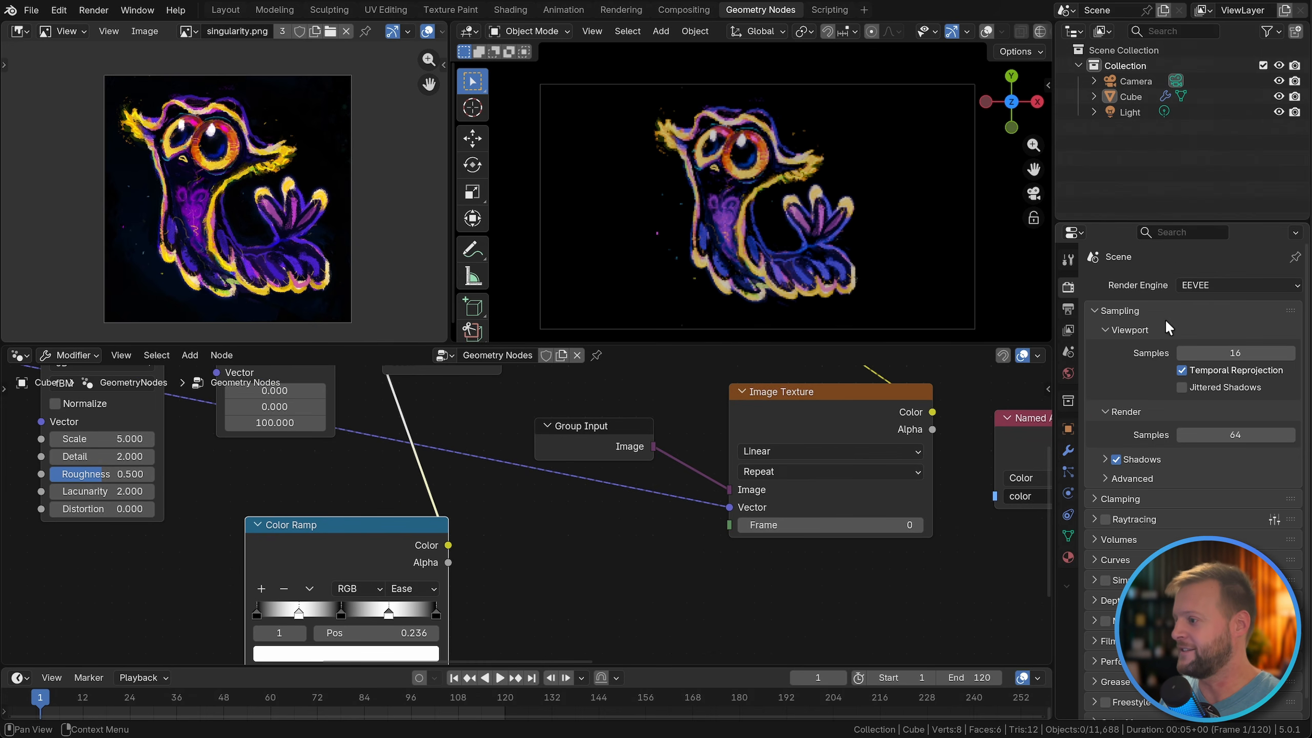
click(1105, 519)
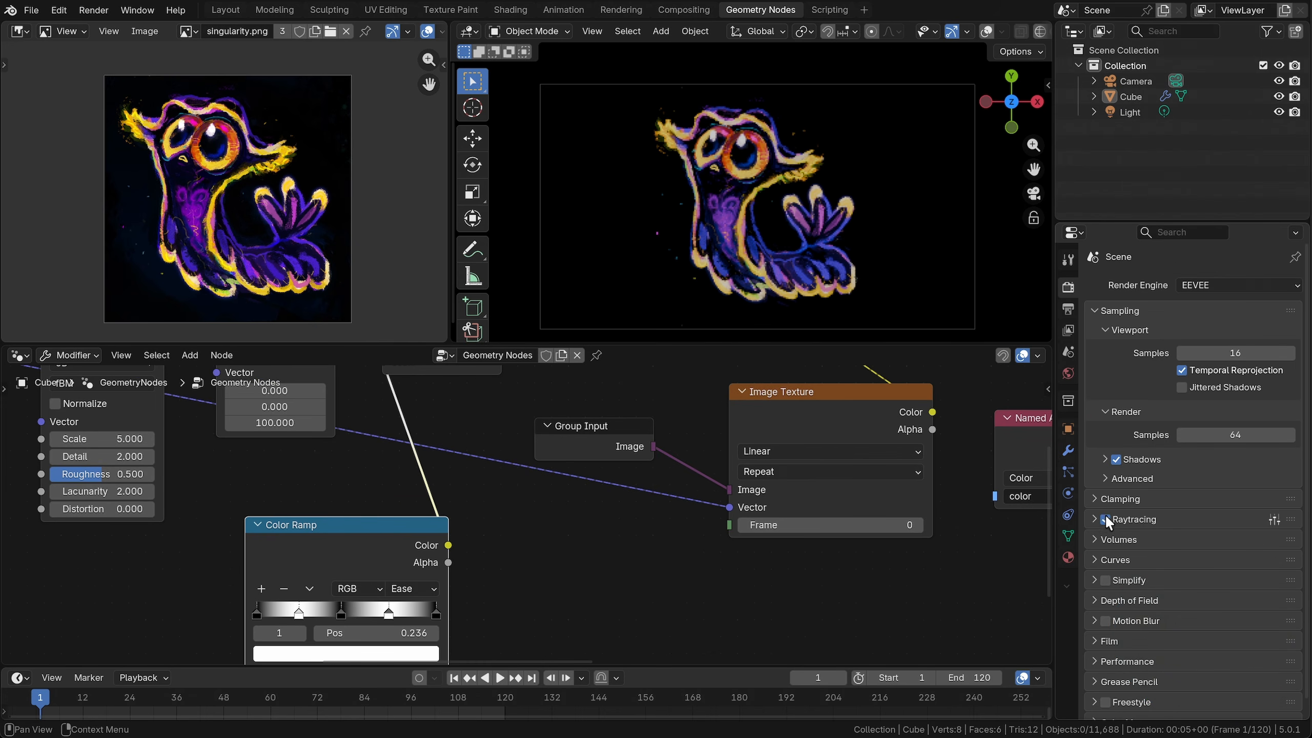
scroll(1136, 559, down, 1)
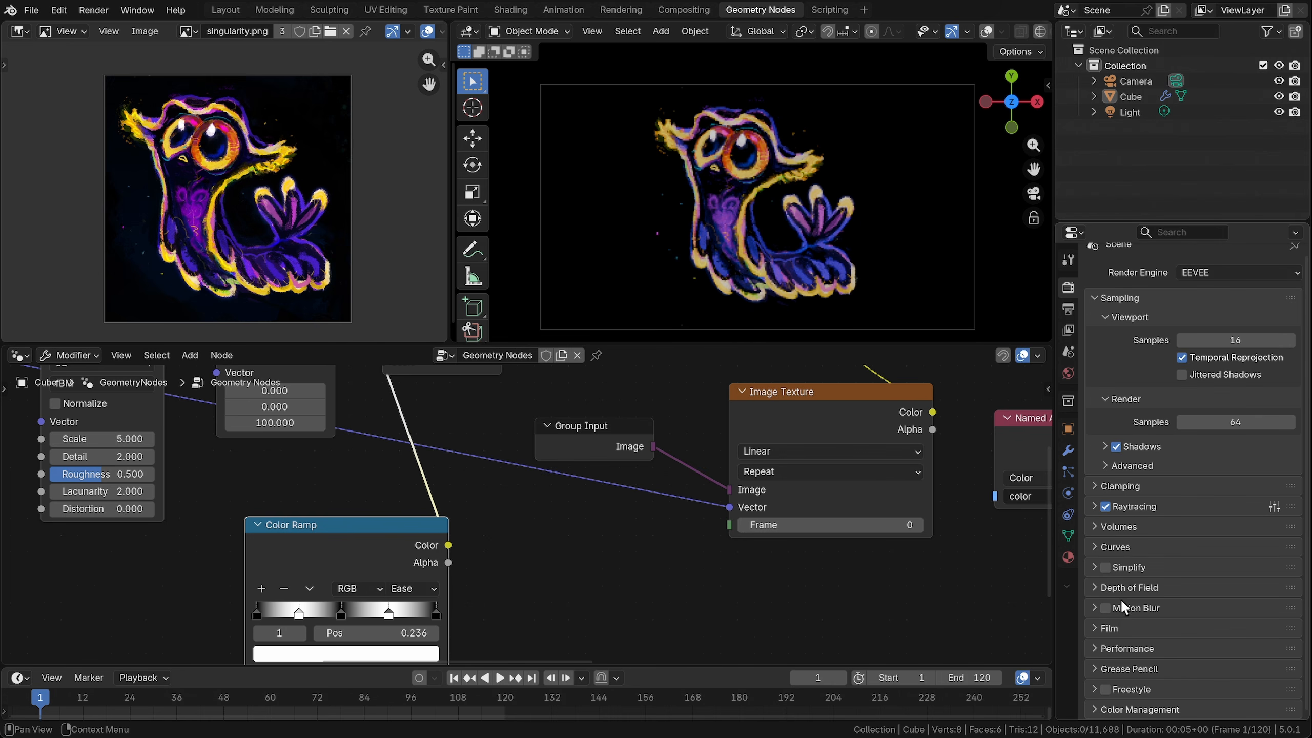
click(1123, 706)
scroll(1153, 563, down, 8)
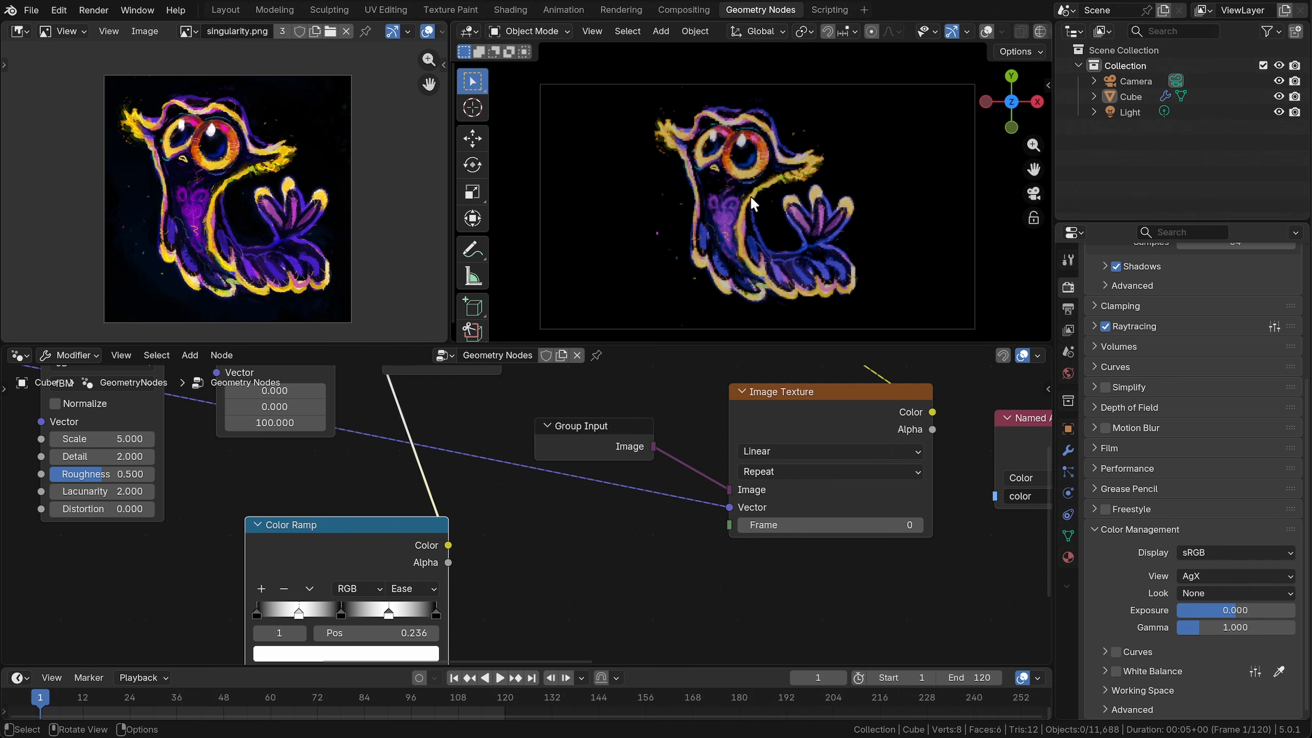
click(1197, 574)
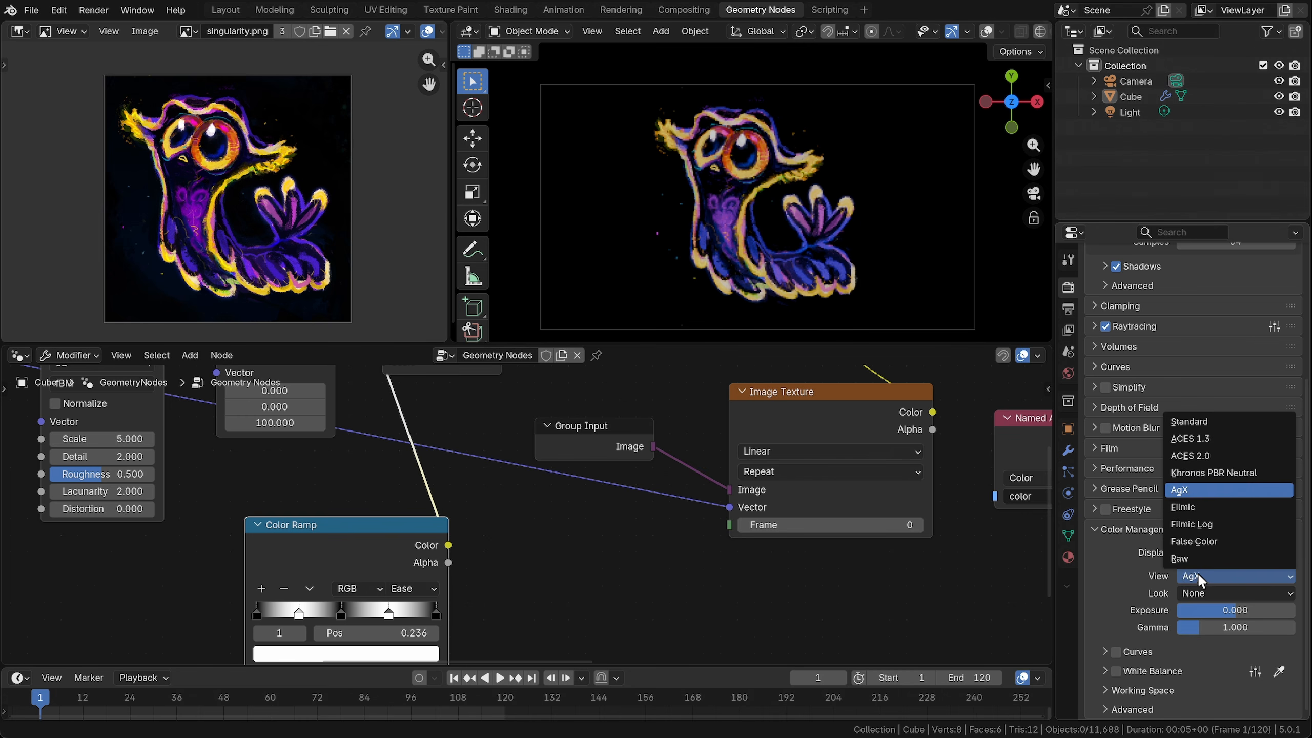
click(1188, 513)
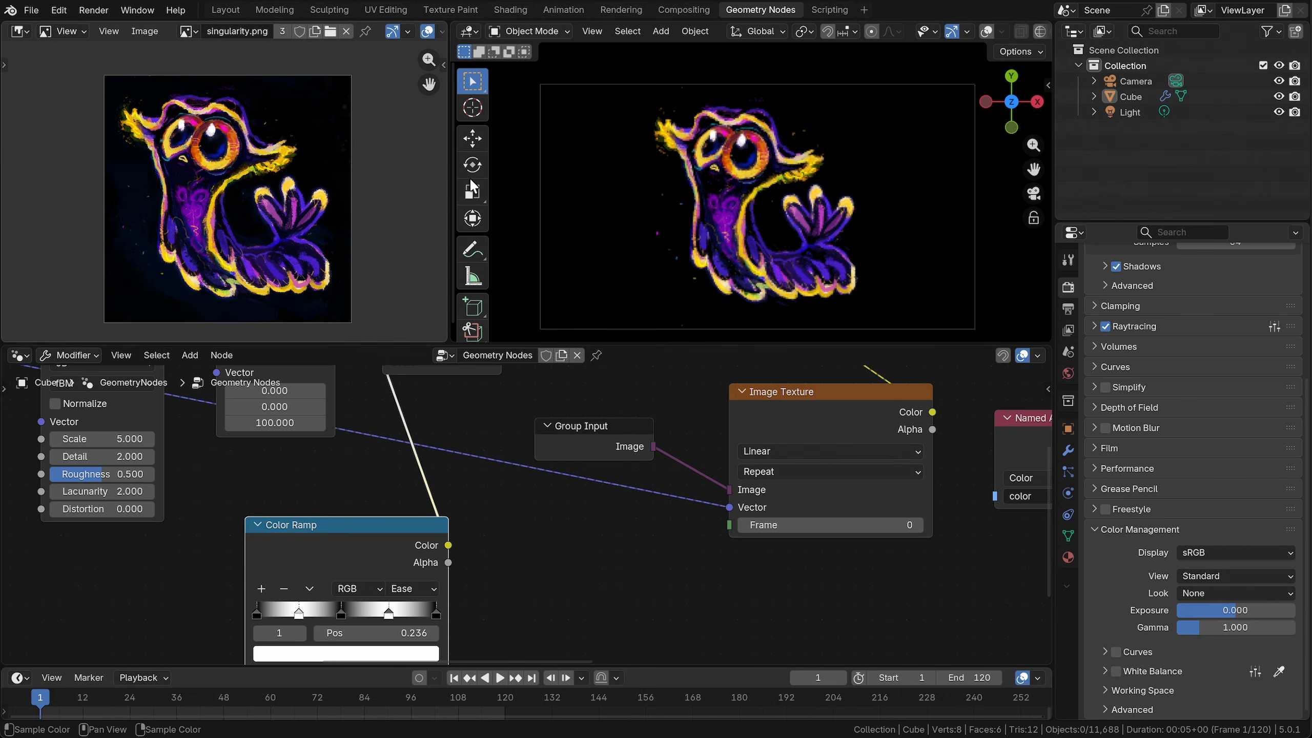
Step: Set the output frame rate to 30 fps and play the animation briefly to check its speed
click(1064, 305)
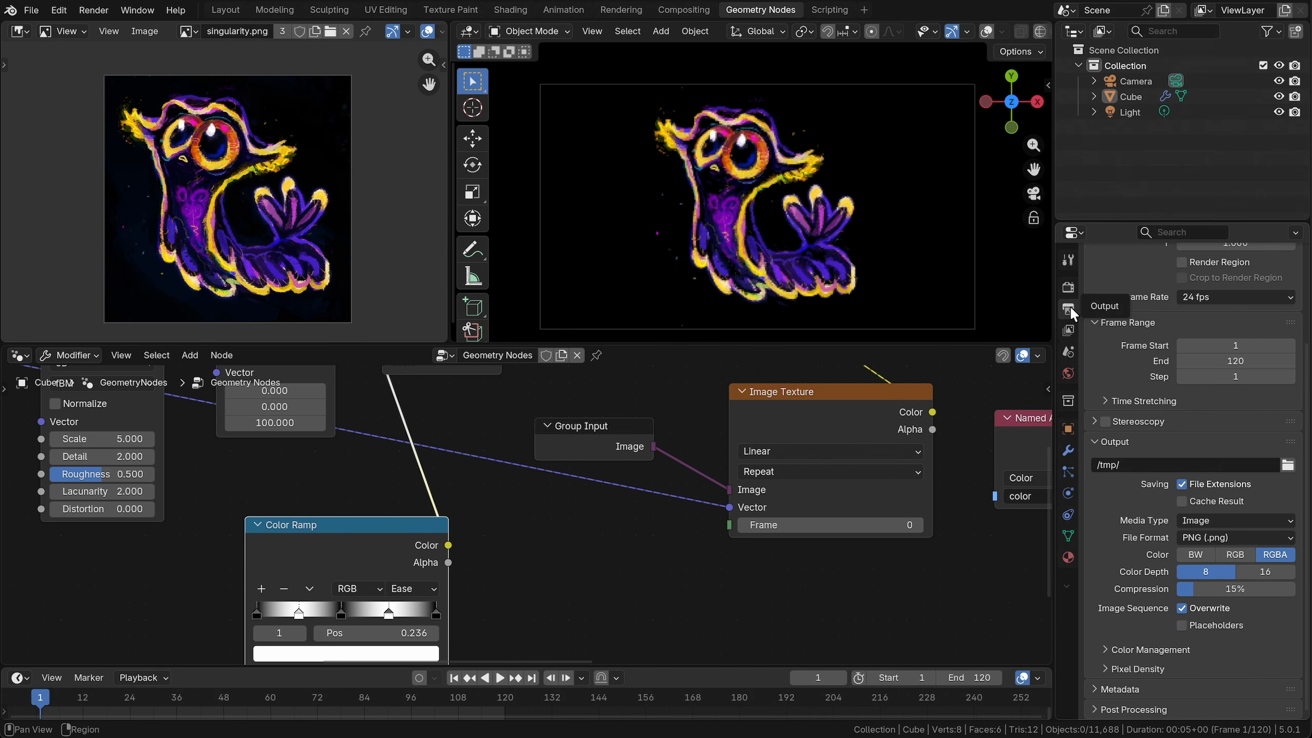
click(1201, 296)
click(1204, 423)
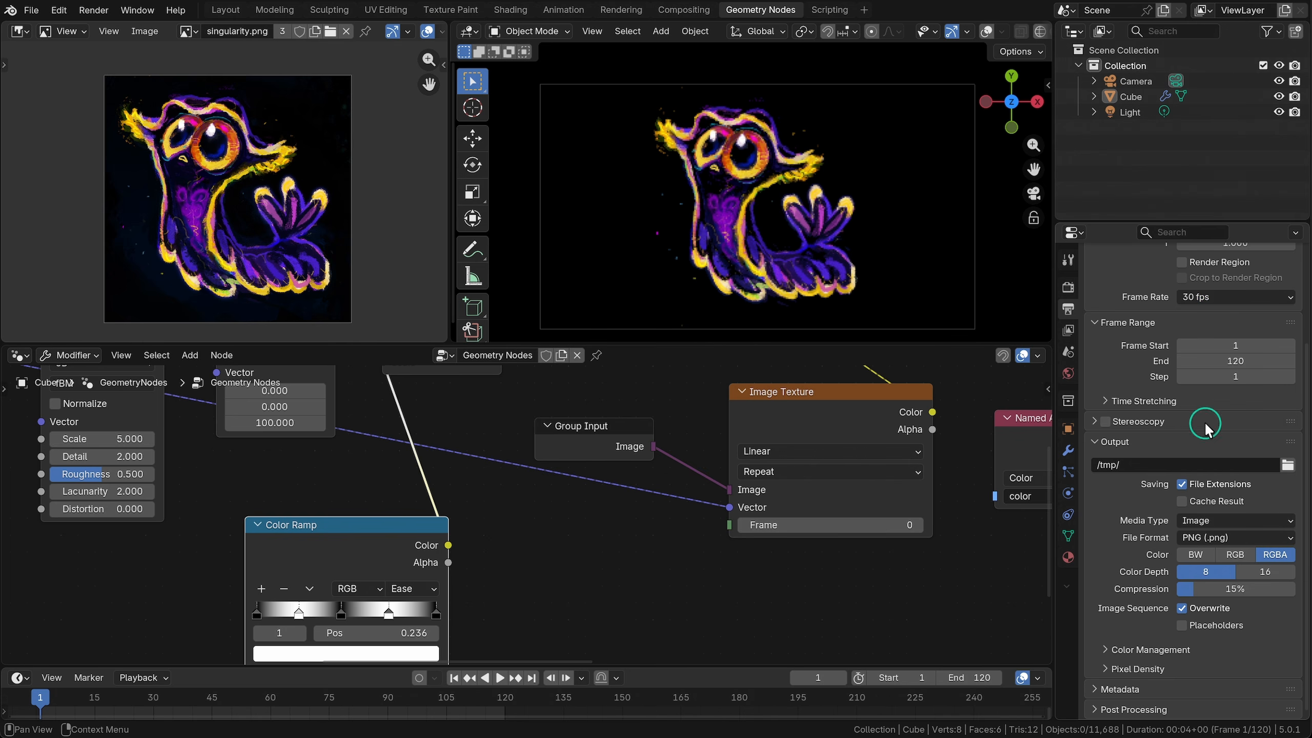
key(space)
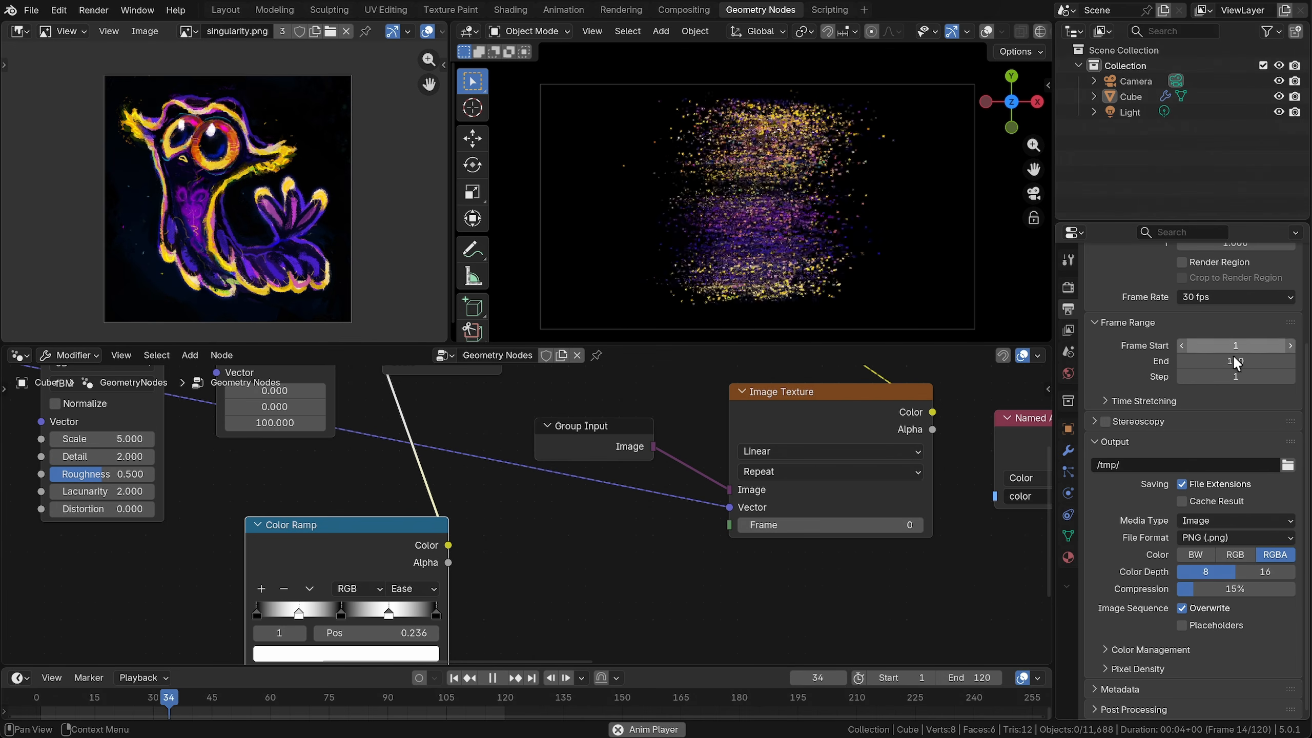
key(Escape)
Step: Set the render output's media type to Video and its encoding container to MPEG-4
click(1208, 519)
click(1204, 557)
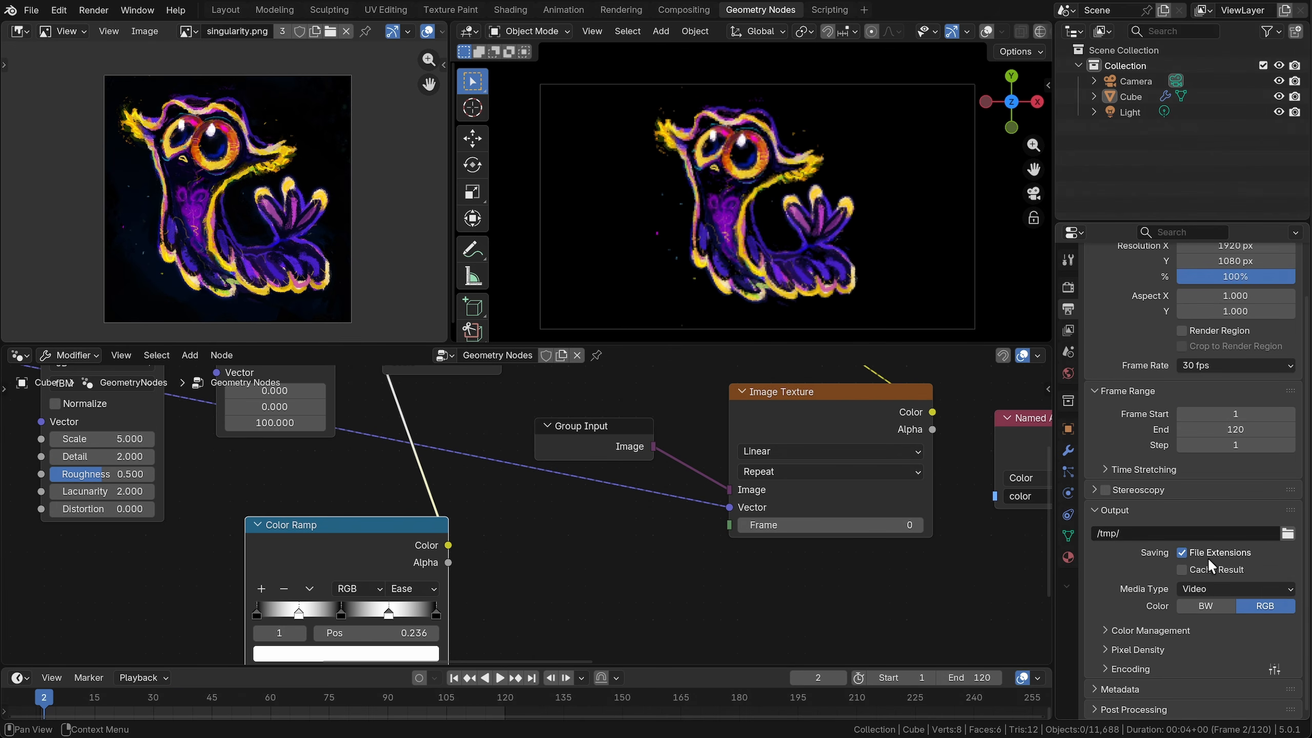
click(1136, 668)
scroll(1144, 598, down, 5)
click(1198, 433)
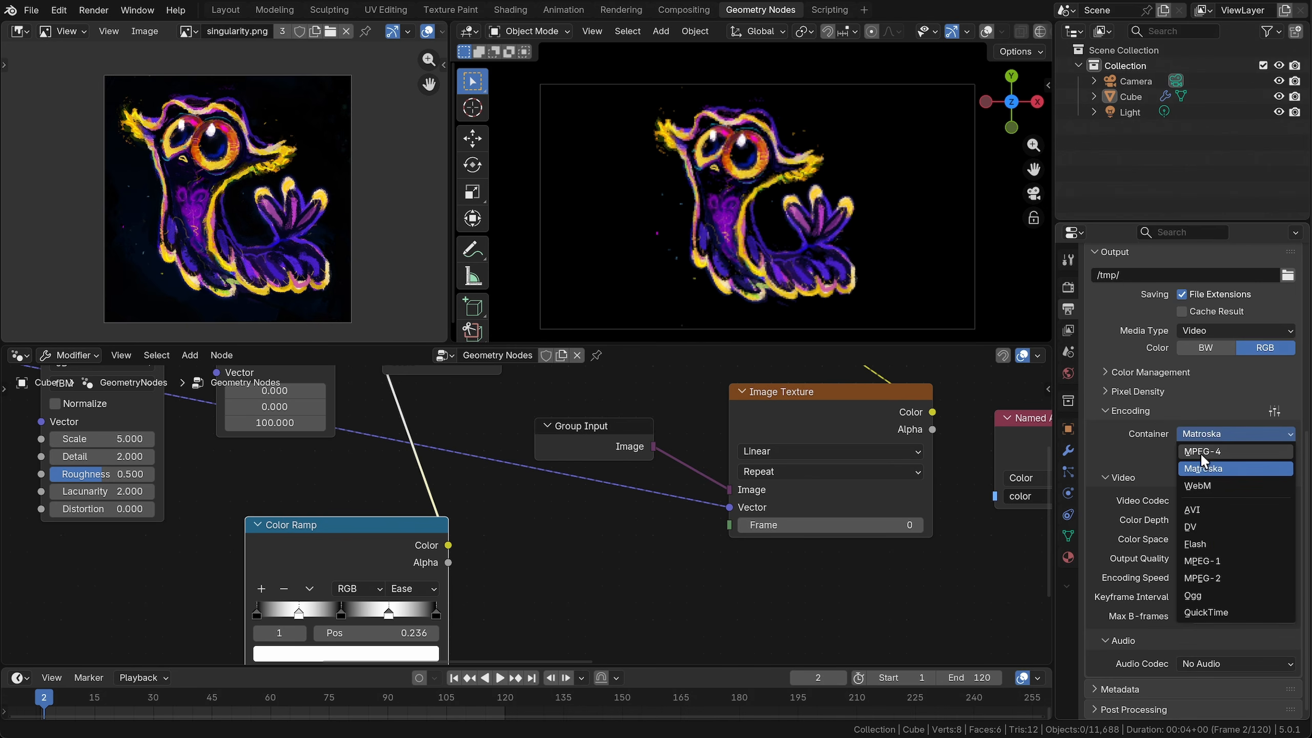
click(1201, 452)
Step: Set the video codec to H.265 / HEVC and the output quality to Perceptually Lossless
click(1188, 500)
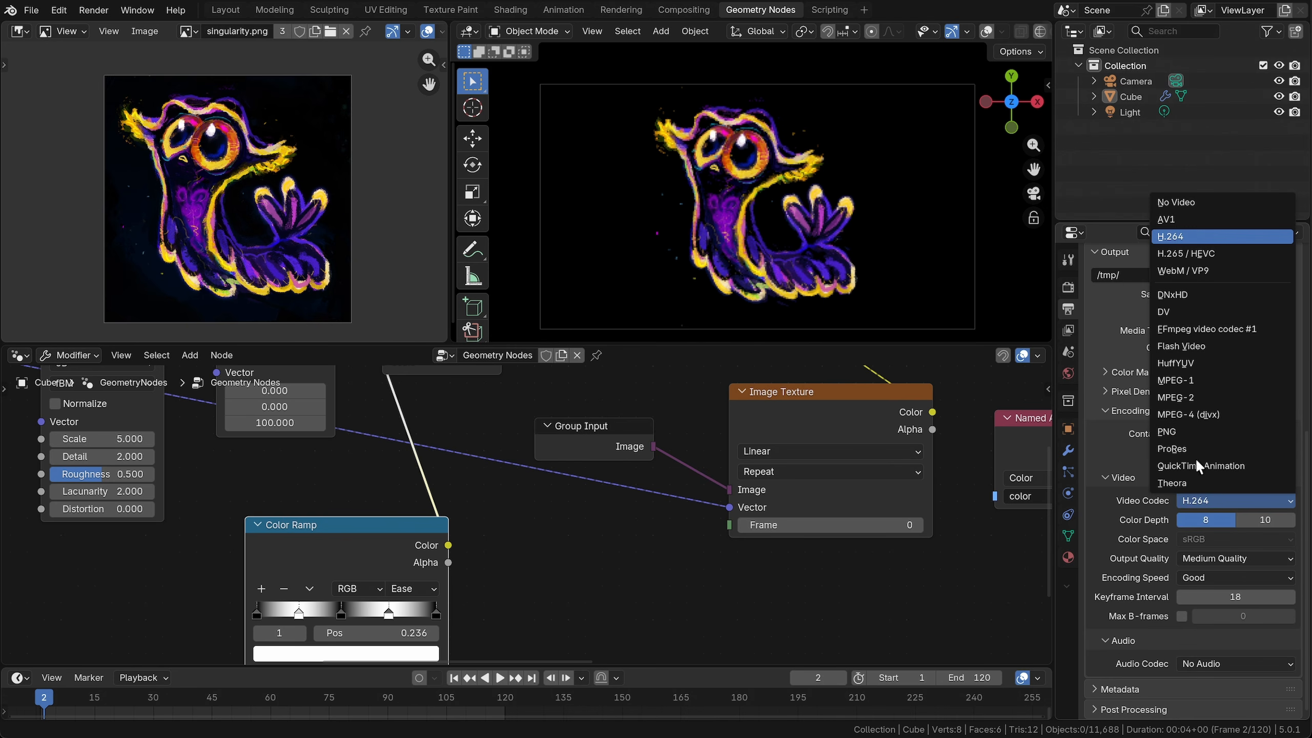
click(1191, 254)
click(1188, 558)
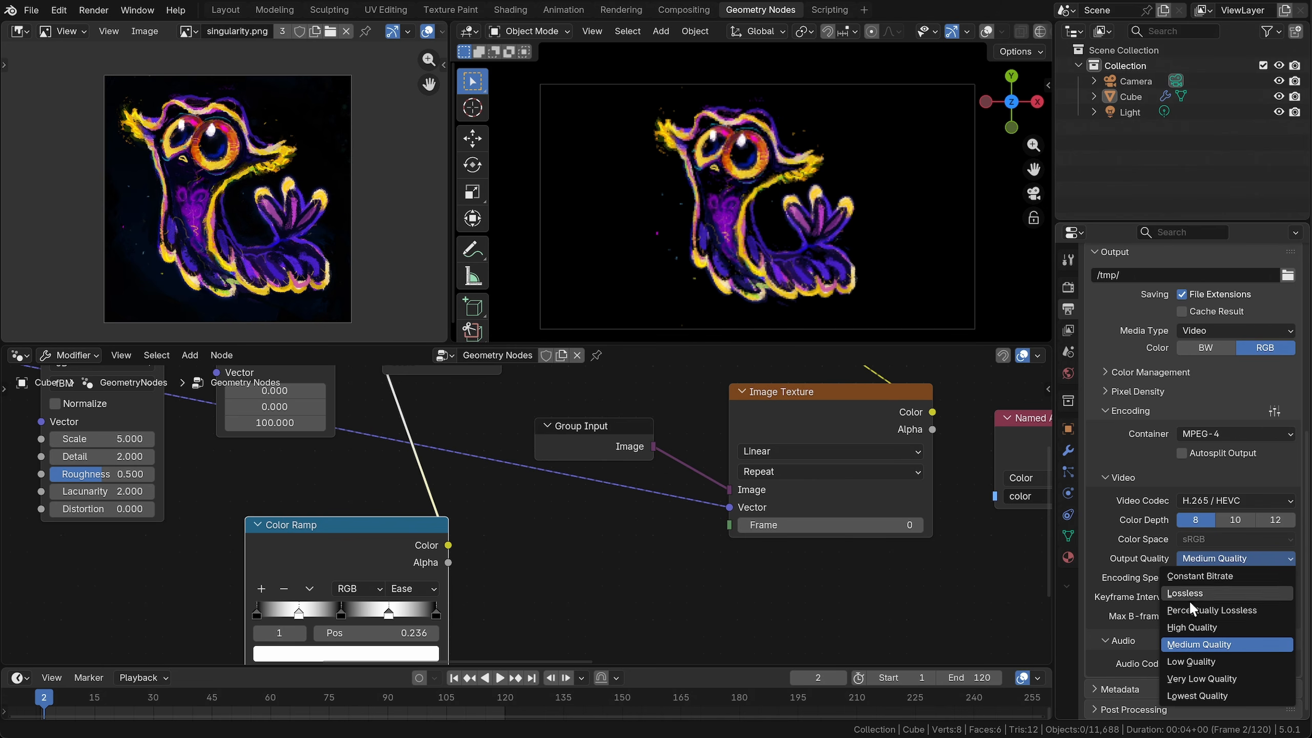
click(1189, 610)
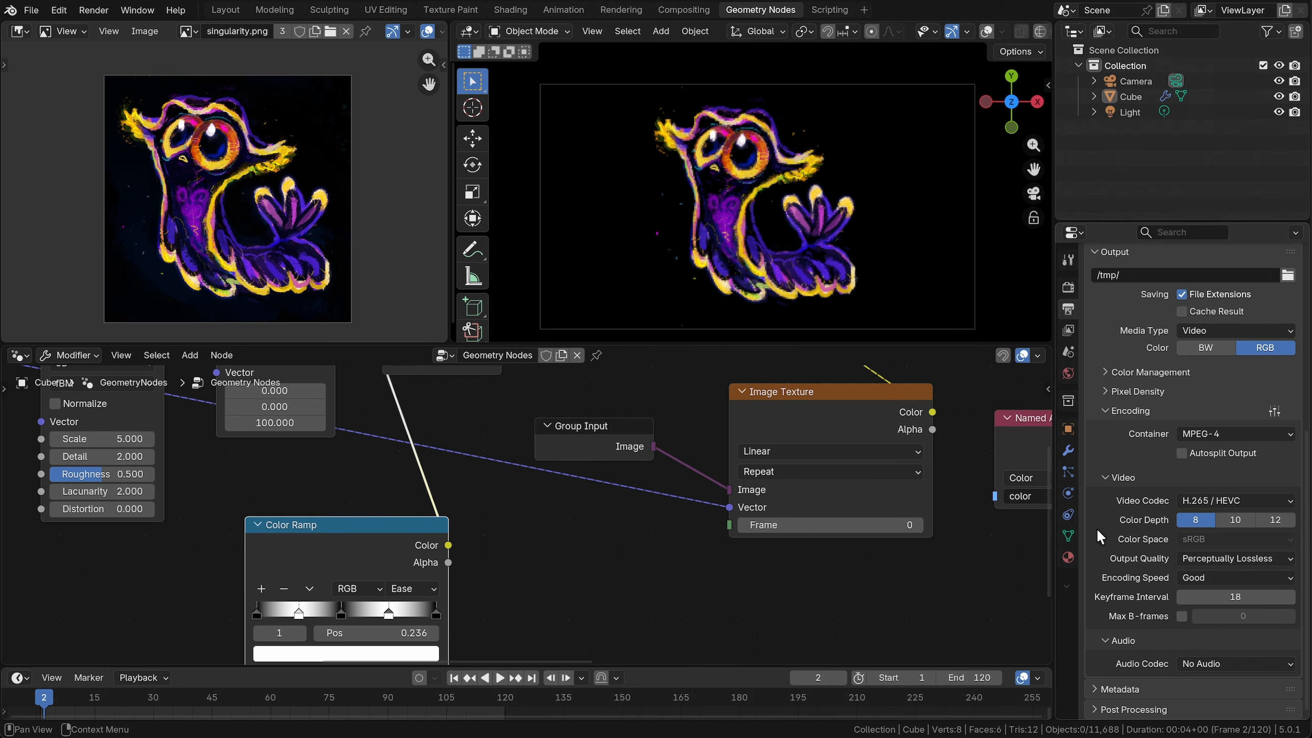
Step: Save the project file and bring up the render commands
key(ctrl+s)
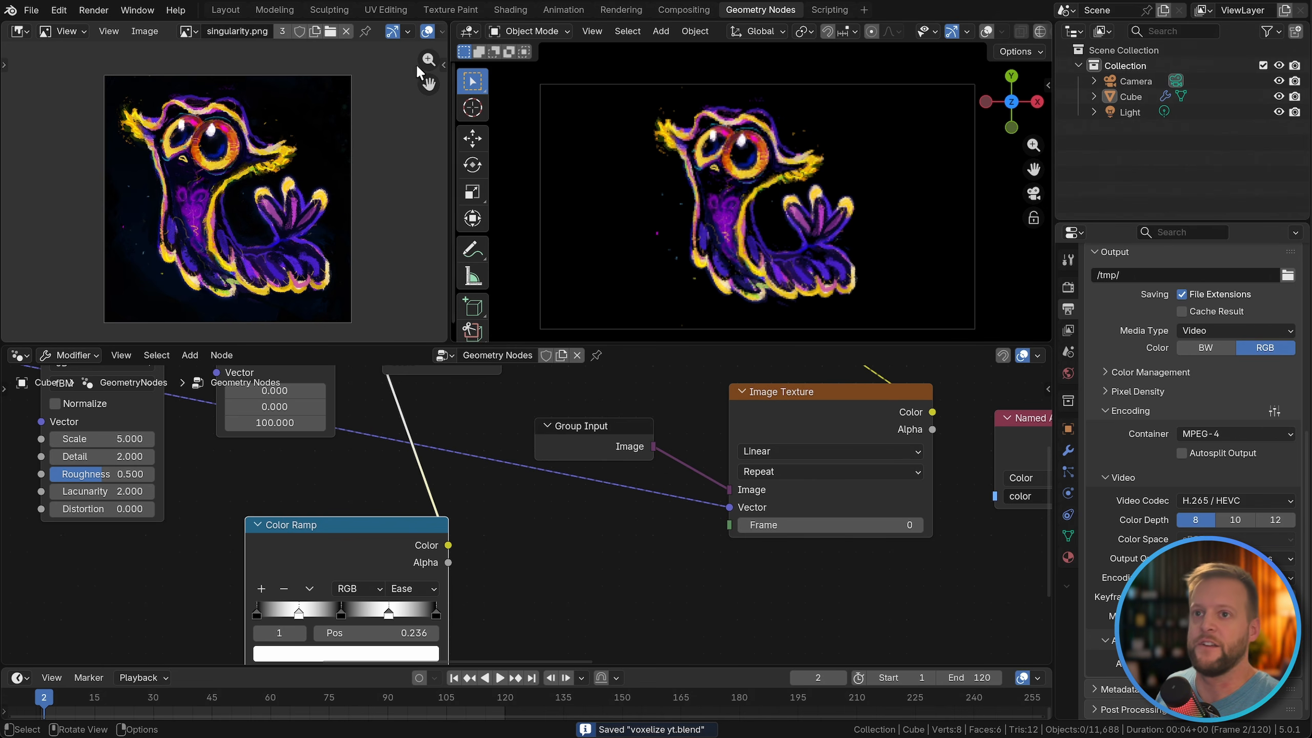
click(100, 11)
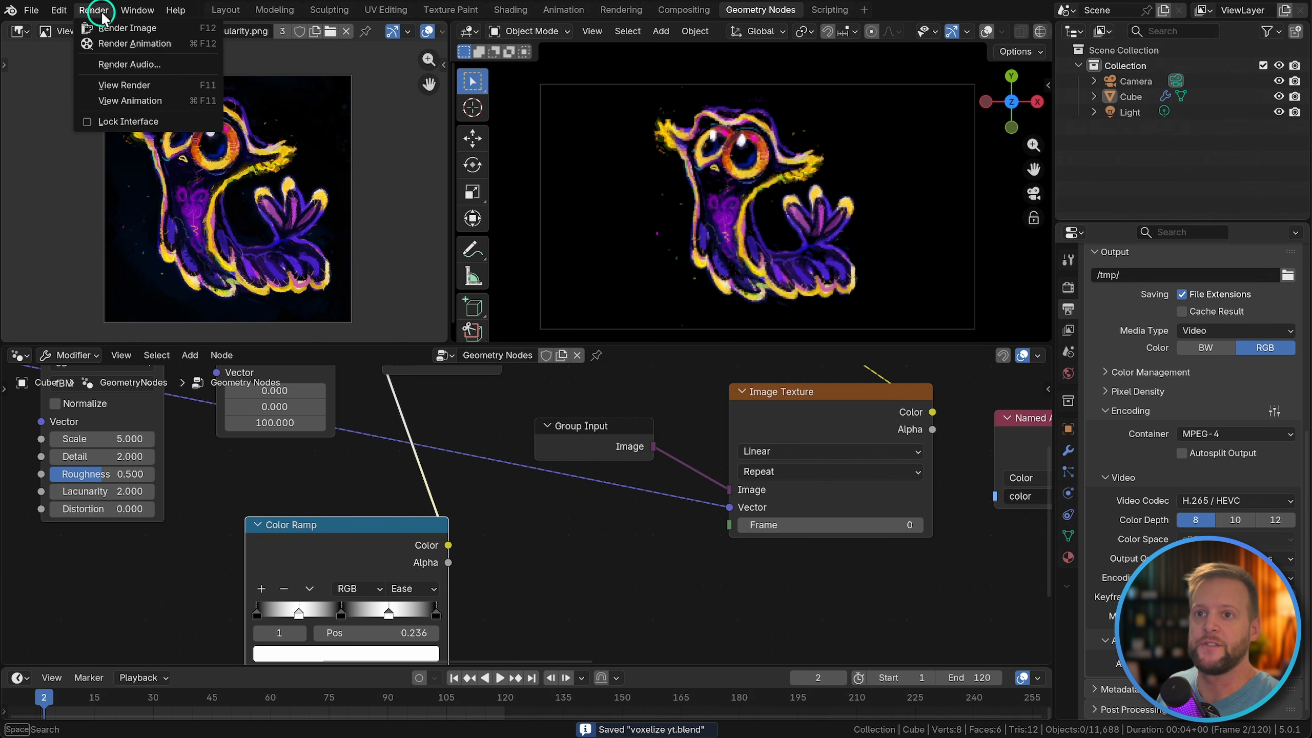